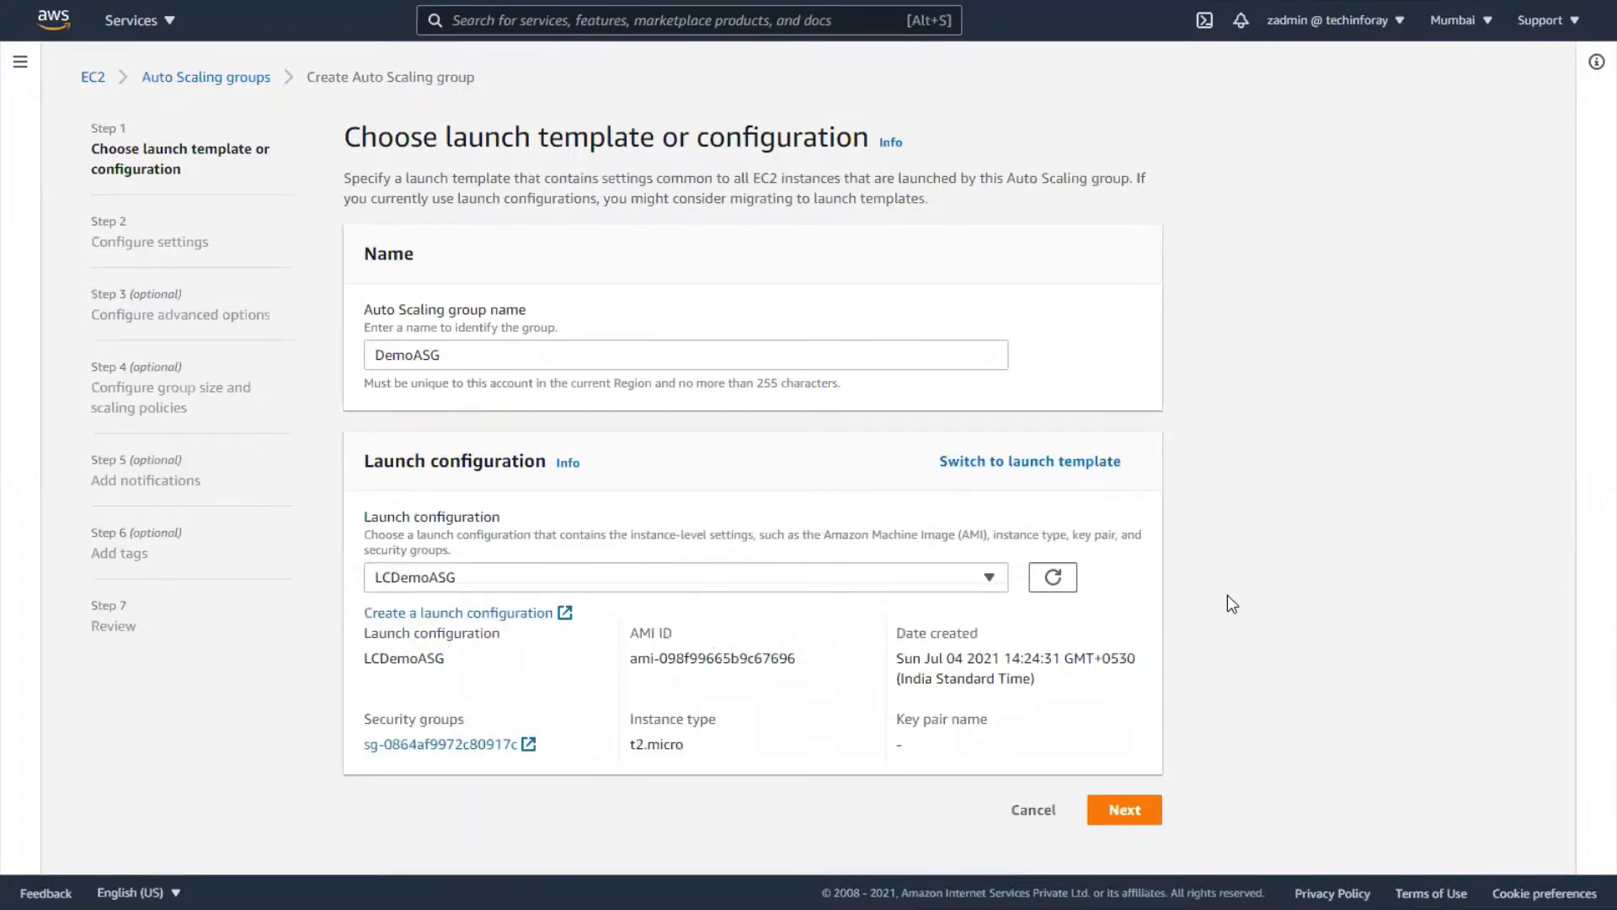
- Advance the DemoASG wizard, using launch configuration LCDemoASG, to its network settings
left_click(1129, 810)
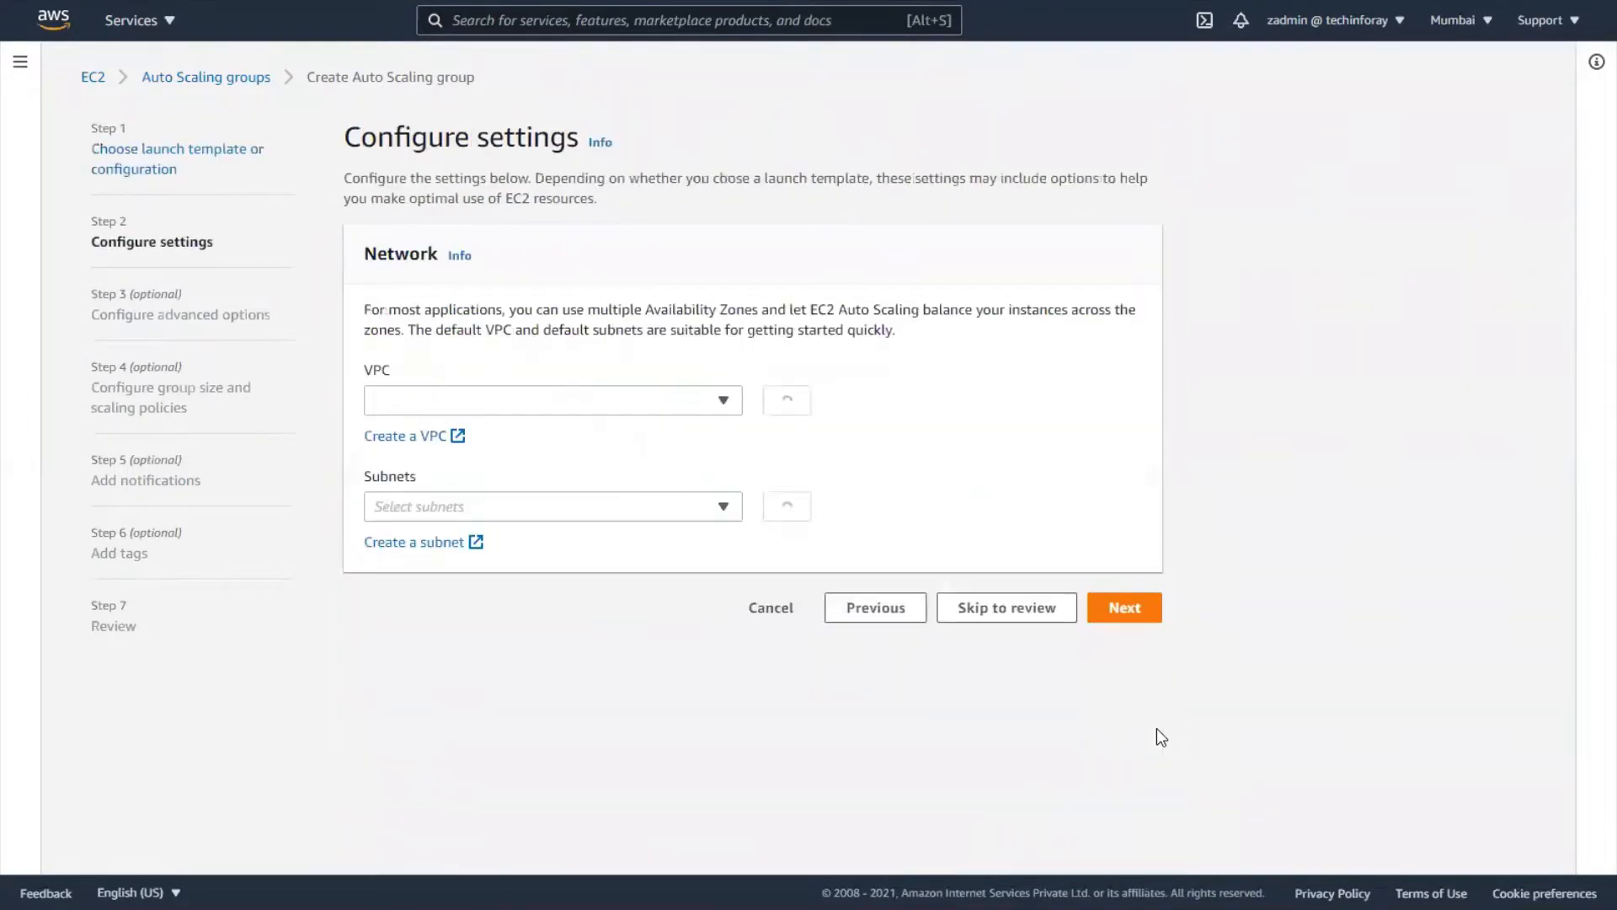
- Put the group in the DemoAWS VPC's ap-south-1a public subnet and move past load balancing
left_click(720, 406)
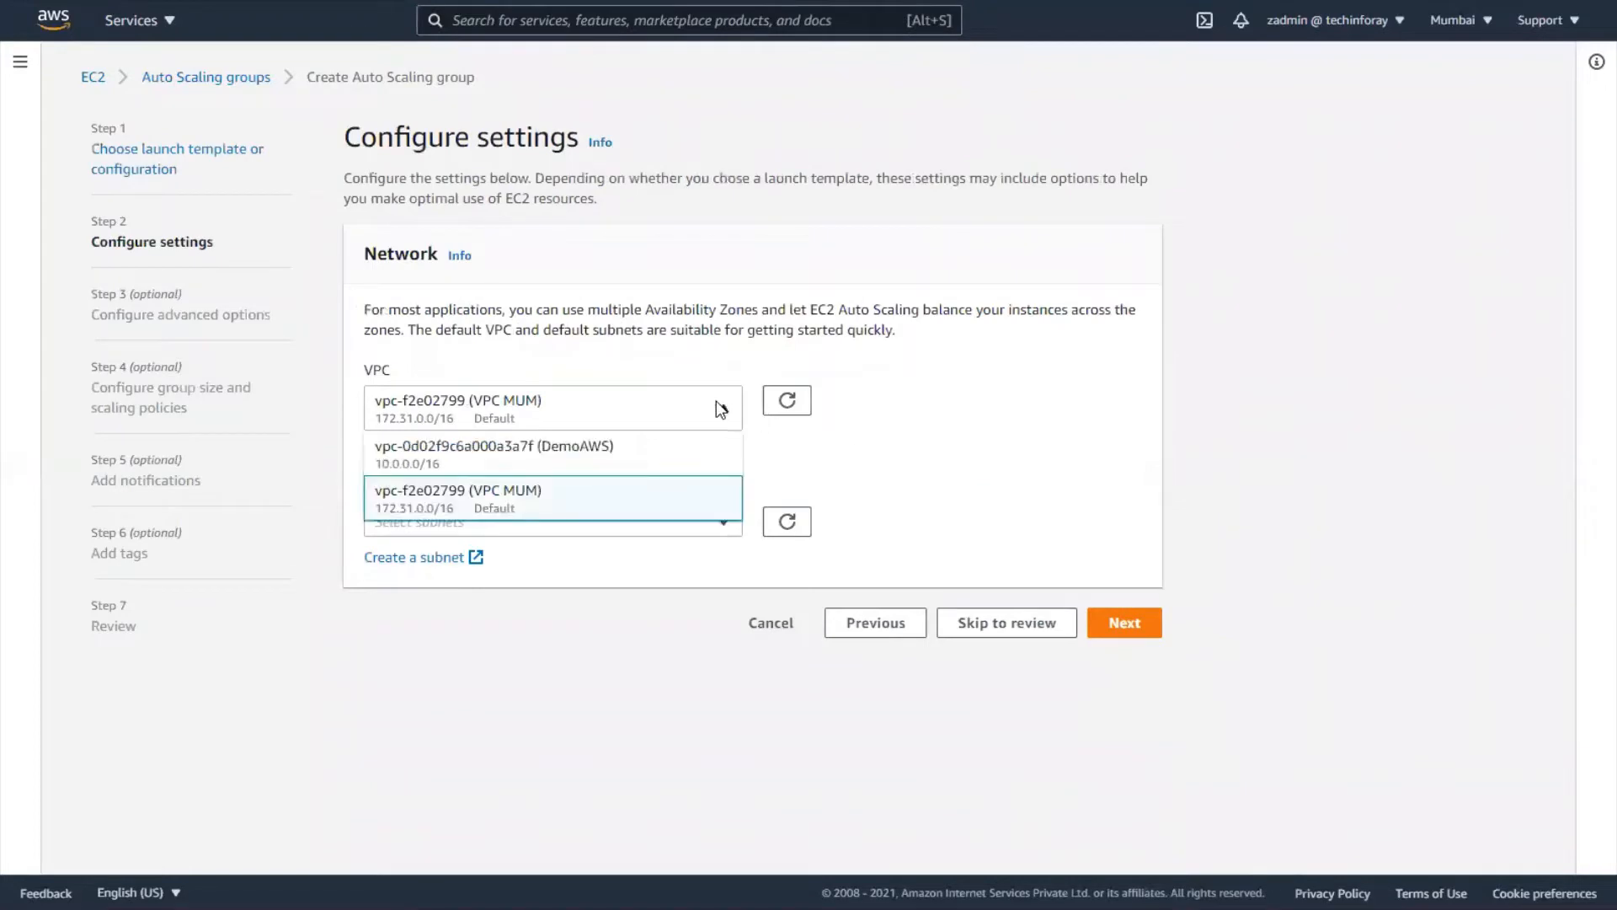
left_click(654, 455)
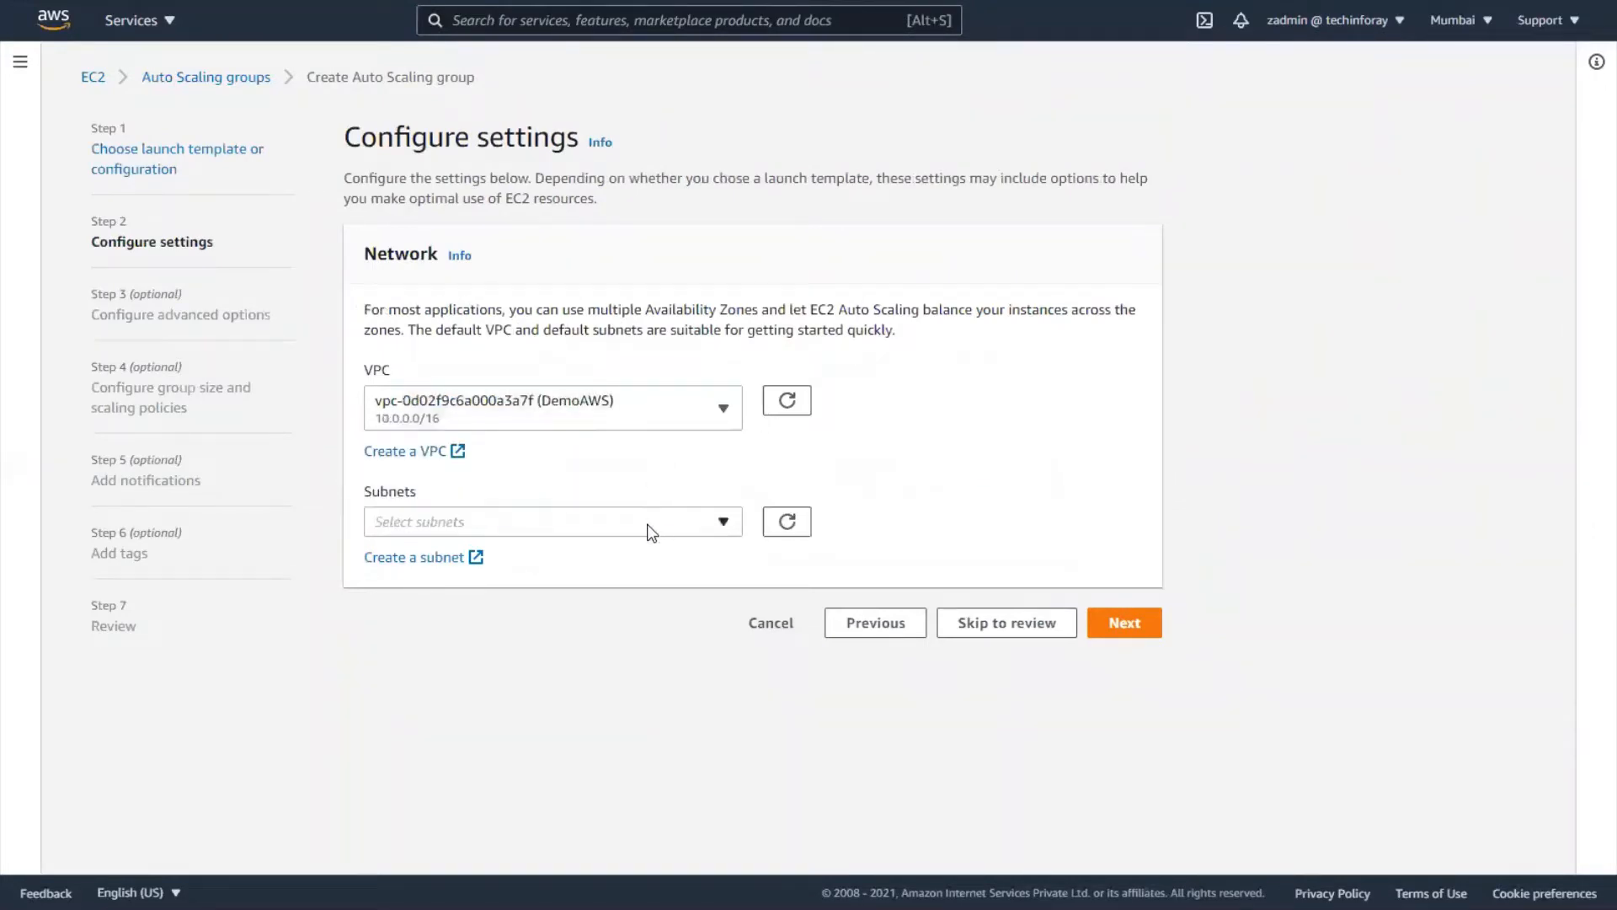
left_click(650, 524)
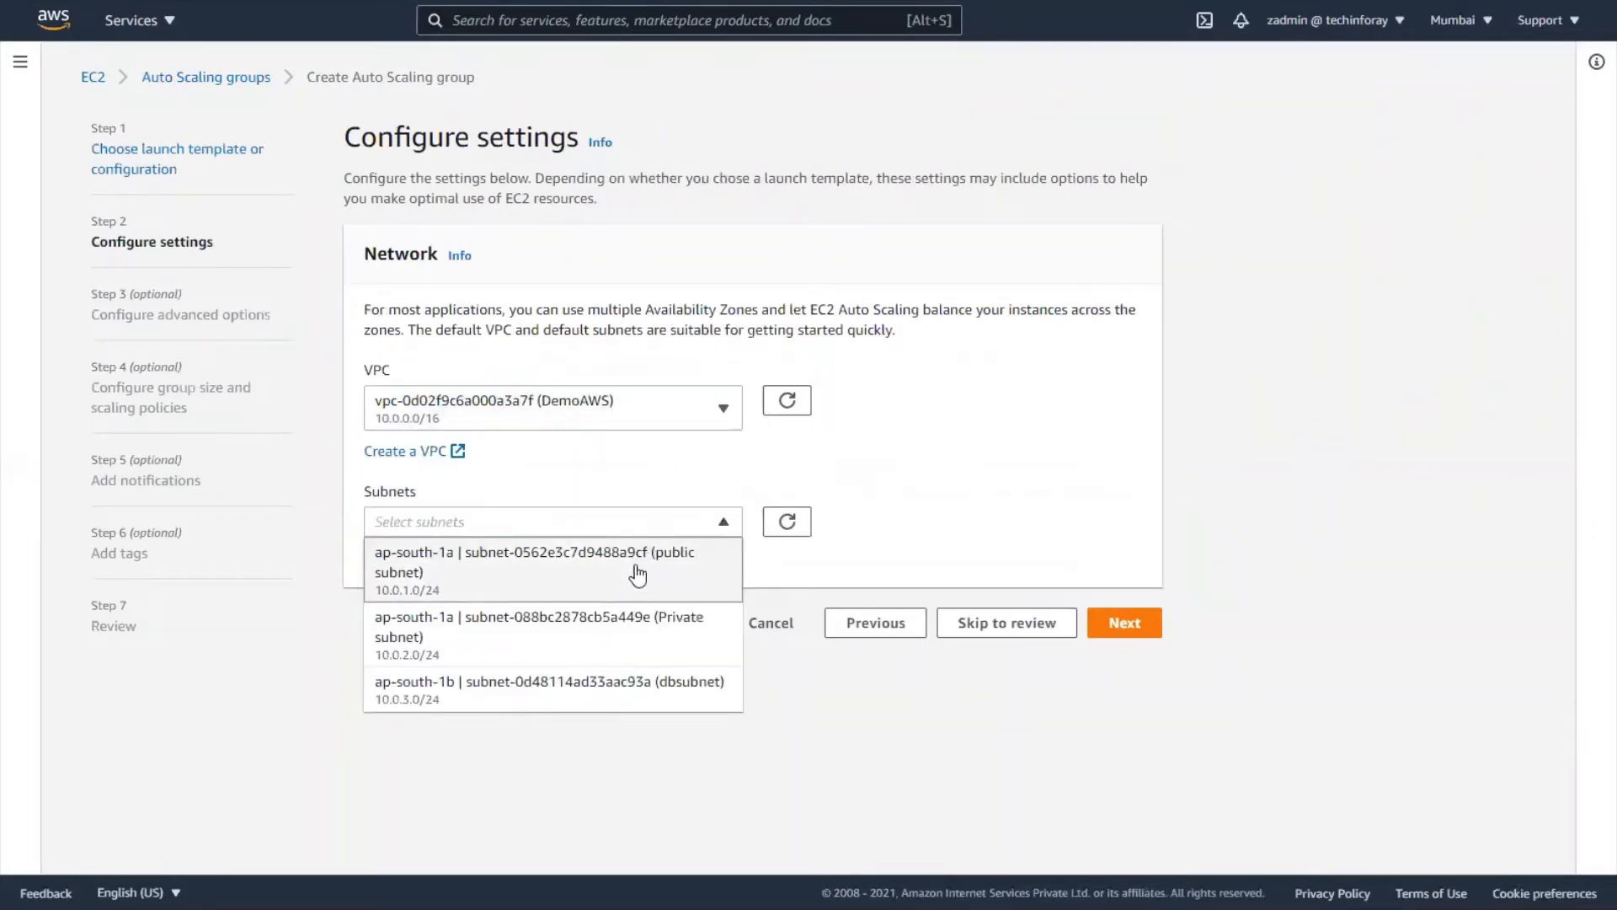
left_click(637, 575)
left_click(1001, 537)
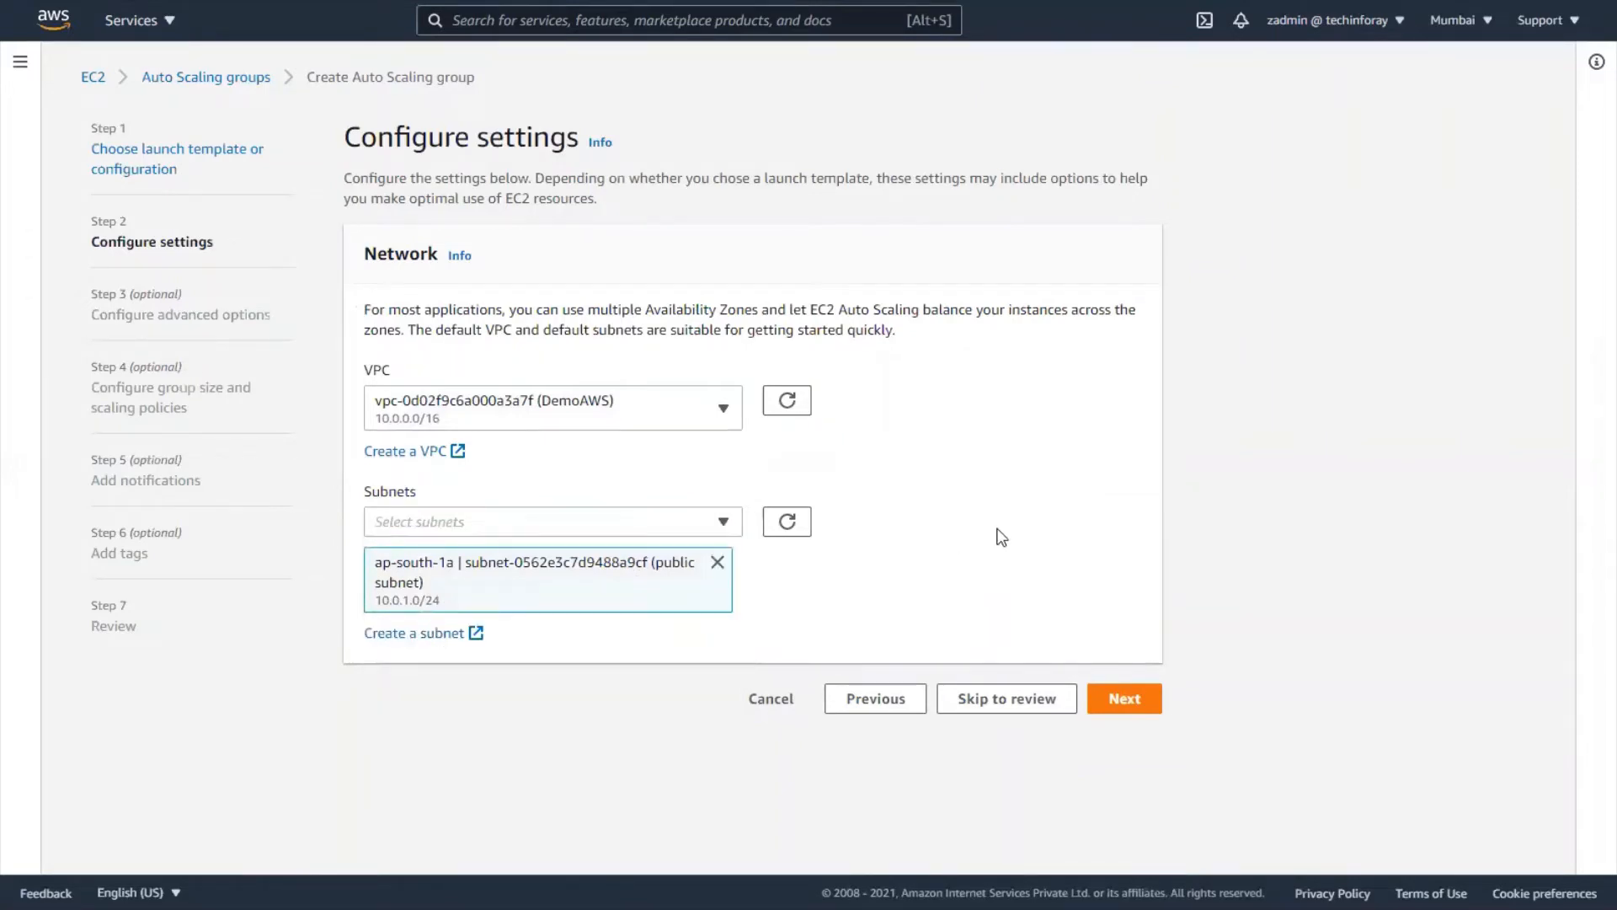
left_click(1129, 699)
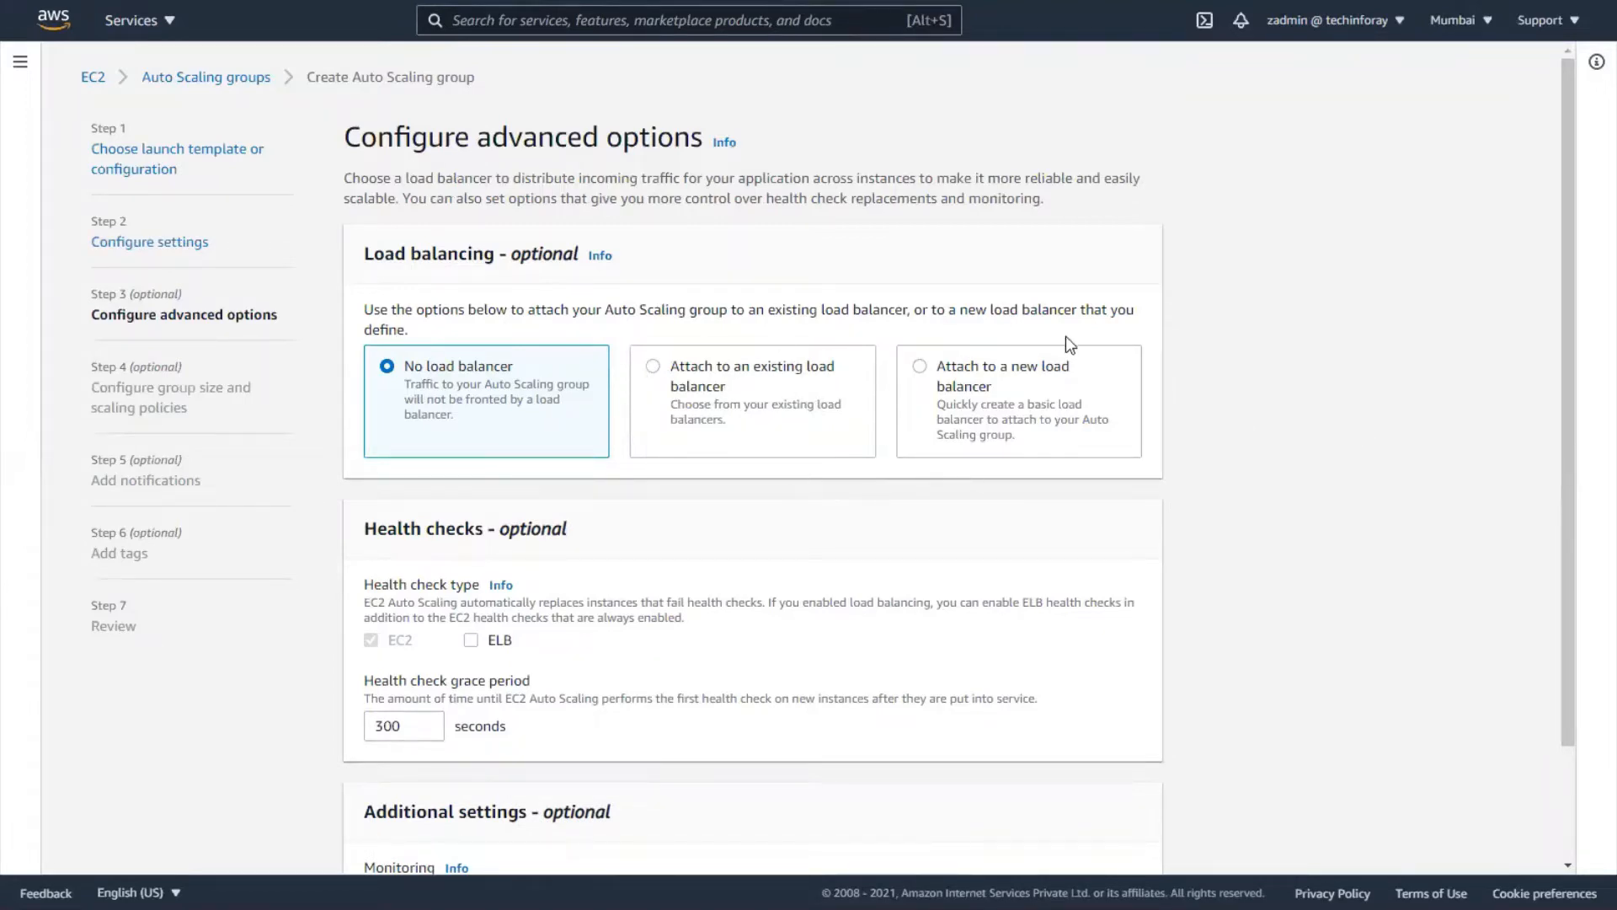
scroll(1116, 335, "down", 3)
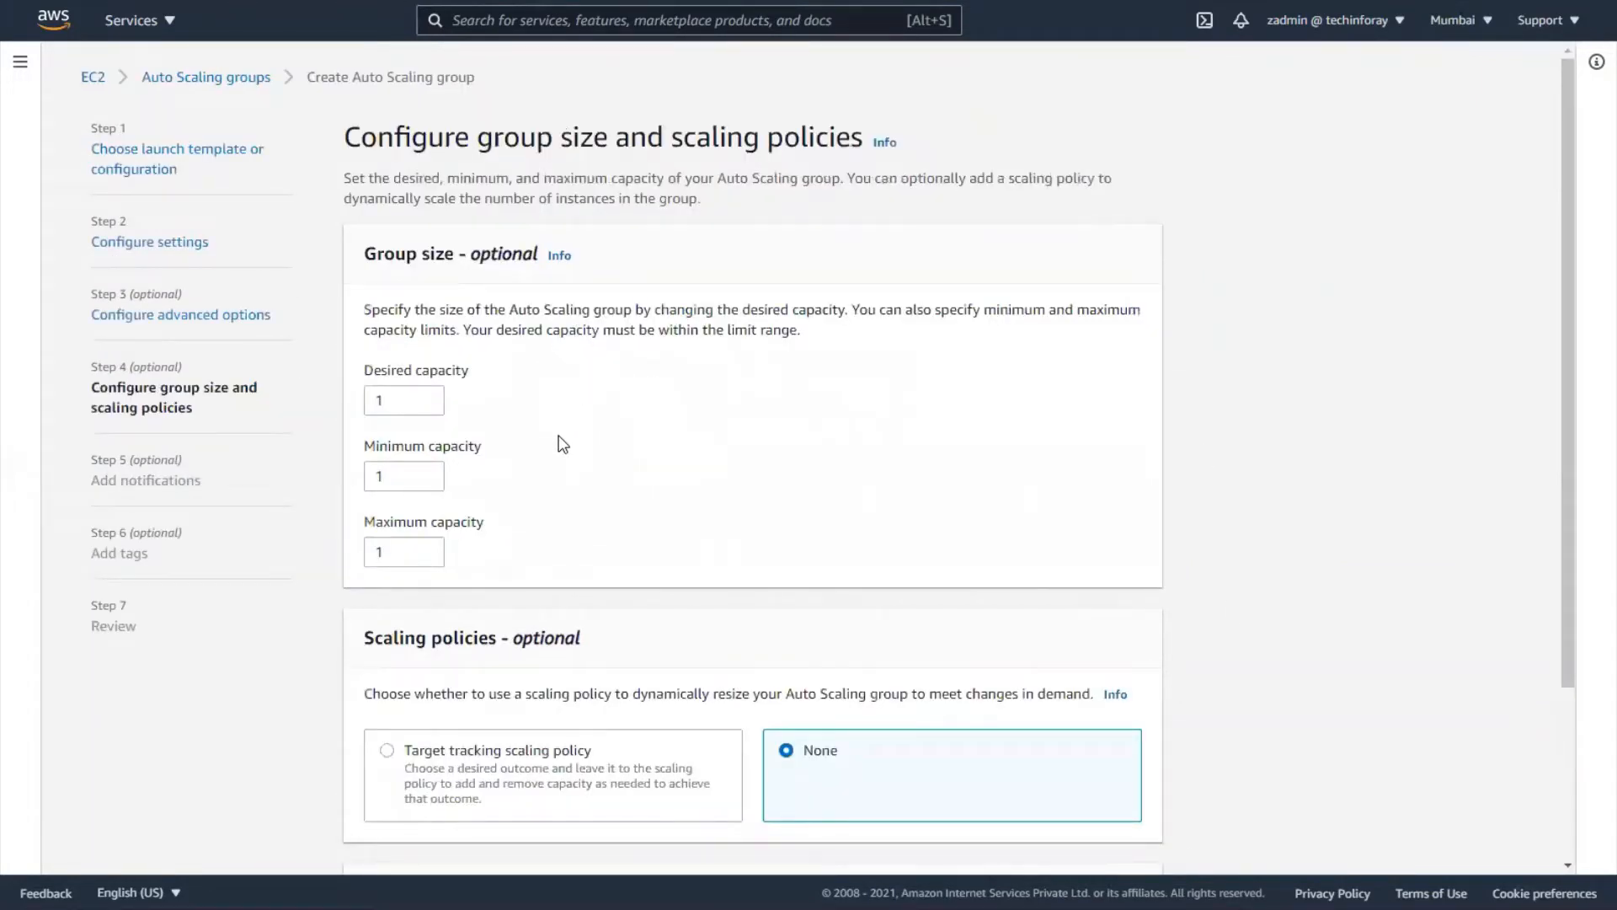
- Enter capacities of 4 desired, 2 minimum and 6 maximum, then switch windows
left_click(410, 399)
key("BackSpace")
type("4")
left_click(393, 476)
key("BackSpace")
type("0")
key("BackSpace")
type("2")
left_click_drag(385, 552, 368, 552)
type("6")
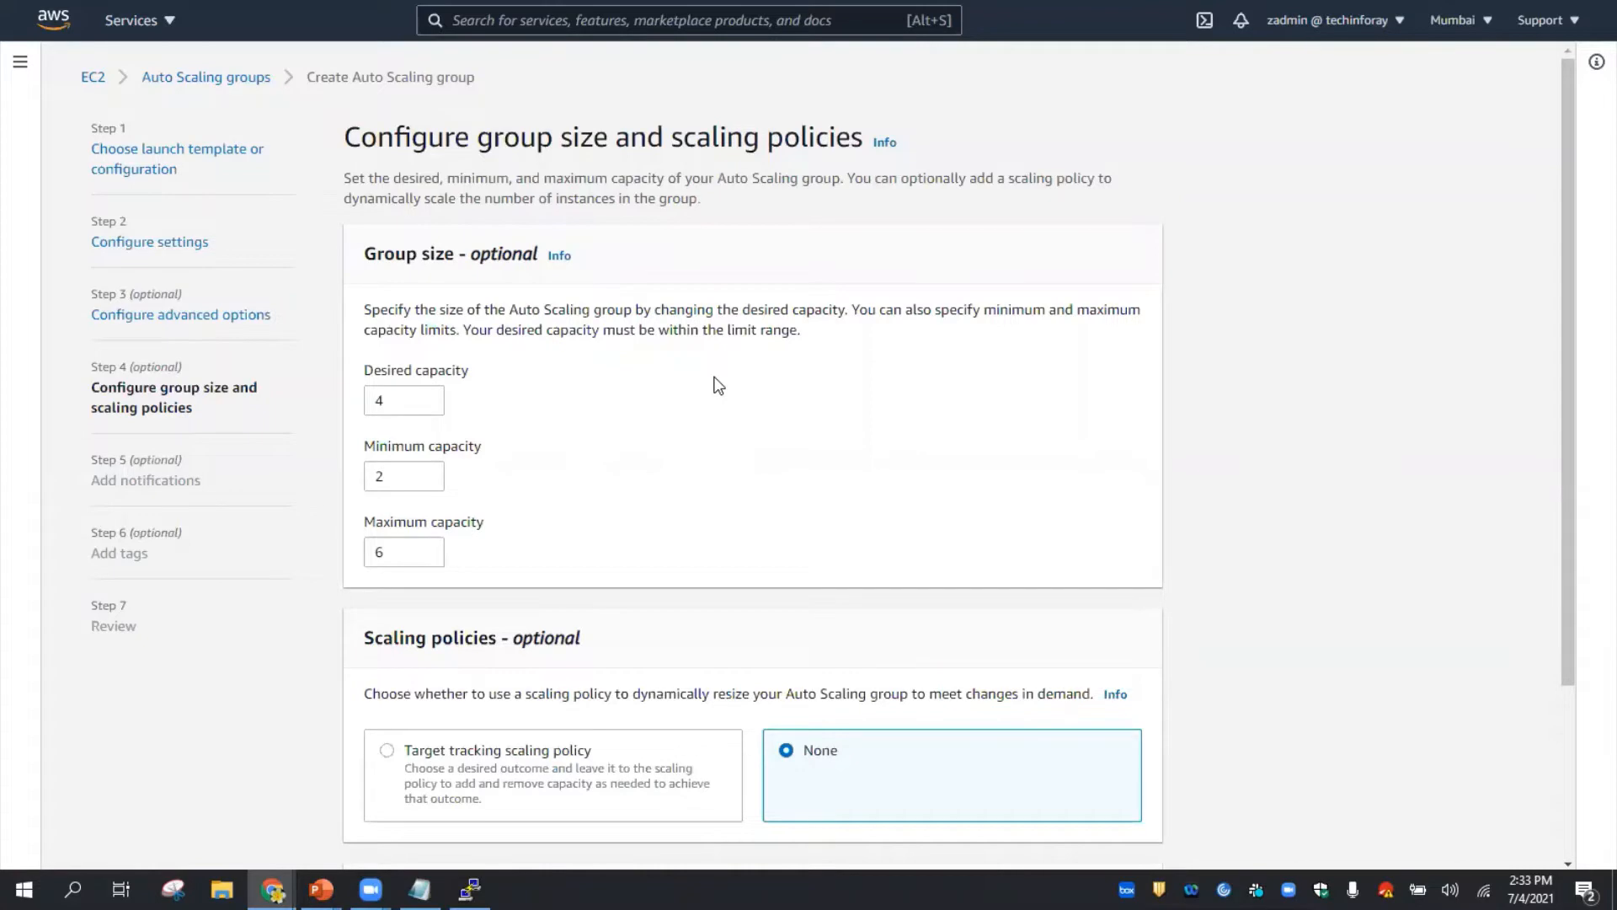
key("alt+Tab")
key("alt+Tab")
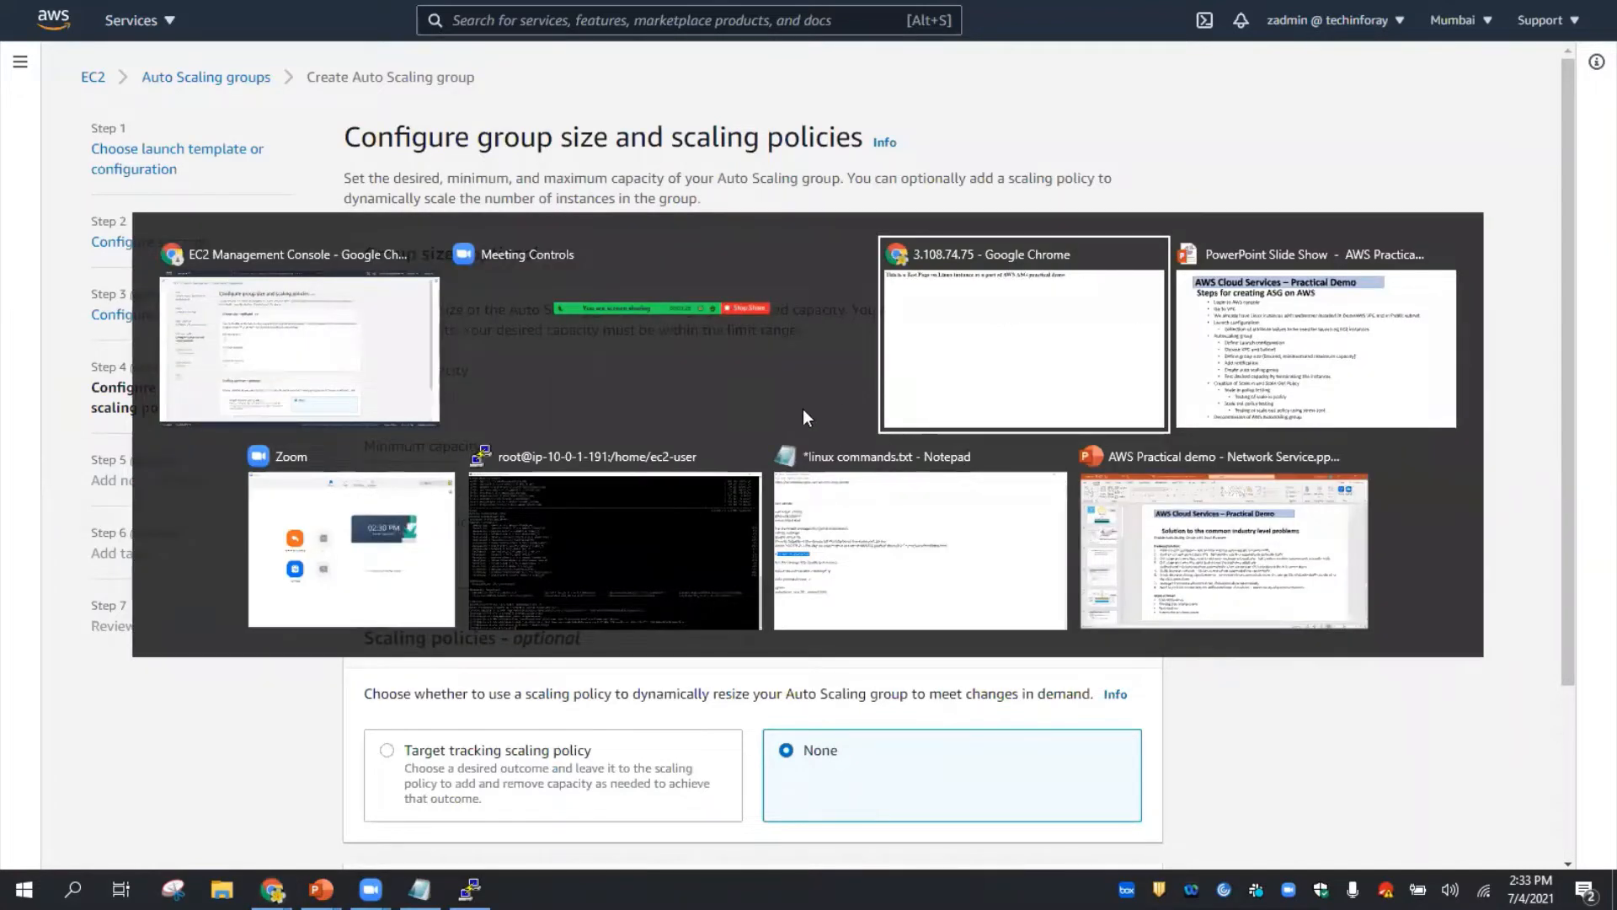
left_click(1242, 326)
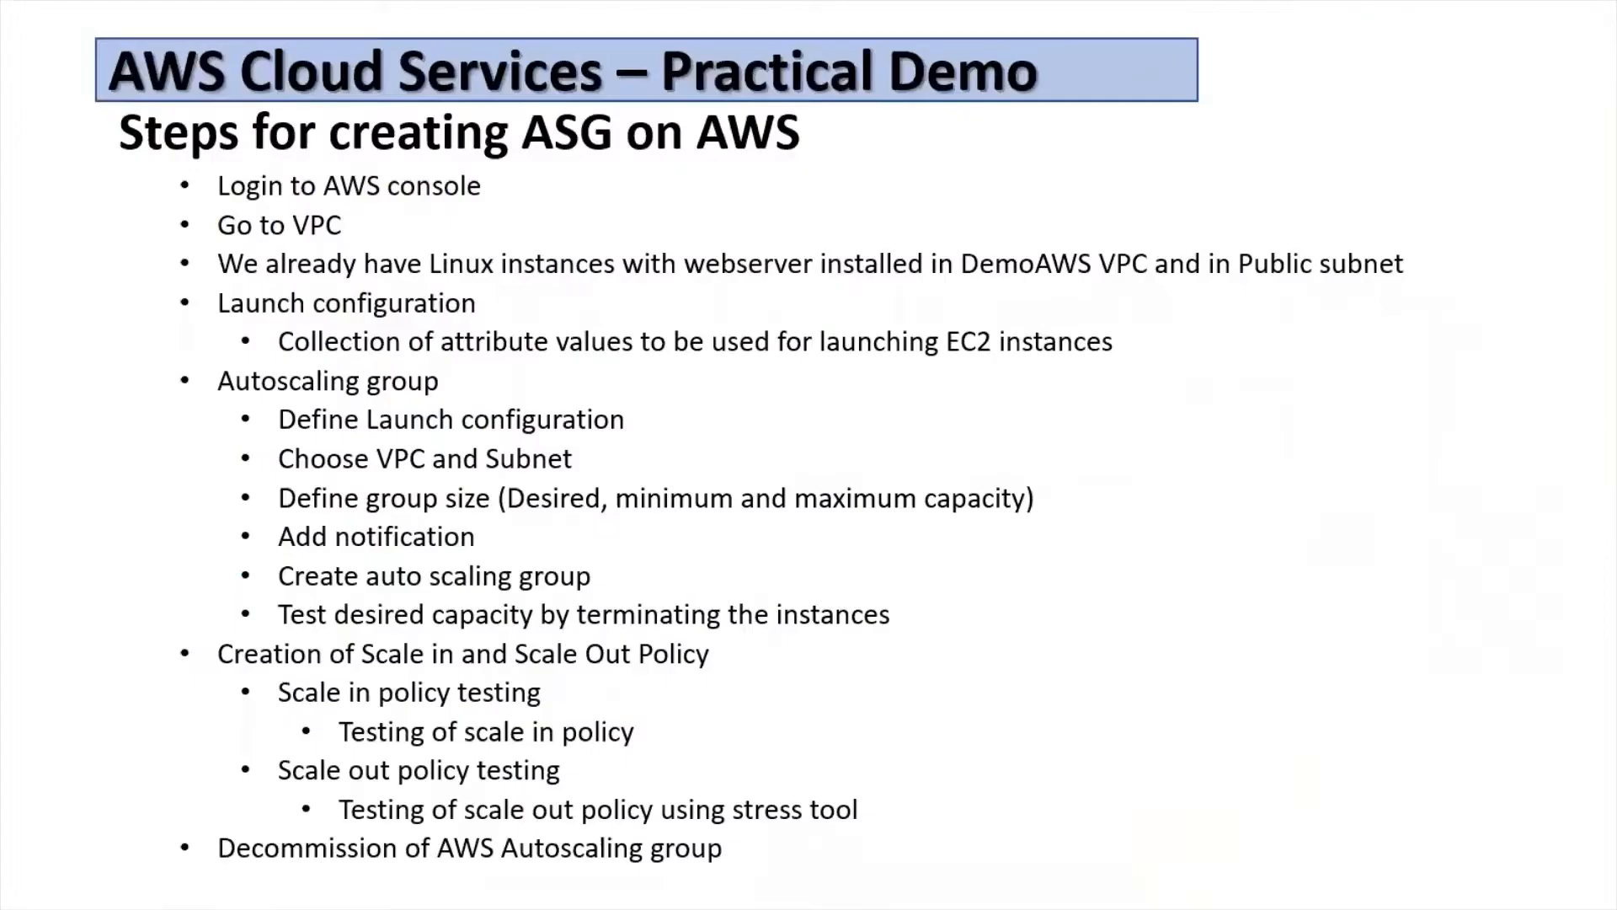
key("Right")
key("Left")
key("Left")
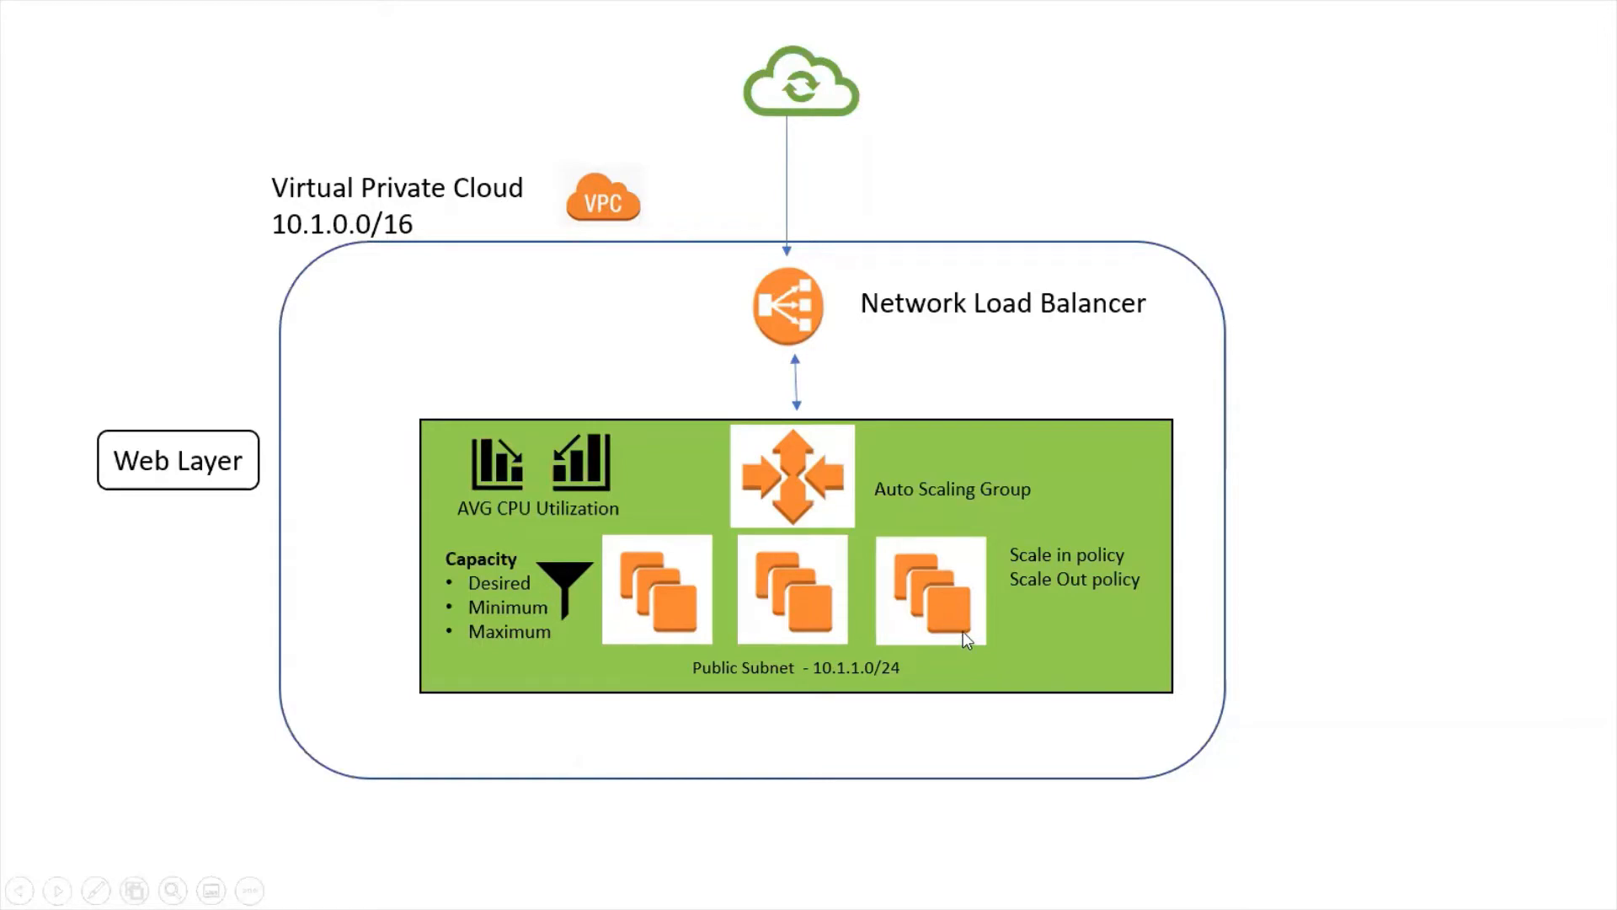
key("alt+Tab")
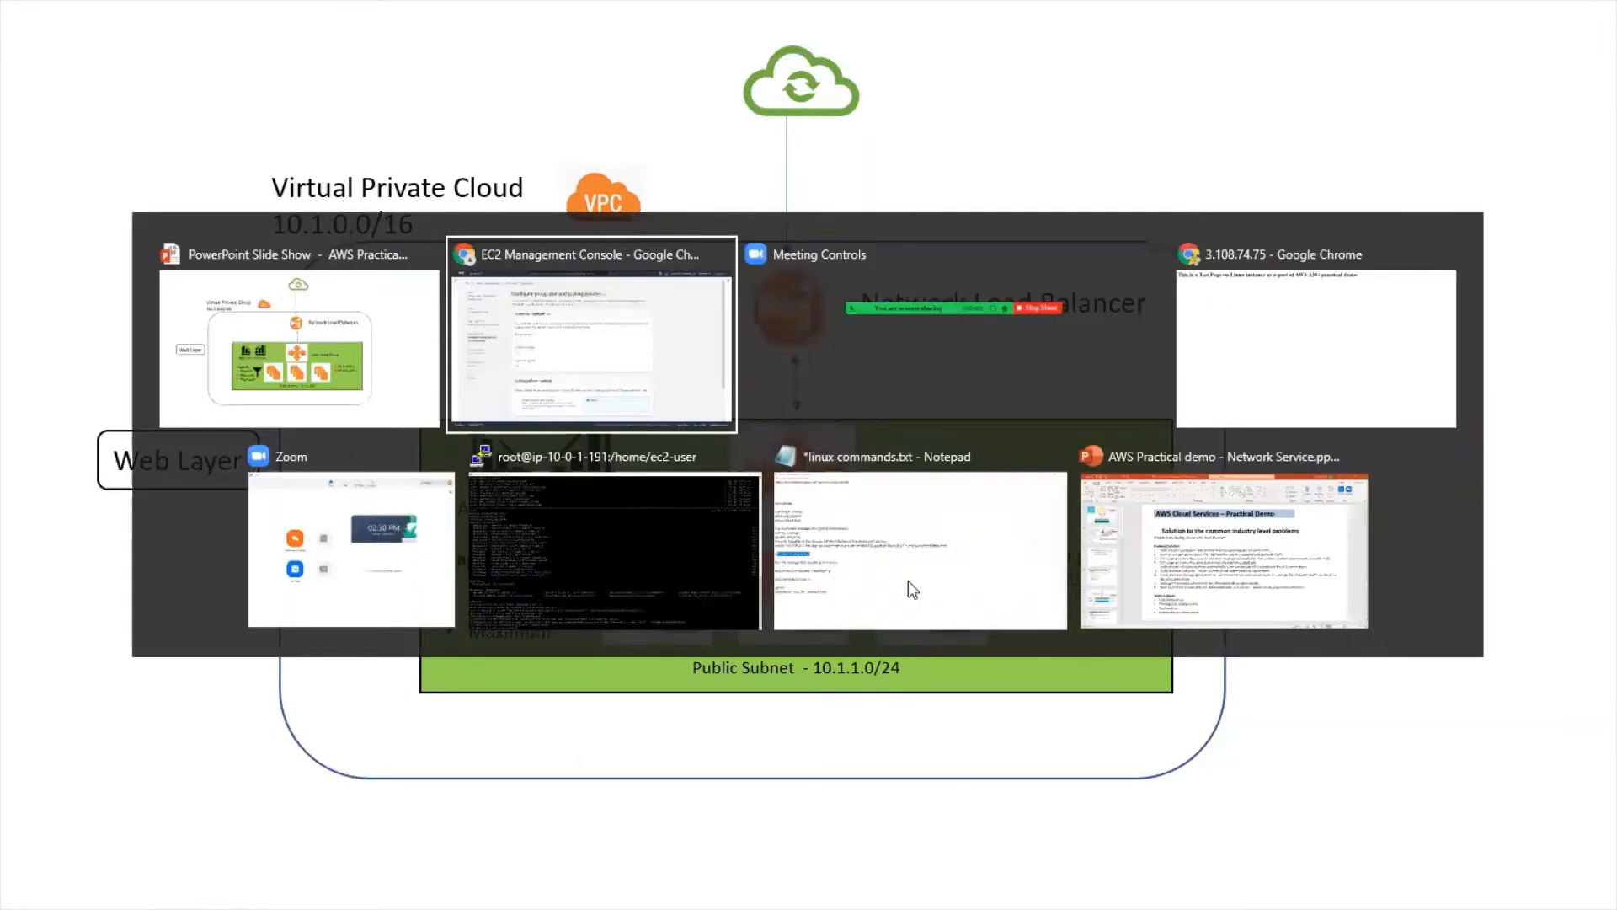
left_click(651, 354)
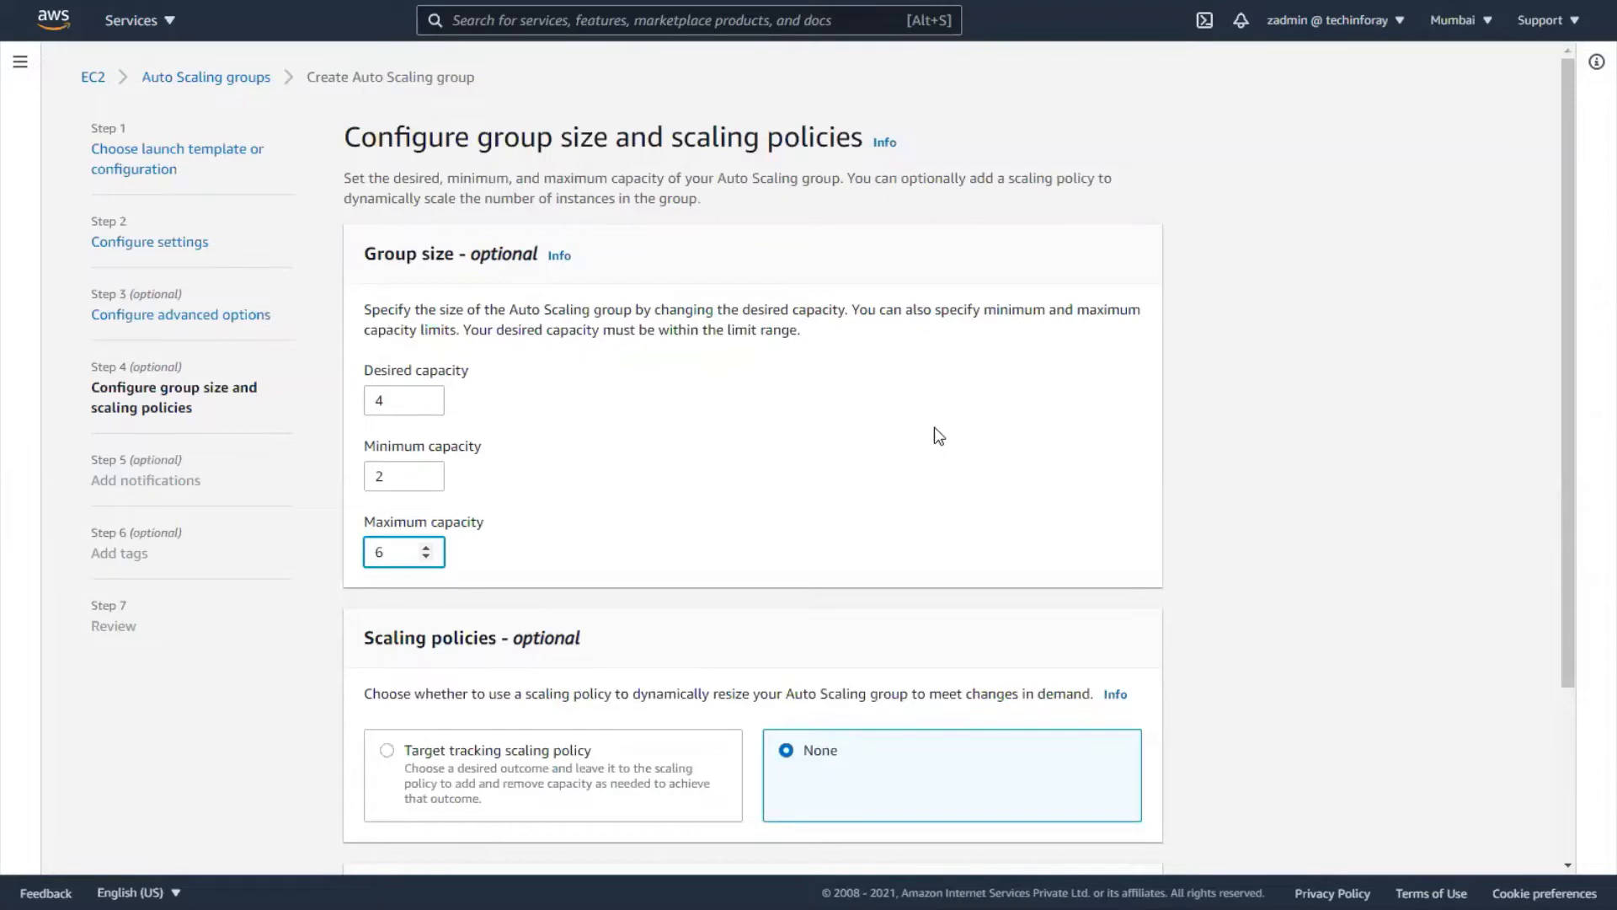
- Go to the notifications step and add a notification that uses a new SNS topic
scroll(963, 422, "down", 3)
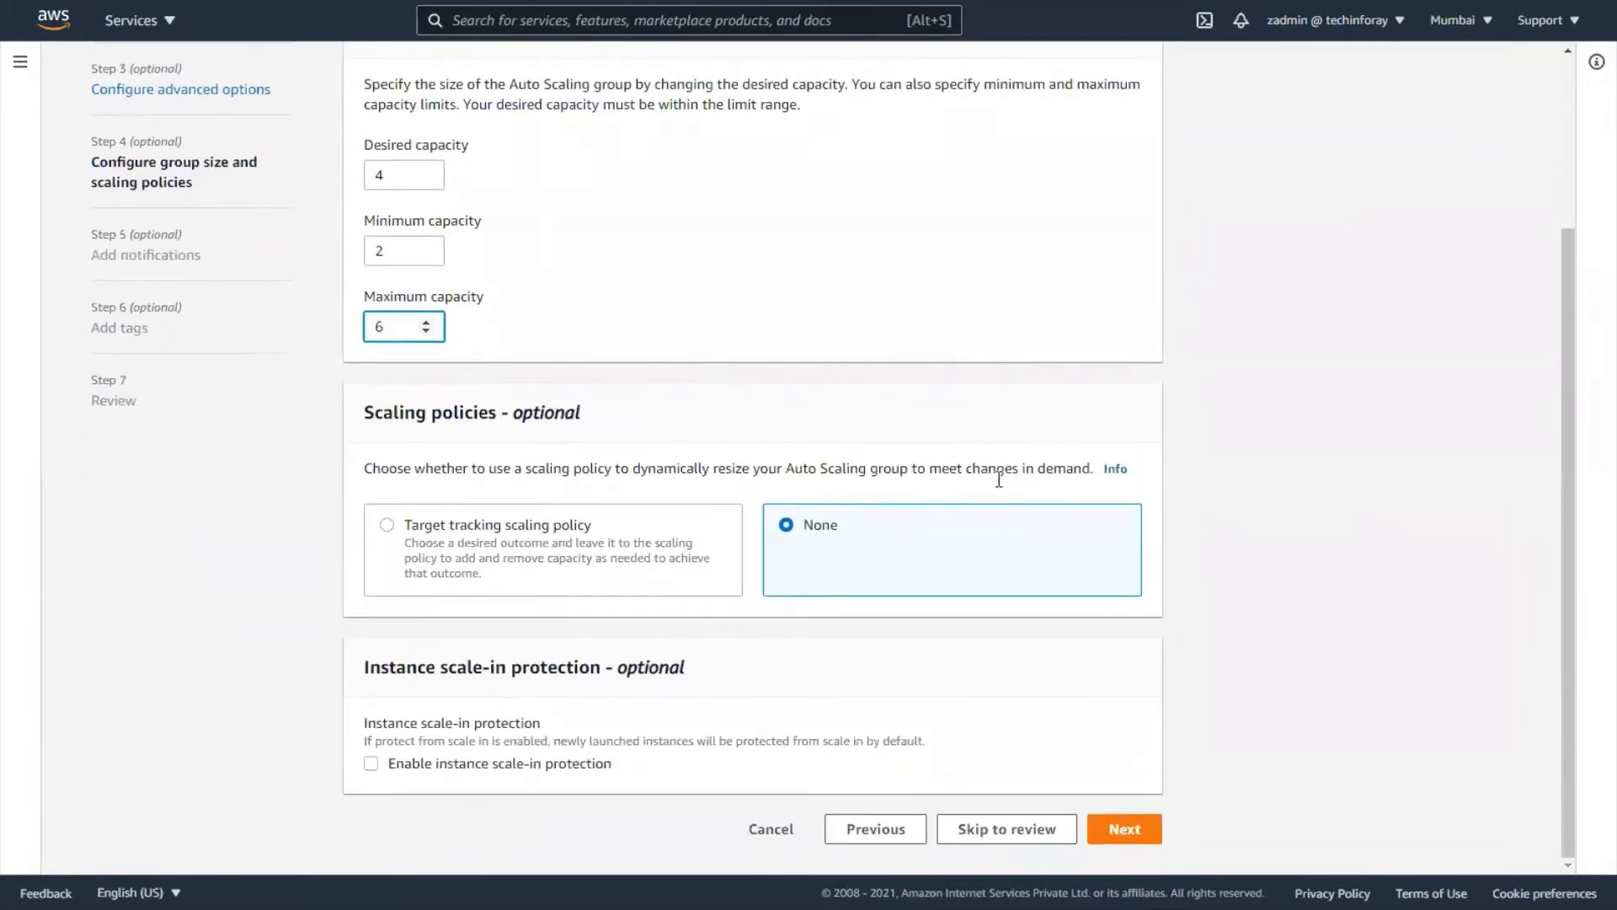
key("Return")
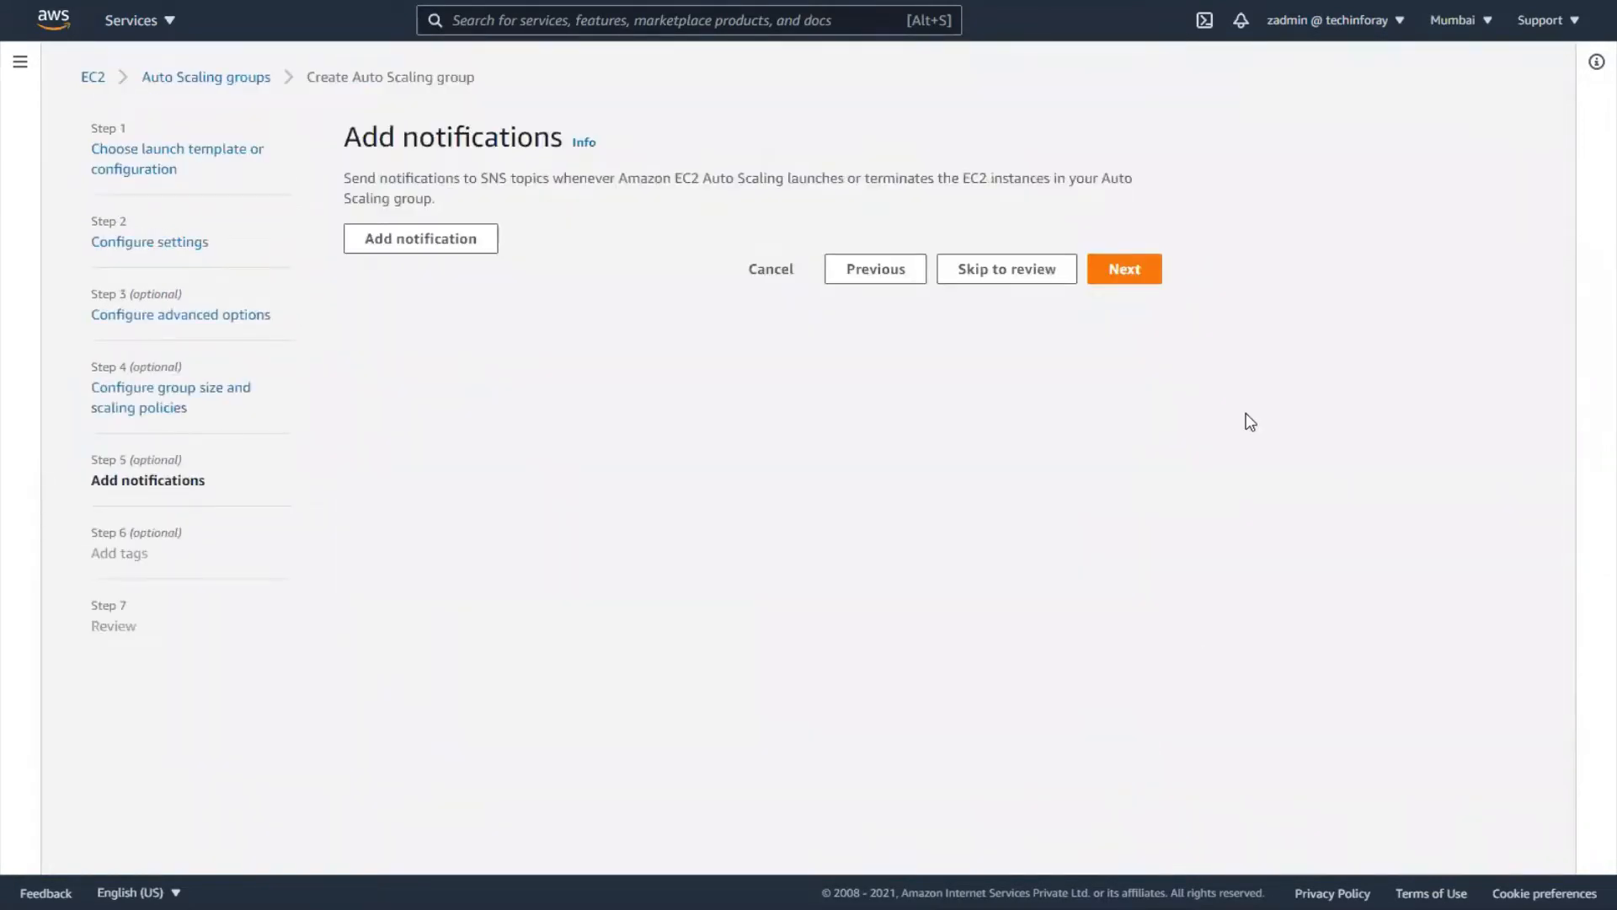
left_click(459, 244)
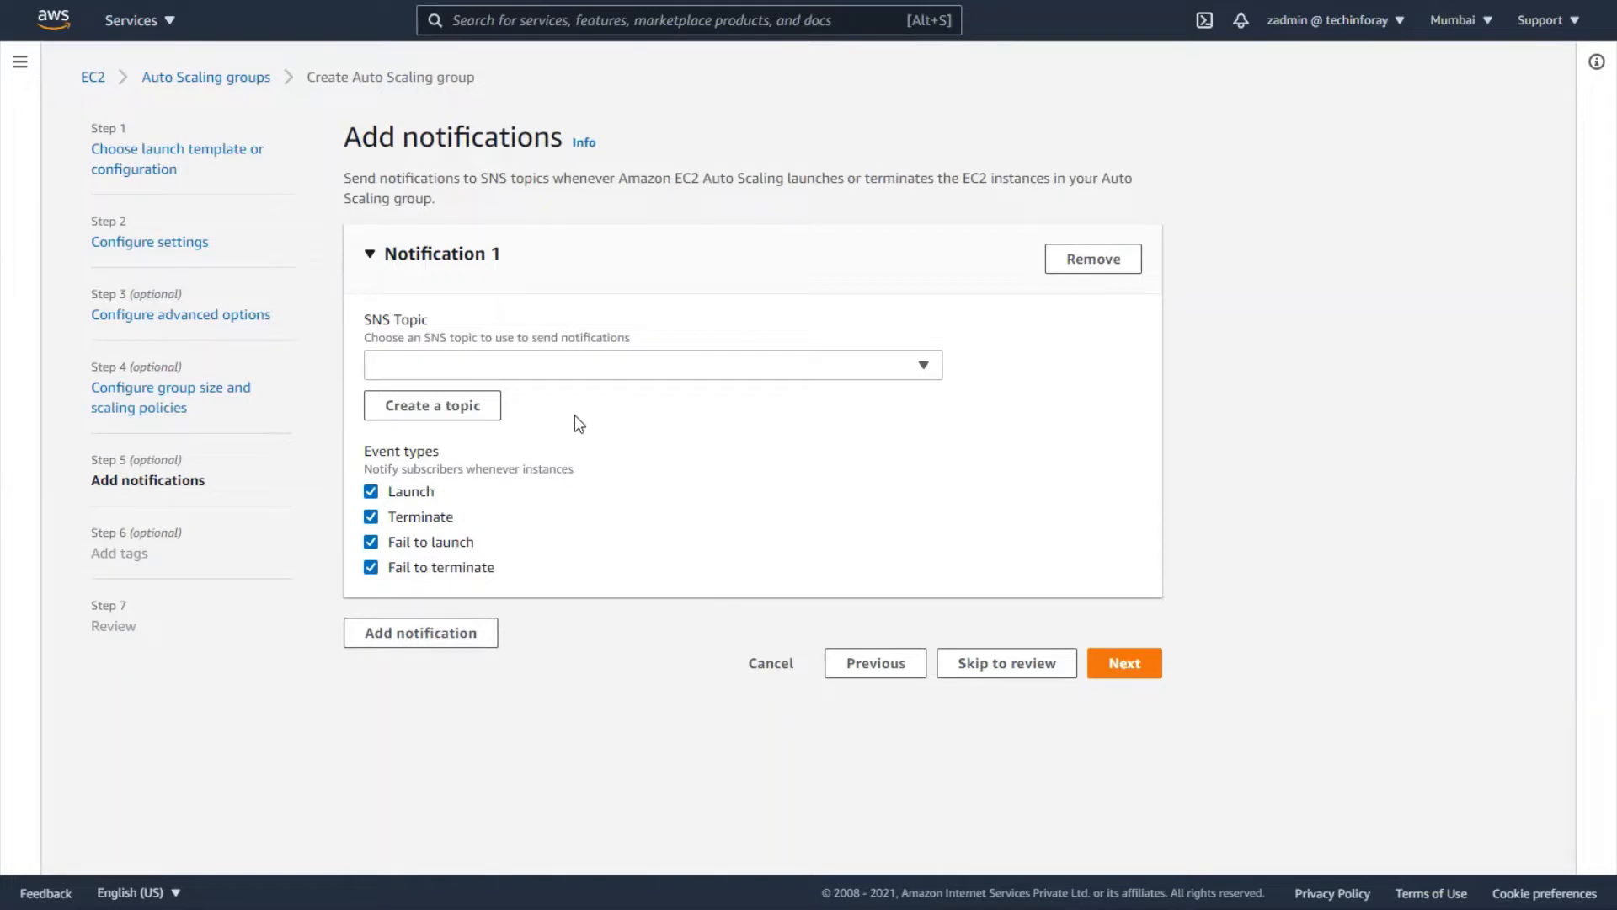
left_click(486, 413)
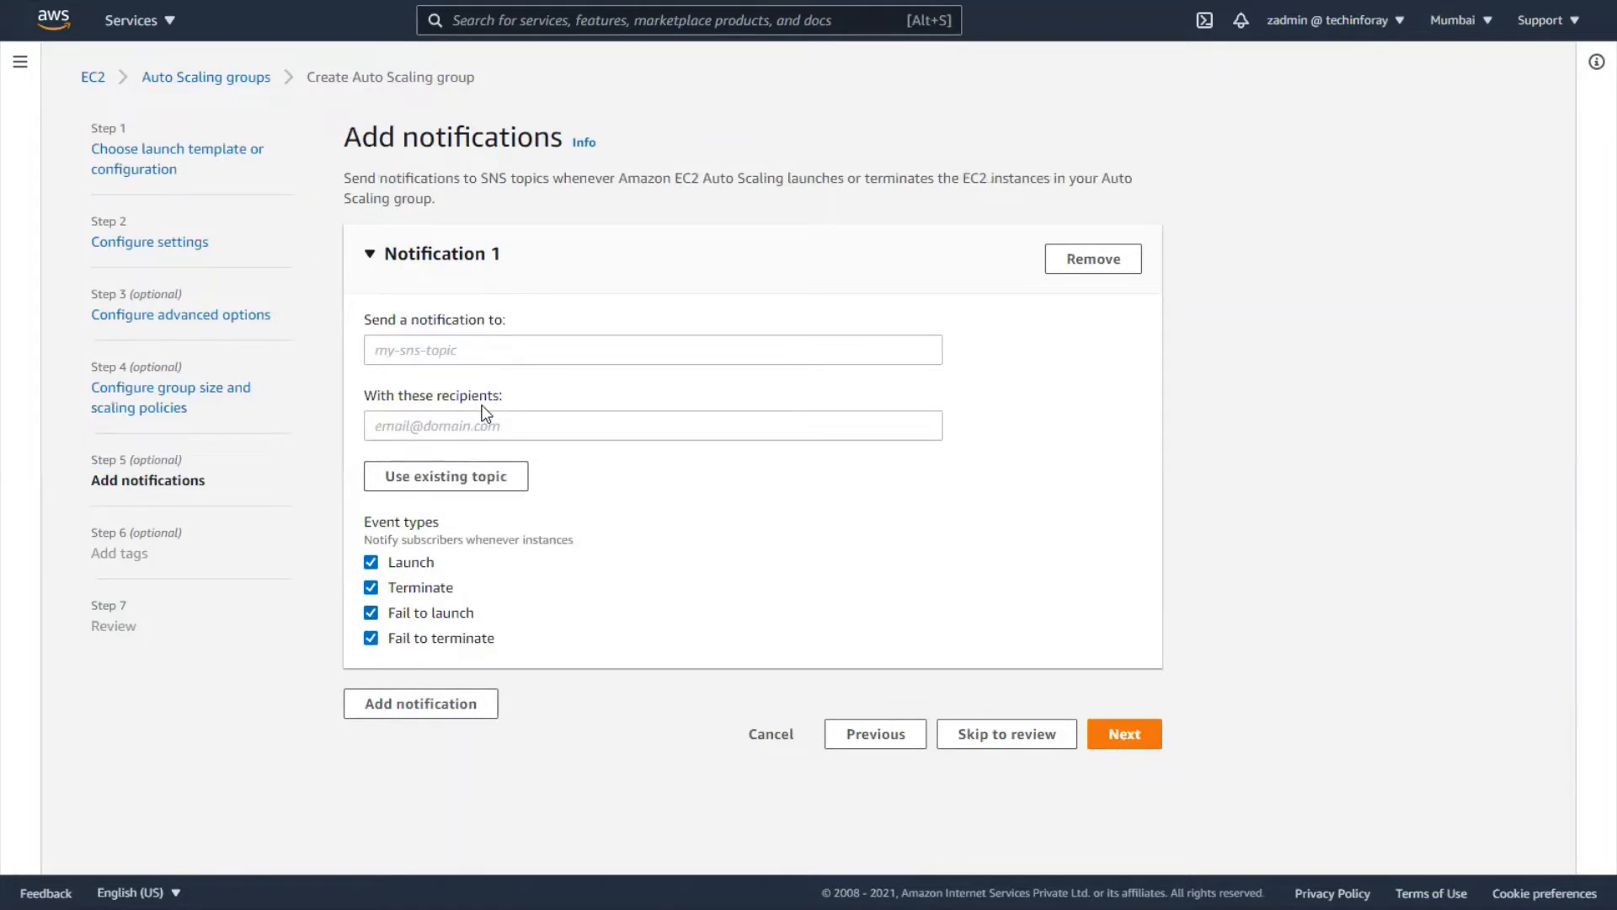
- Name the new topic AutoScaling-Security-Group-1, replacing the text entered by mistake
left_click(540, 348)
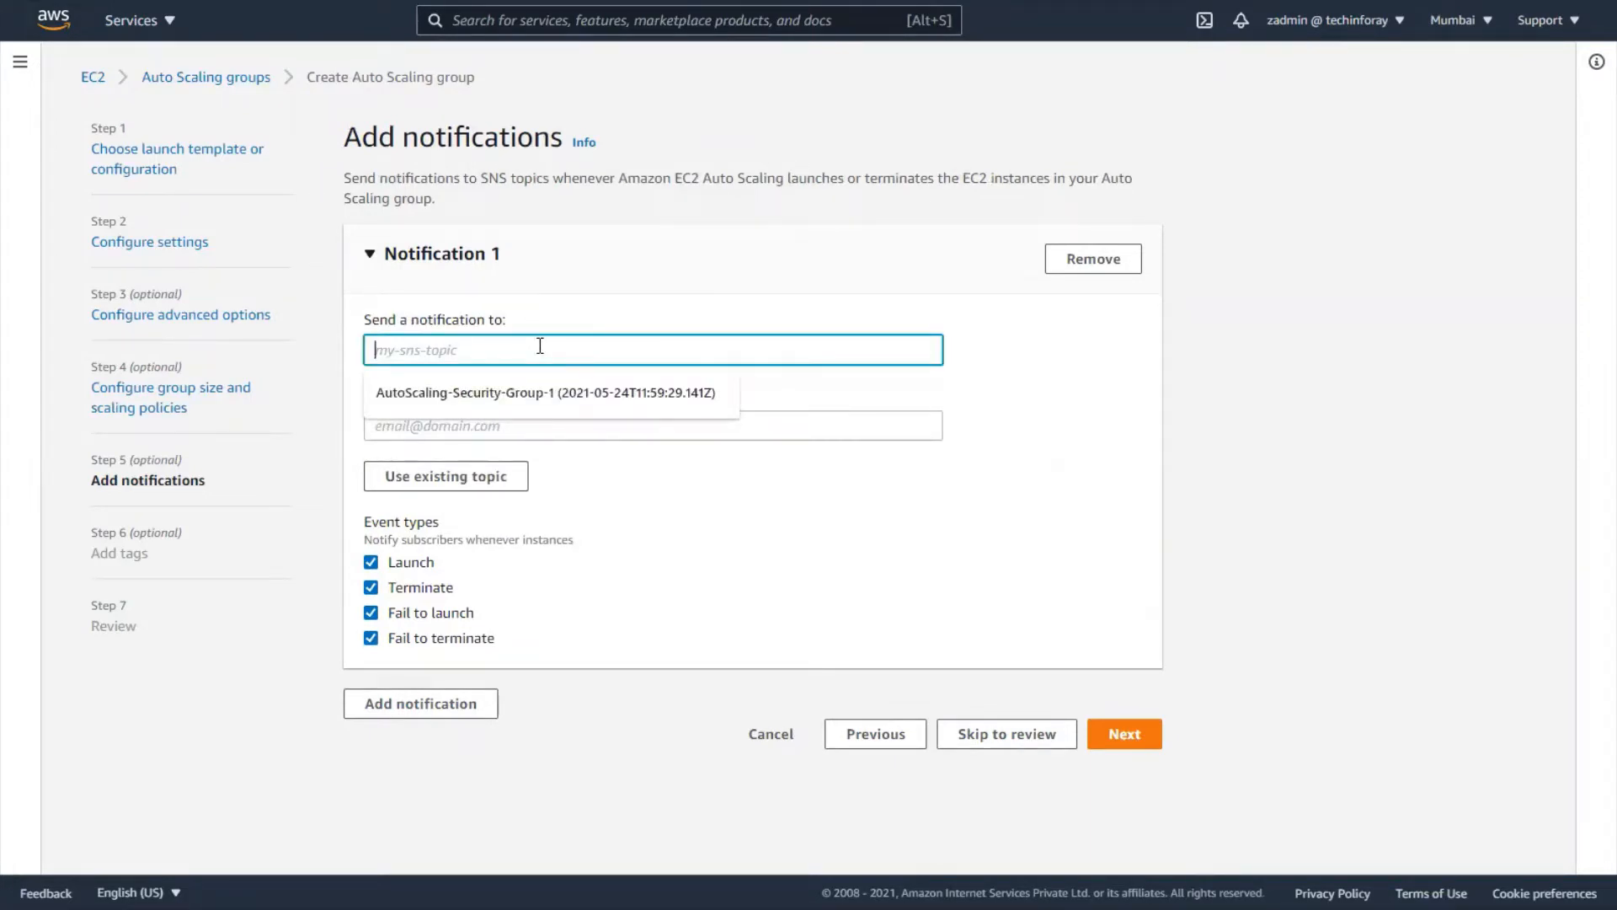
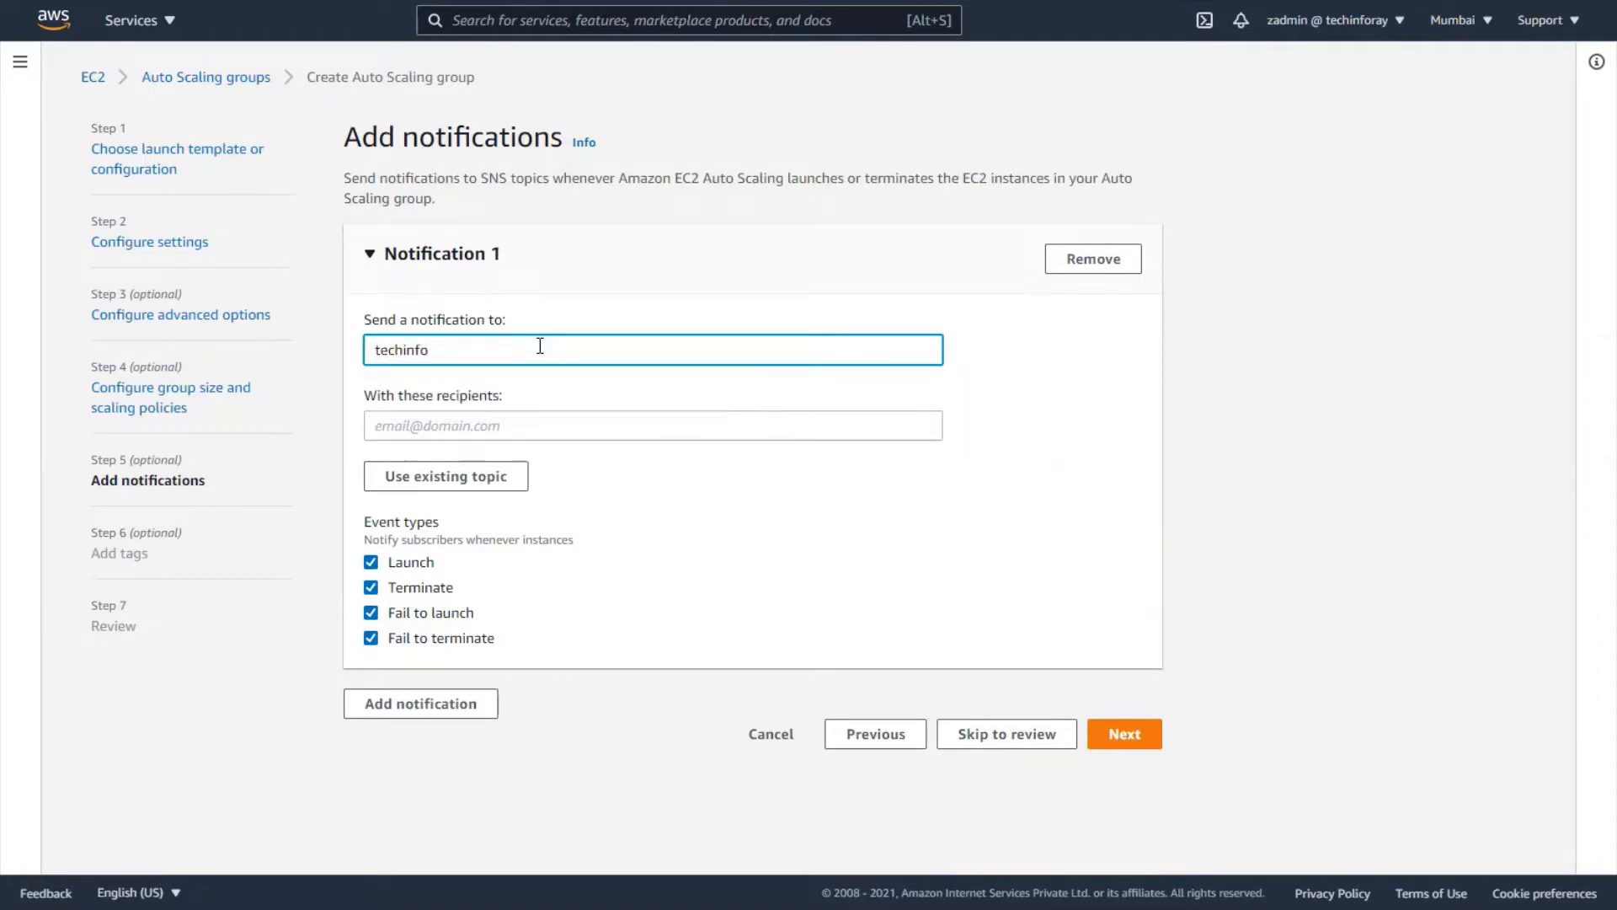
left_click(482, 426)
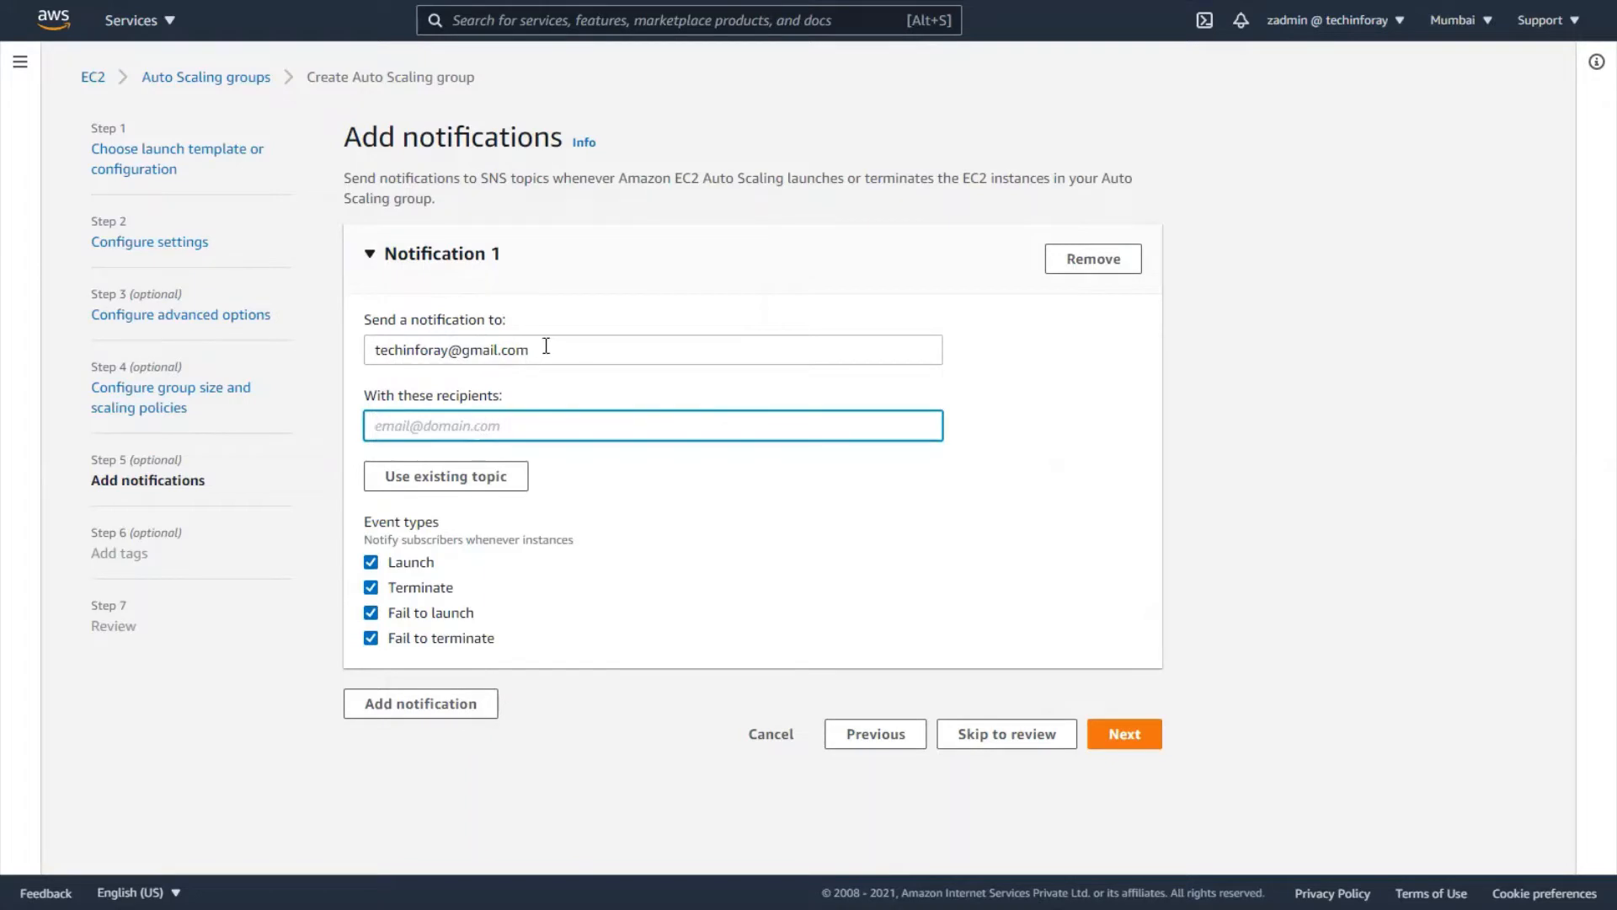
left_click_drag(546, 346, 370, 350)
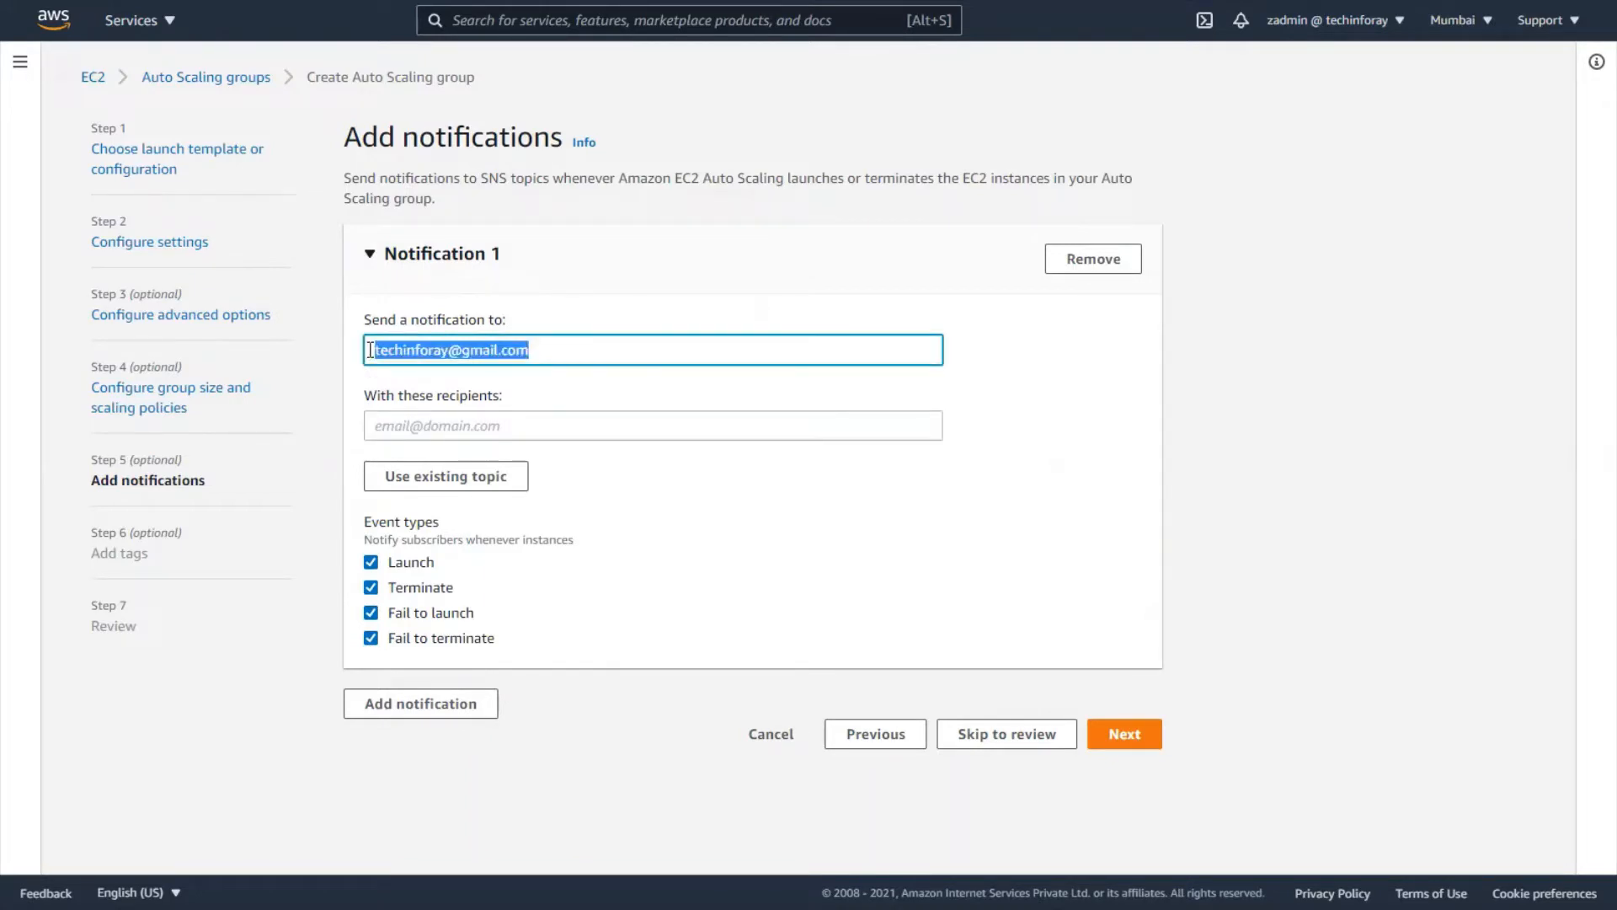
key("ctrl+x")
left_click(407, 352)
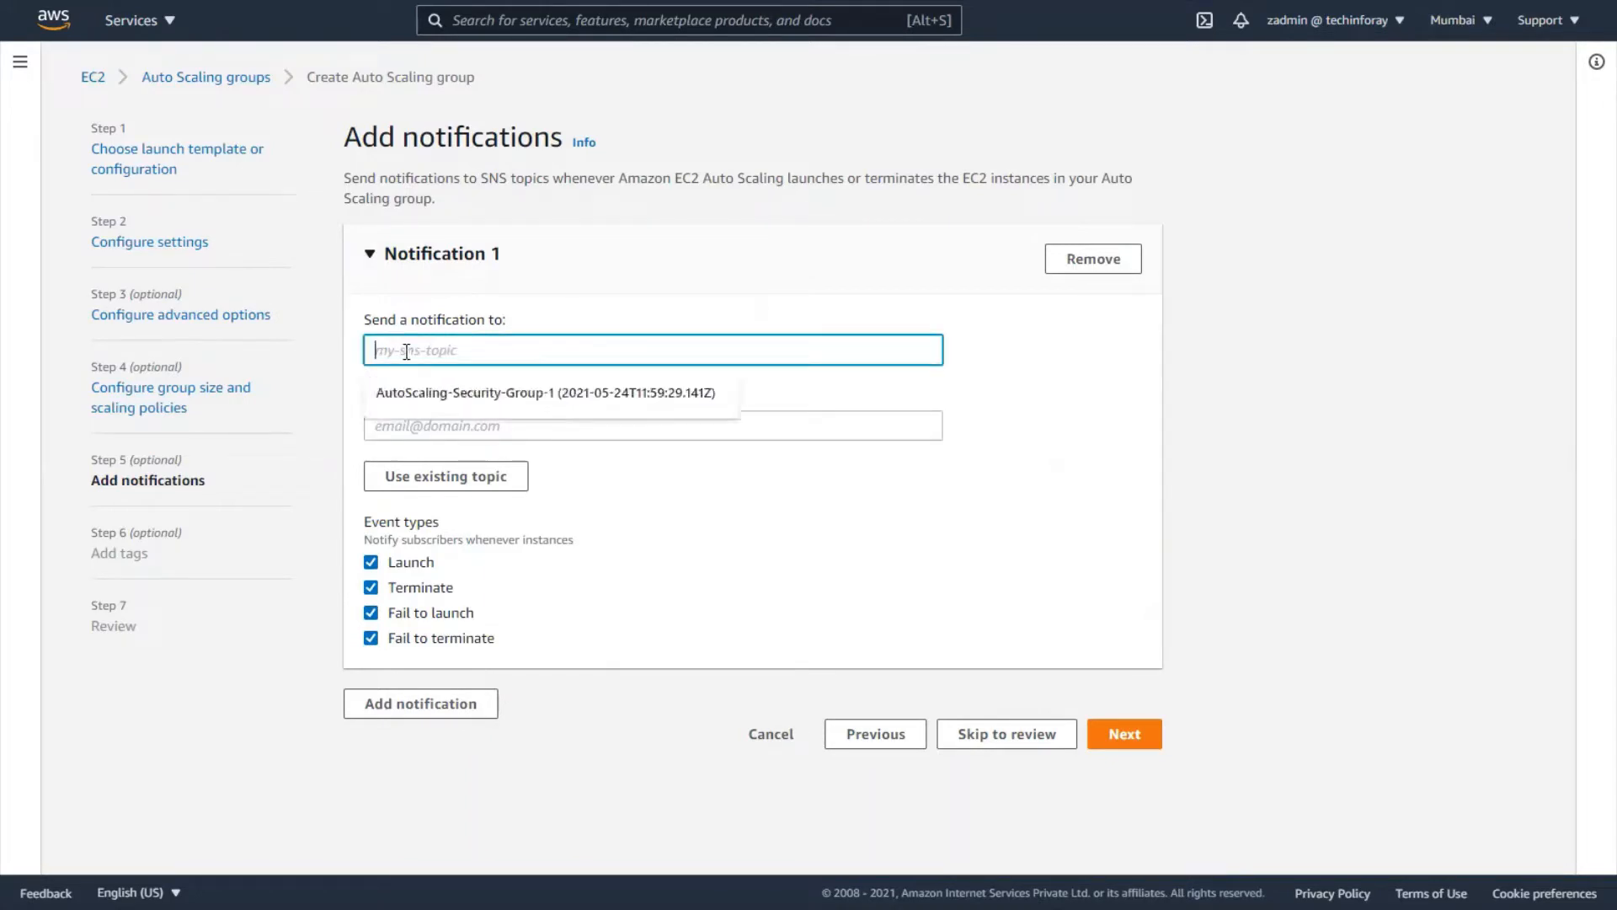
left_click(430, 394)
- Enter the recipient e-mail address for the notification and continue to tags
left_click(444, 425)
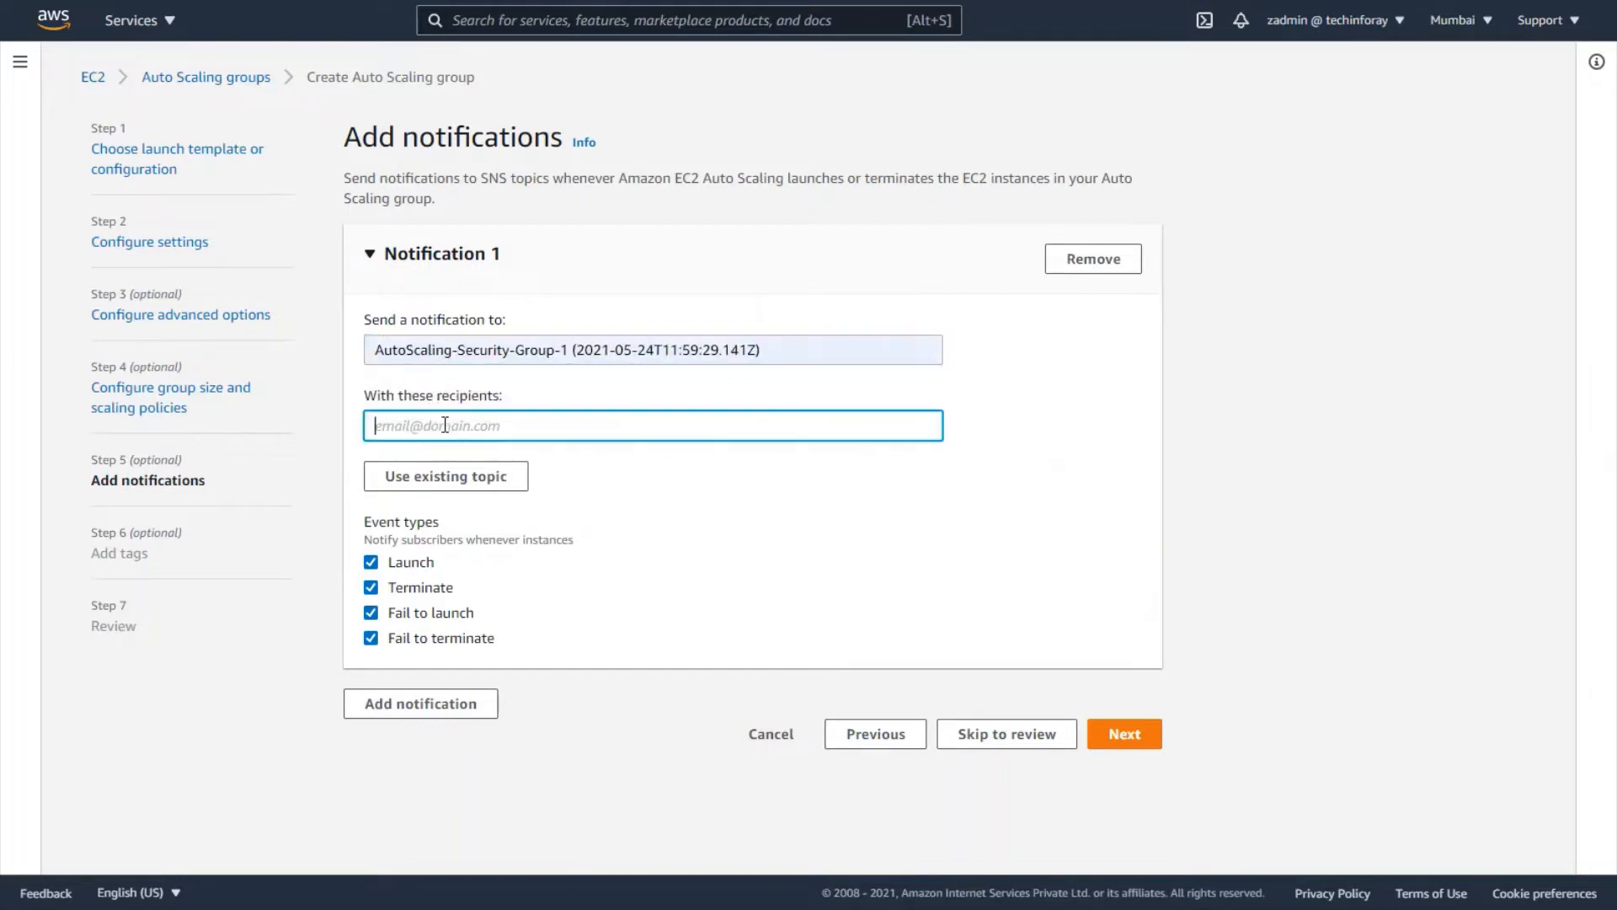
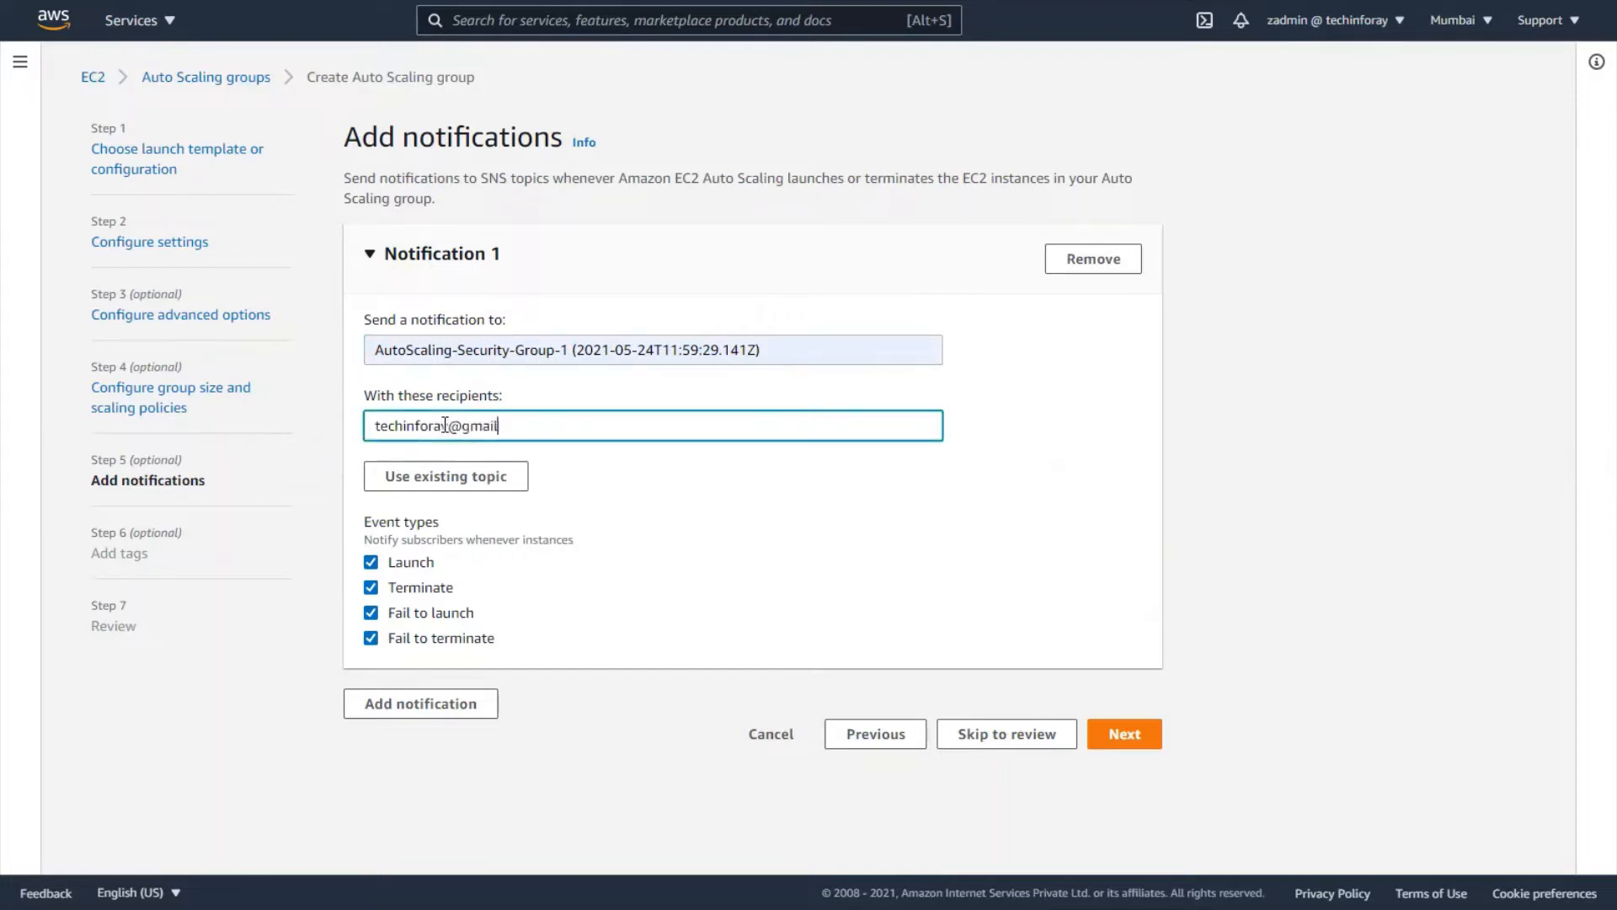
left_click(815, 526)
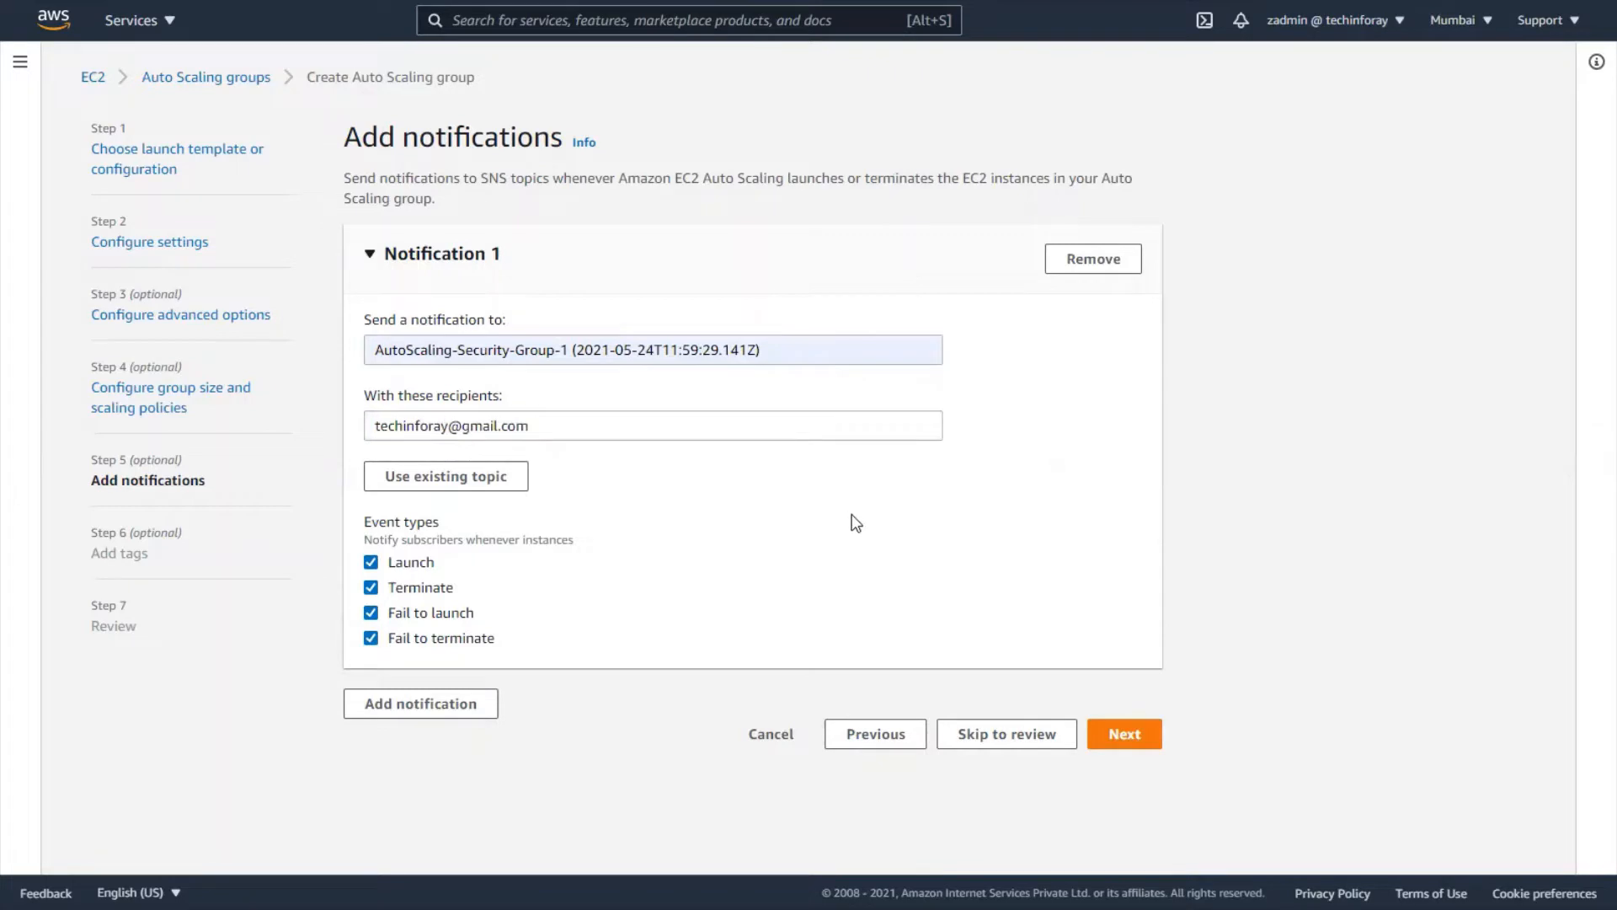
left_click(436, 710)
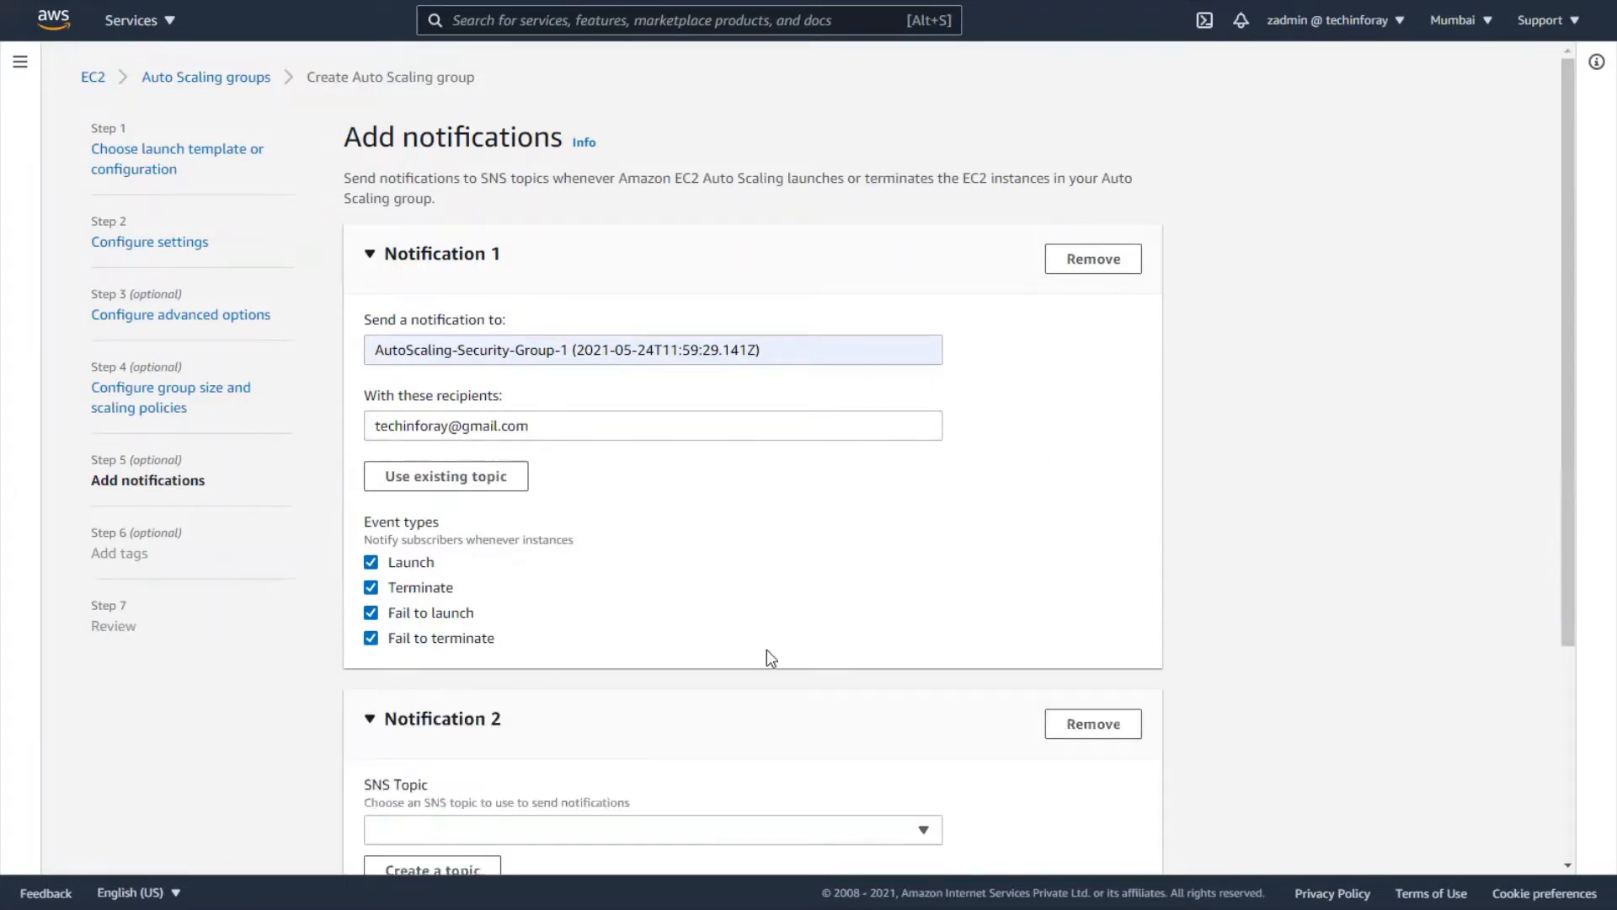
left_click(1089, 725)
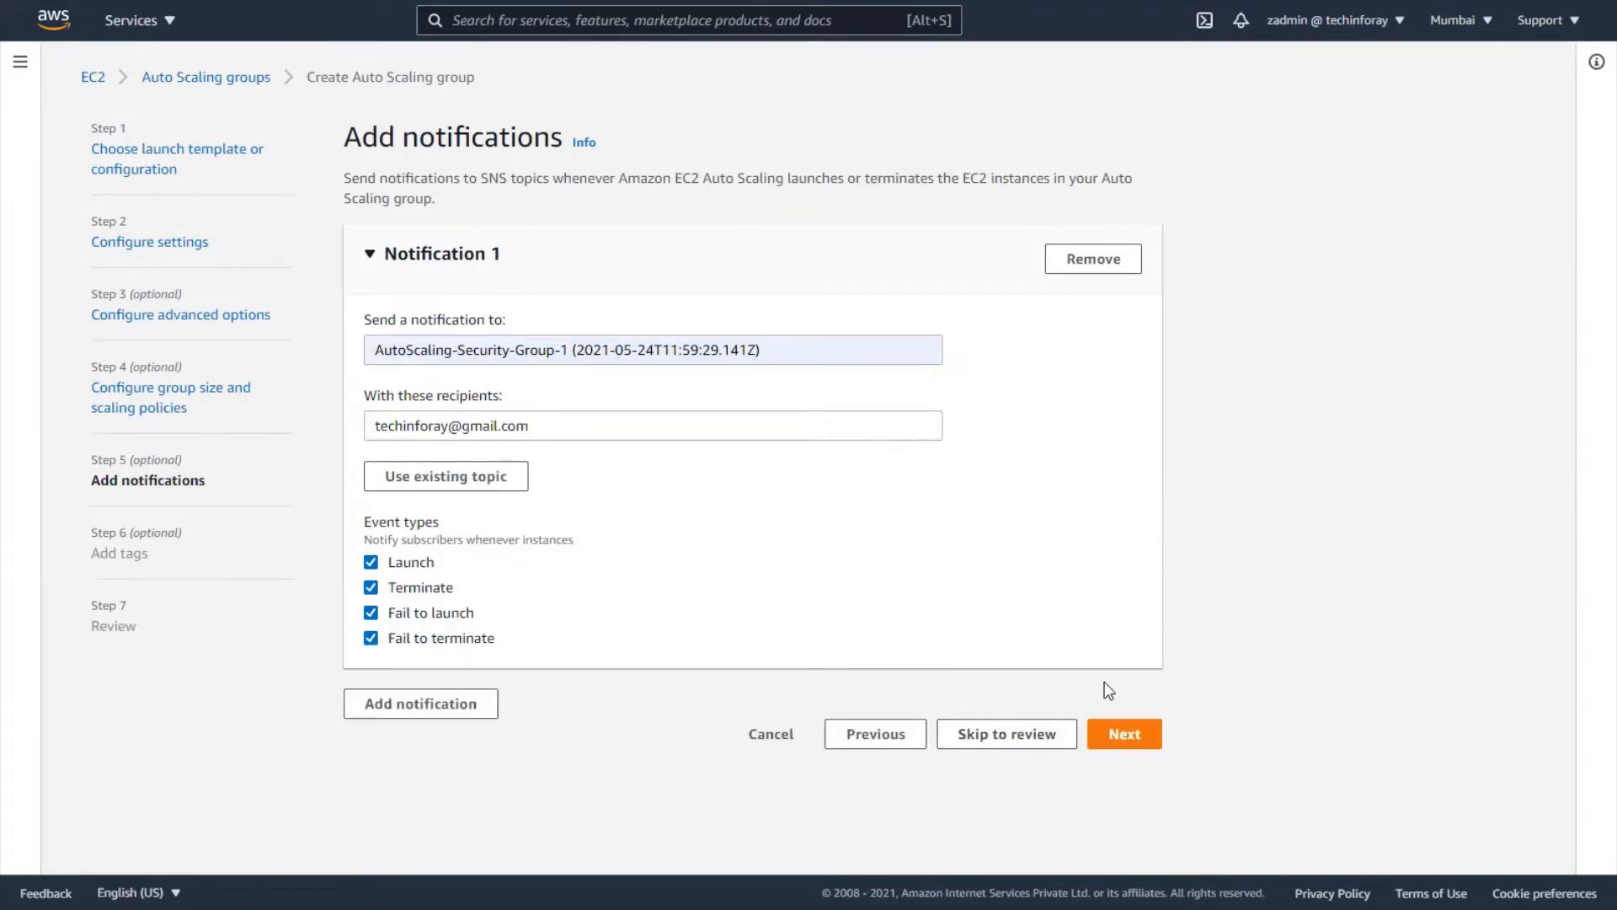
left_click(1145, 734)
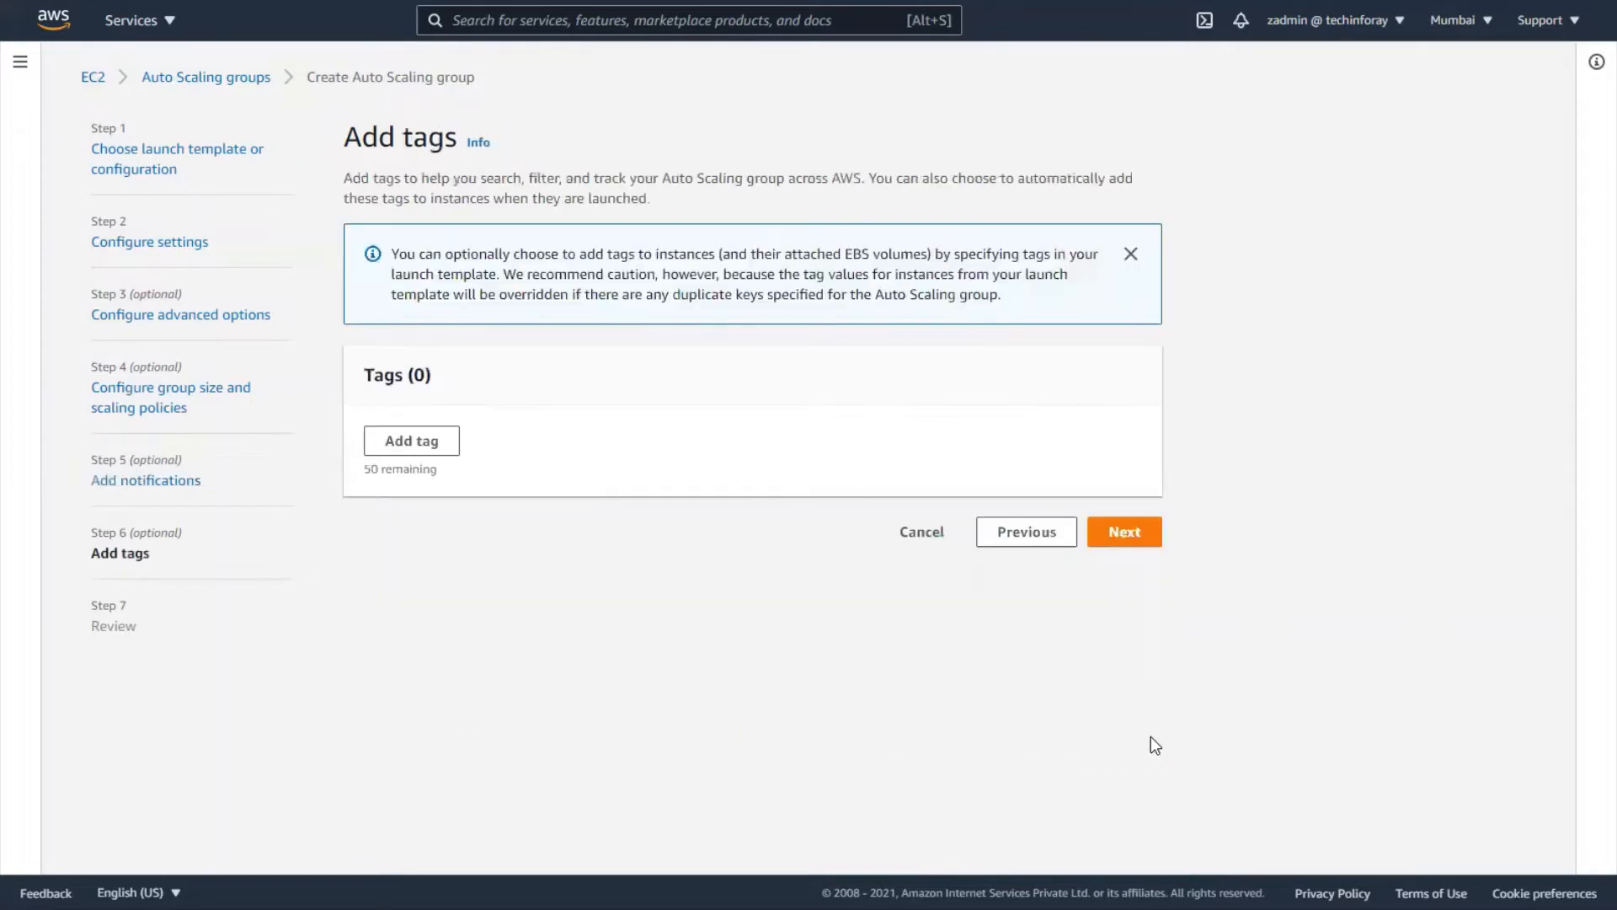
- Add the tag Department = Network, keep Tag new instances checked, and go to Review
left_click(457, 447)
left_click(449, 467)
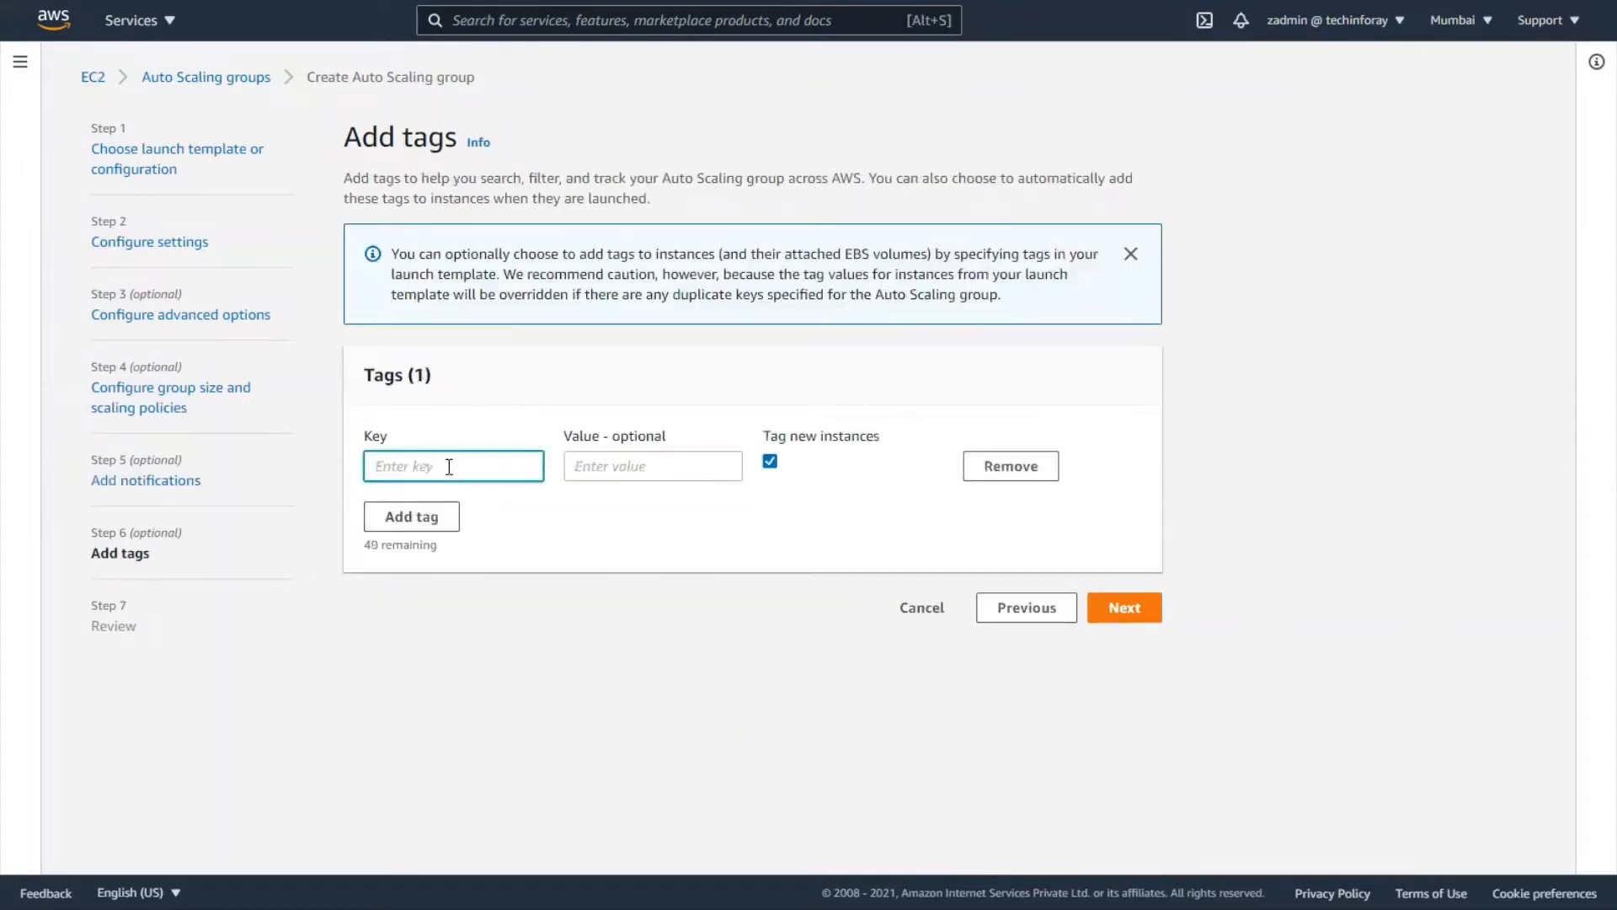
type("Departmen")
key("Tab")
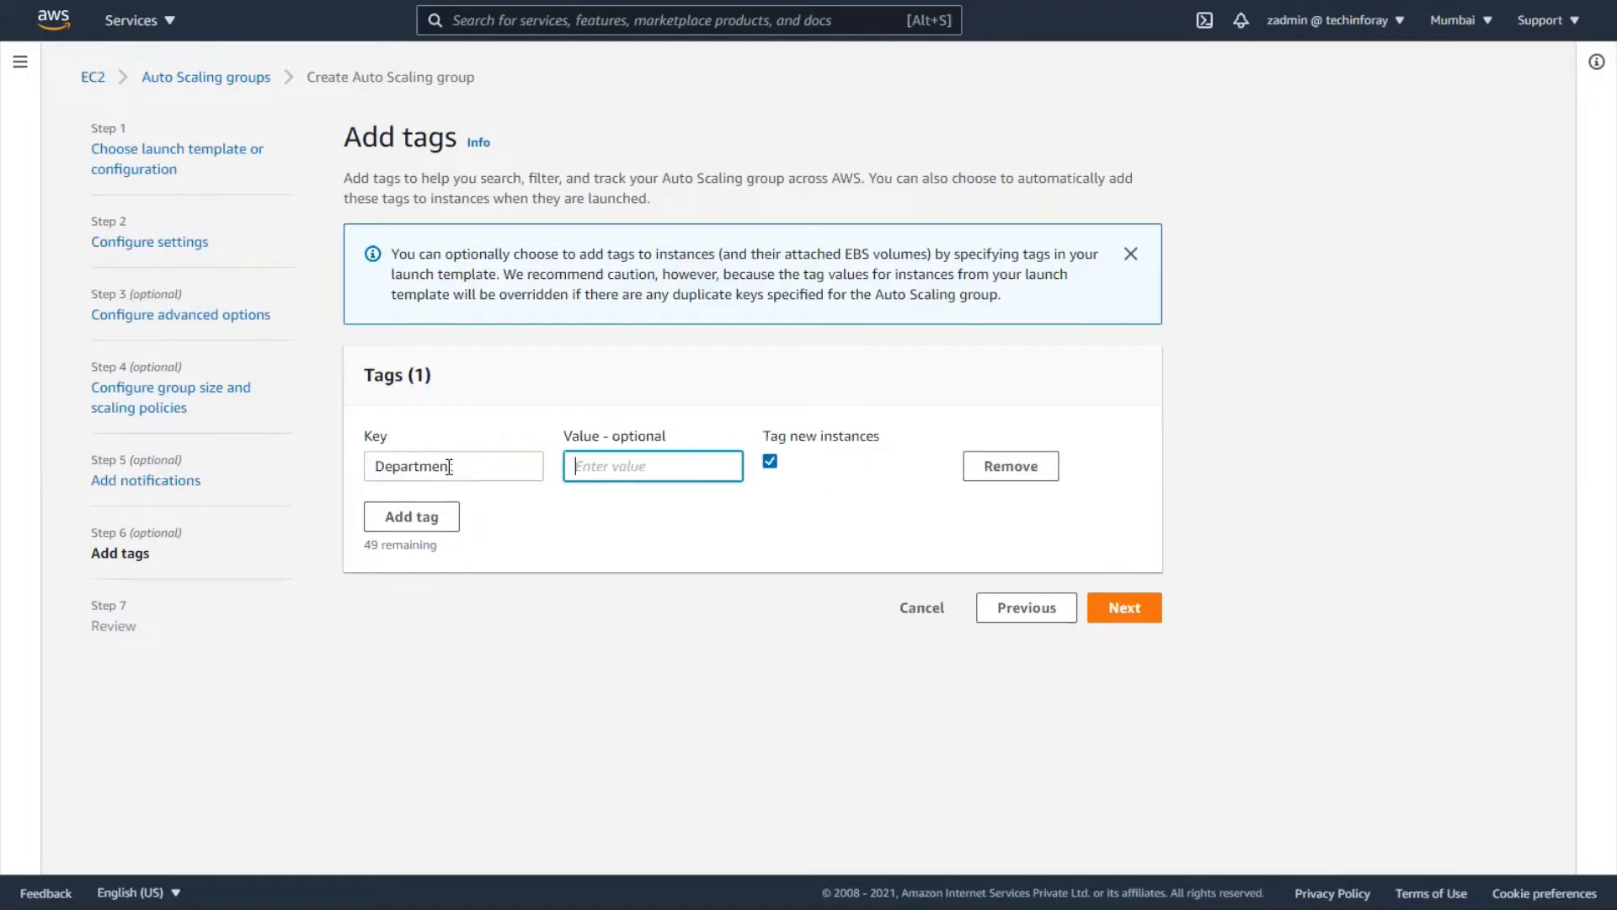
type("Network")
left_click(1126, 610)
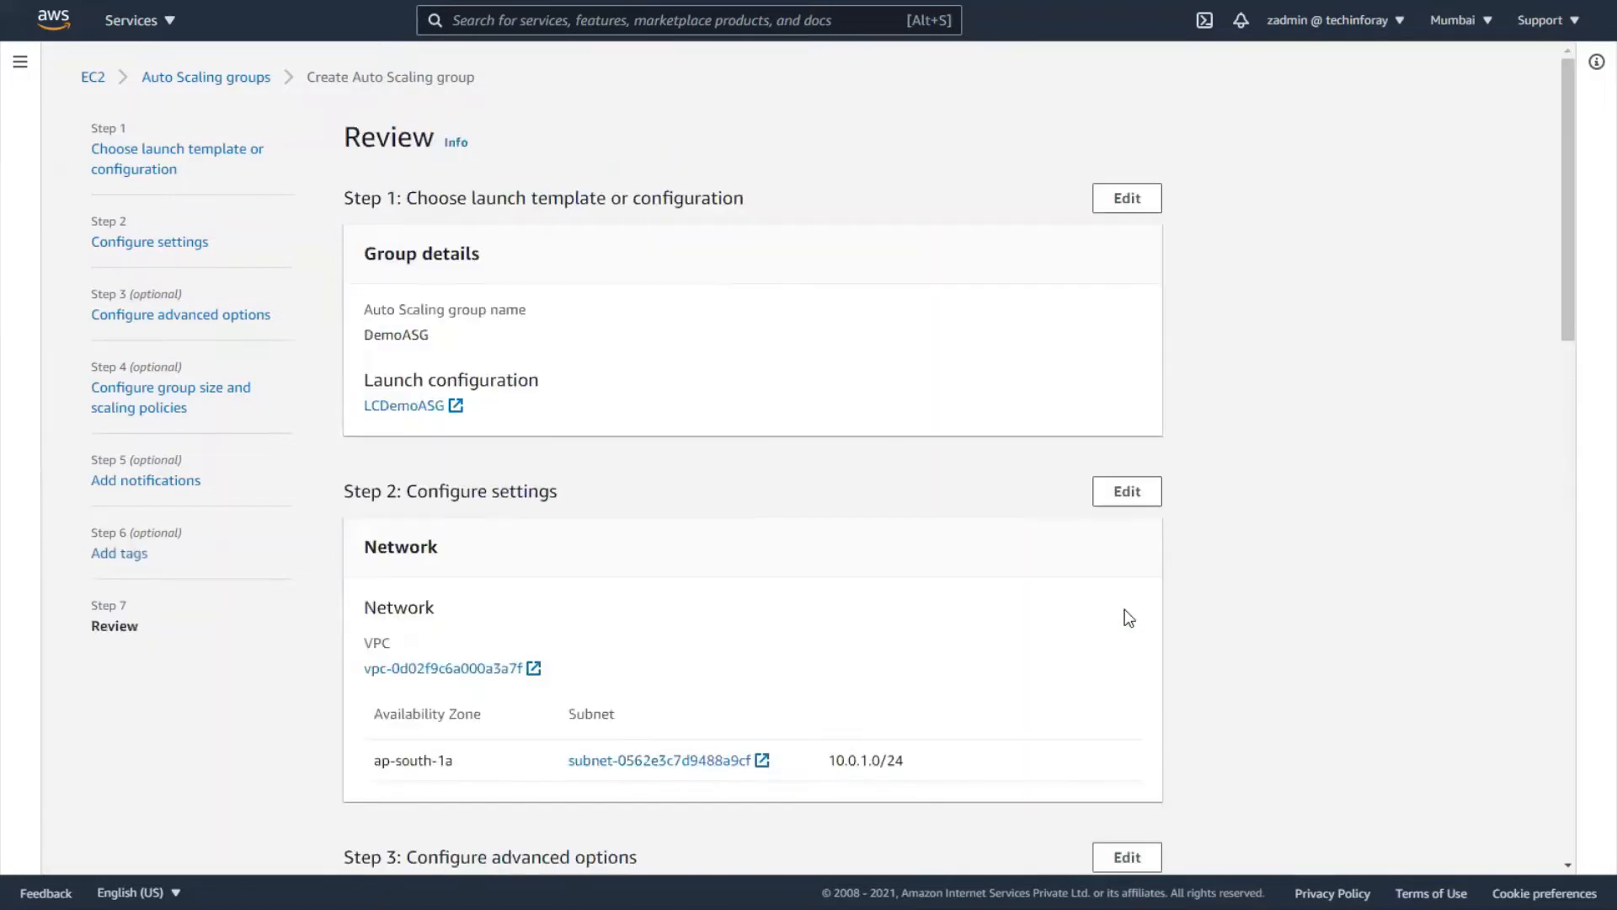
- Review DemoASG's settings and create it with capacity 4, minimum 2, maximum 6
scroll(1244, 532, "down", 6)
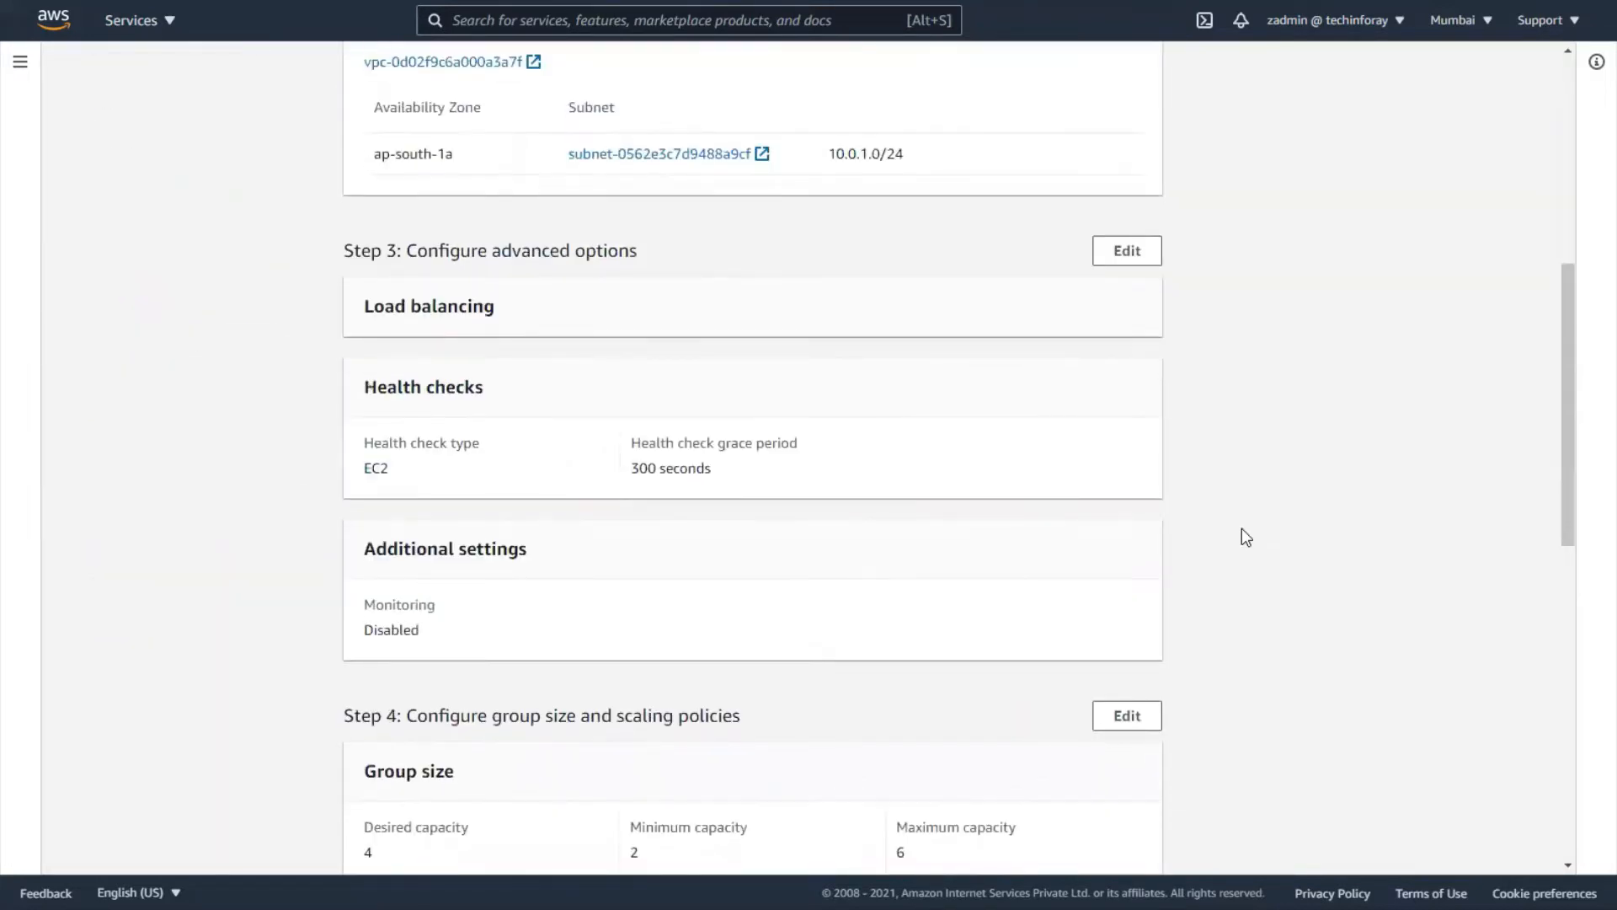
scroll(1245, 537, "up", 6)
scroll(1245, 536, "down", 9)
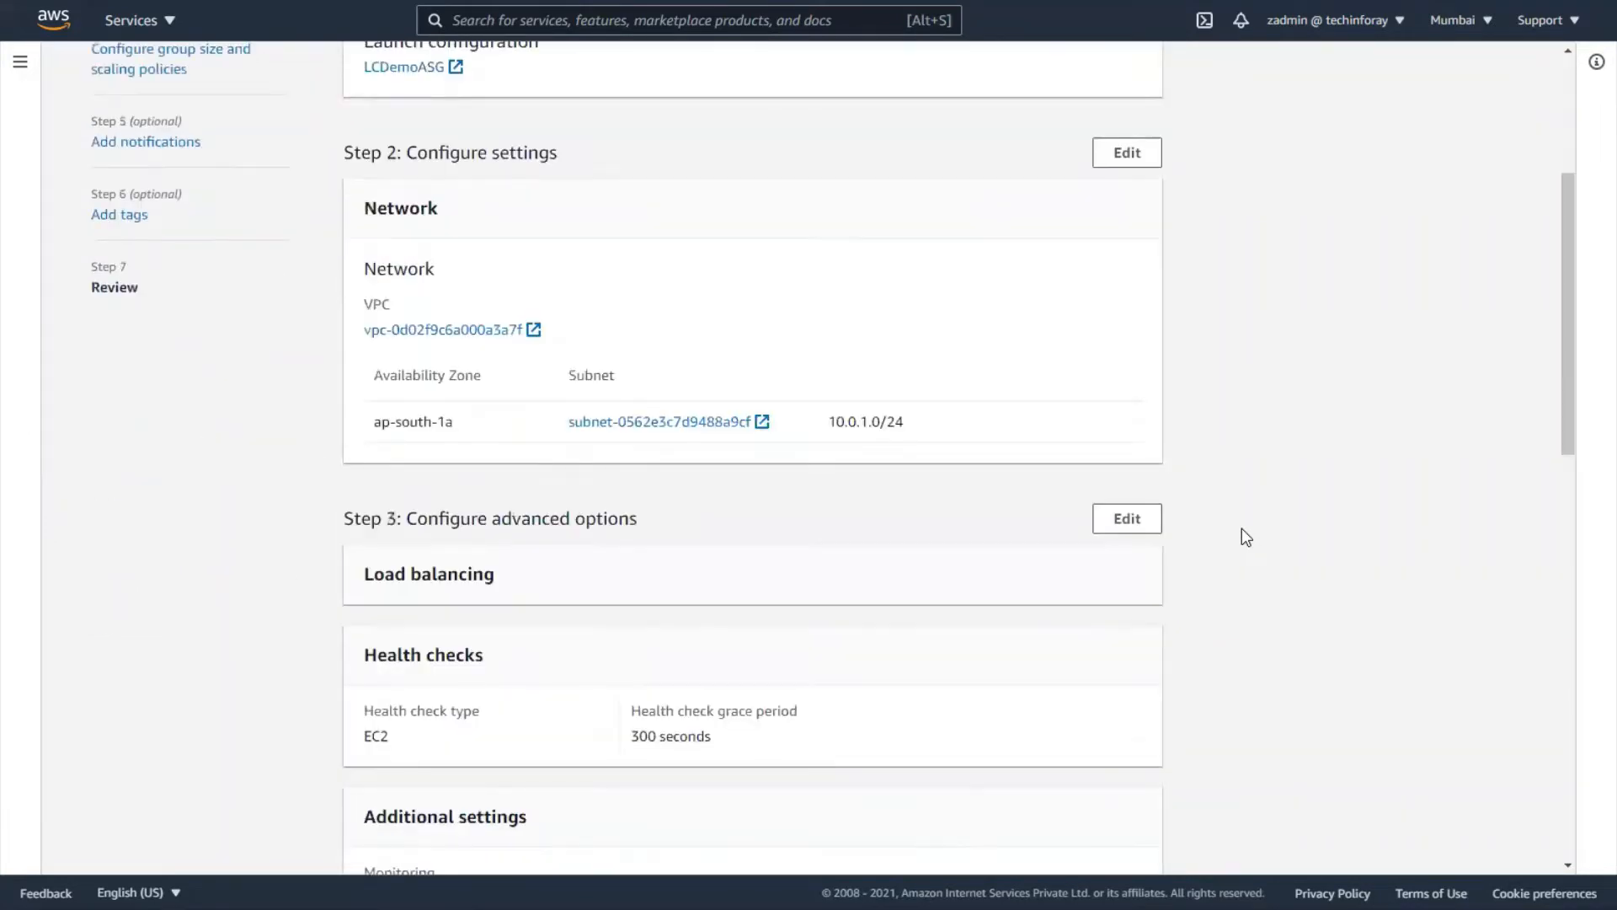
scroll(1242, 529, "down", 4)
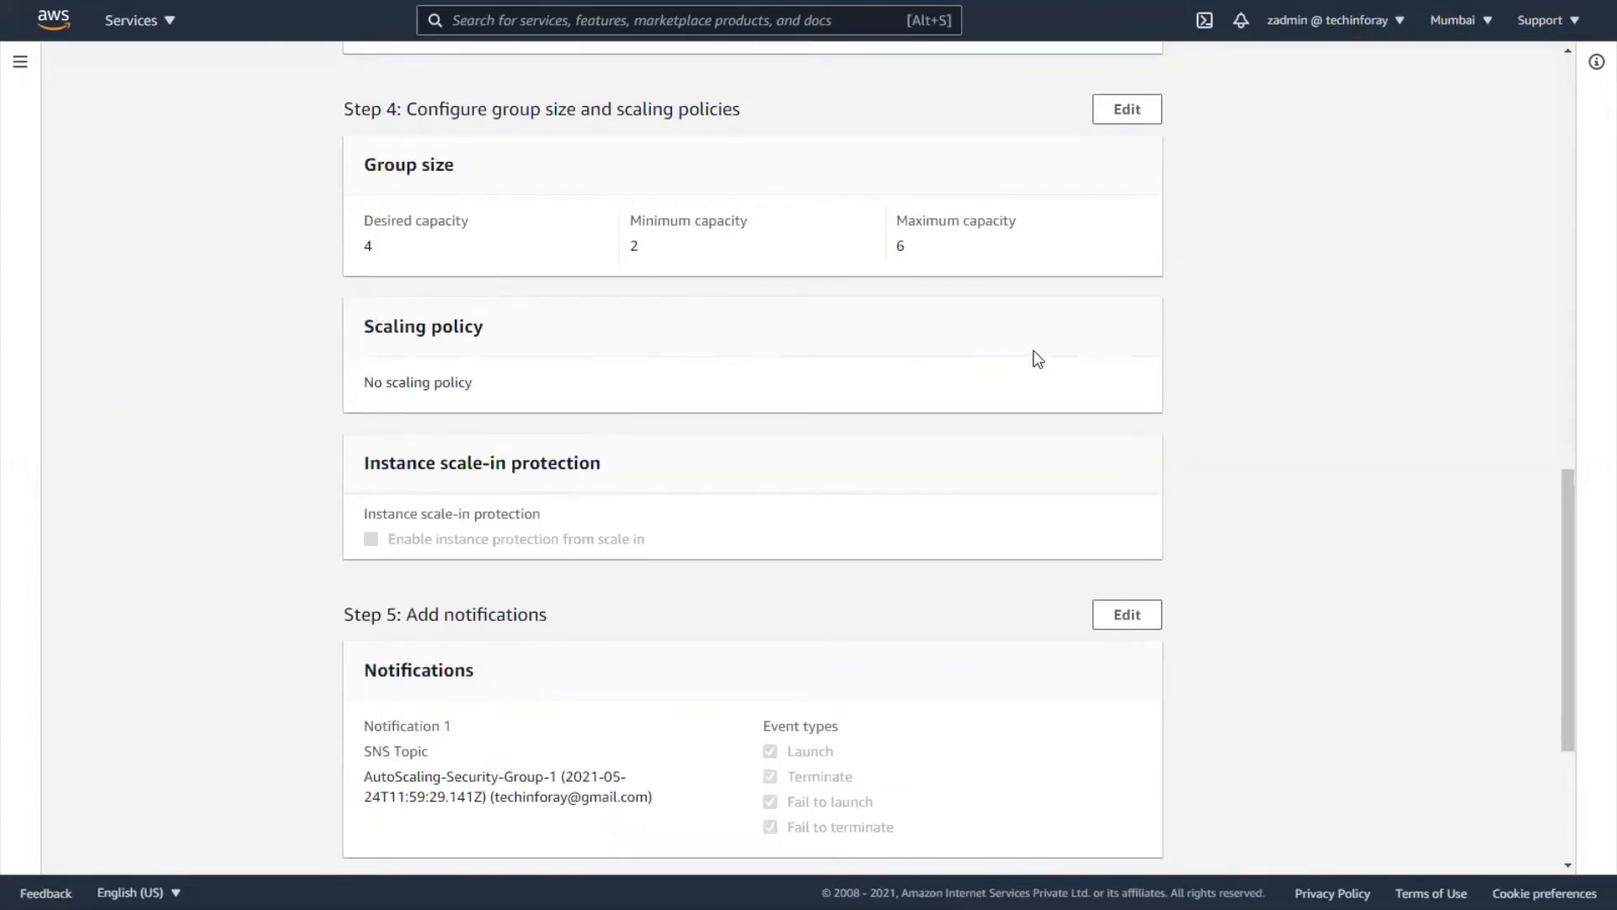
scroll(1038, 358, "down", 4)
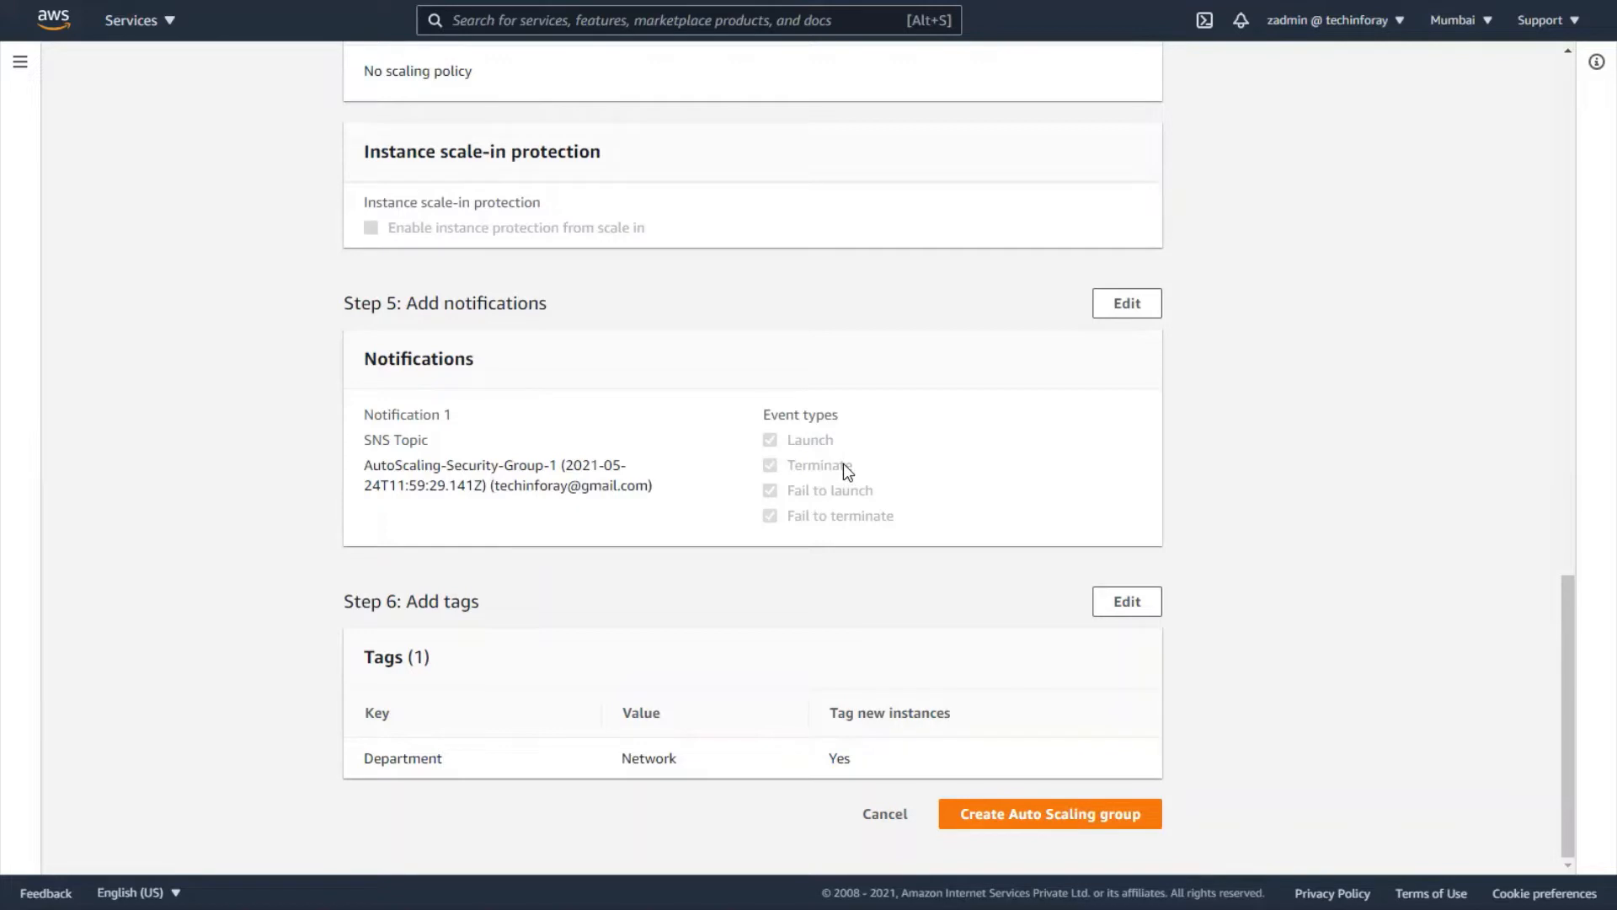
left_click(1045, 814)
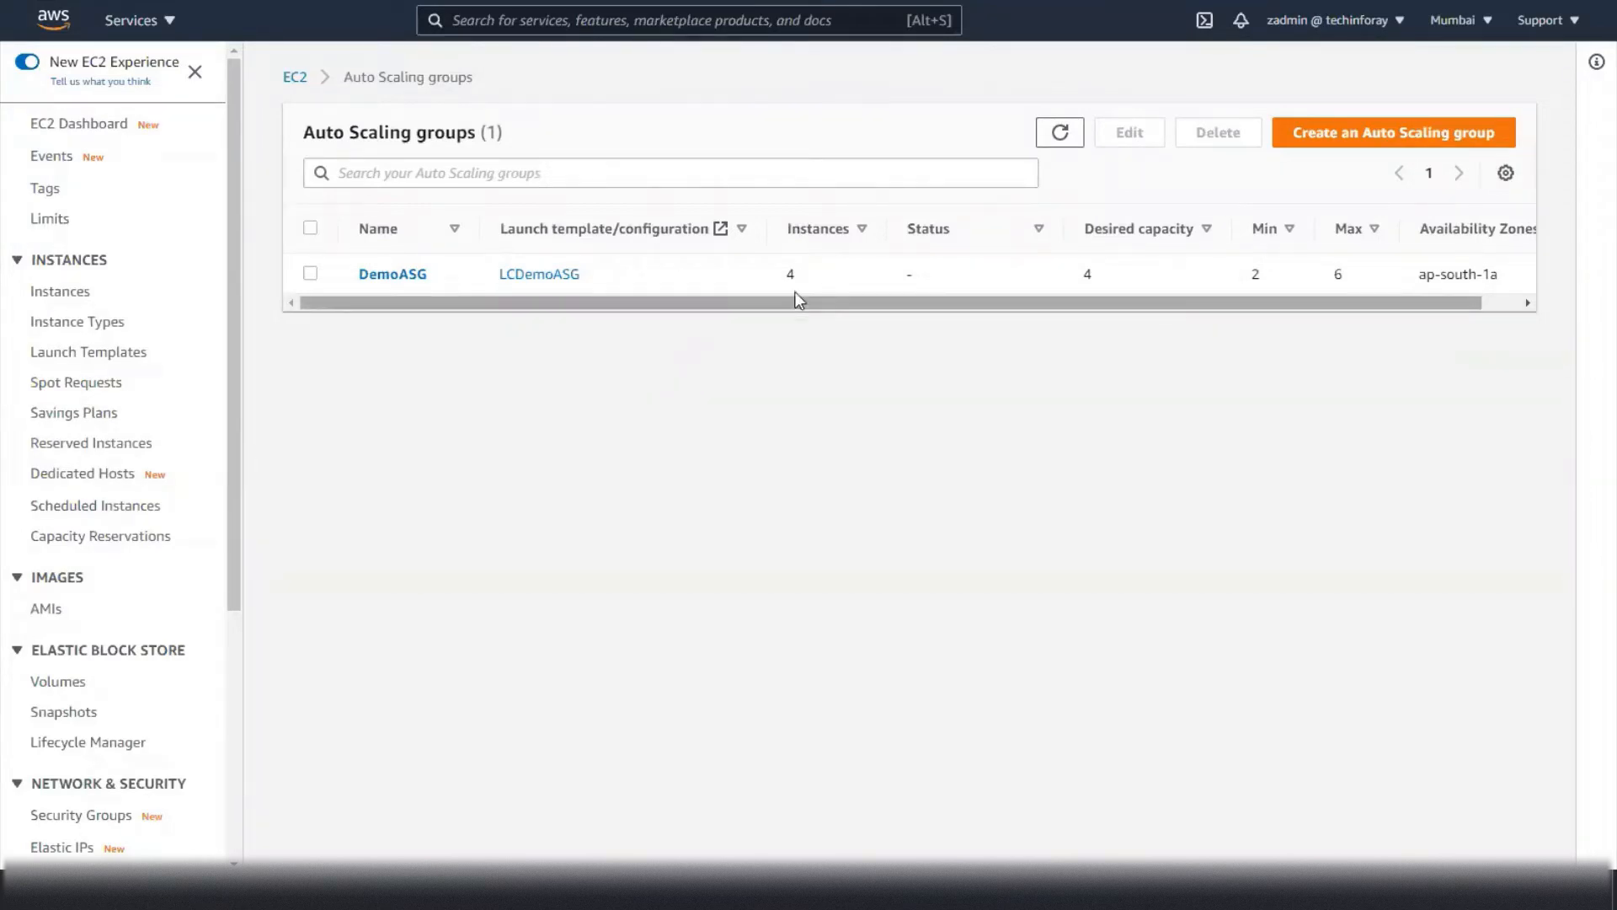
- Check DemoASG's activity history for the four instance launches, then view the EC2 instances list
left_click(430, 277)
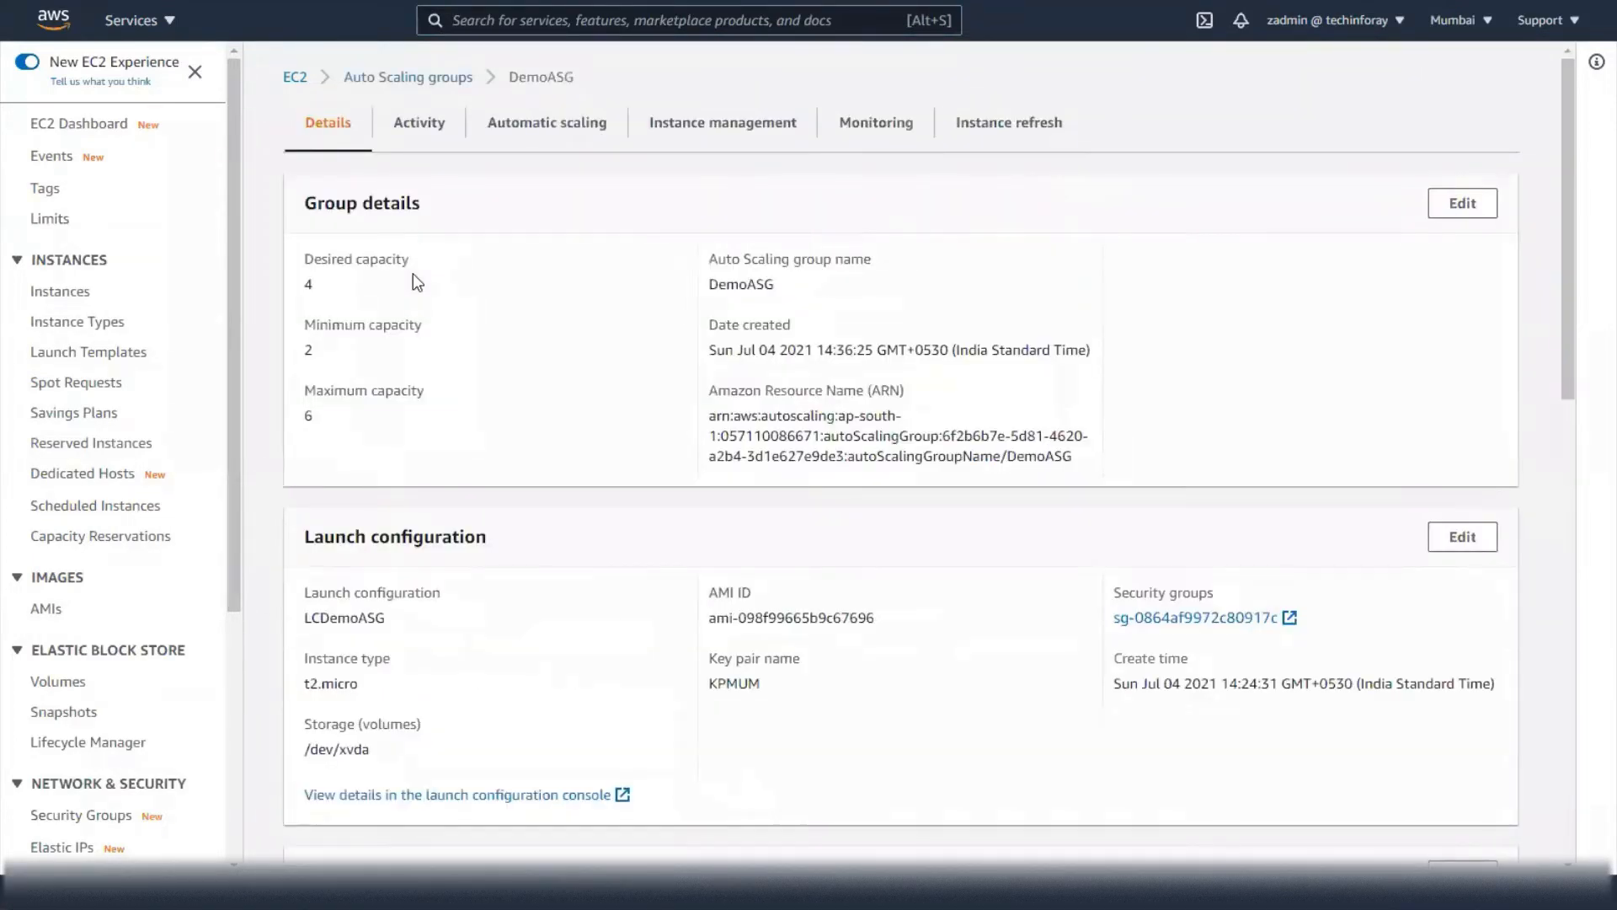
left_click(418, 128)
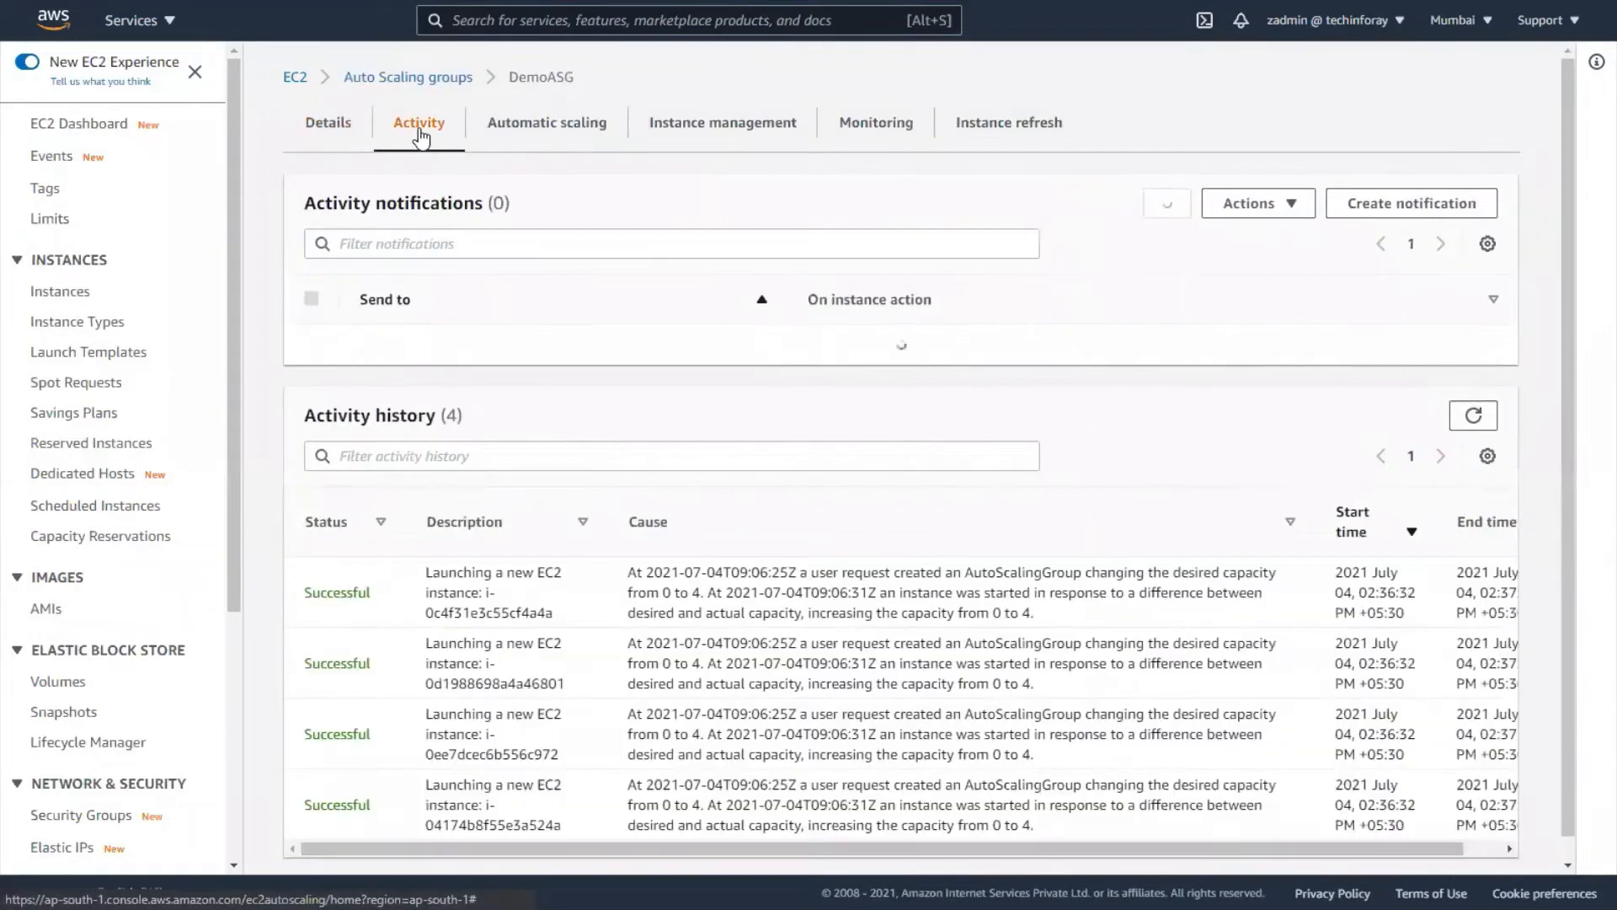
scroll(617, 410, "down", 2)
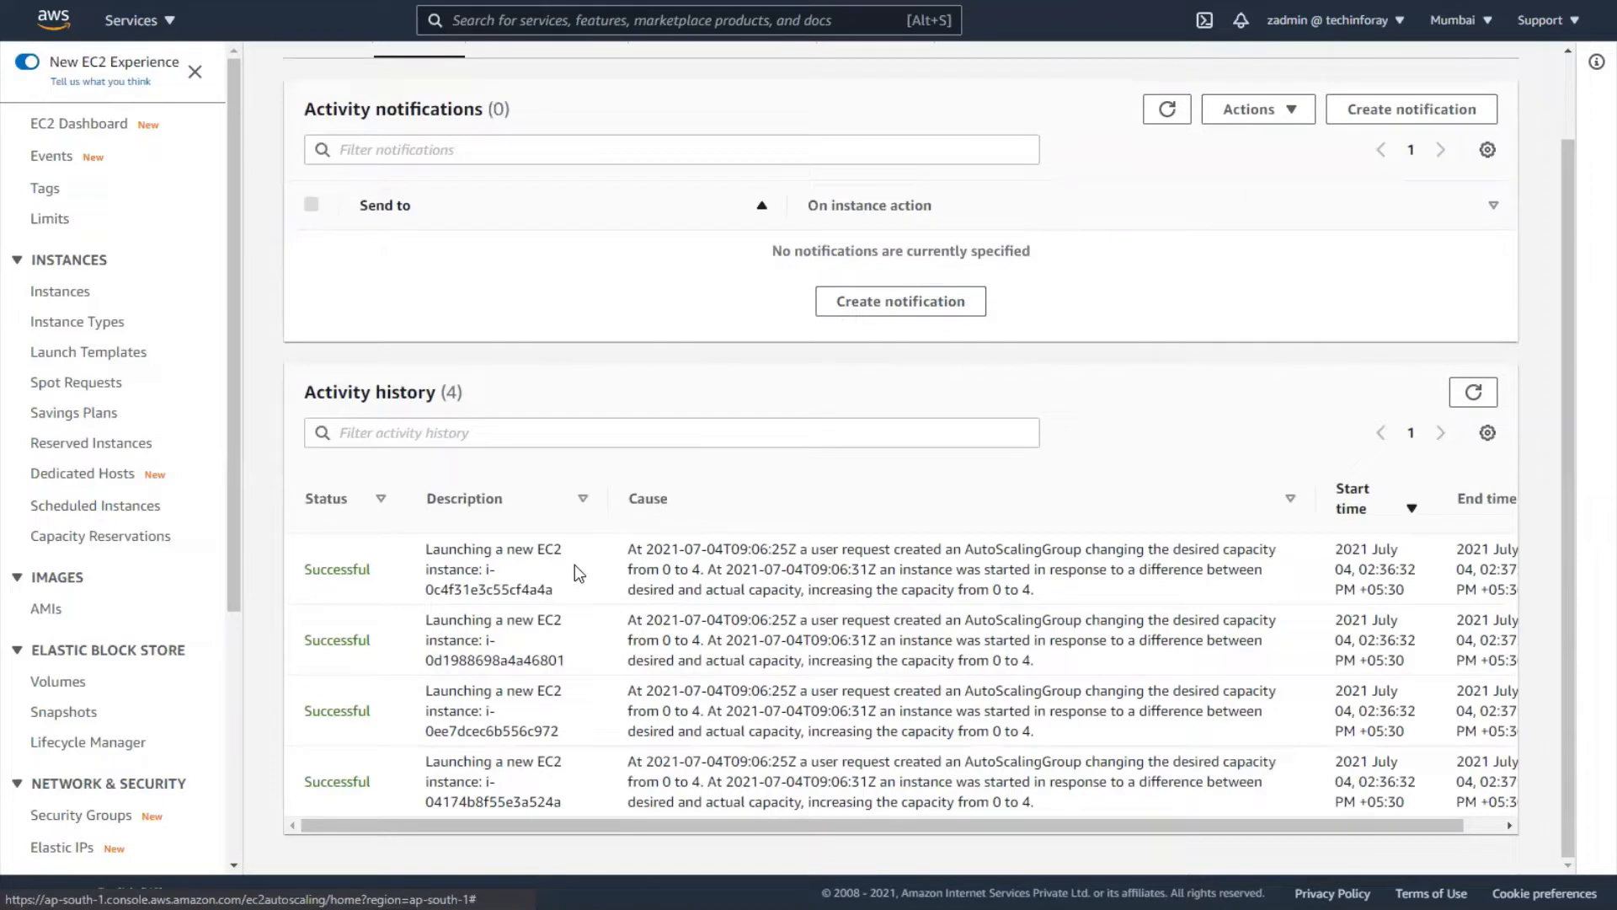
left_click(75, 292)
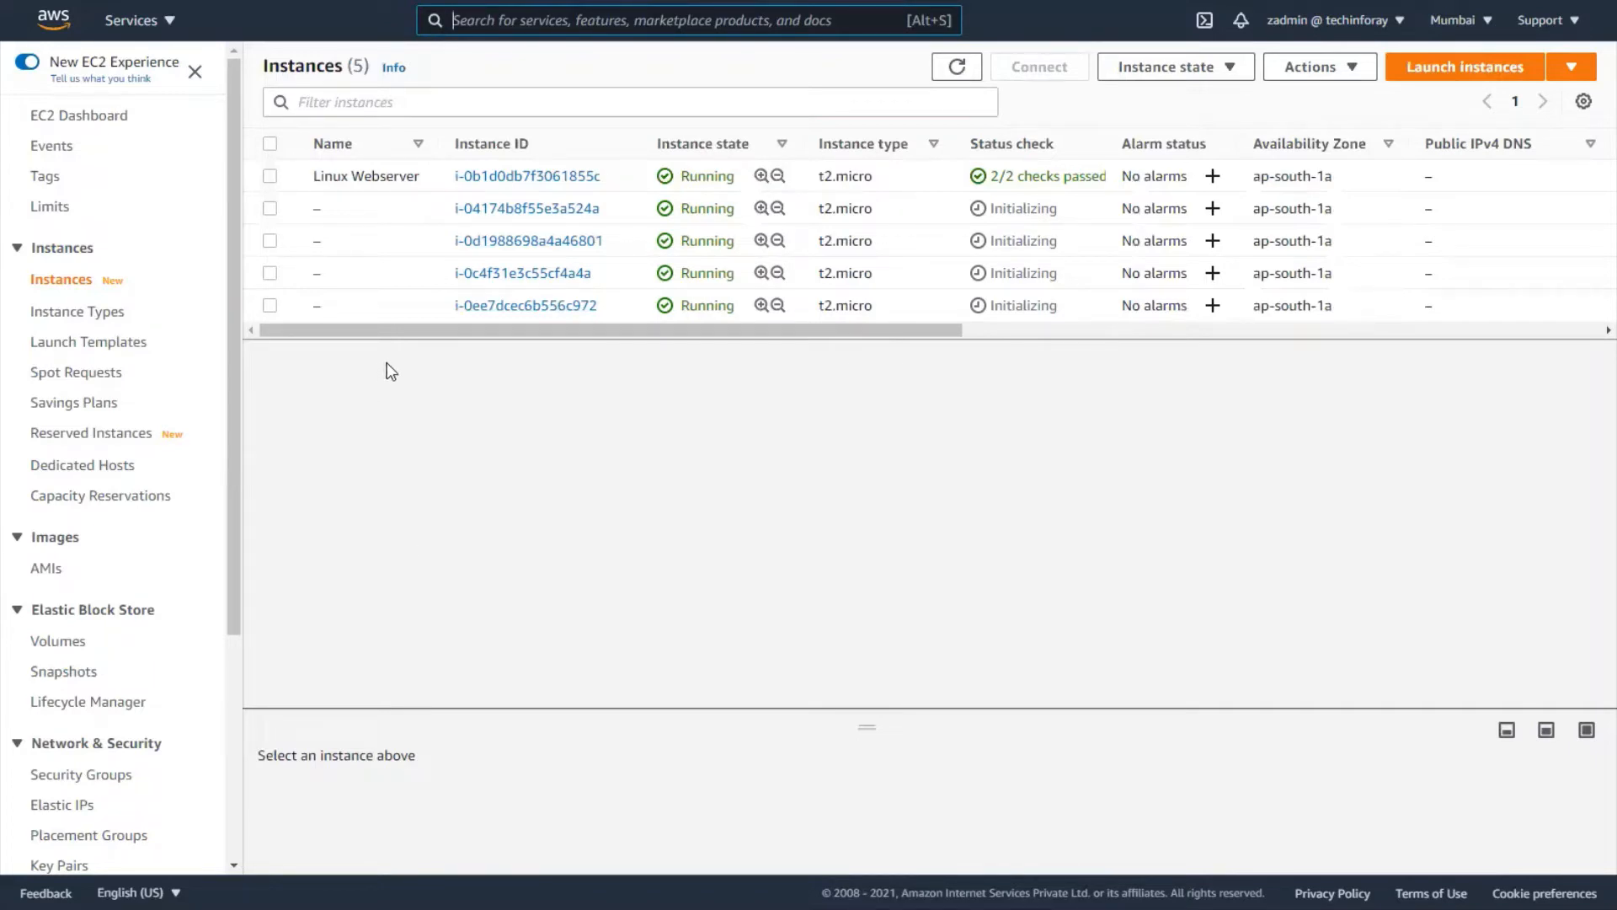
- Find SNS through the services search and create the Standard topic 'mydemoasg'
left_click(172, 24)
left_click(487, 21)
type("sns")
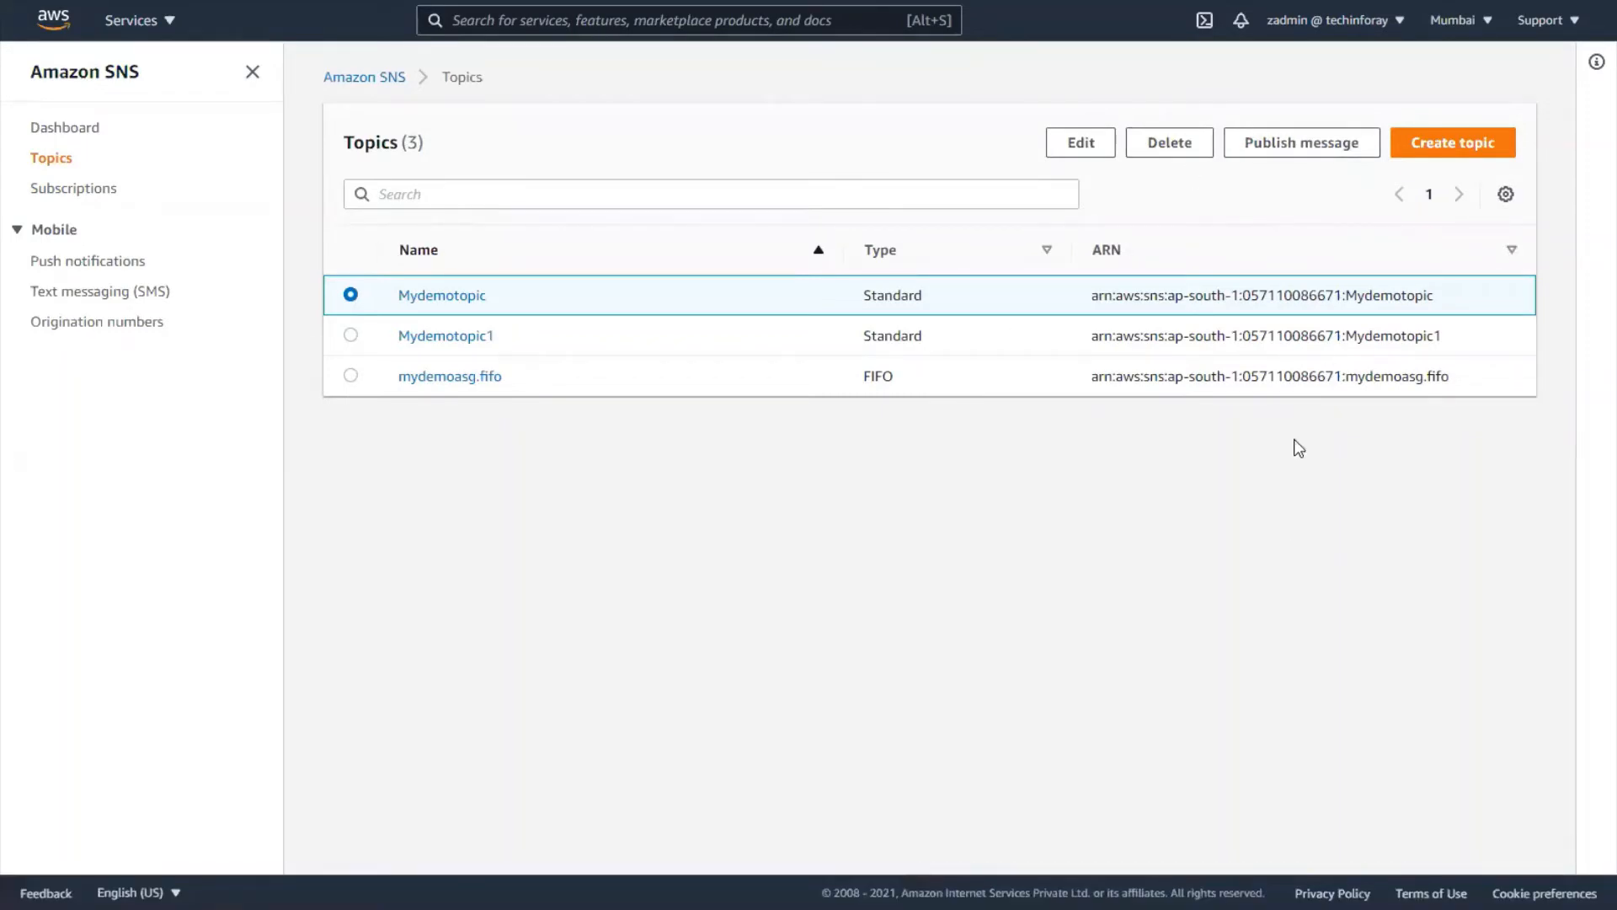
left_click(1436, 143)
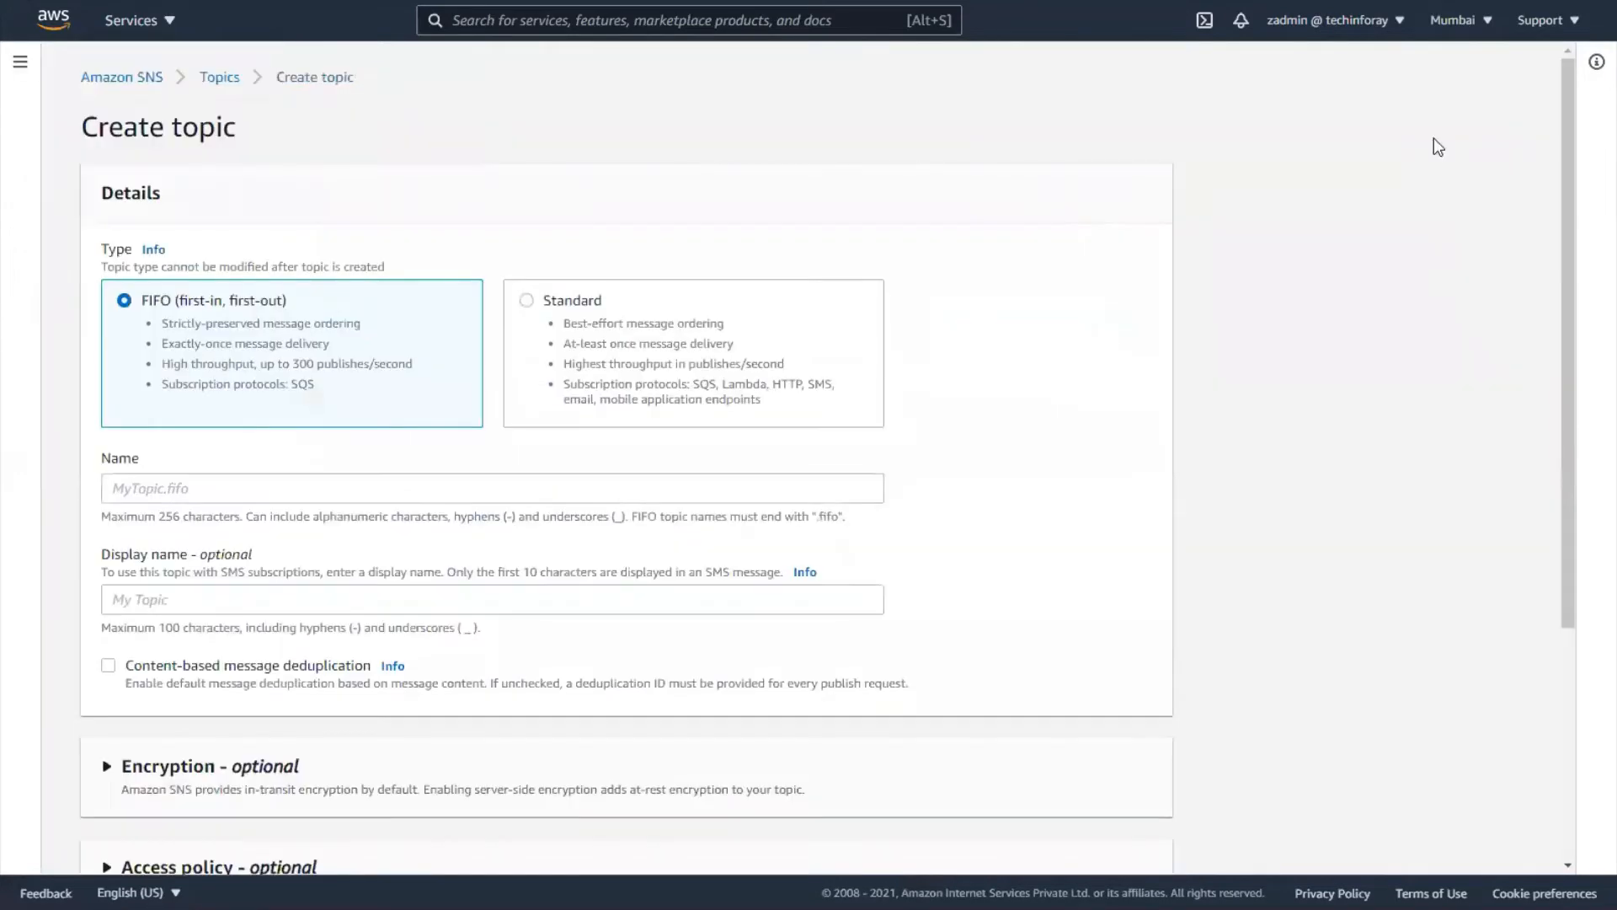
left_click(530, 305)
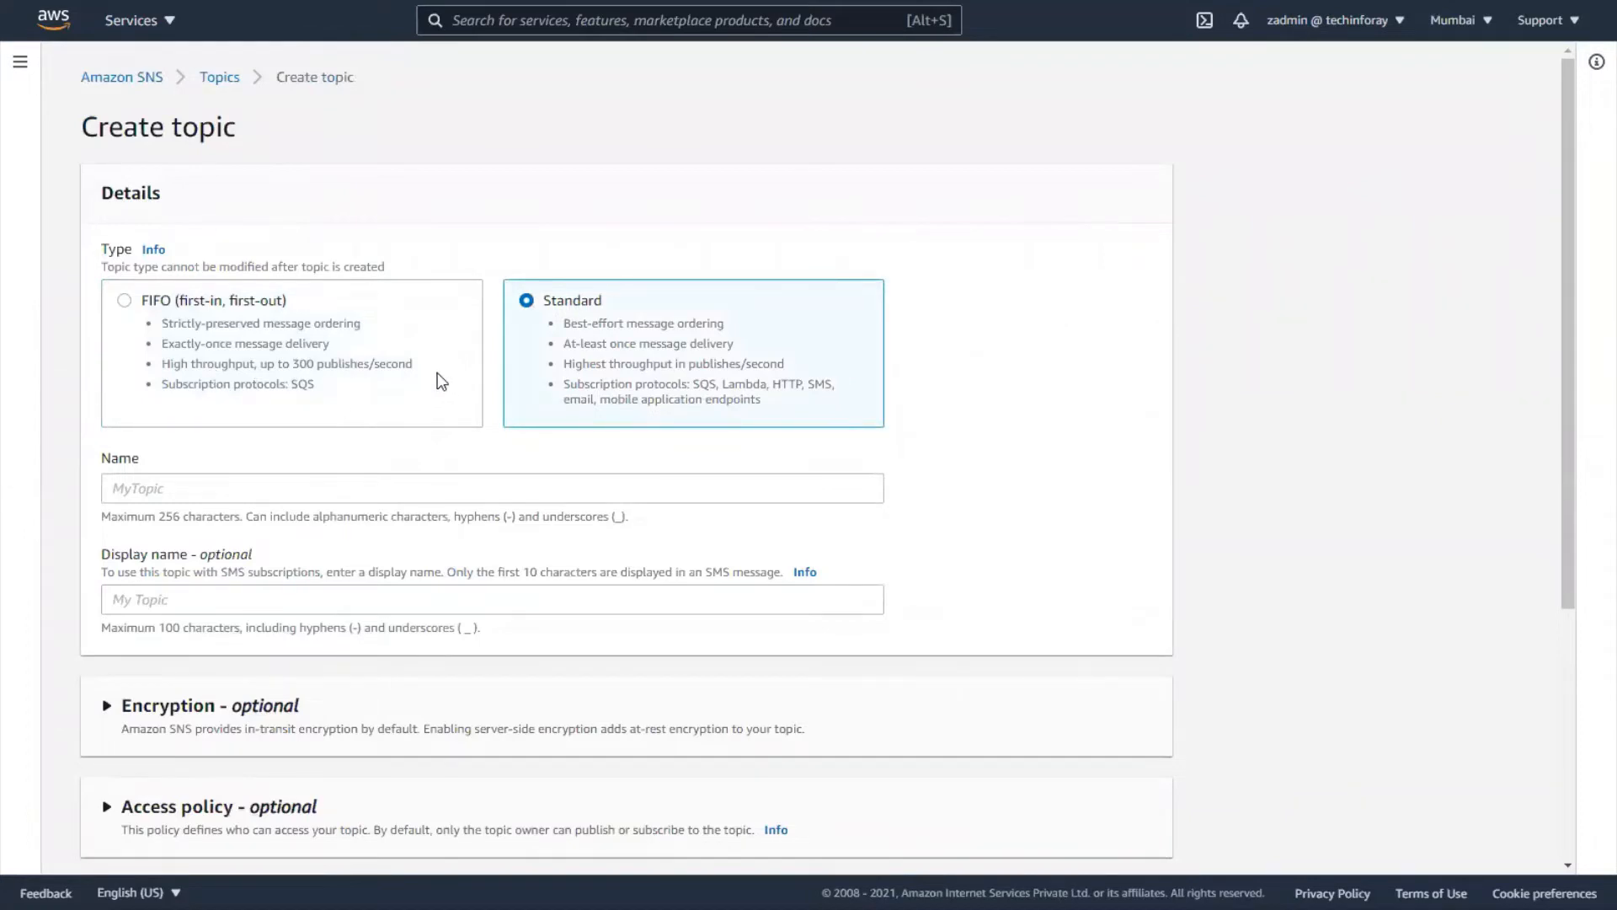
left_click(322, 479)
type("m")
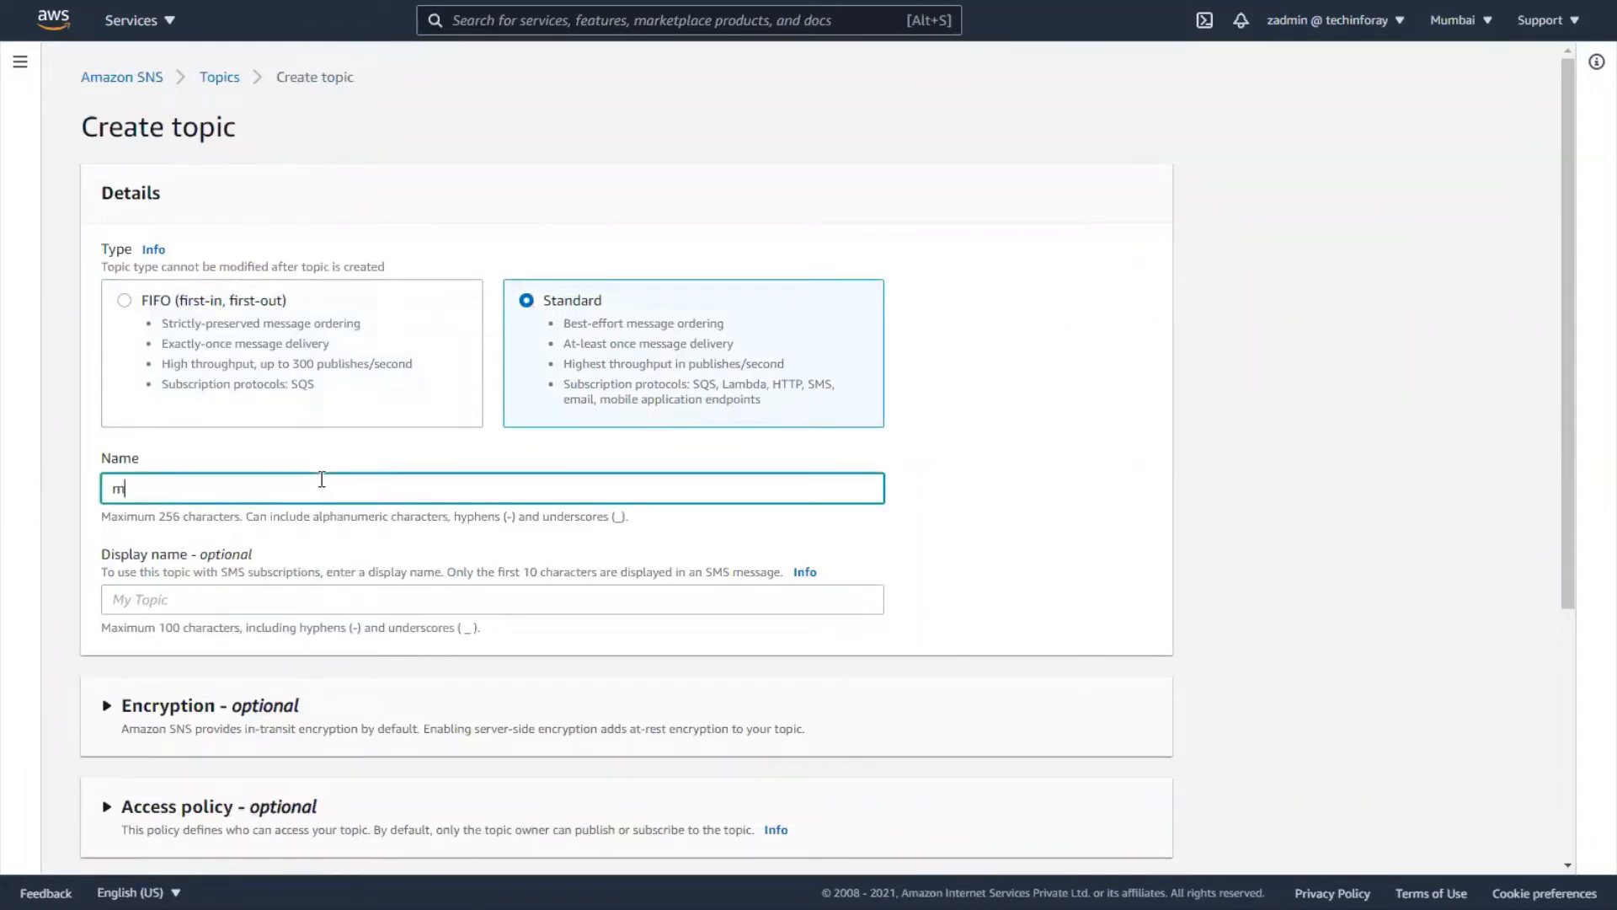
type("ydemoasg")
scroll(322, 480, "down", 4)
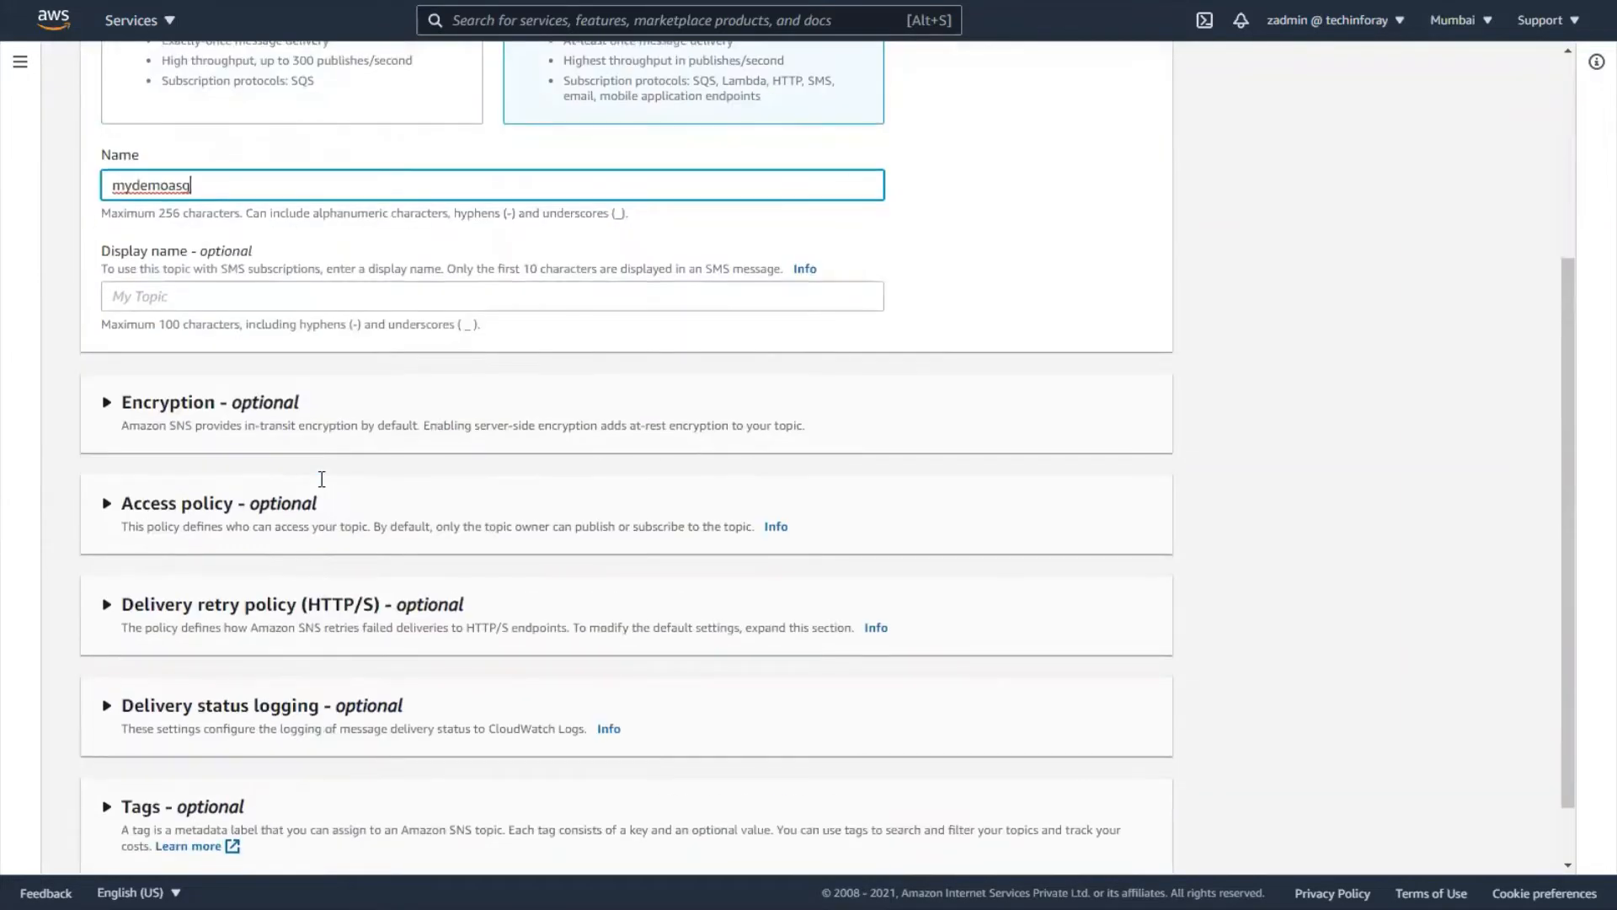
scroll(1028, 691, "down", 1)
left_click(1095, 839)
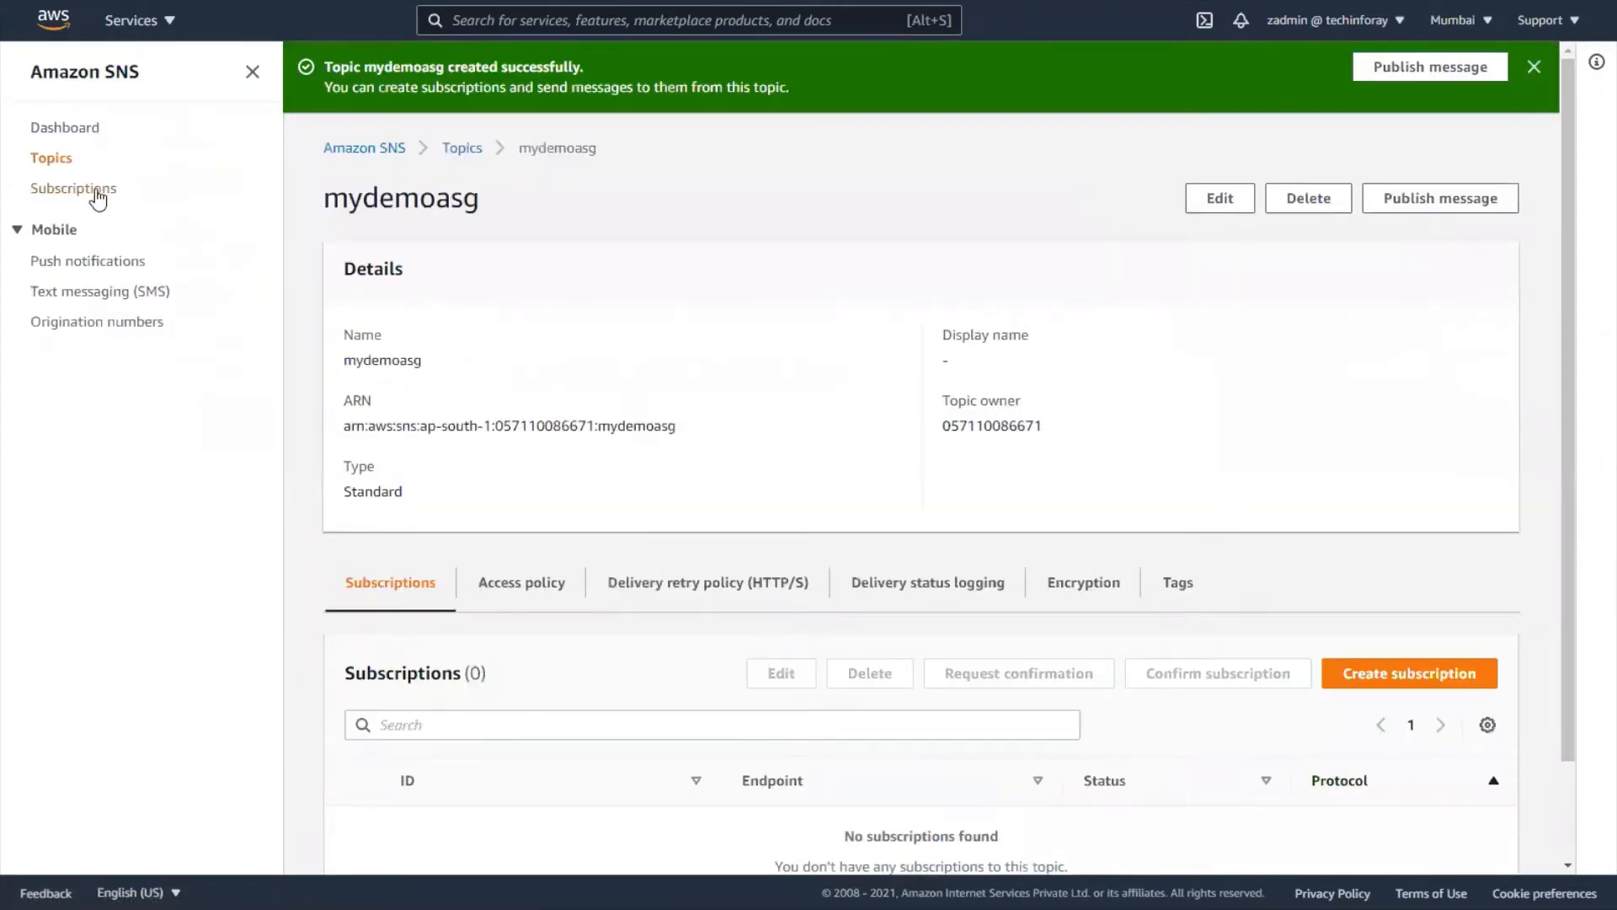
- Start a new subscription on the mydemoasg topic ARN with the Email protocol
left_click(95, 190)
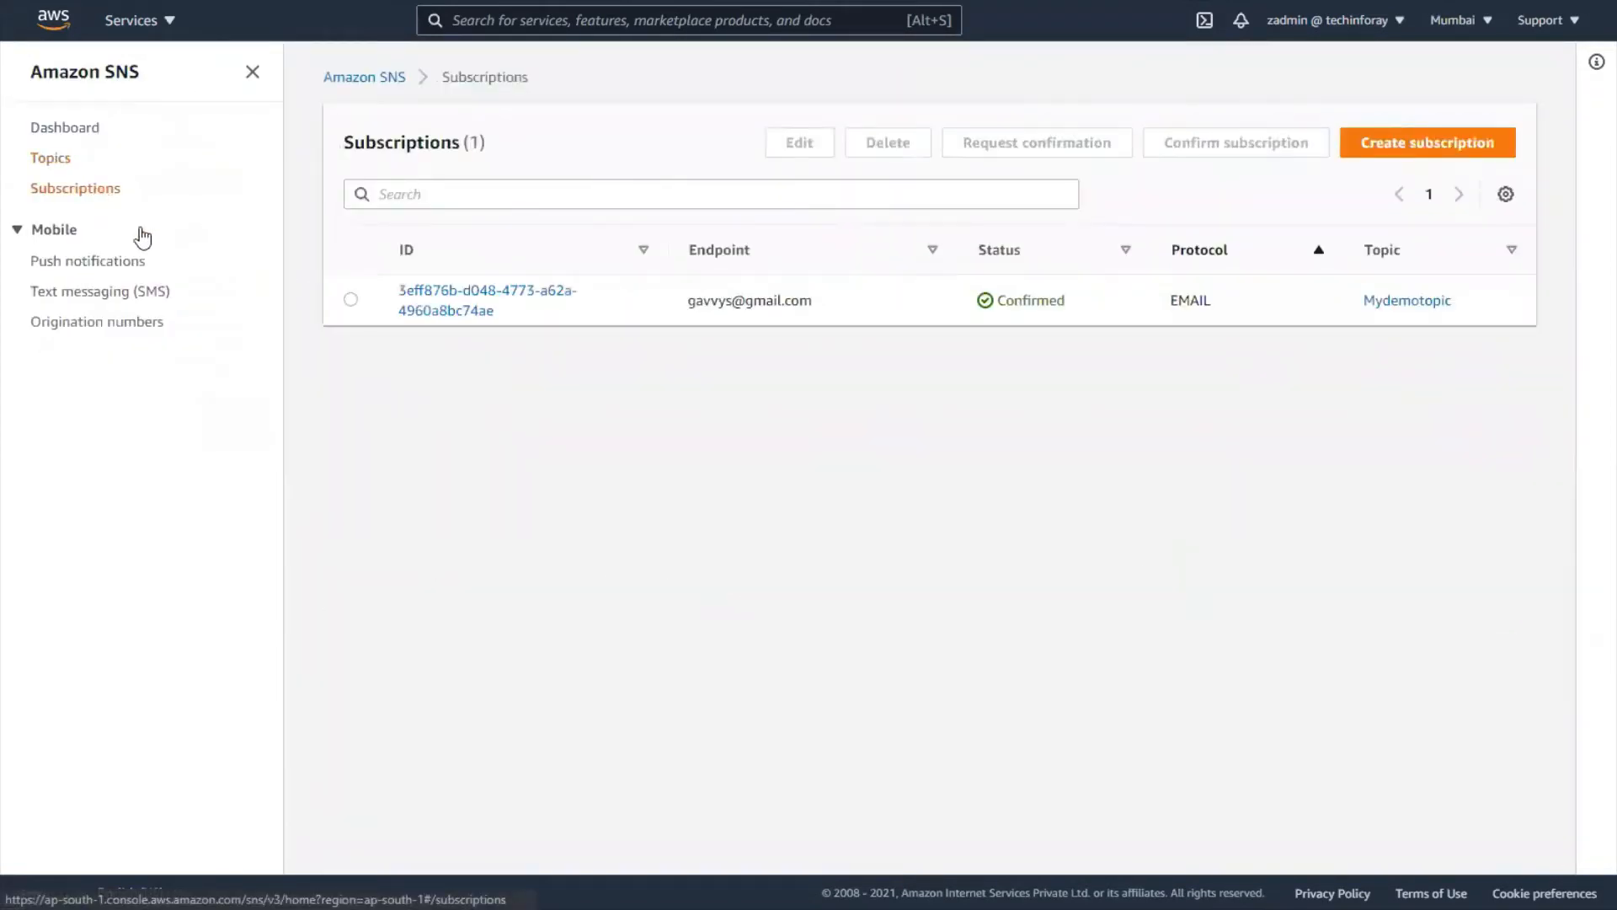
left_click(1369, 152)
left_click(269, 372)
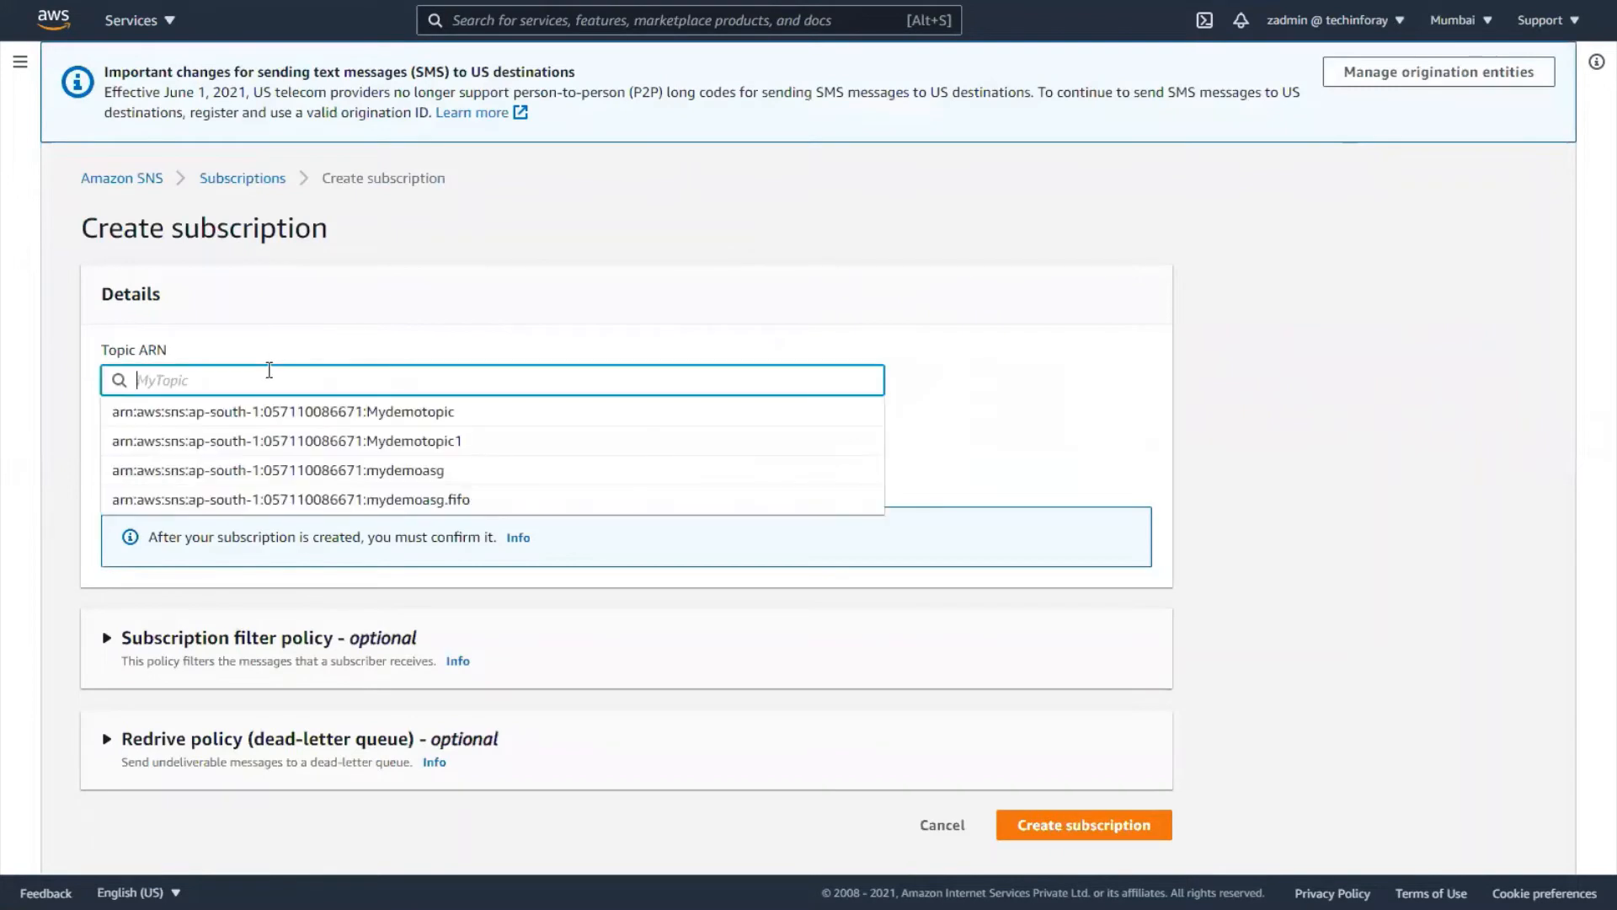
left_click(283, 470)
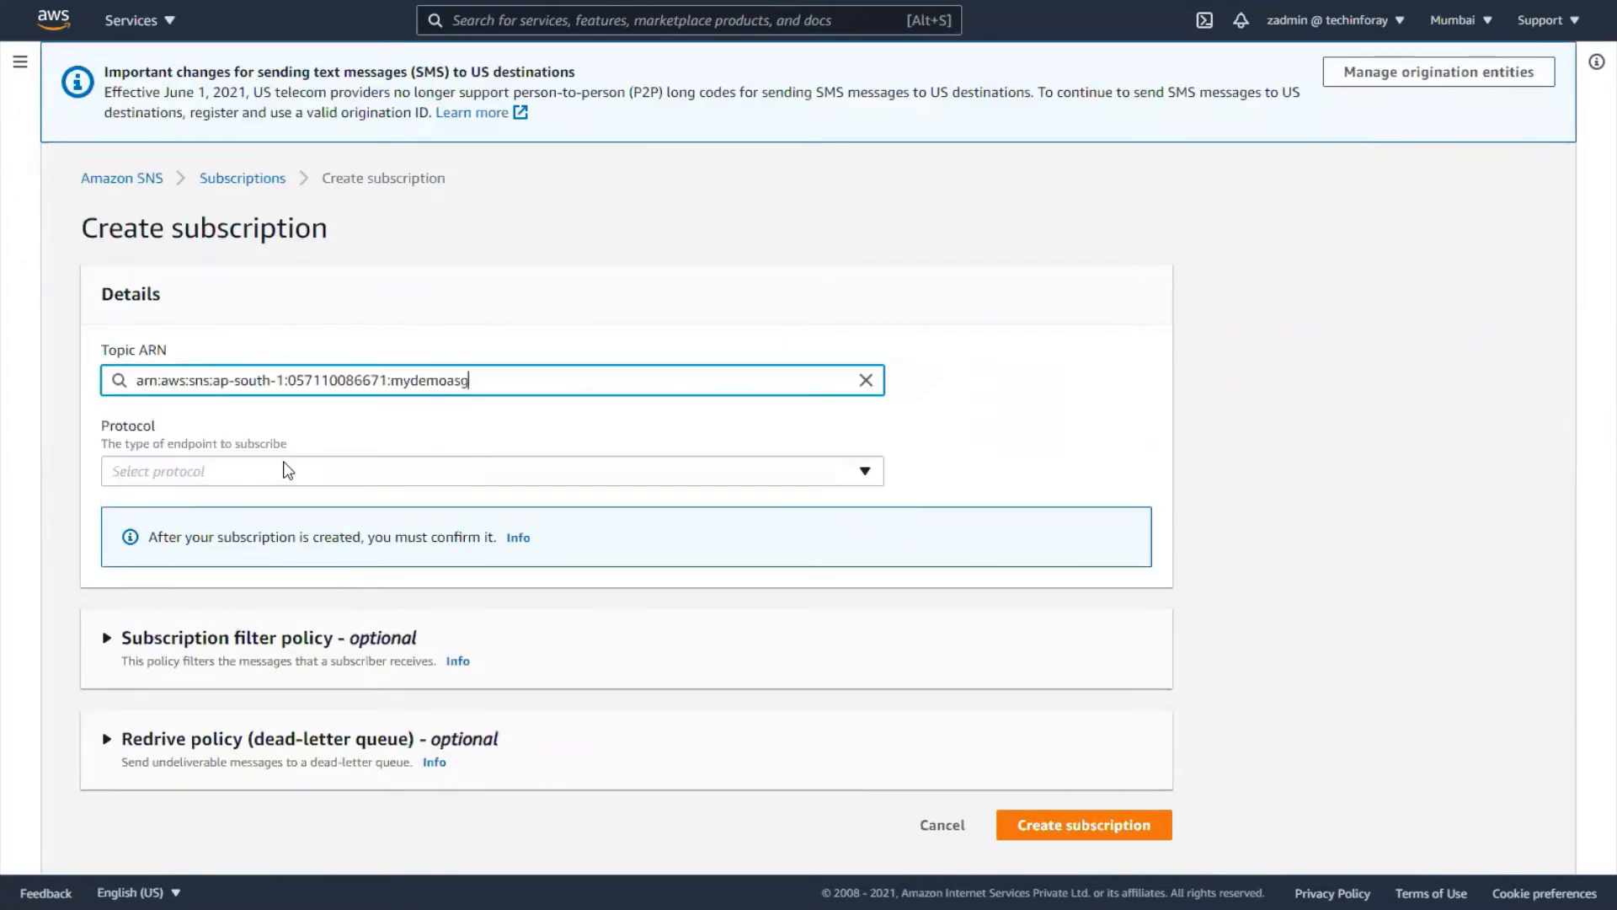
left_click(266, 472)
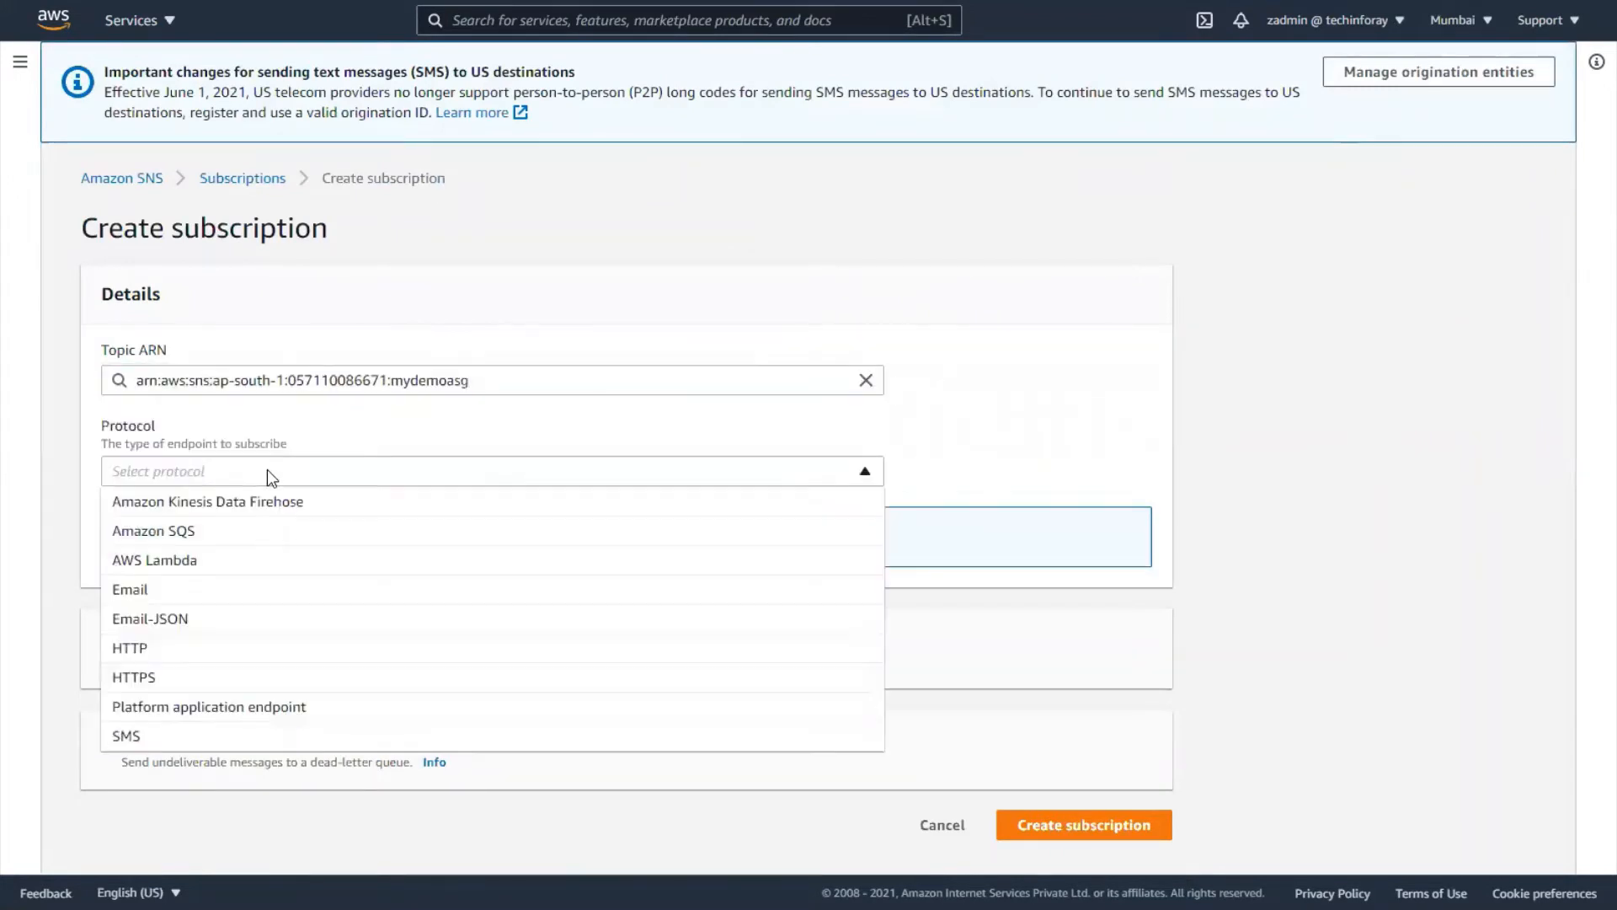
left_click(226, 586)
- Enter the subscriber's e-mail address as the endpoint and create the subscription
left_click(255, 557)
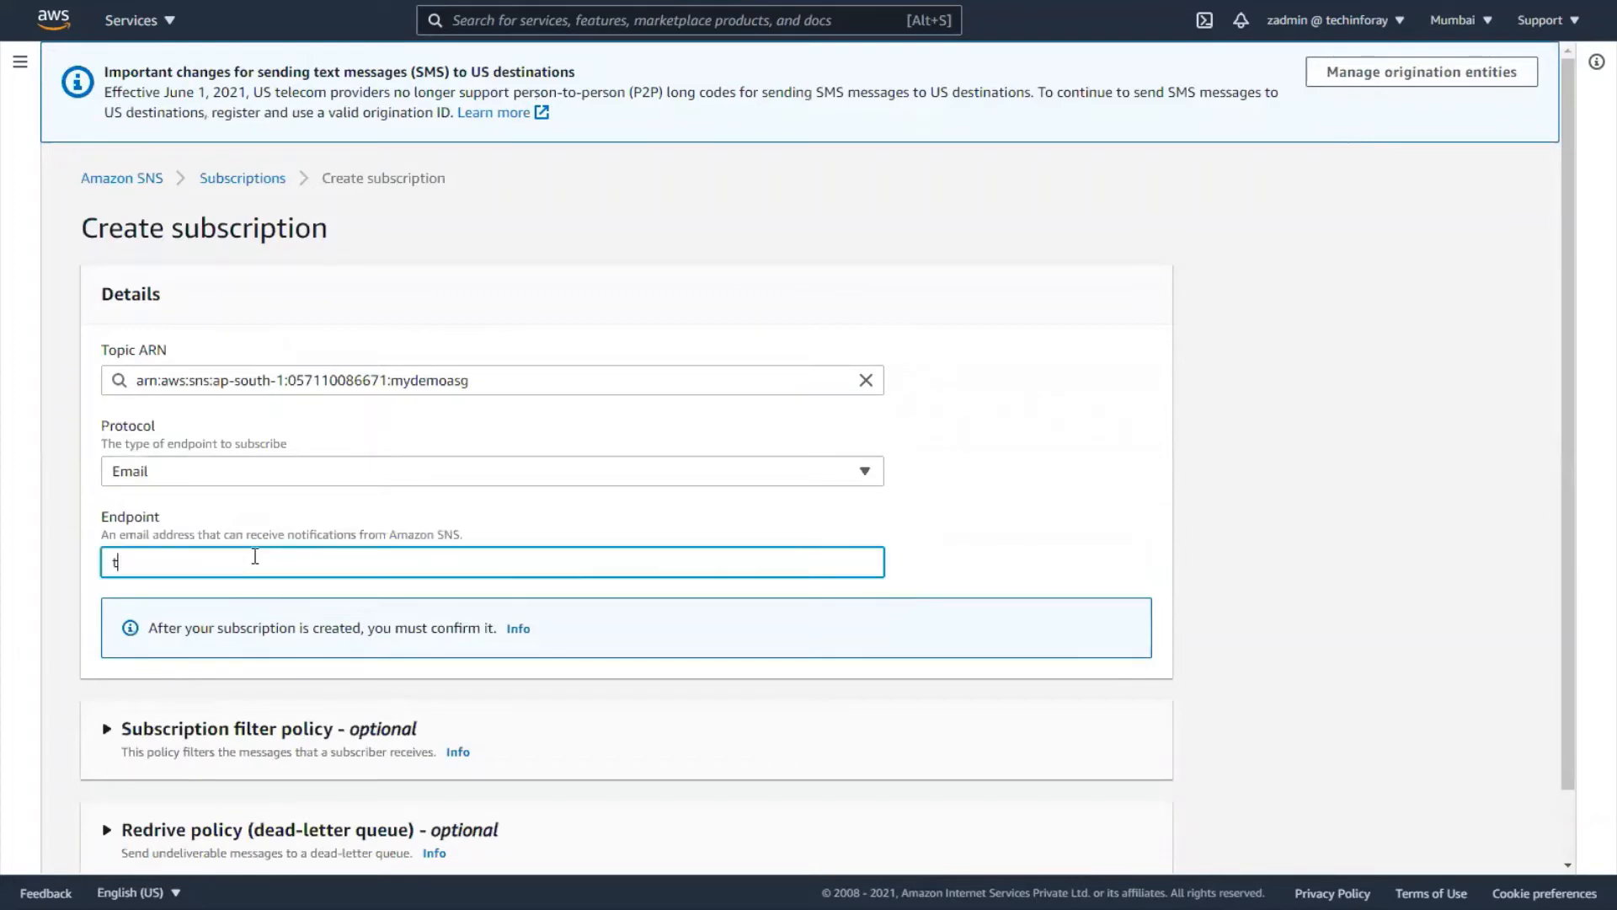
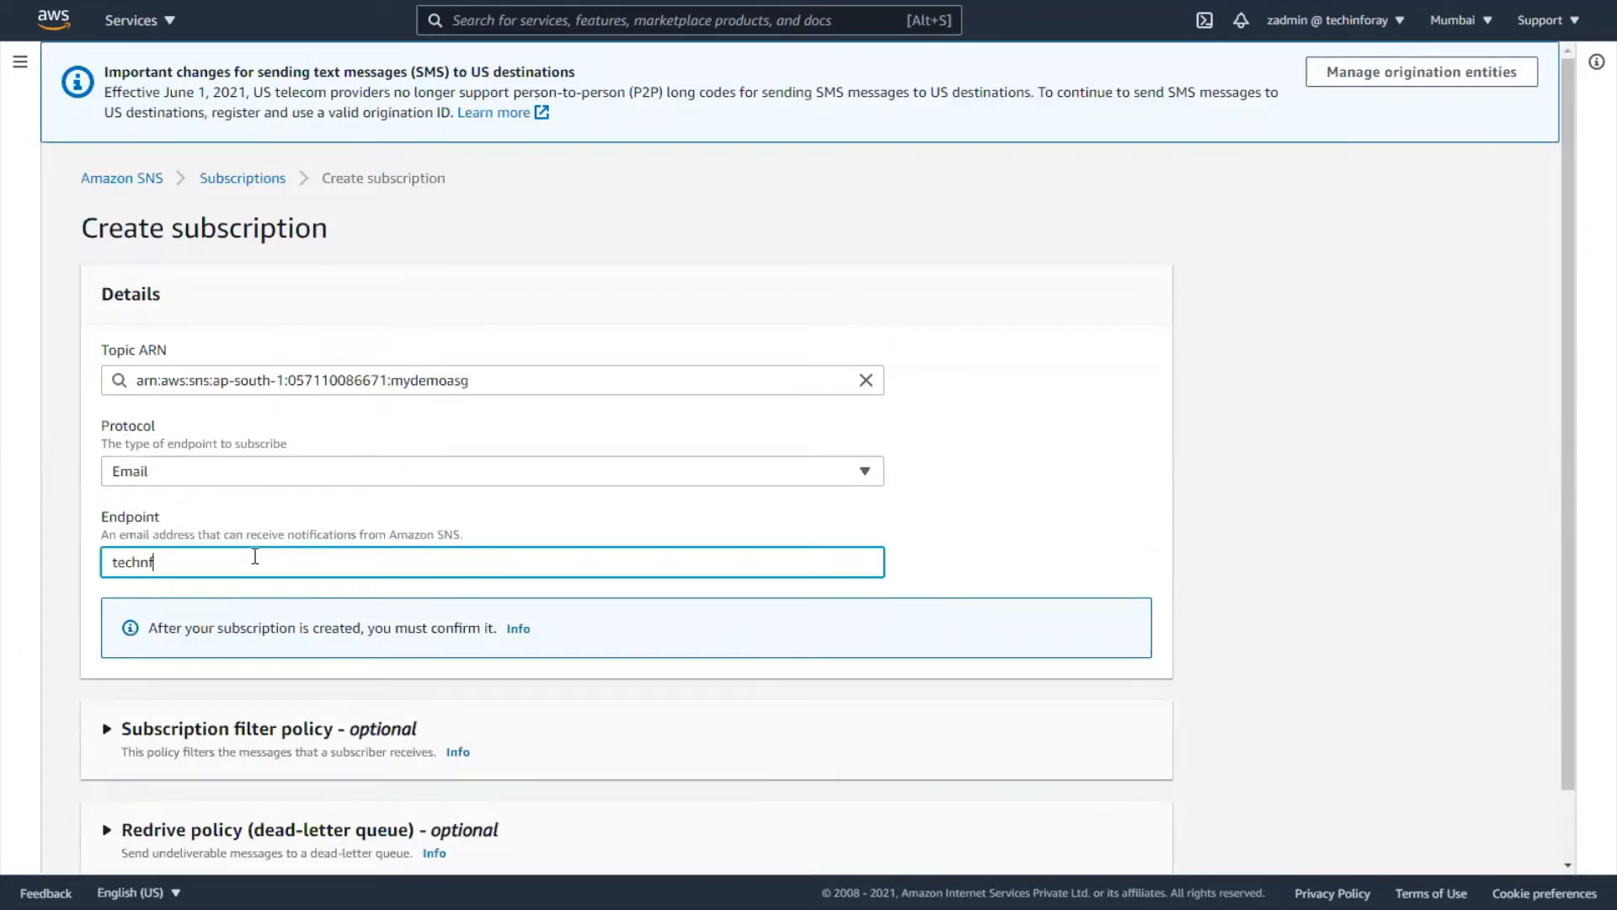
scroll(1044, 715, "down", 2)
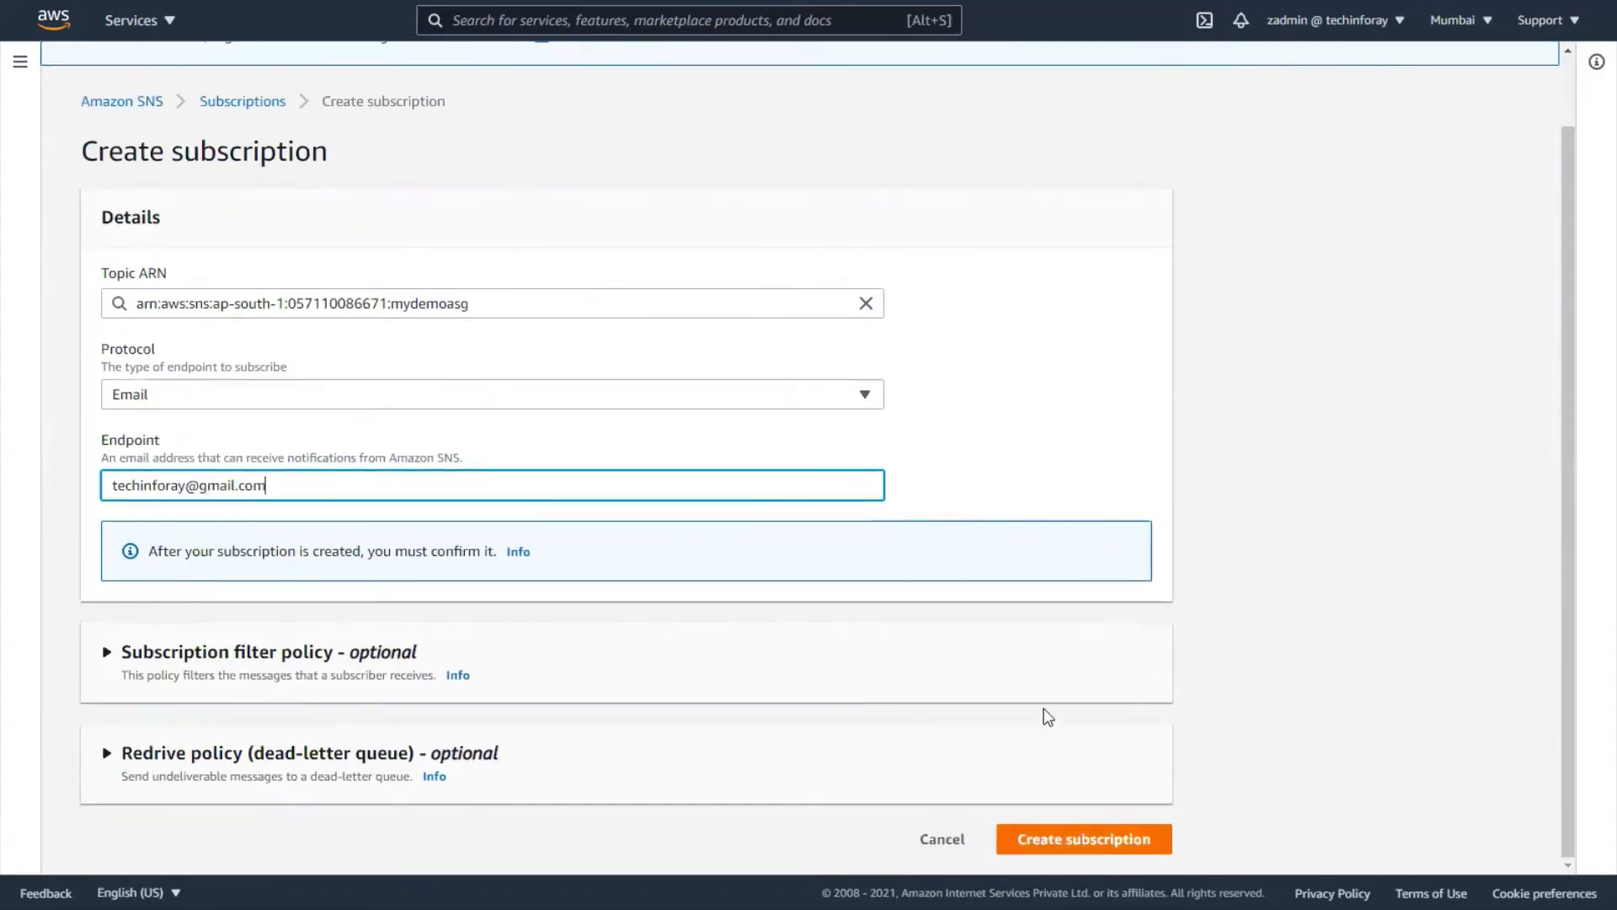
key("Return")
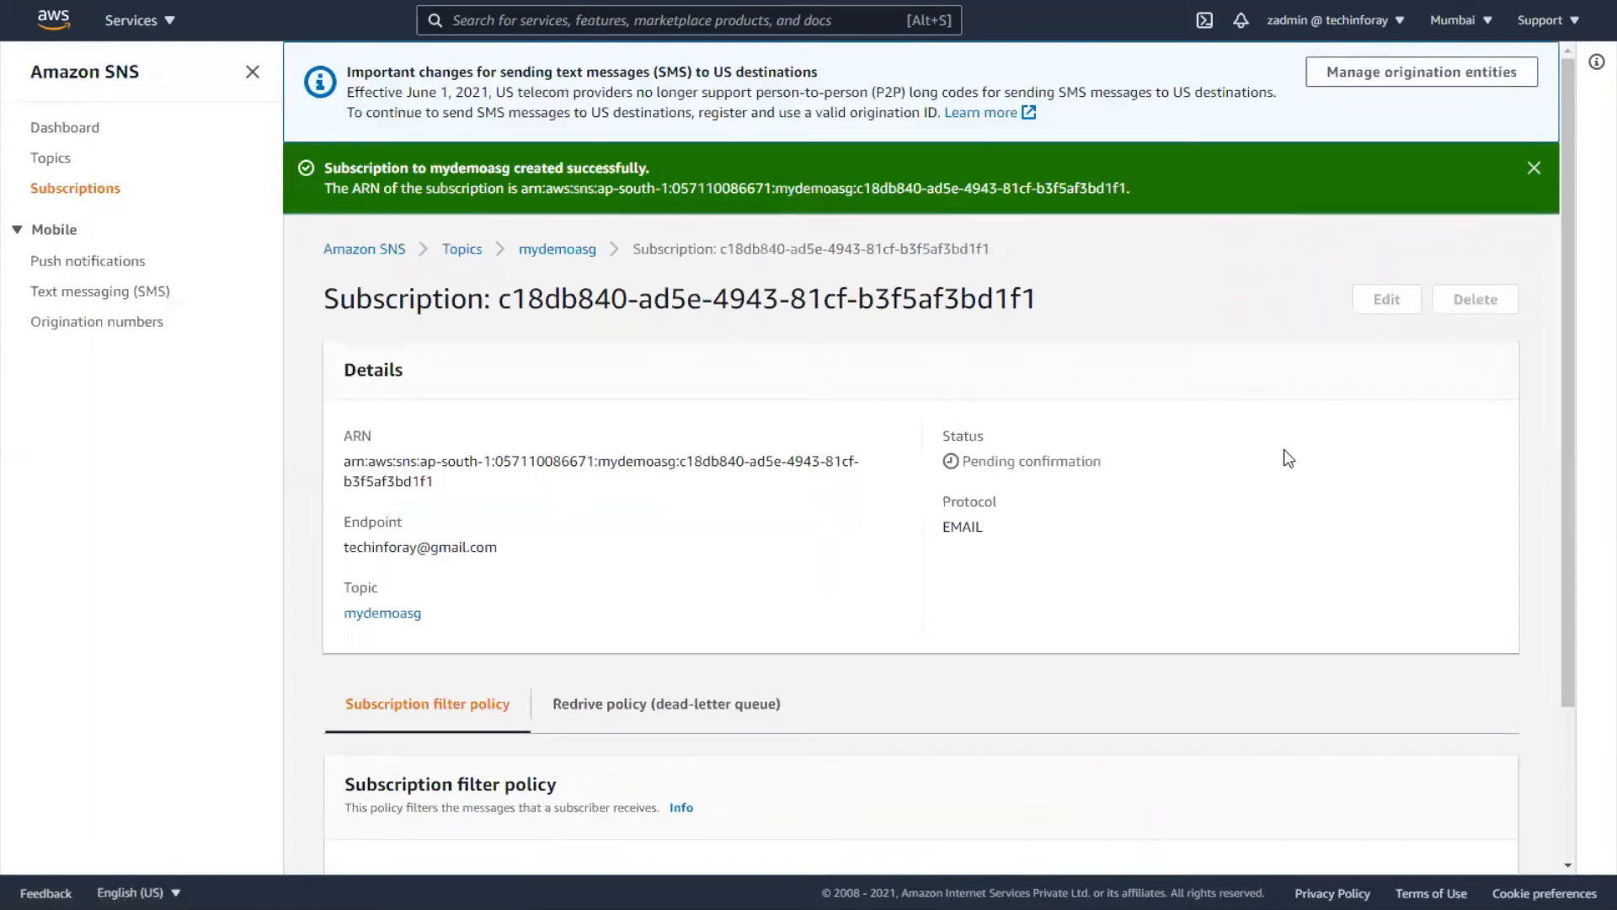
scroll(1287, 458, "down", 3)
scroll(1284, 448, "up", 3)
- Confirm the mydemoasg subscription through the AWS email's link, then return to the SNS console
key("alt+Tab")
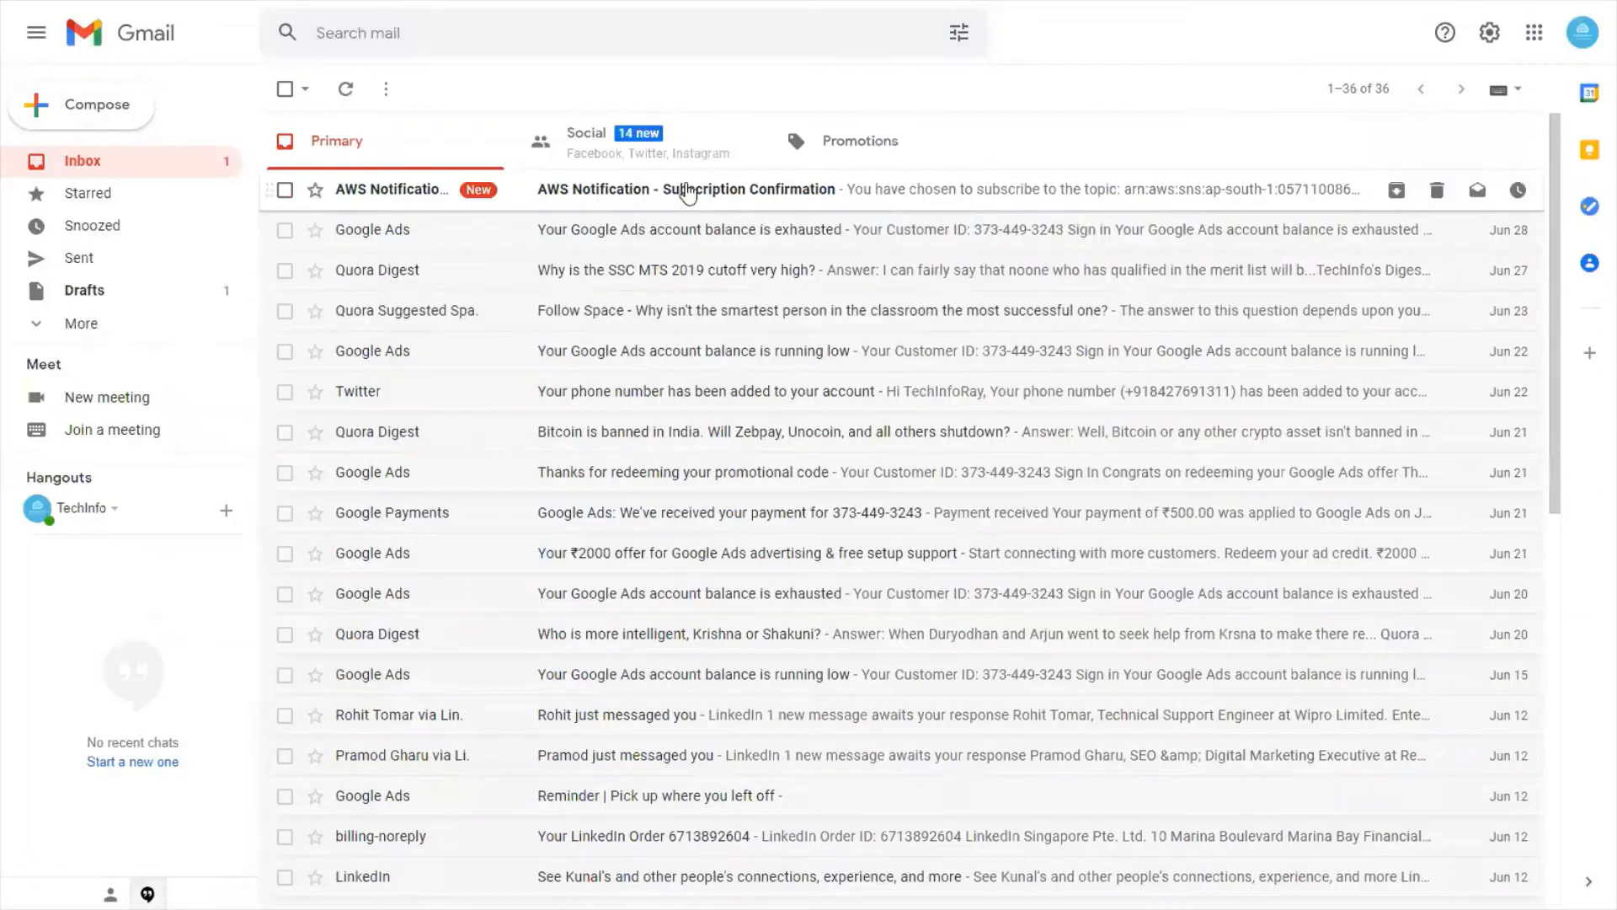
left_click(686, 186)
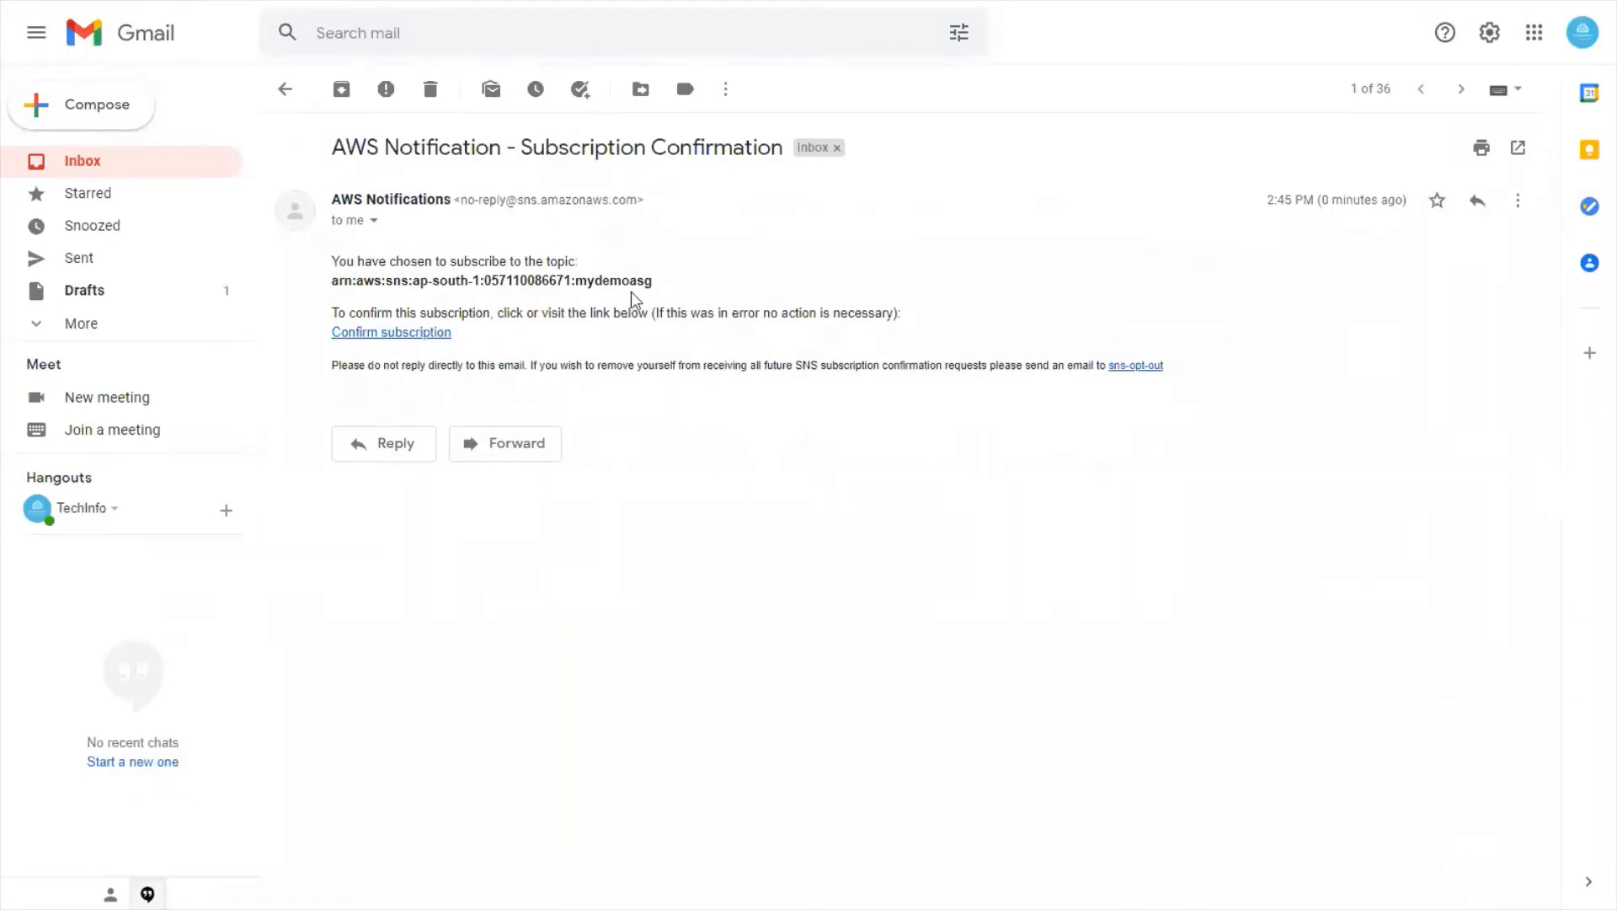
left_click(408, 333)
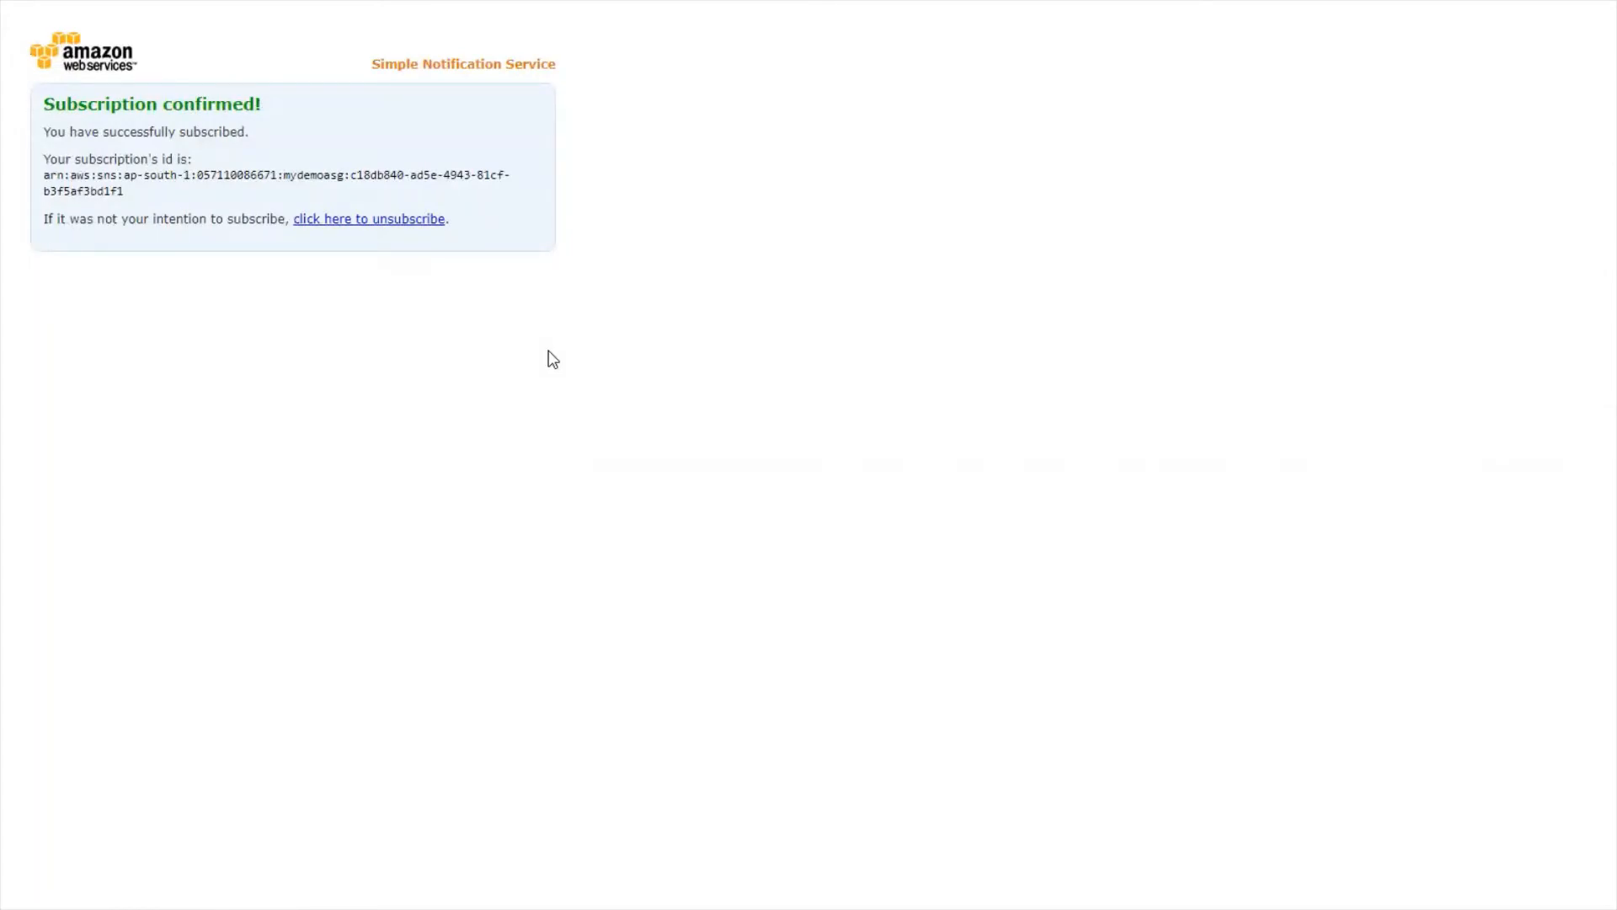
key("alt+Tab")
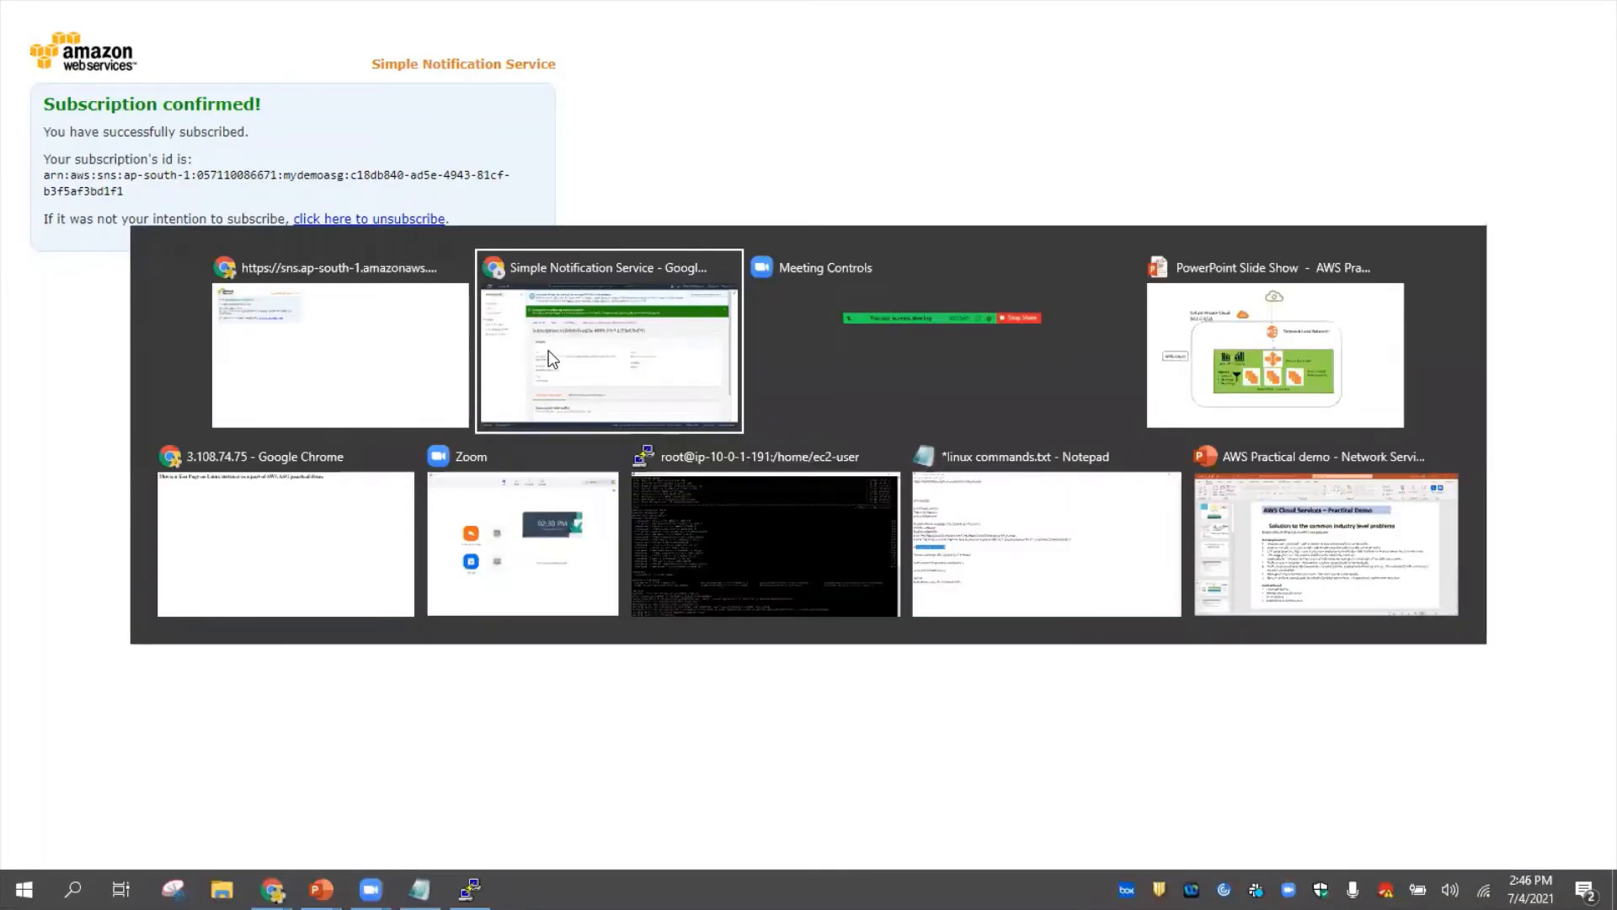
left_click(552, 358)
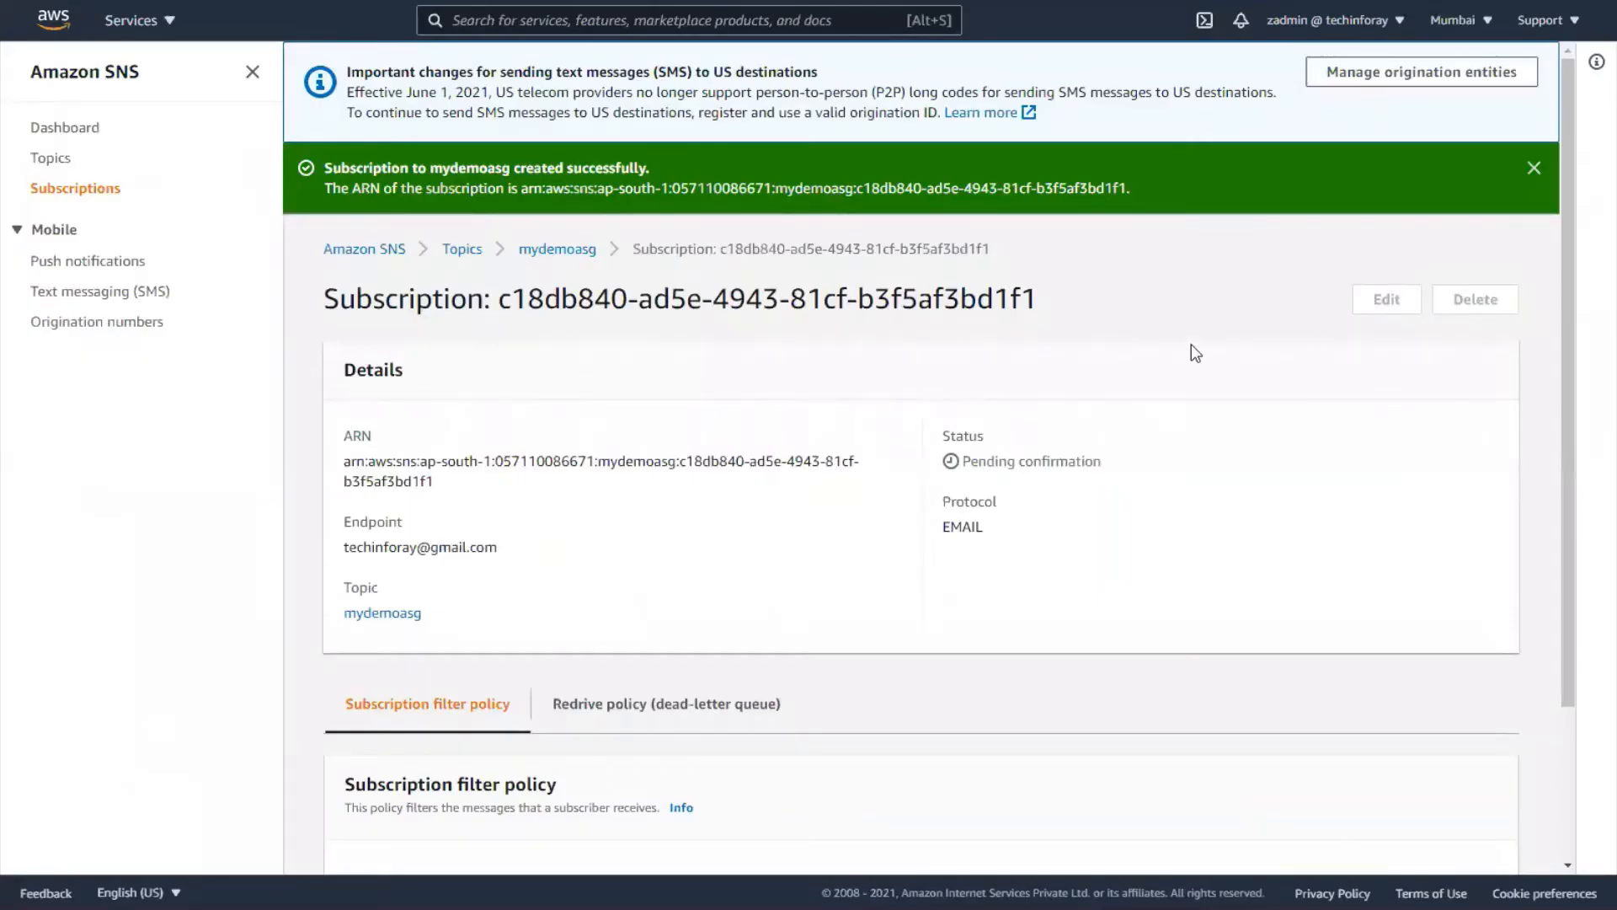
- Dismiss the subscription-created banner and check the mydemoasg e-mail subscription shows Confirmed
left_click(1534, 168)
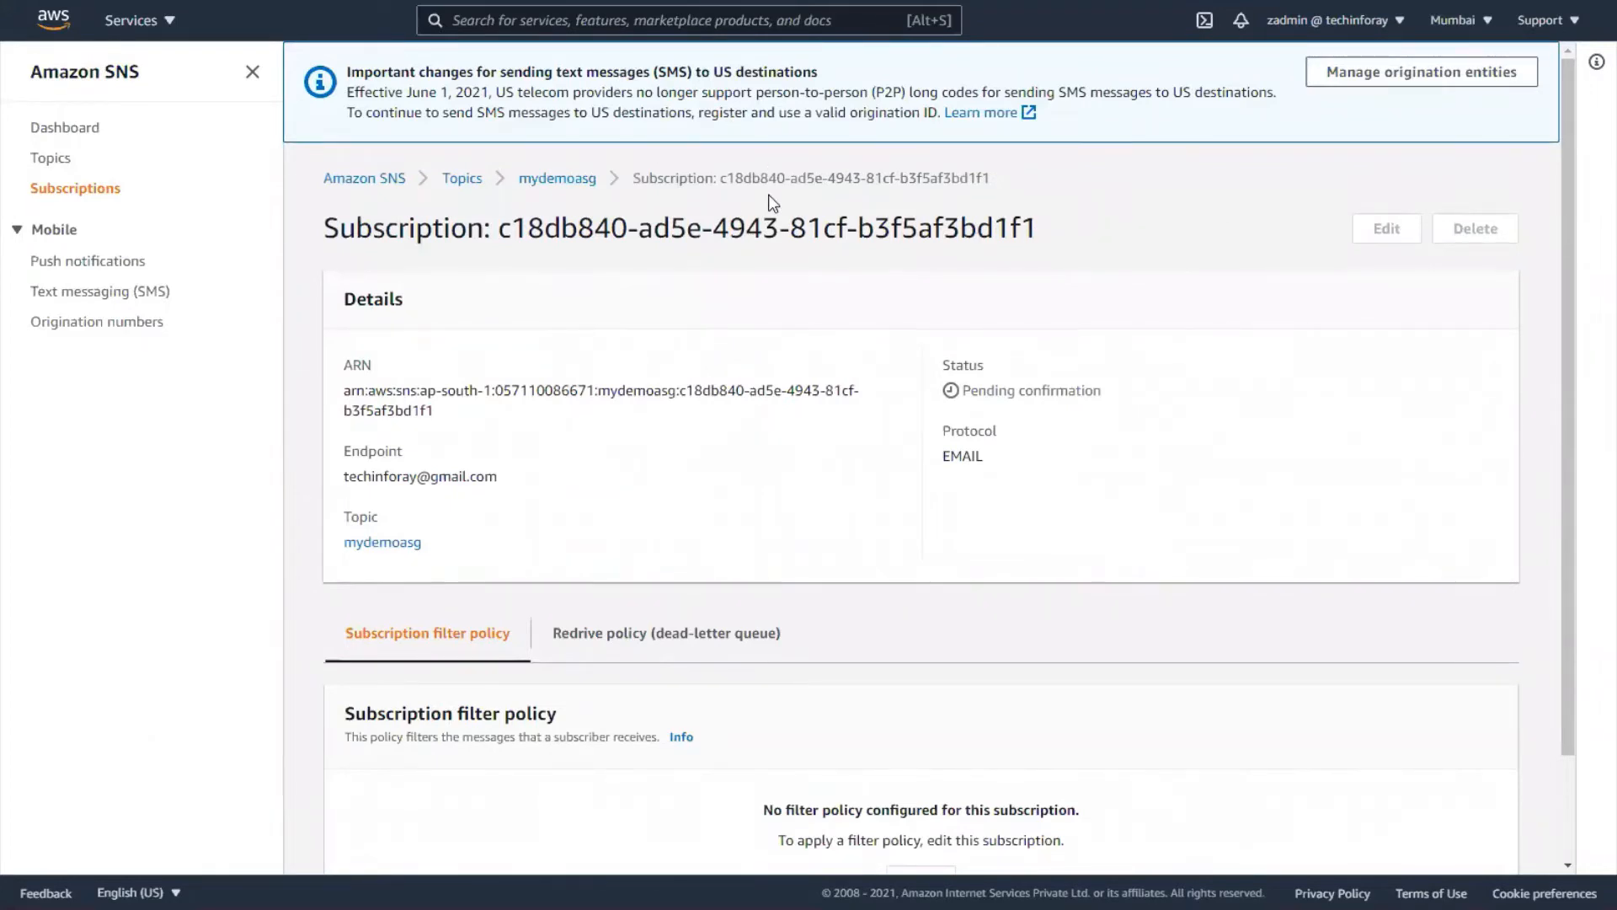
key("XF86MonBrightnessDown")
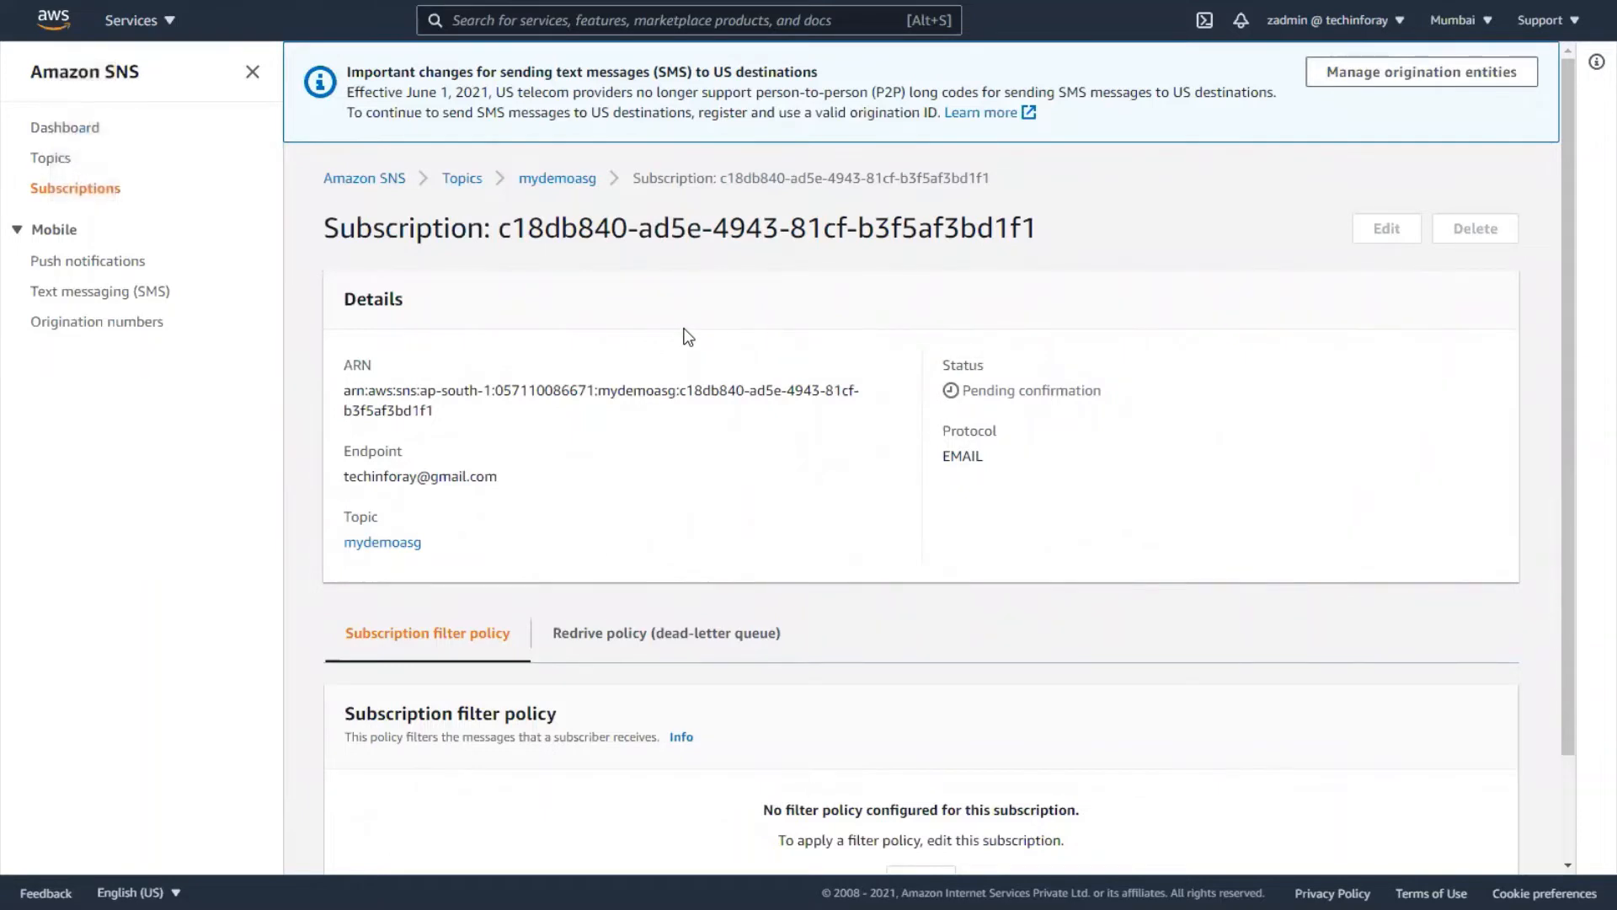
key("XF86MonBrightnessDown")
key("XF86MonBrightnessDown")
key("XF86MonBrightnessUp")
key("XF86MonBrightnessUp")
key("XF86MonBrightnessUp")
key("XF86MonBrightnessUp")
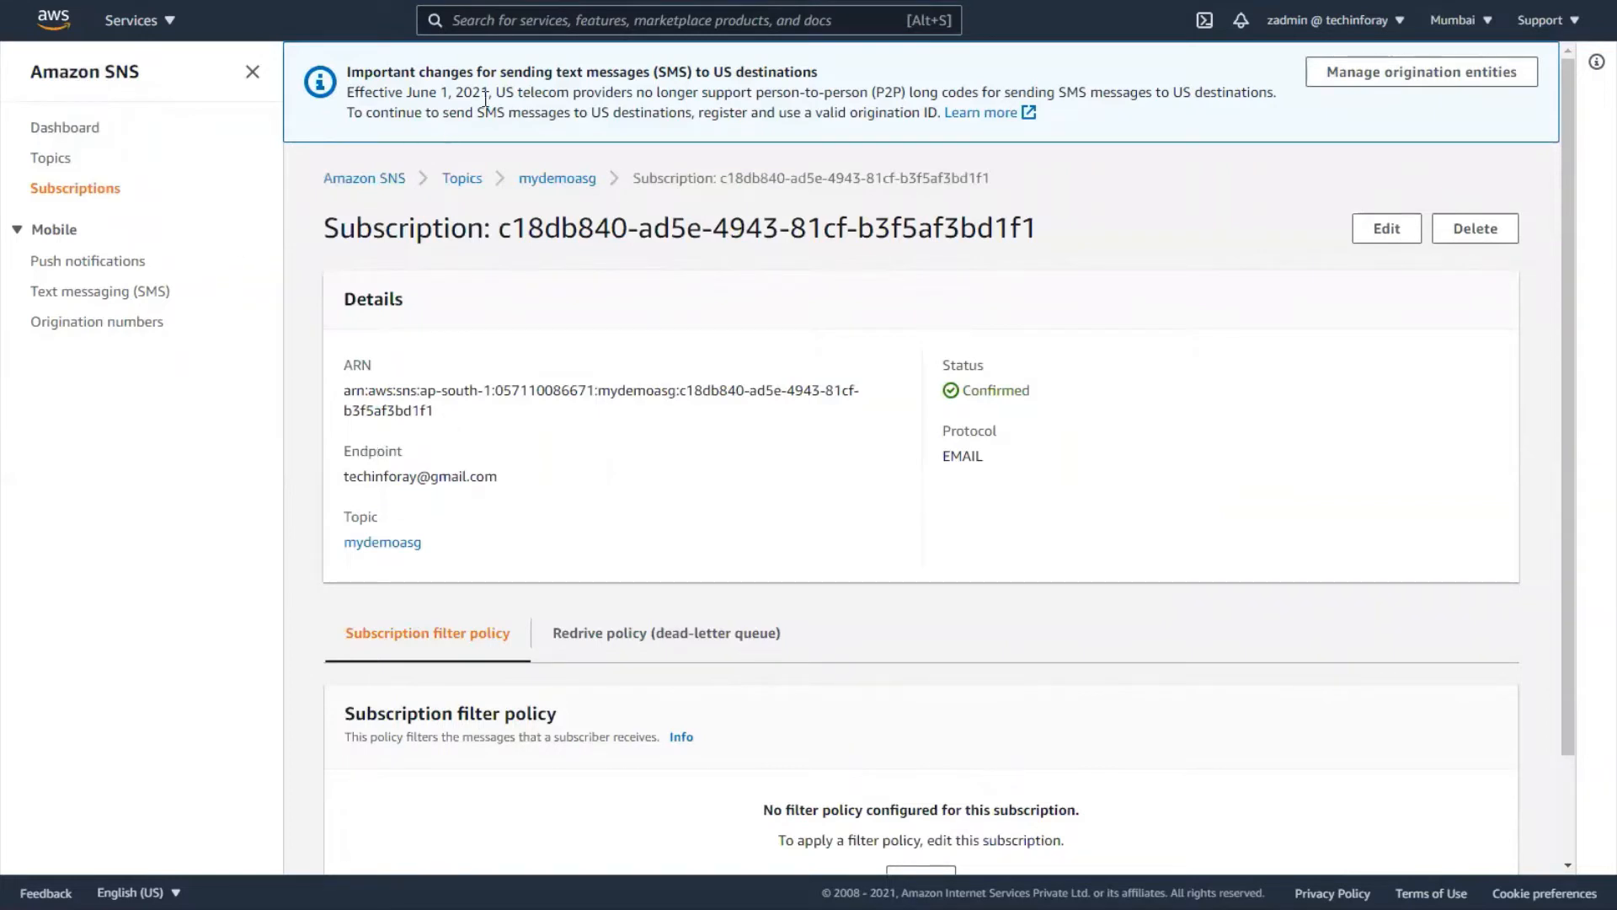
left_click(519, 22)
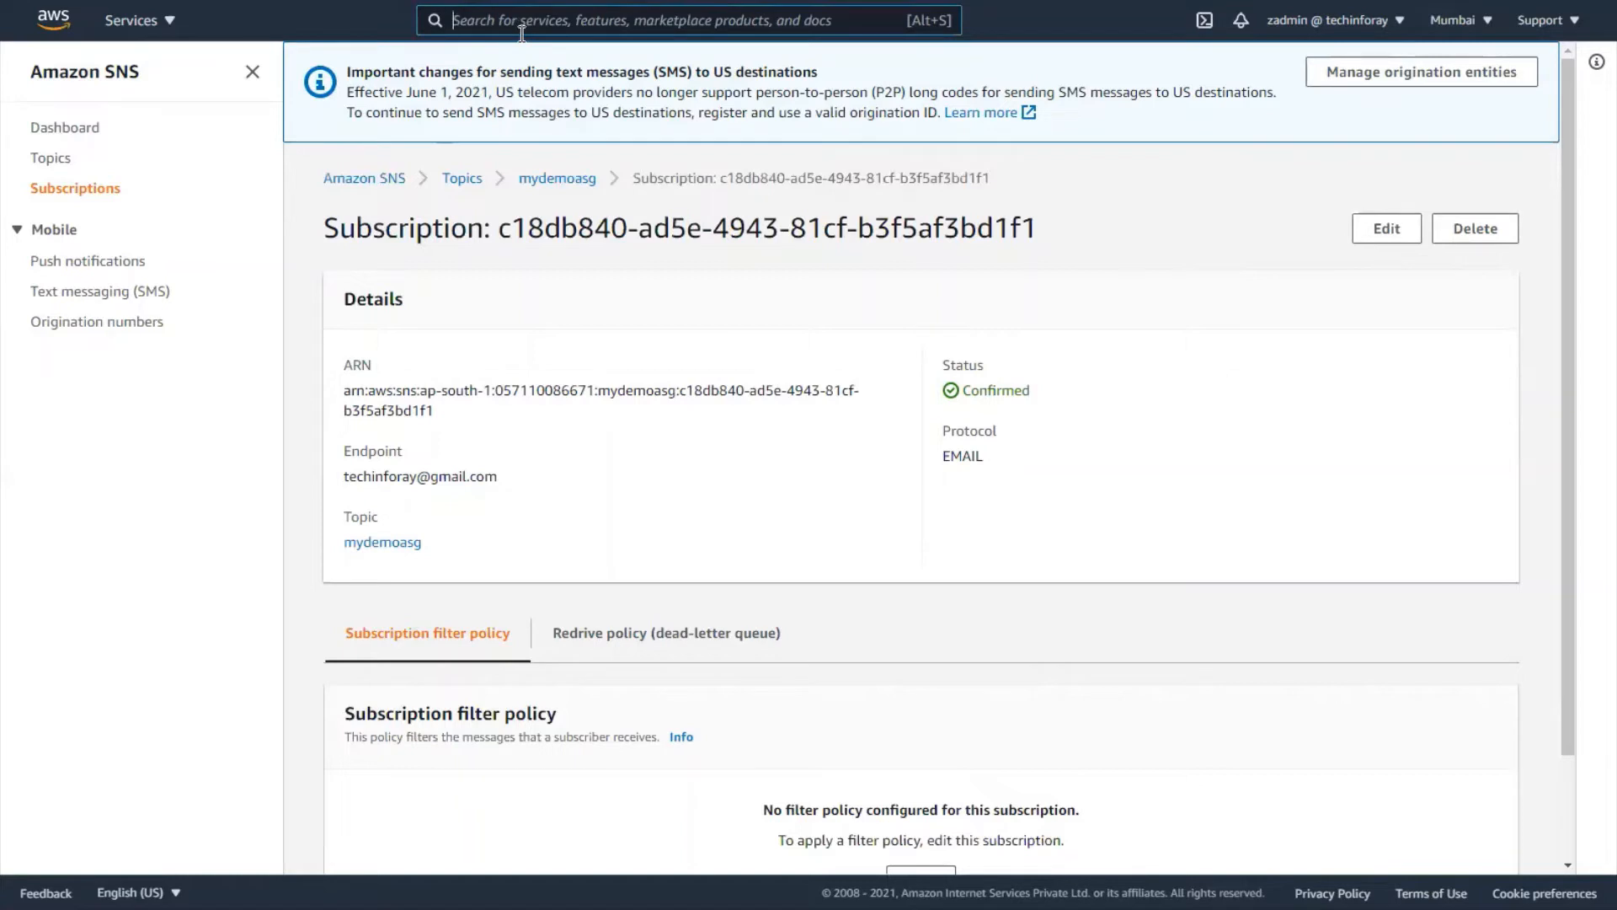
- Go to the Auto Scaling groups list in the EC2 console
left_click(166, 21)
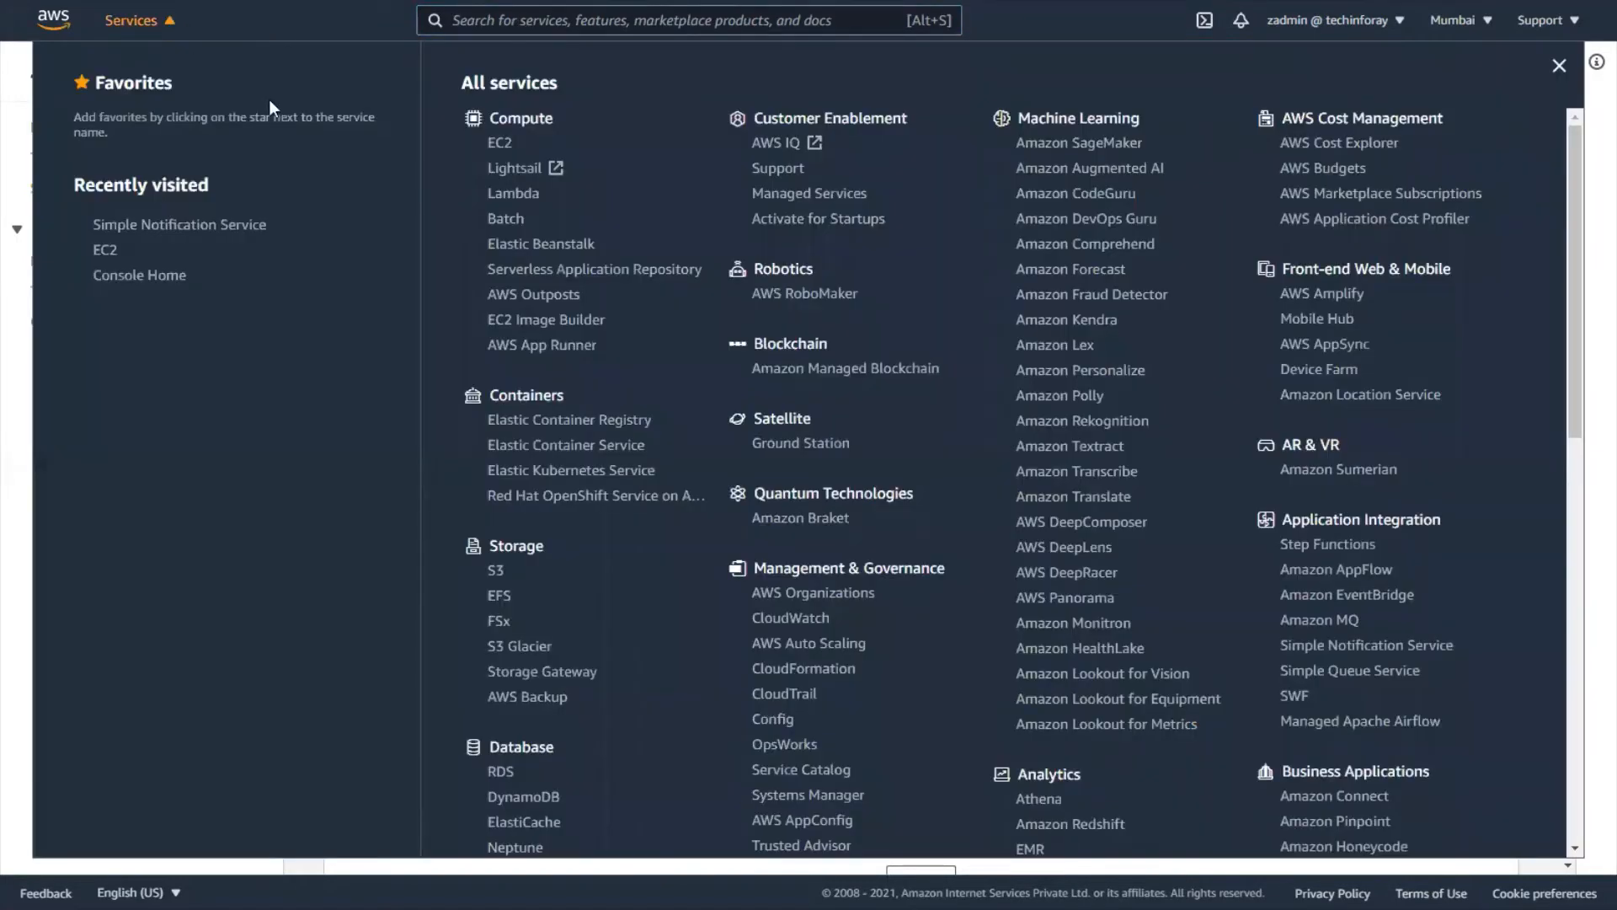
left_click(488, 141)
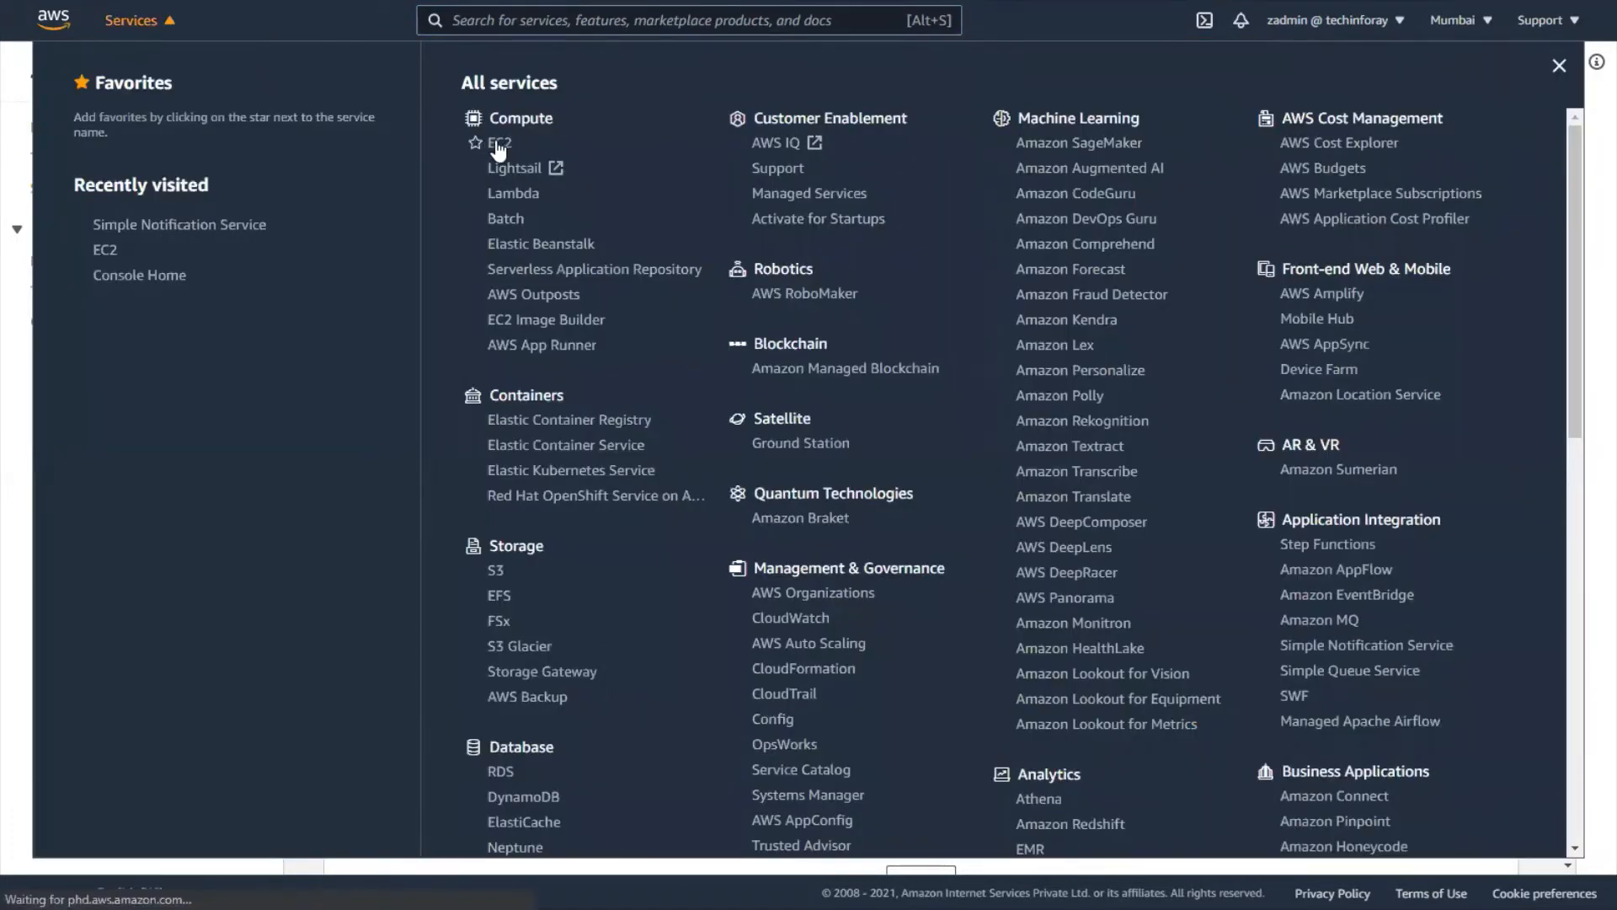
scroll(181, 454, "down", 4)
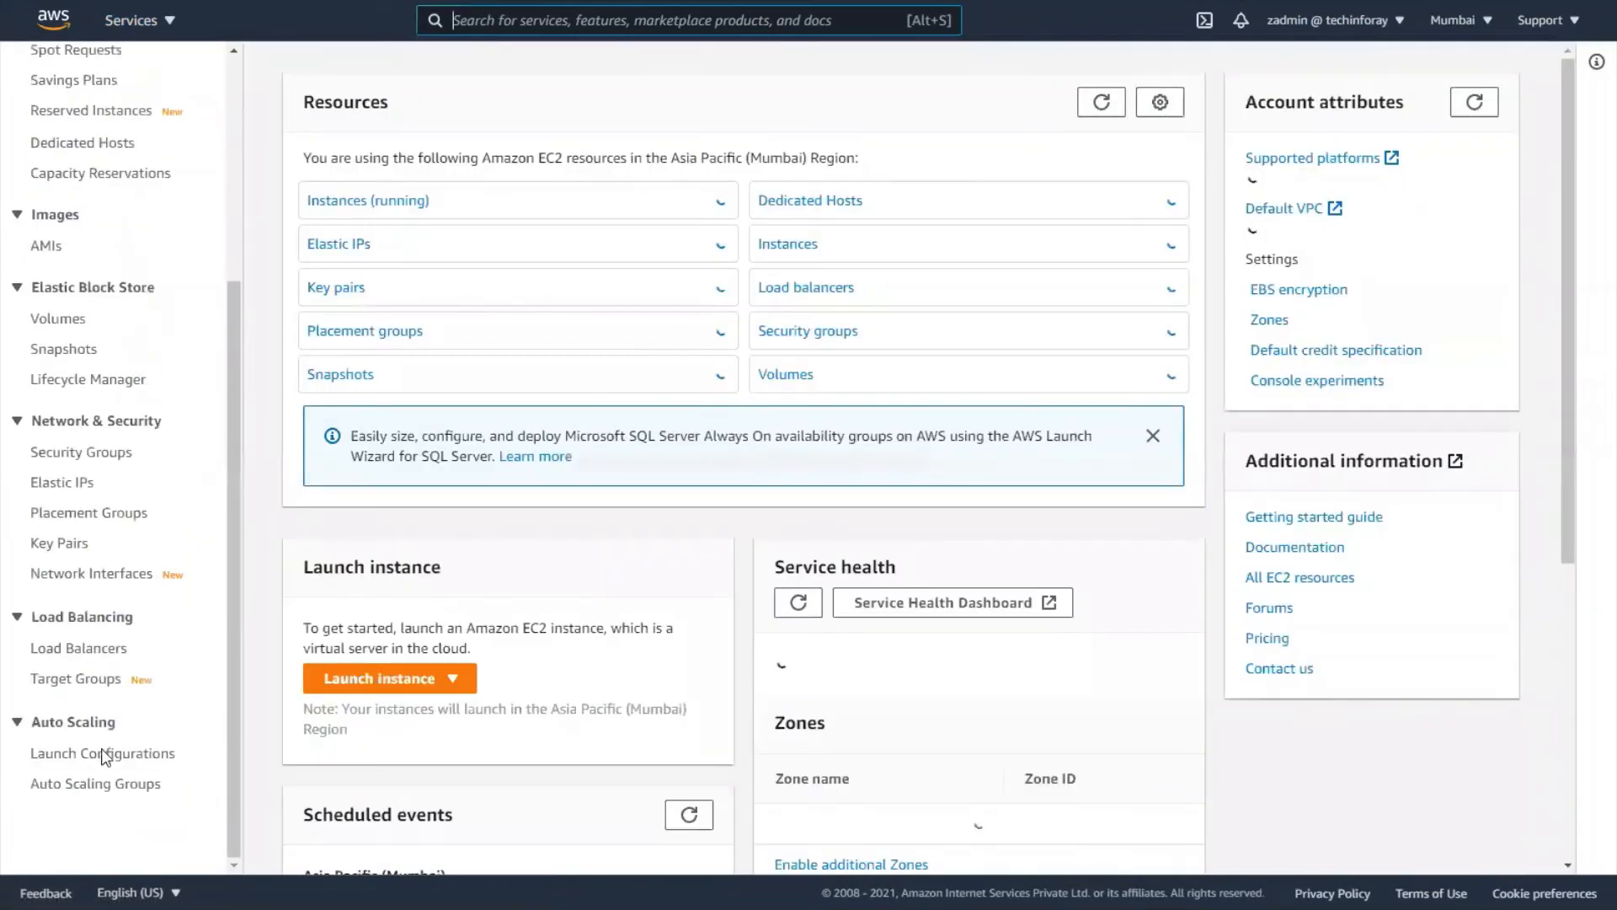
left_click(94, 785)
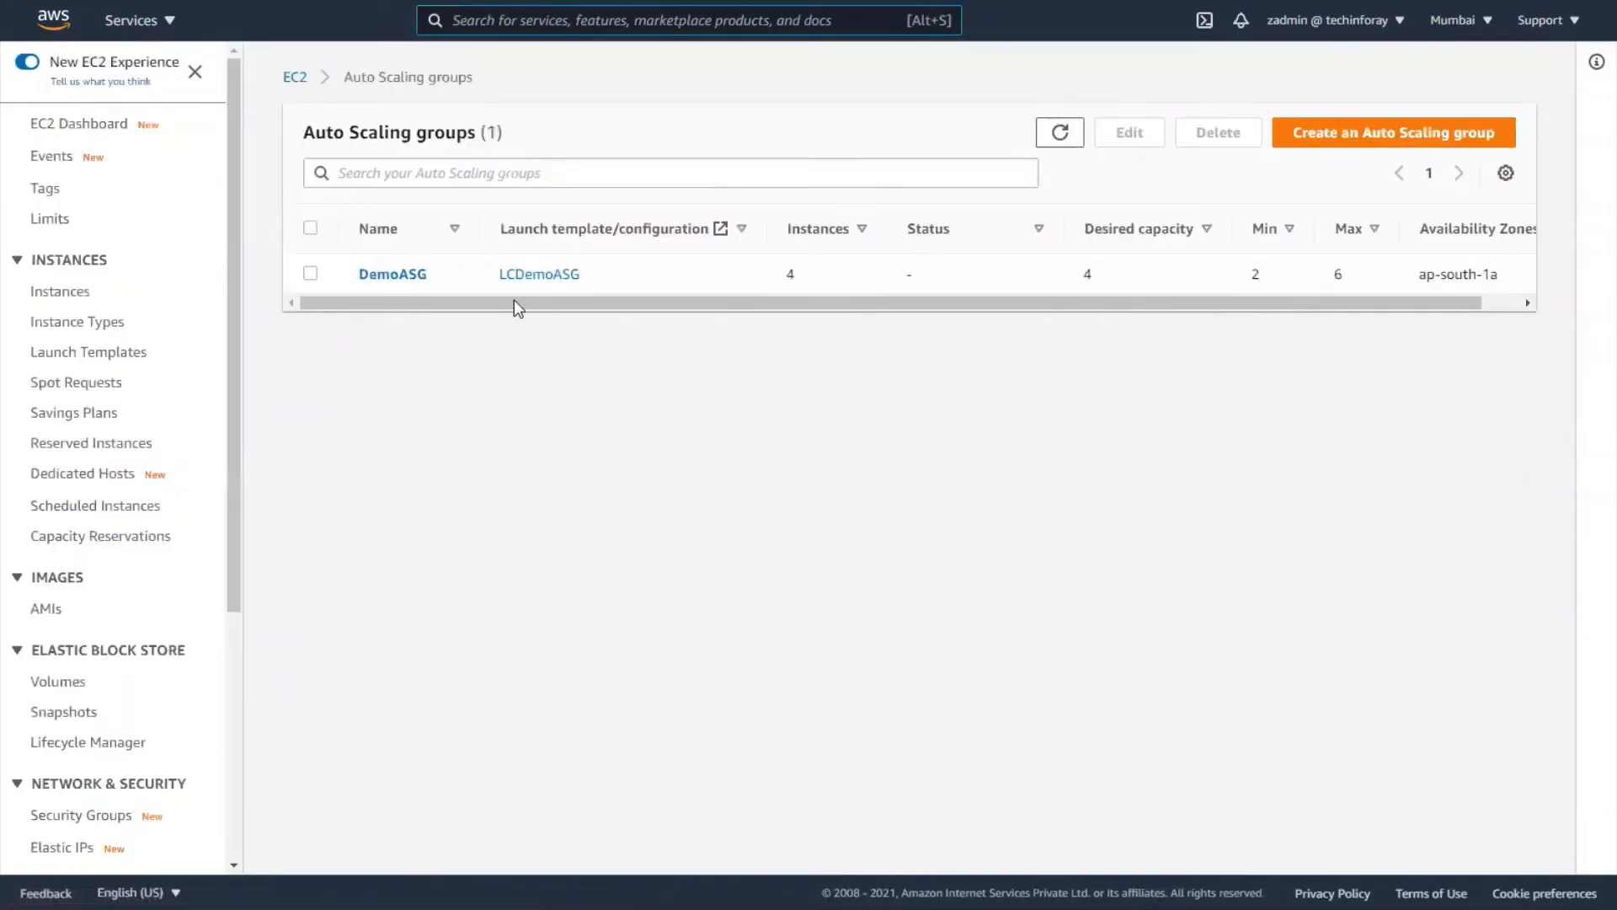
- Review DemoASG's details: desired capacity 4, minimum 2, maximum 6, launch configuration LCDemoASG
left_click(392, 275)
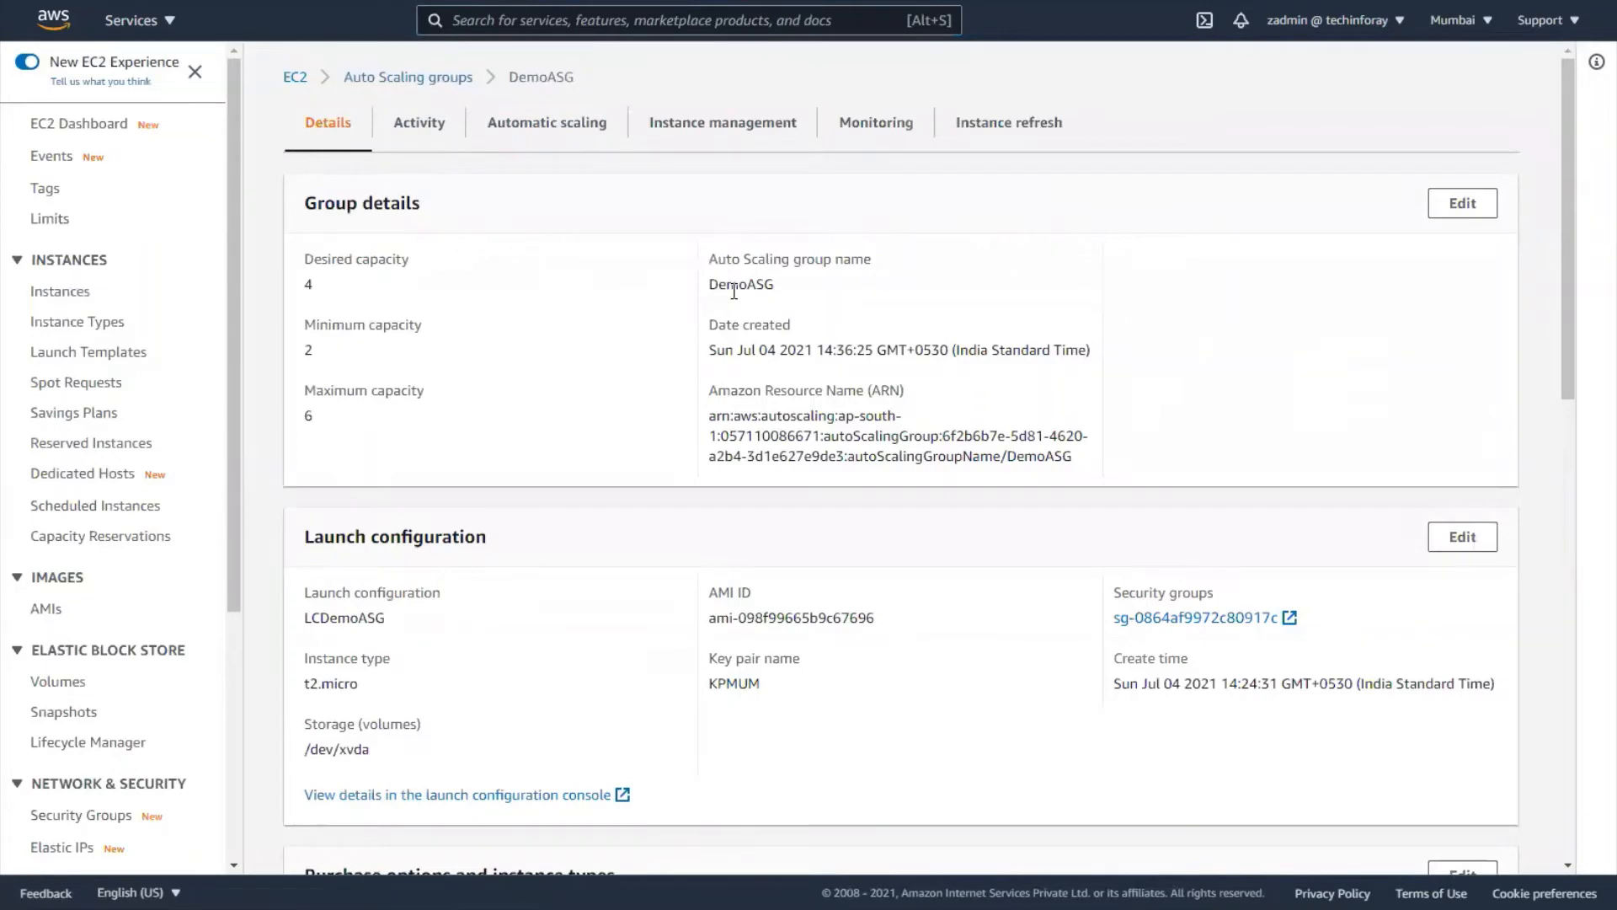
scroll(734, 292, "down", 1)
scroll(734, 292, "down", 4)
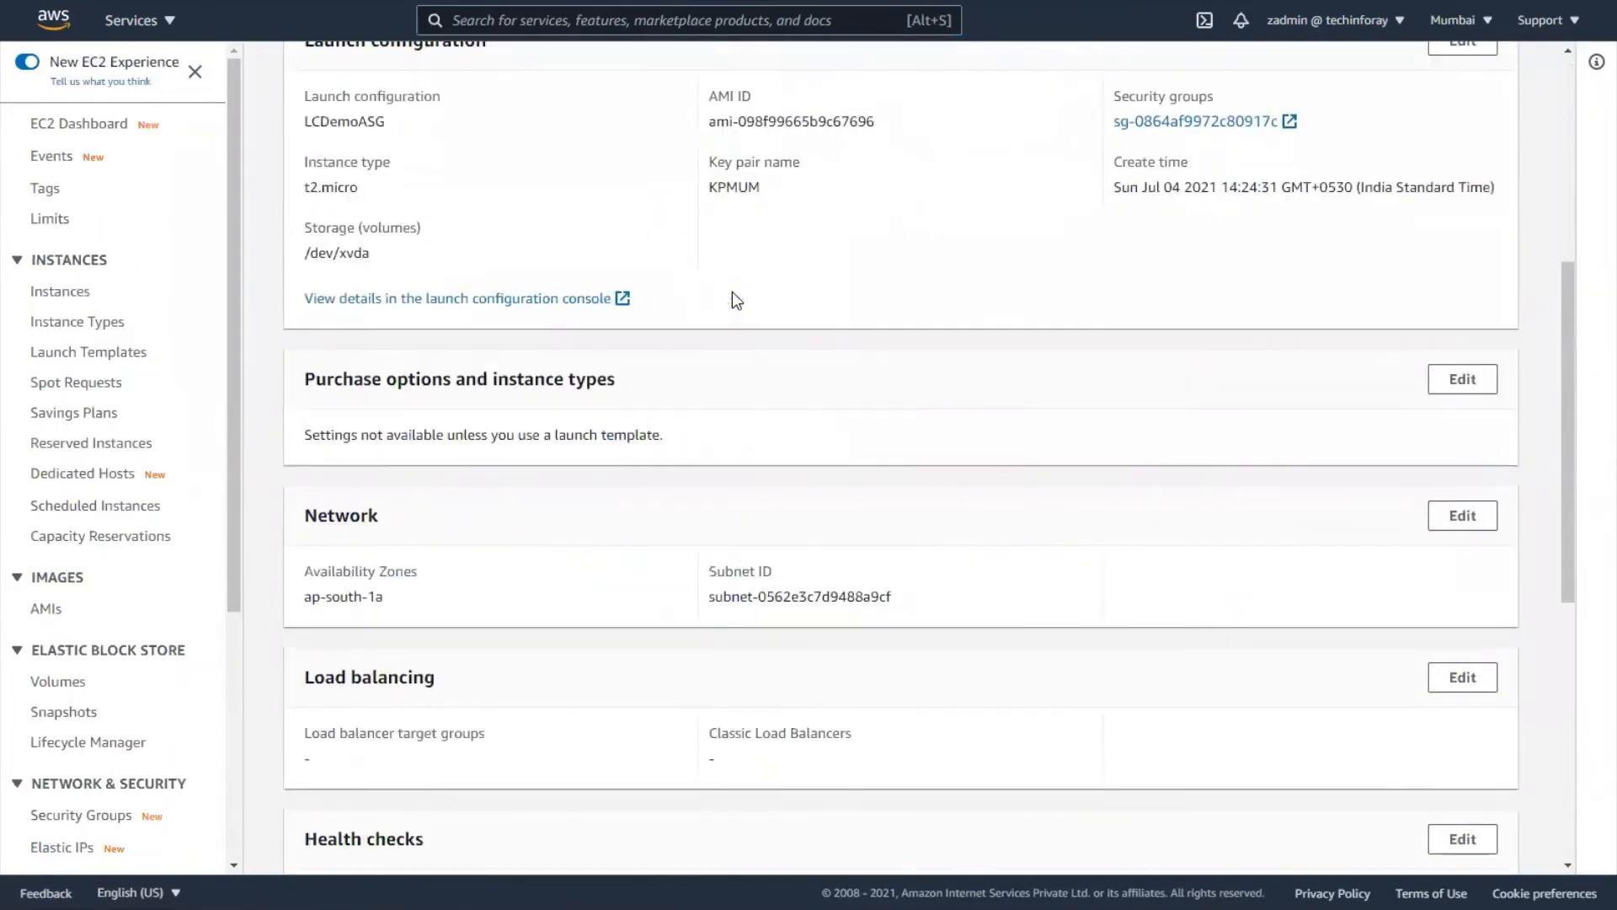
scroll(733, 292, "down", 4)
scroll(732, 292, "down", 2)
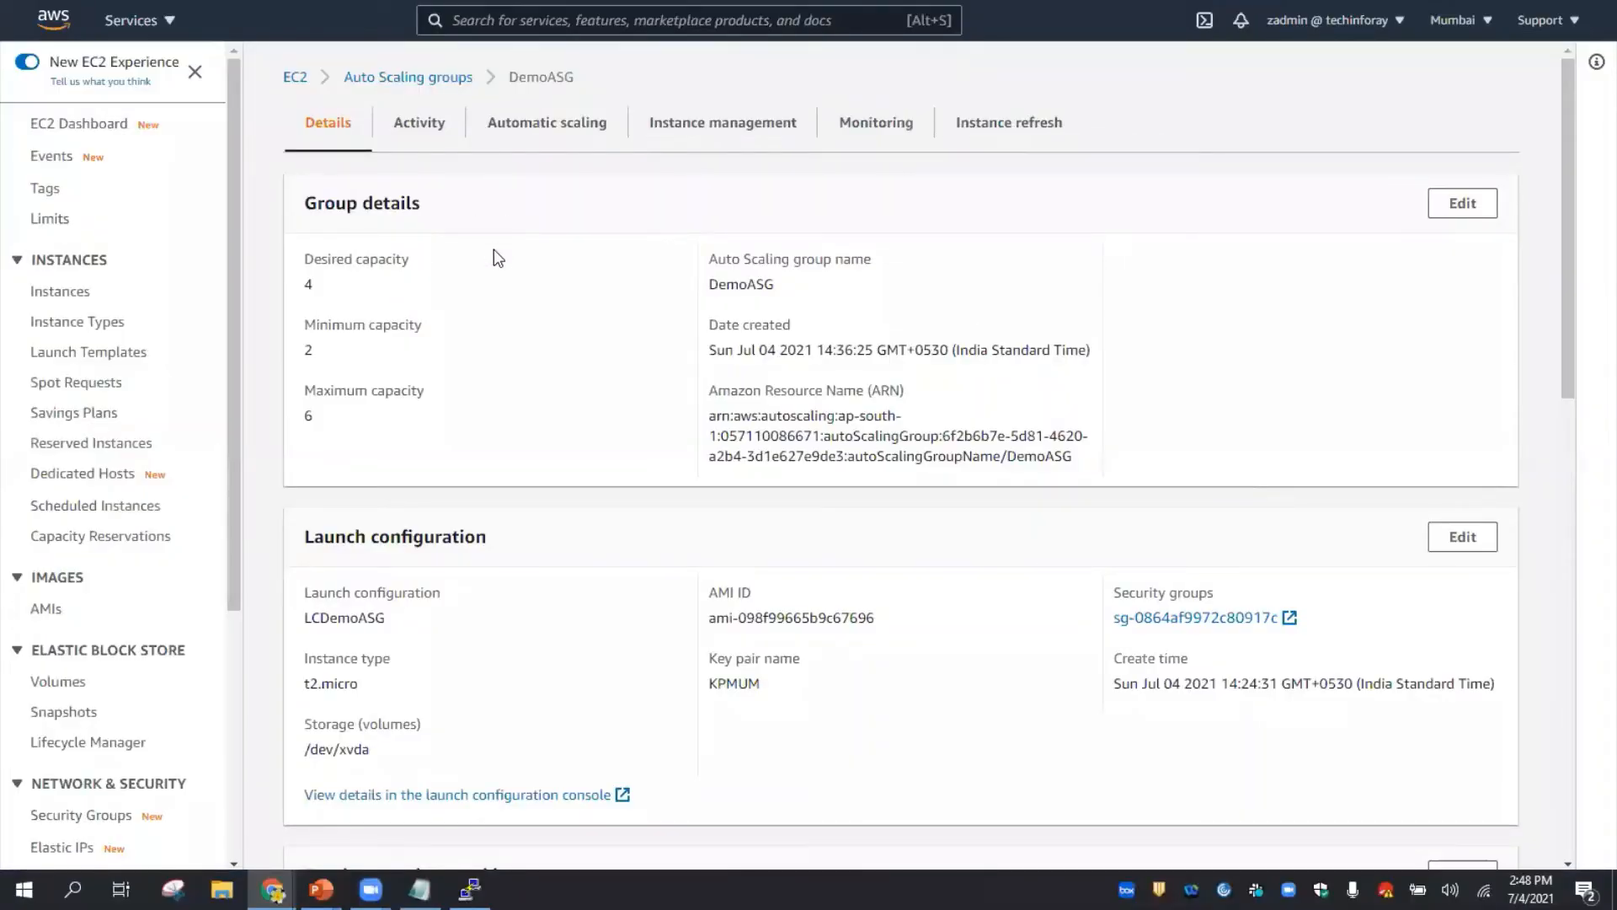
scroll(519, 328, "down", 8)
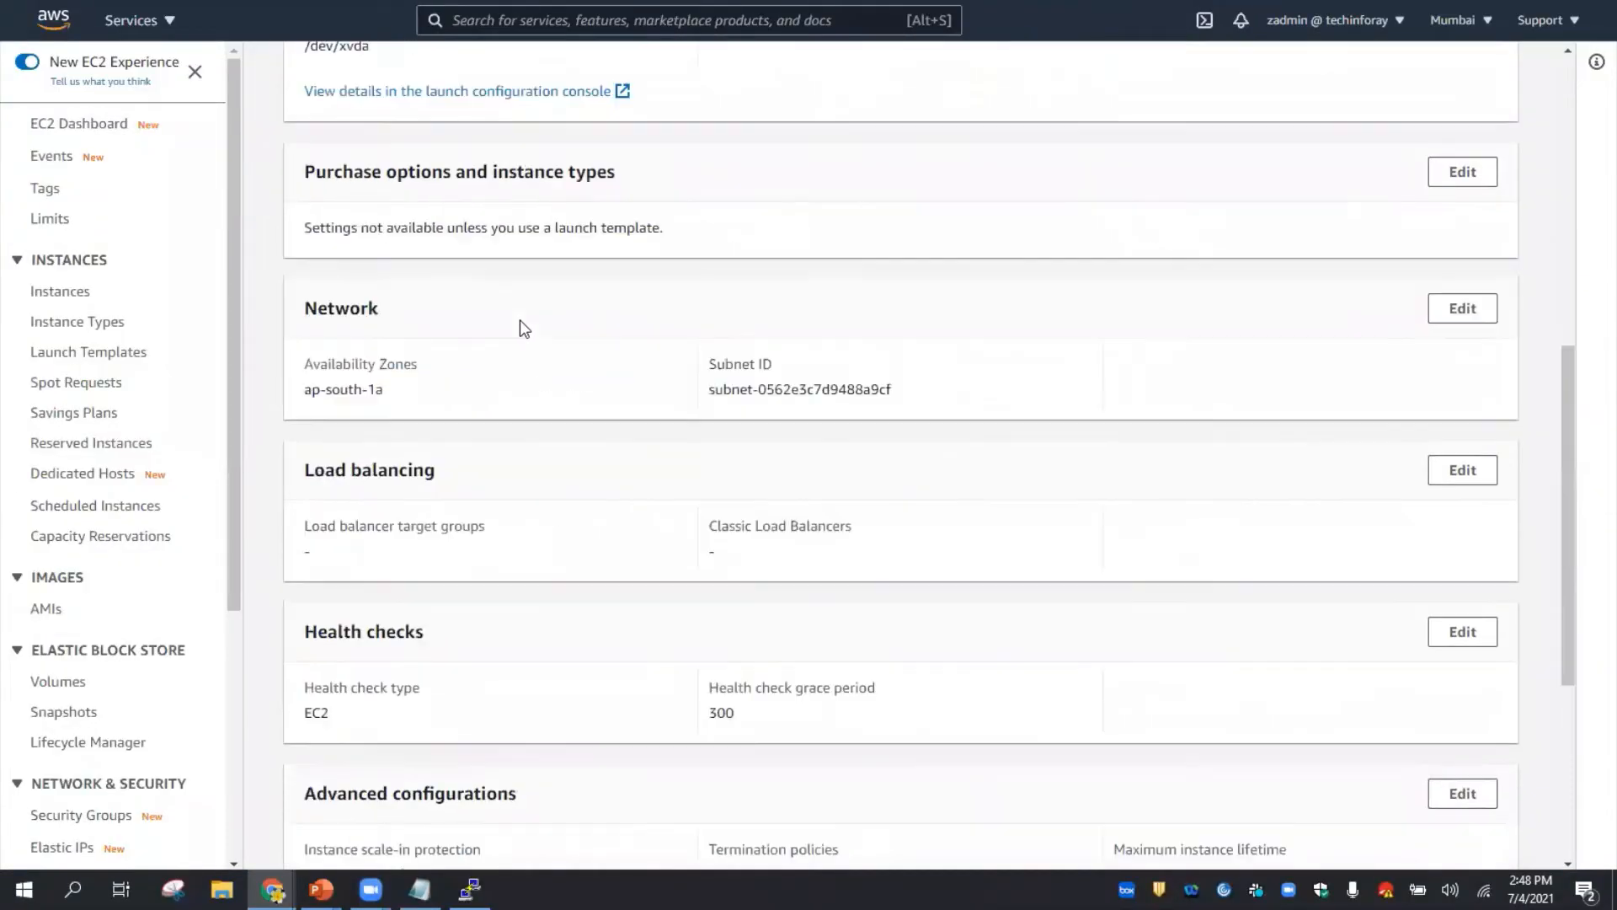
scroll(519, 328, "up", 2)
scroll(519, 320, "down", 5)
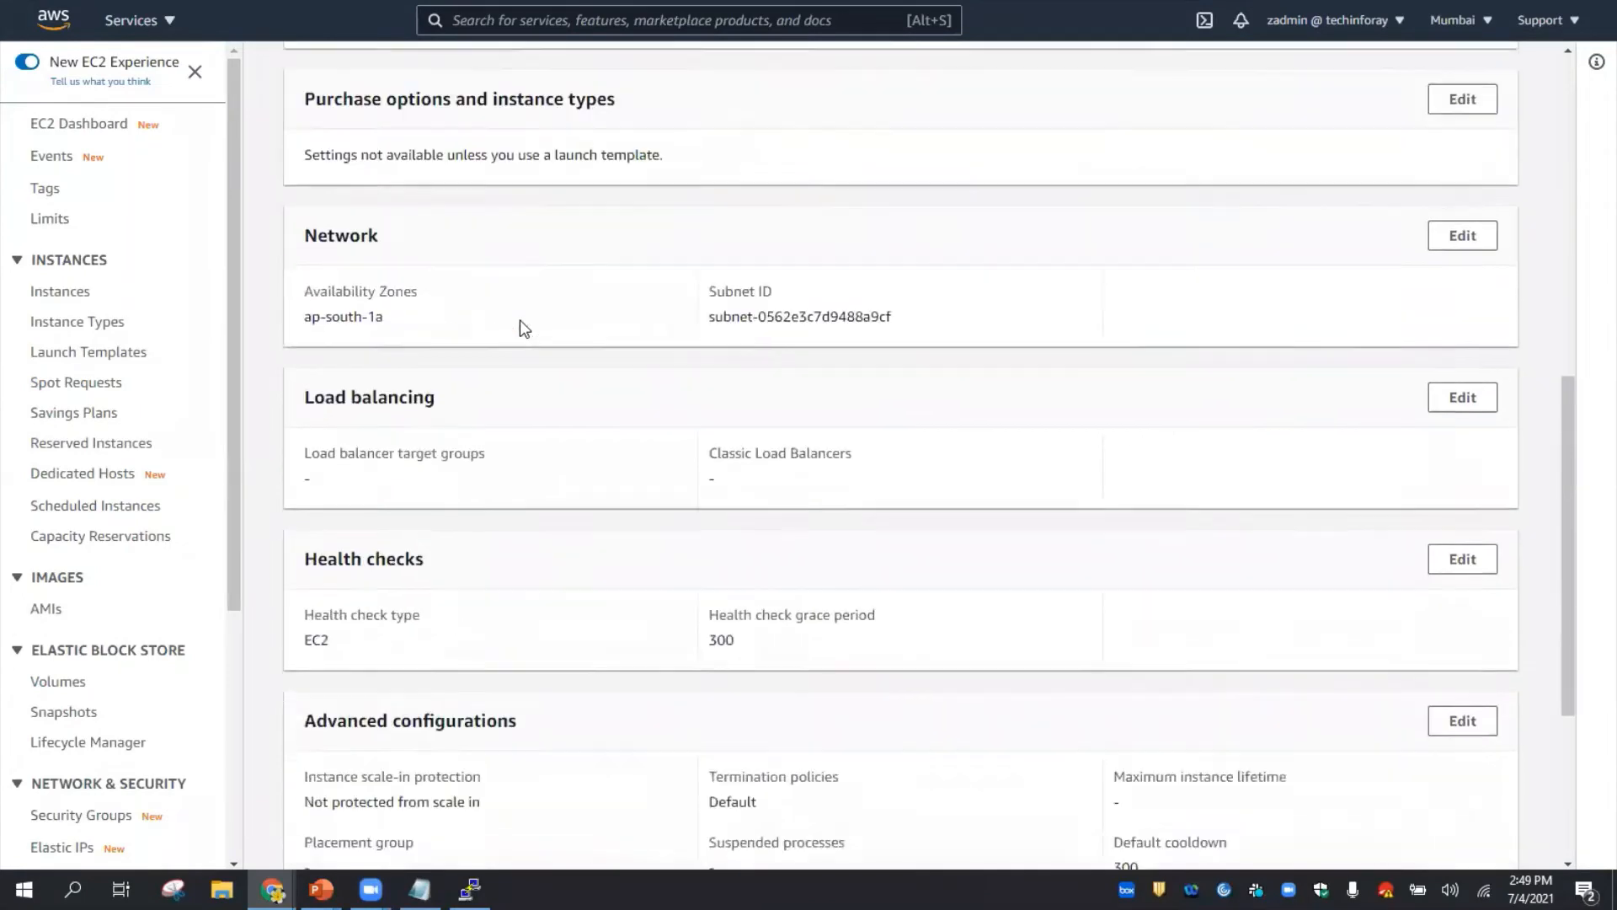
scroll(519, 320, "up", 15)
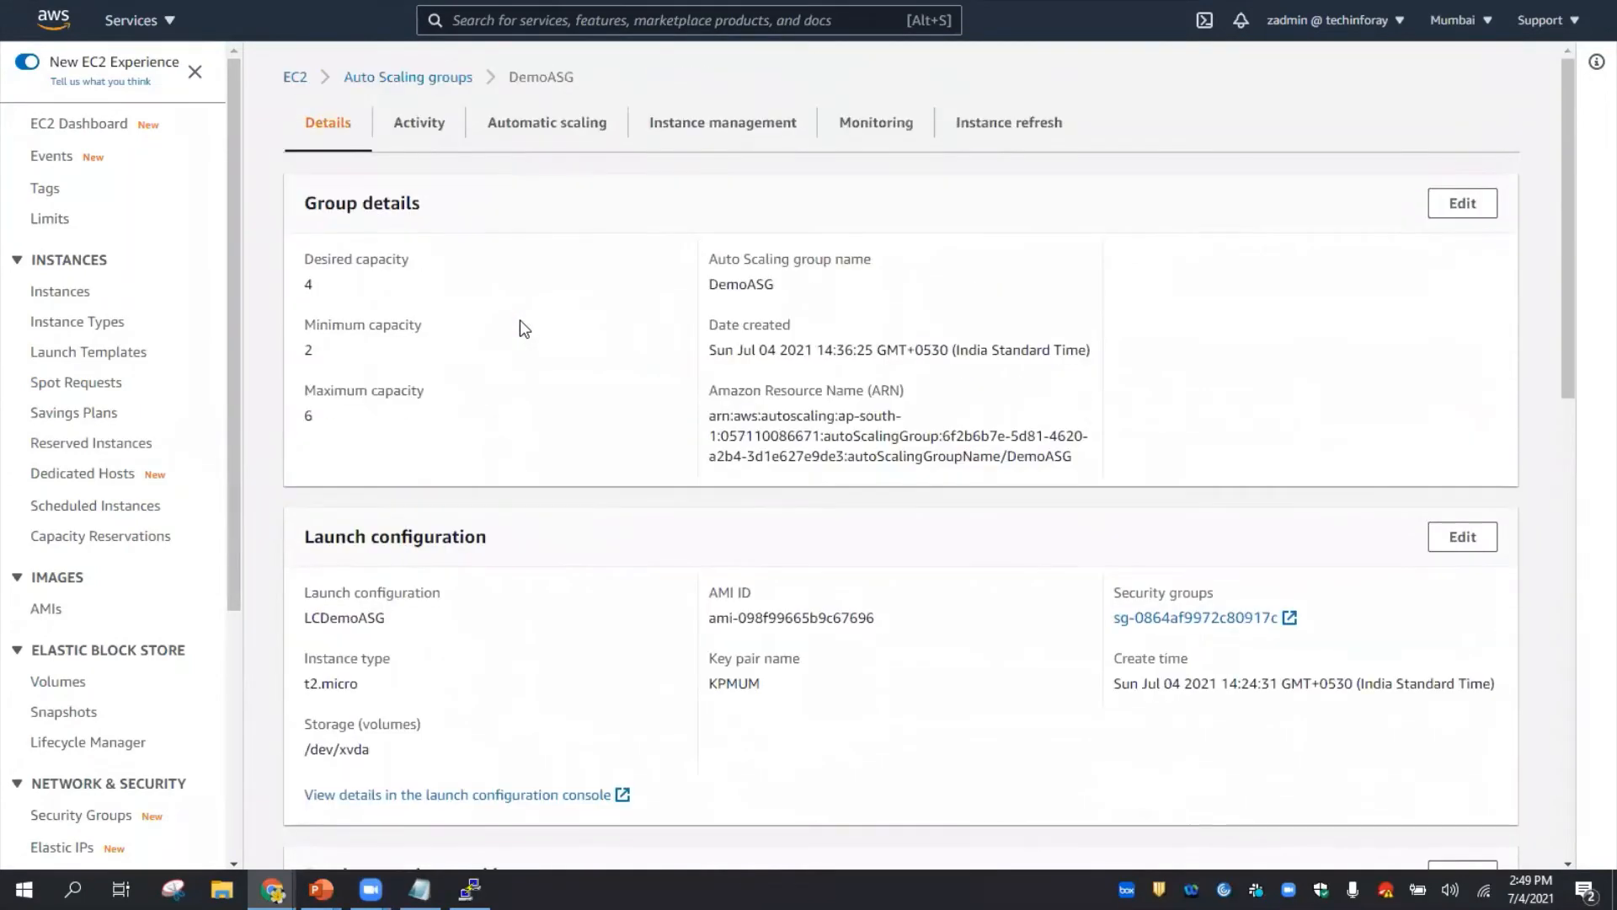
- Create a DemoASG notification sending launch, terminate and failure events to the mydemoasg topic
left_click(429, 127)
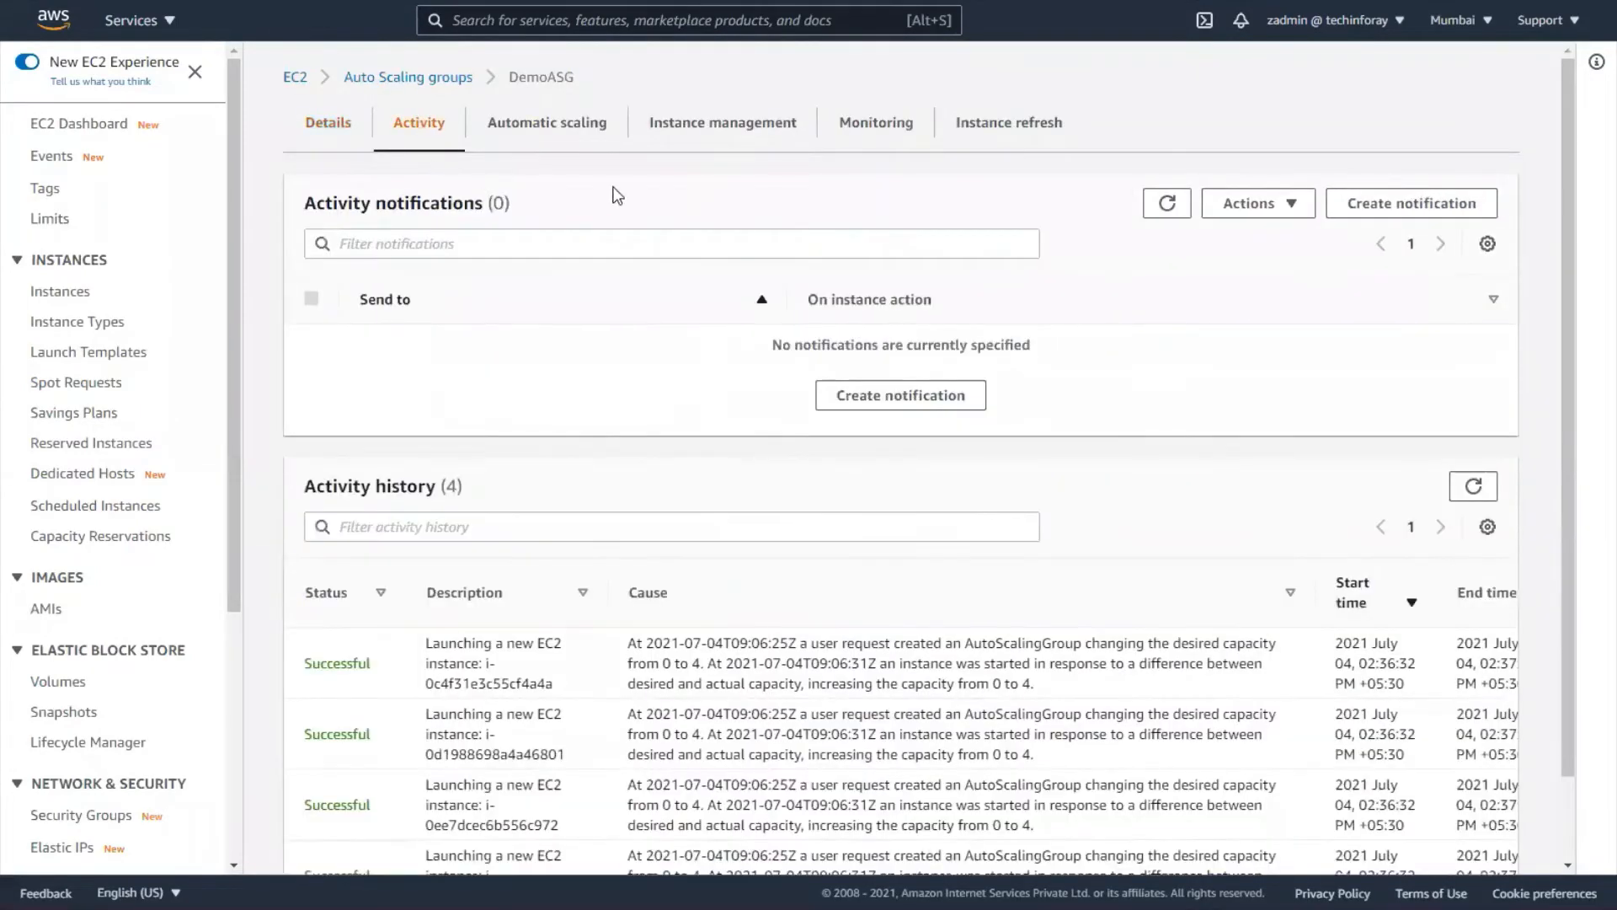
left_click(874, 405)
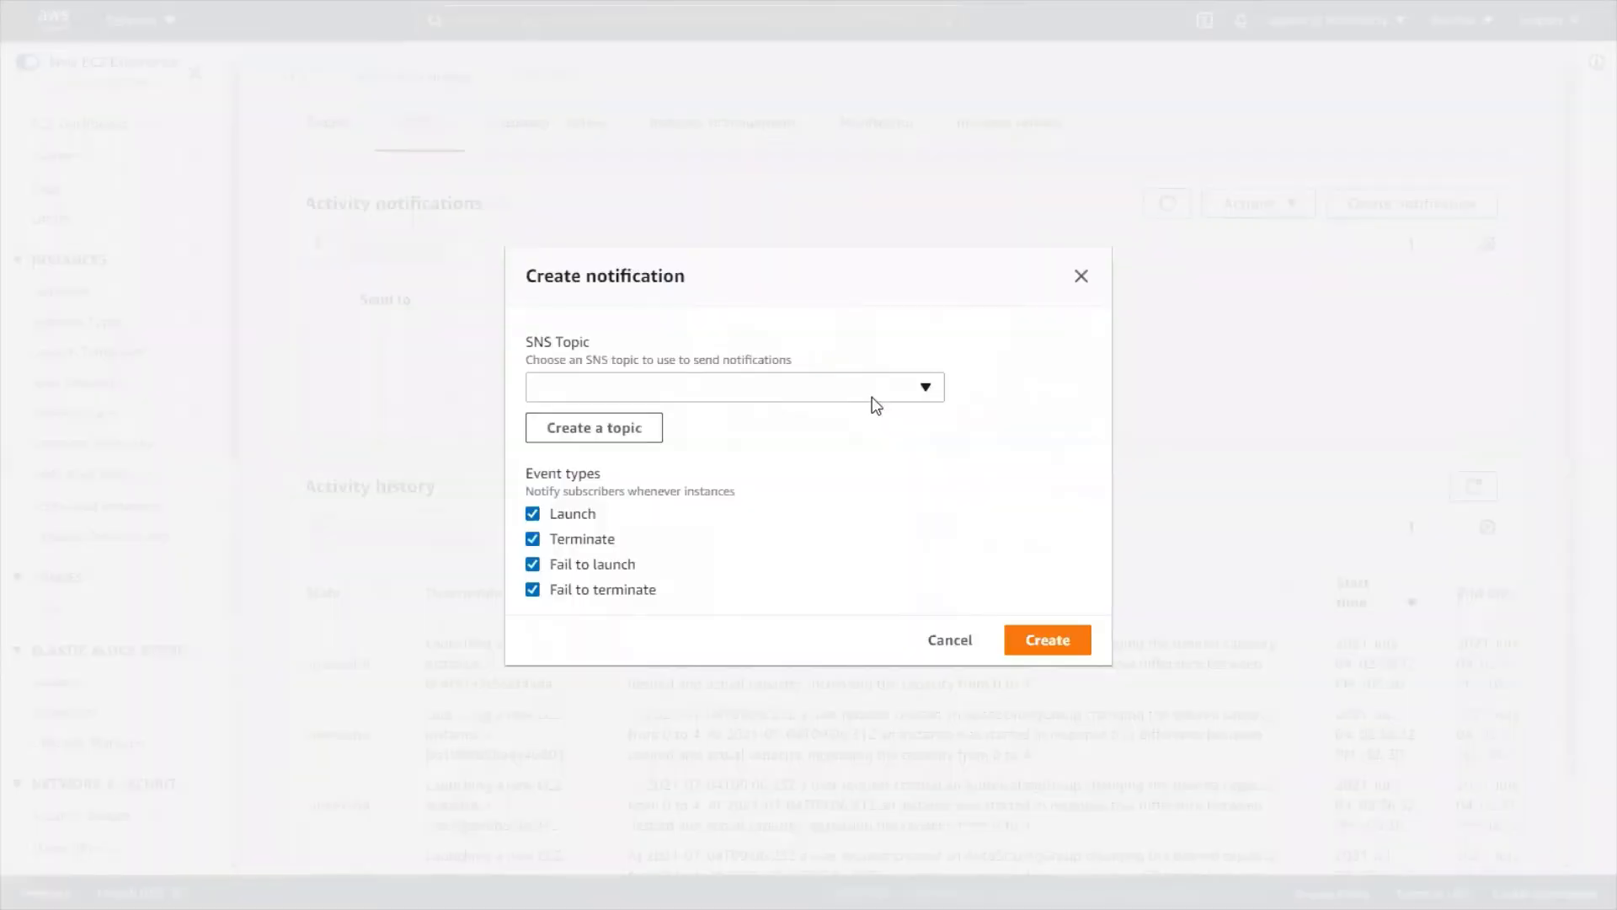
left_click(873, 395)
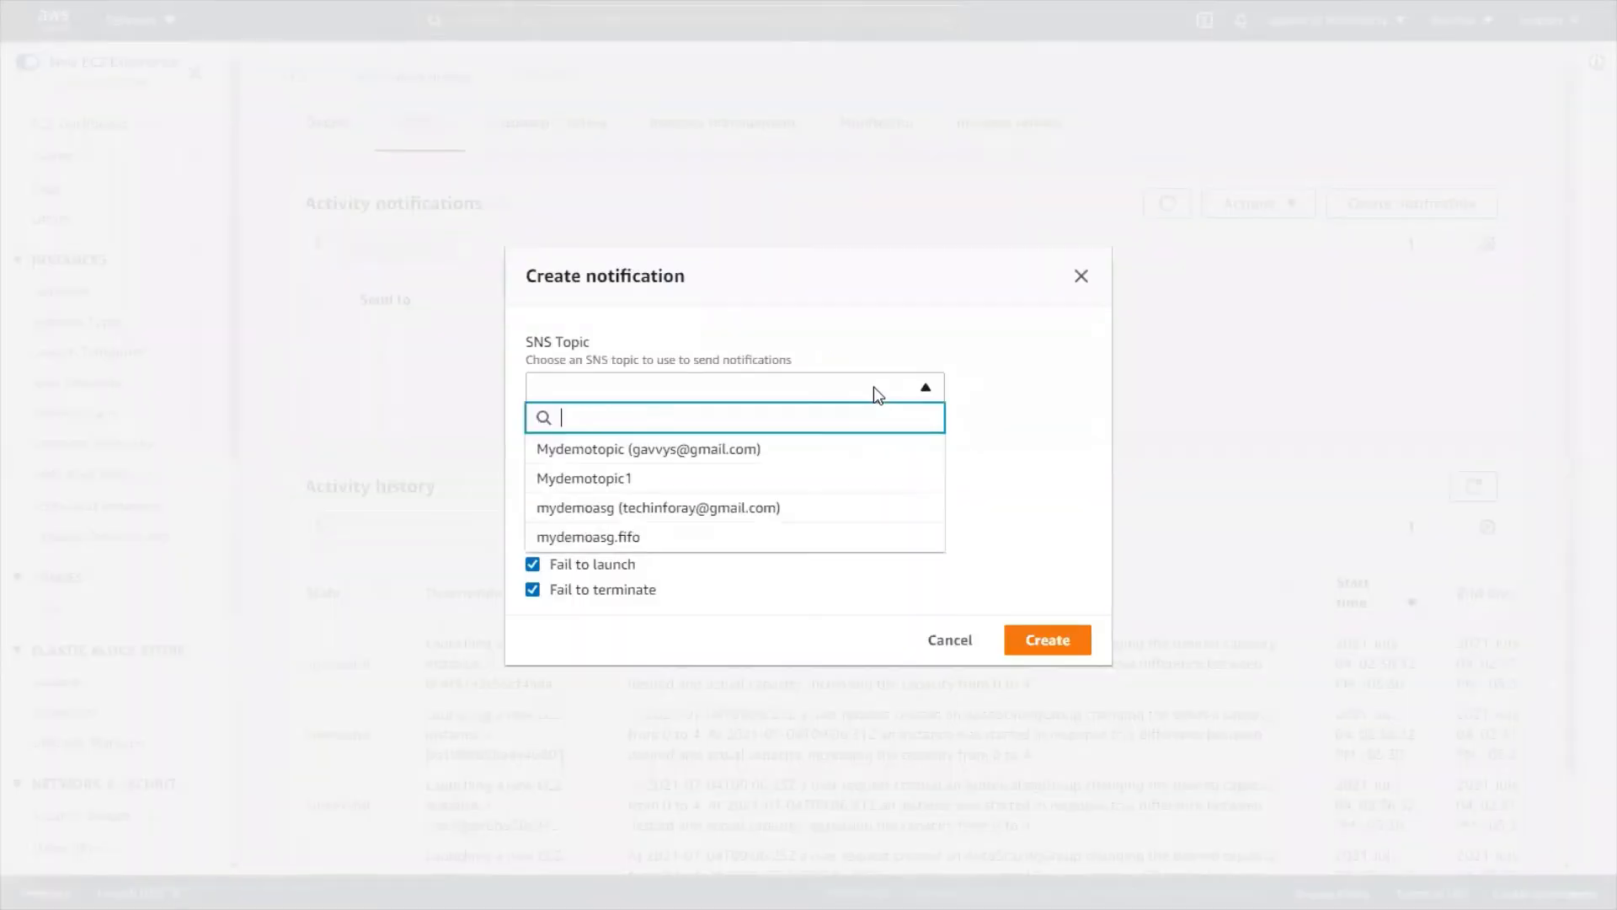
left_click(767, 511)
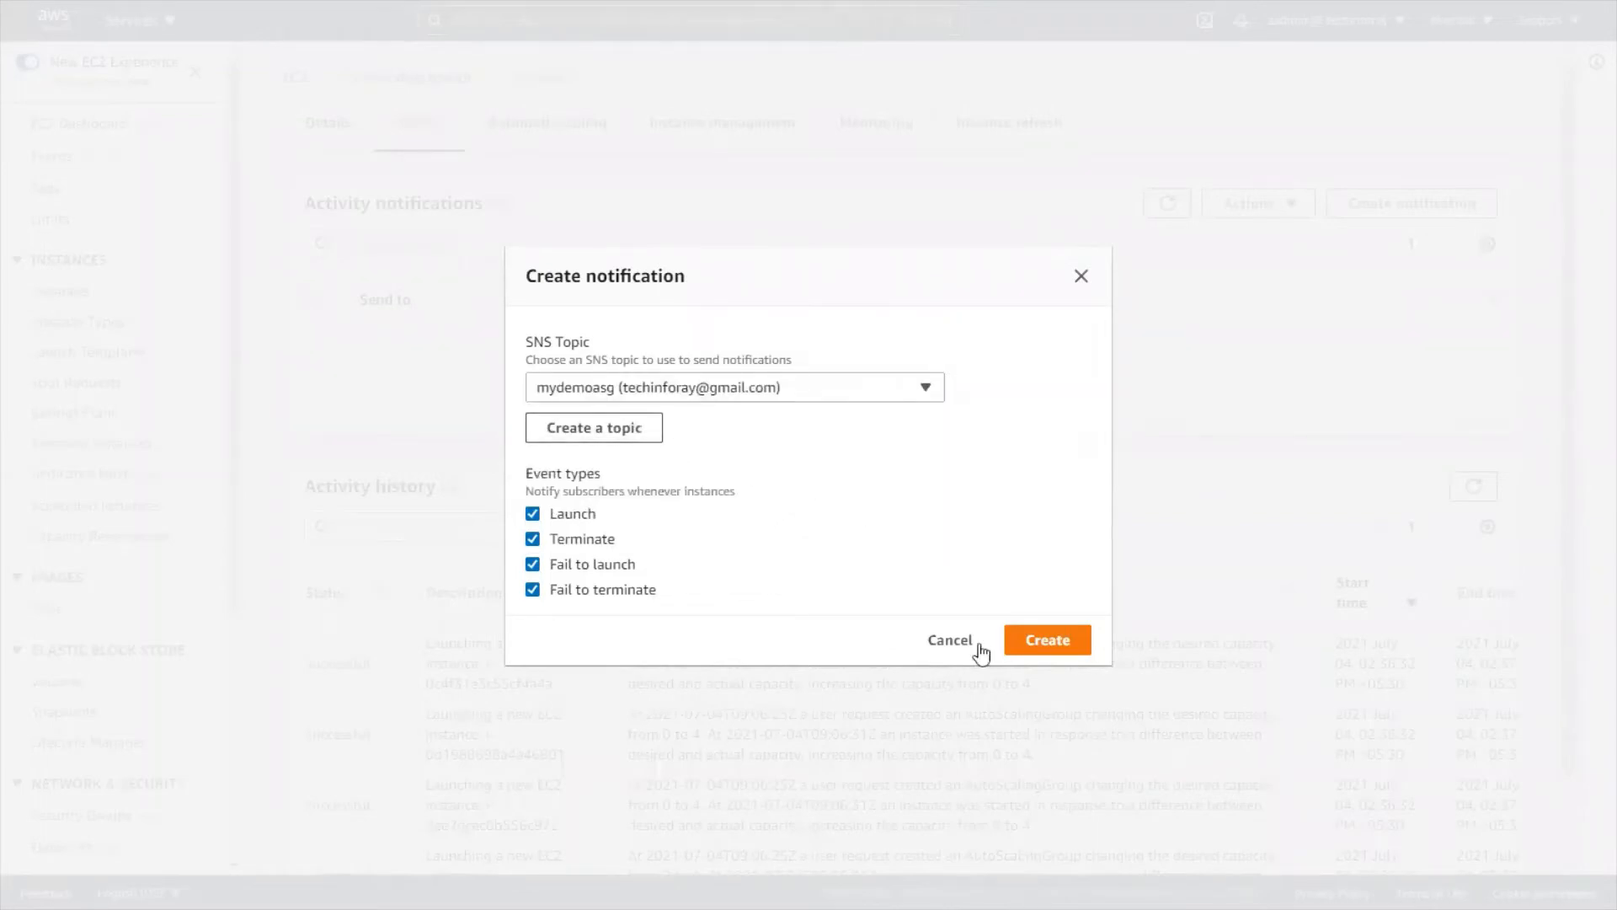
left_click(1061, 650)
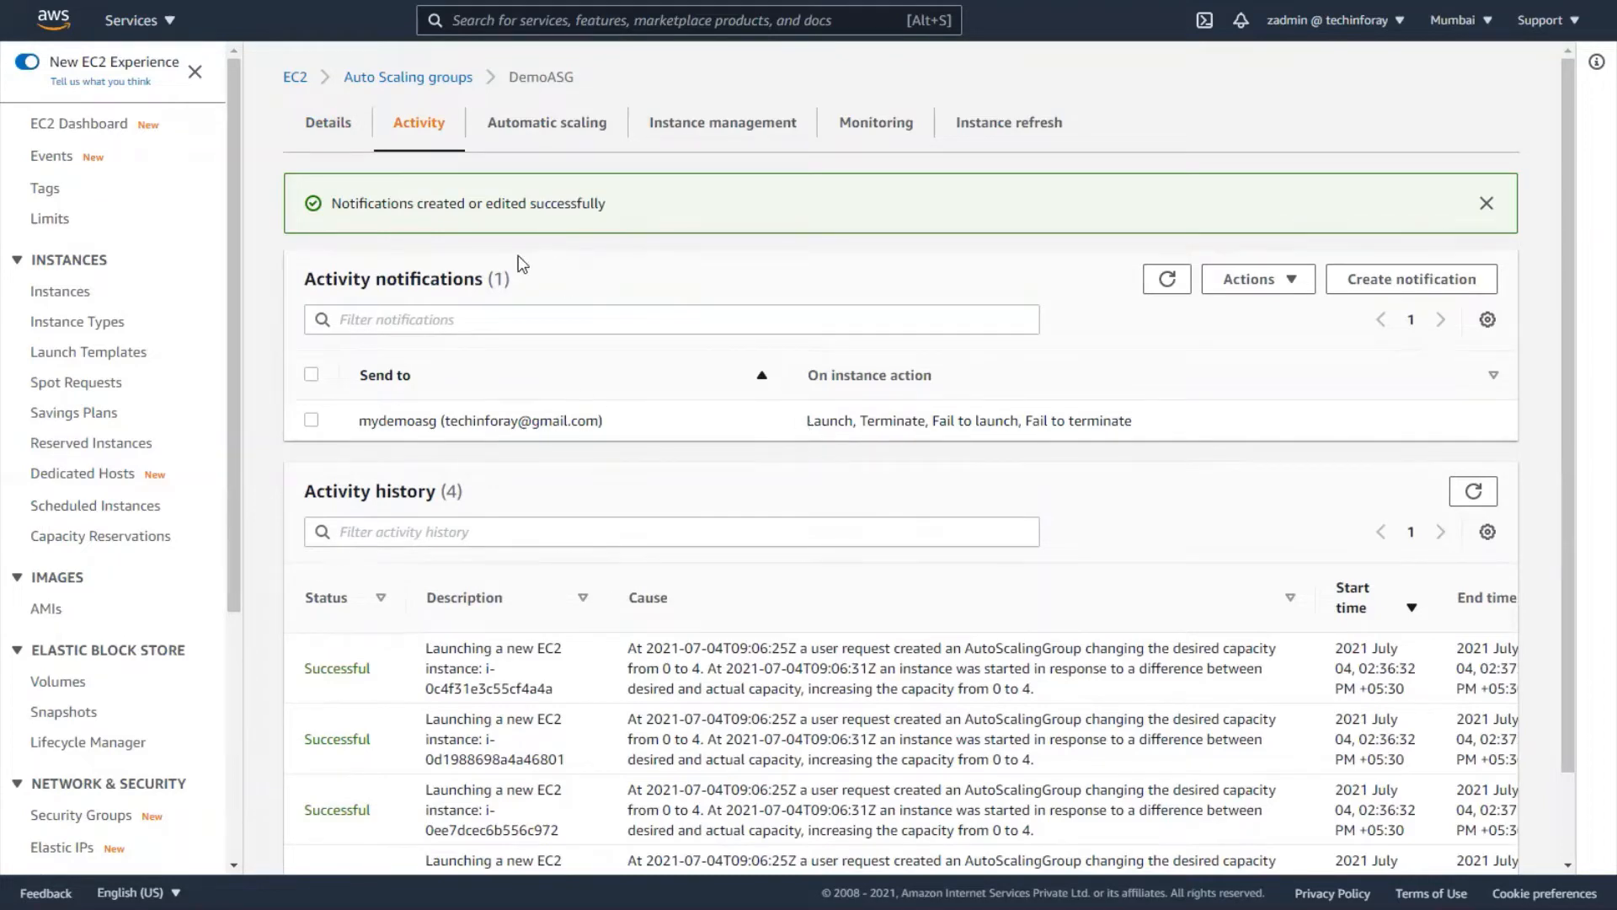
left_click(328, 130)
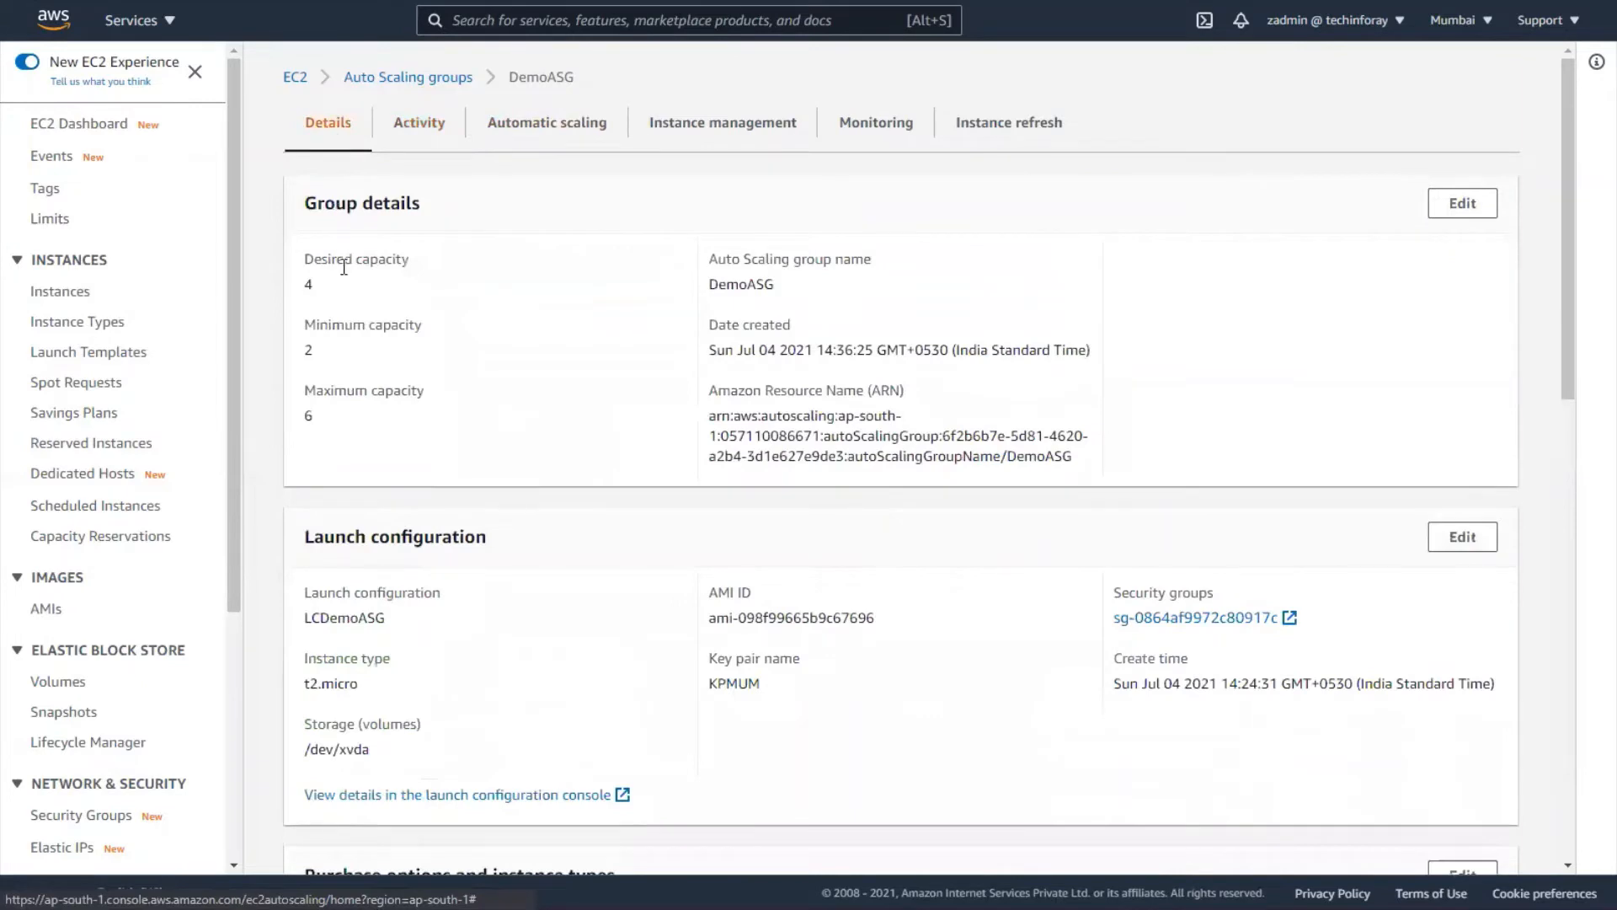
left_click_drag(305, 260, 362, 317)
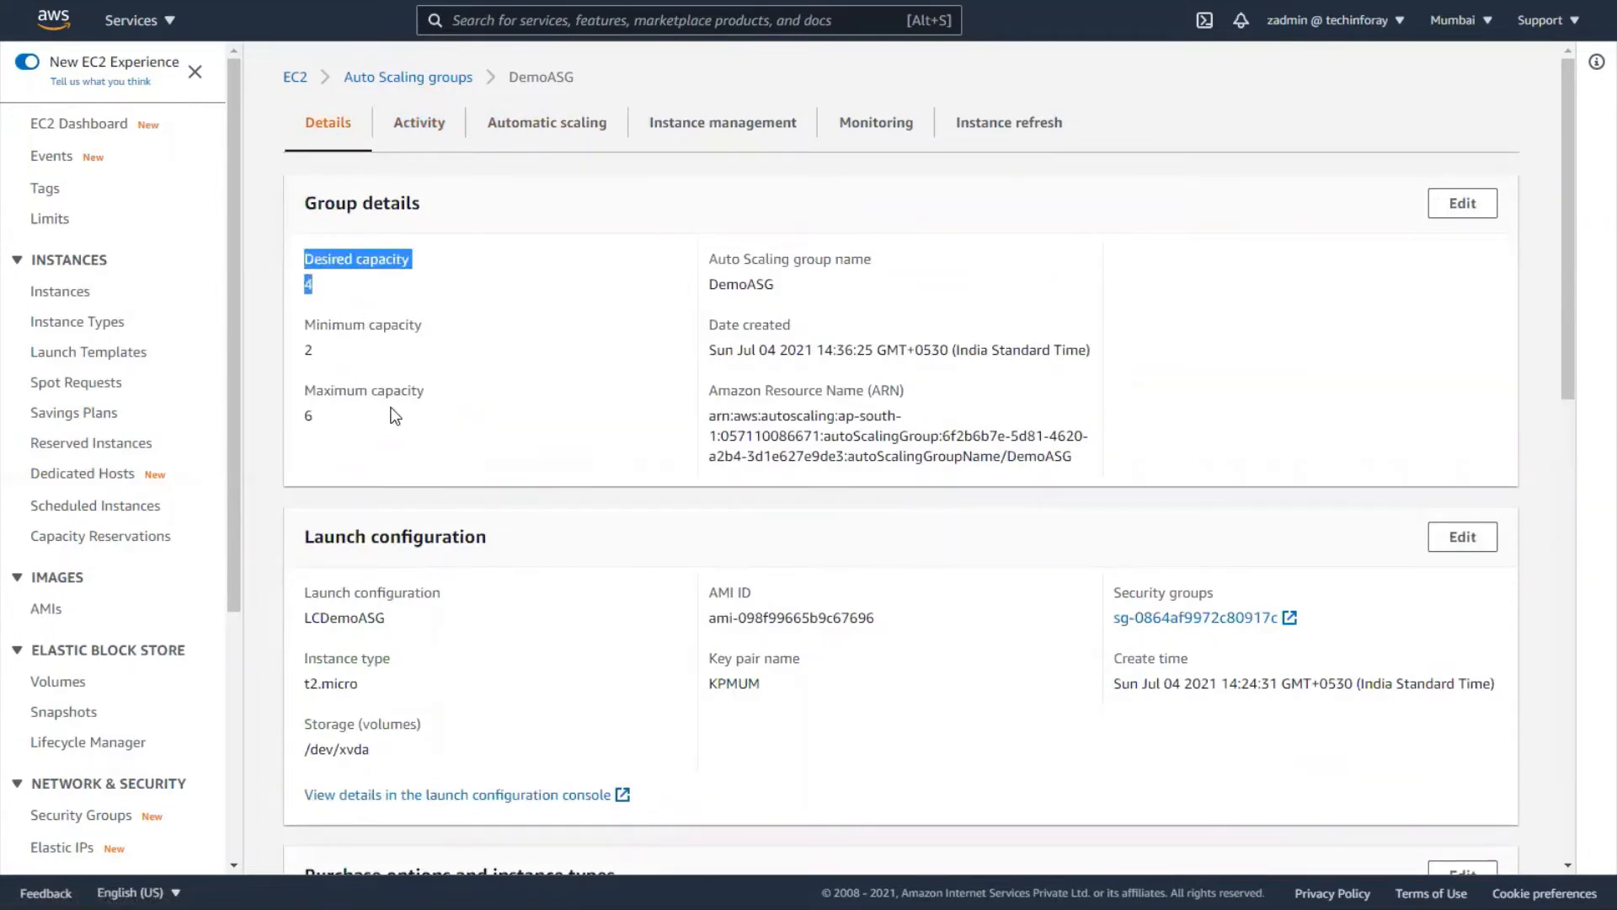
scroll(394, 415, "down", 3)
scroll(394, 416, "down", 6)
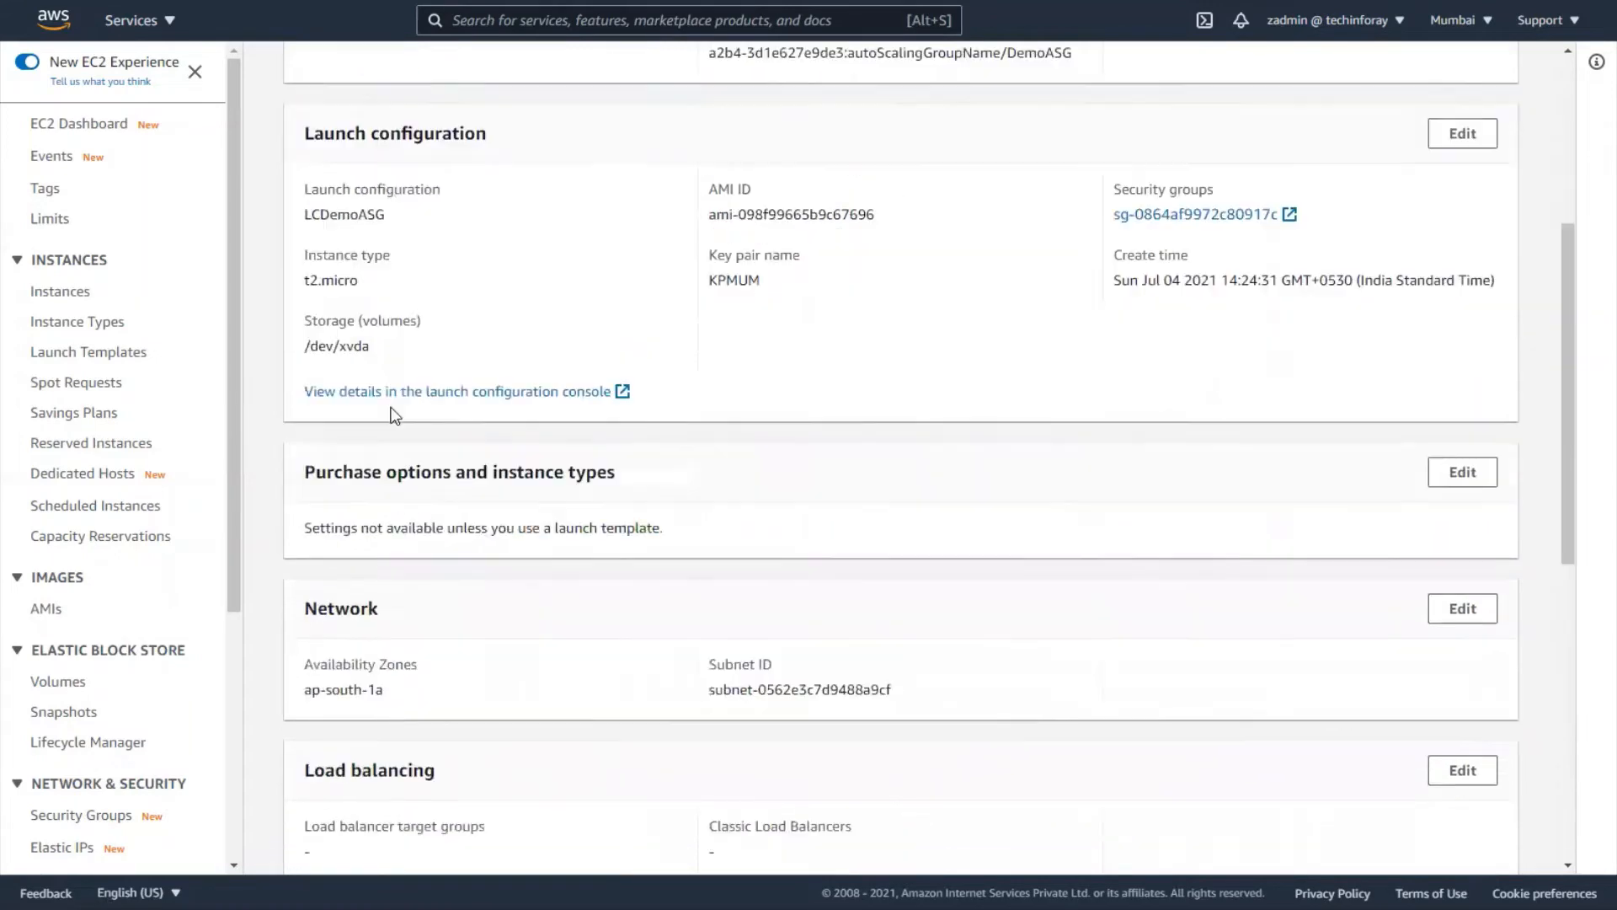
scroll(395, 415, "up", 10)
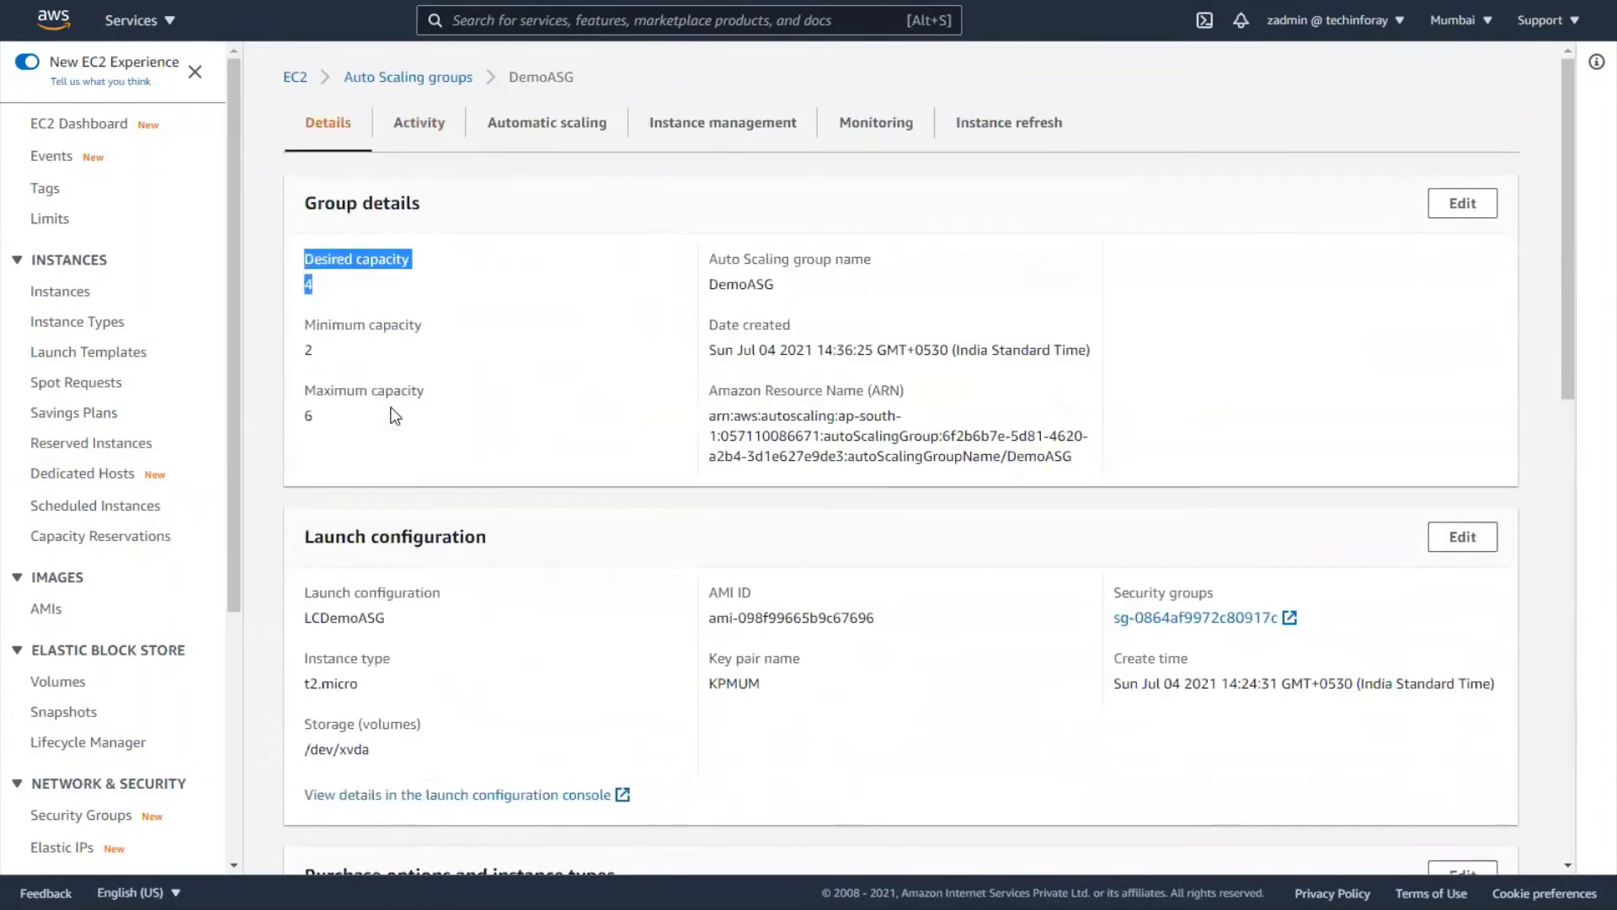
left_click(411, 133)
scroll(379, 641, "down", 2)
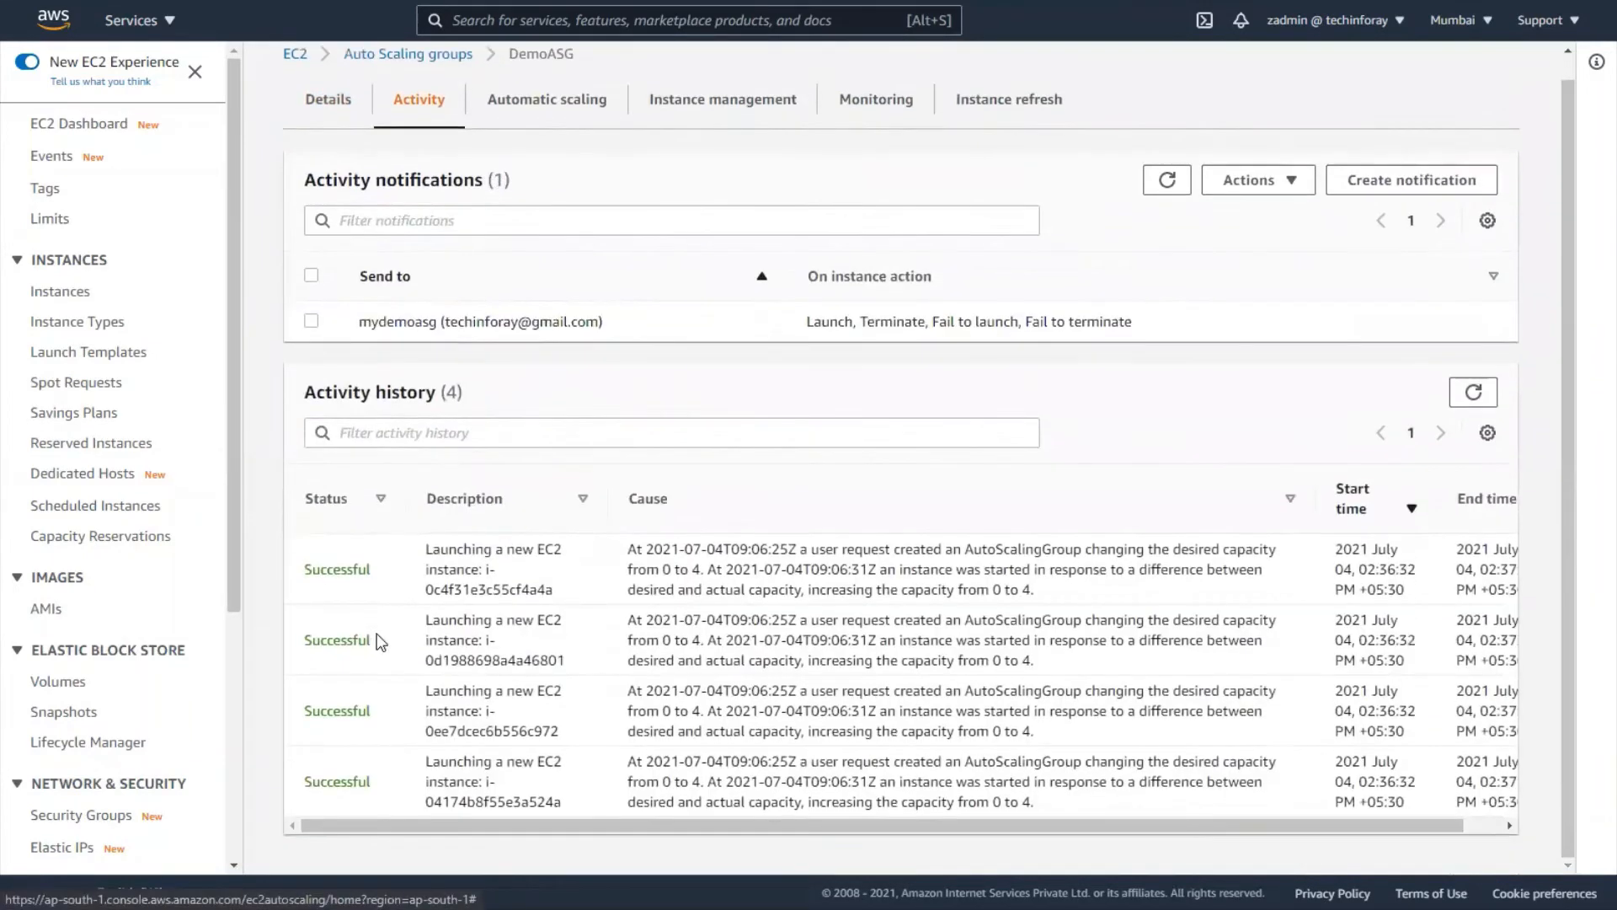
scroll(379, 640, "up", 2)
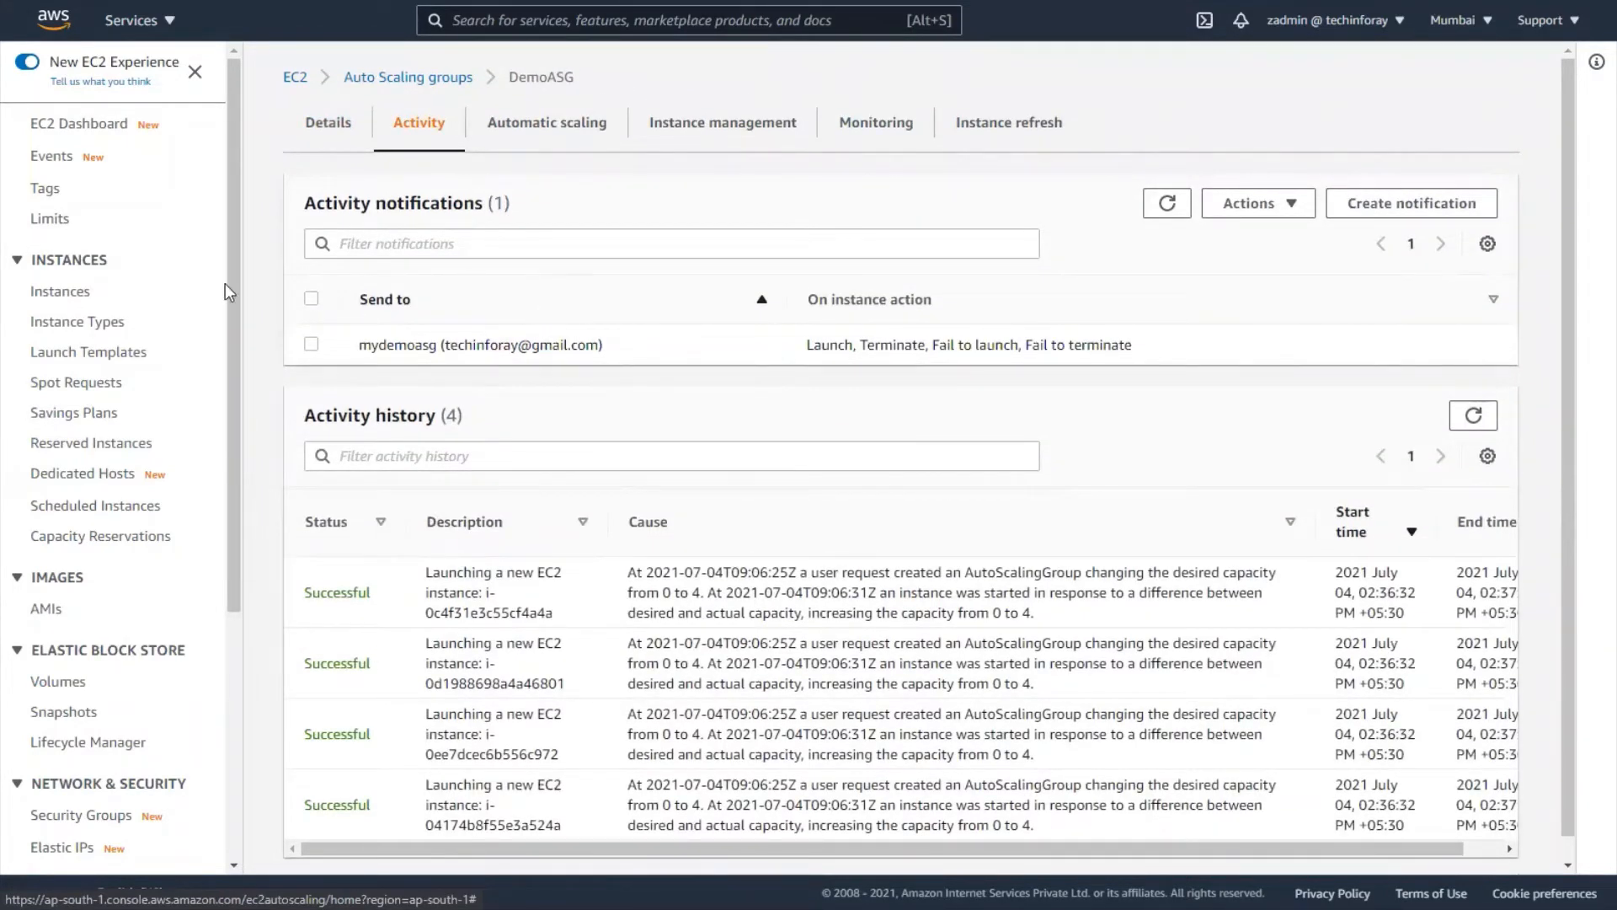
left_click(57, 295)
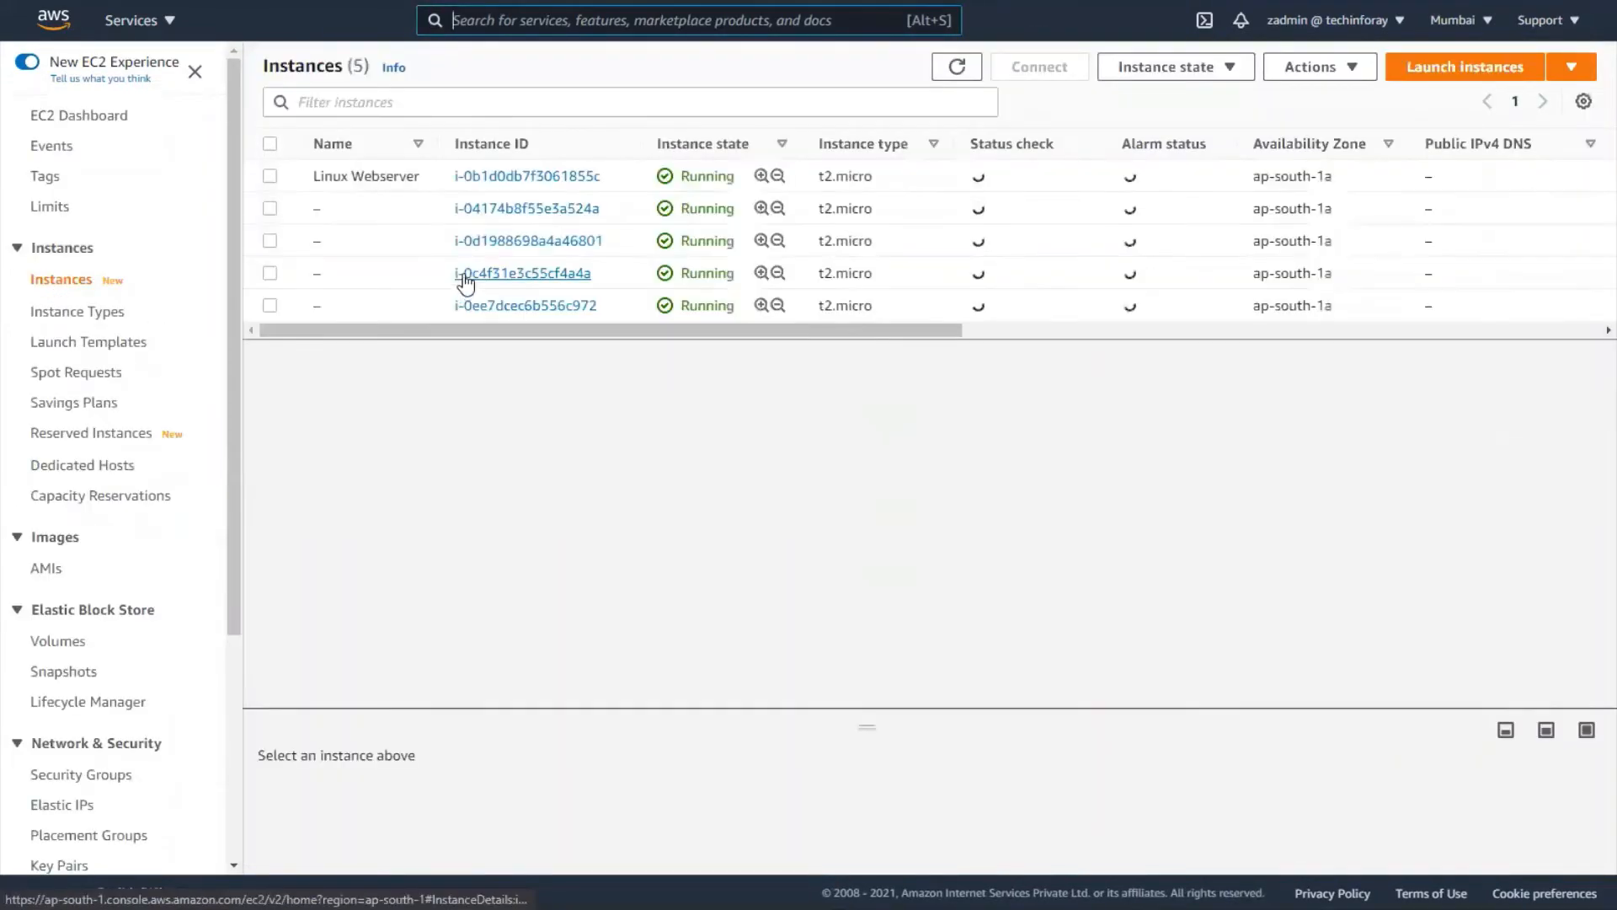
- Select instance i-04174b8f55e3a524a in the EC2 Instances list
left_click(269, 209)
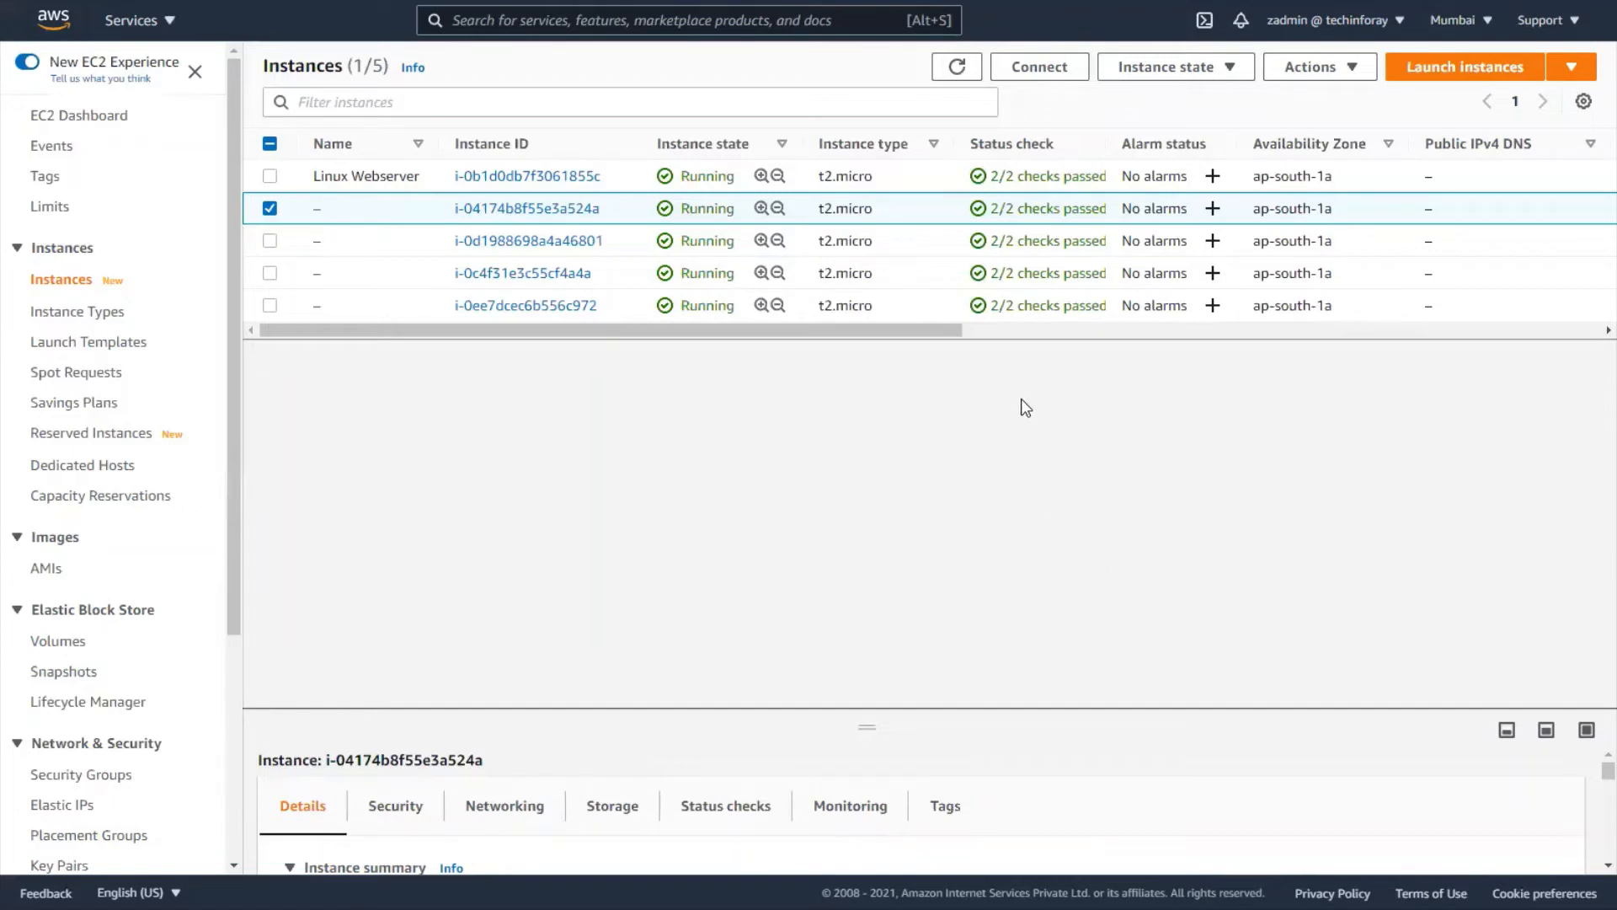
- Terminate instance i-04174b8f55e3a524a and go to the Auto Scaling groups page
left_click(1291, 76)
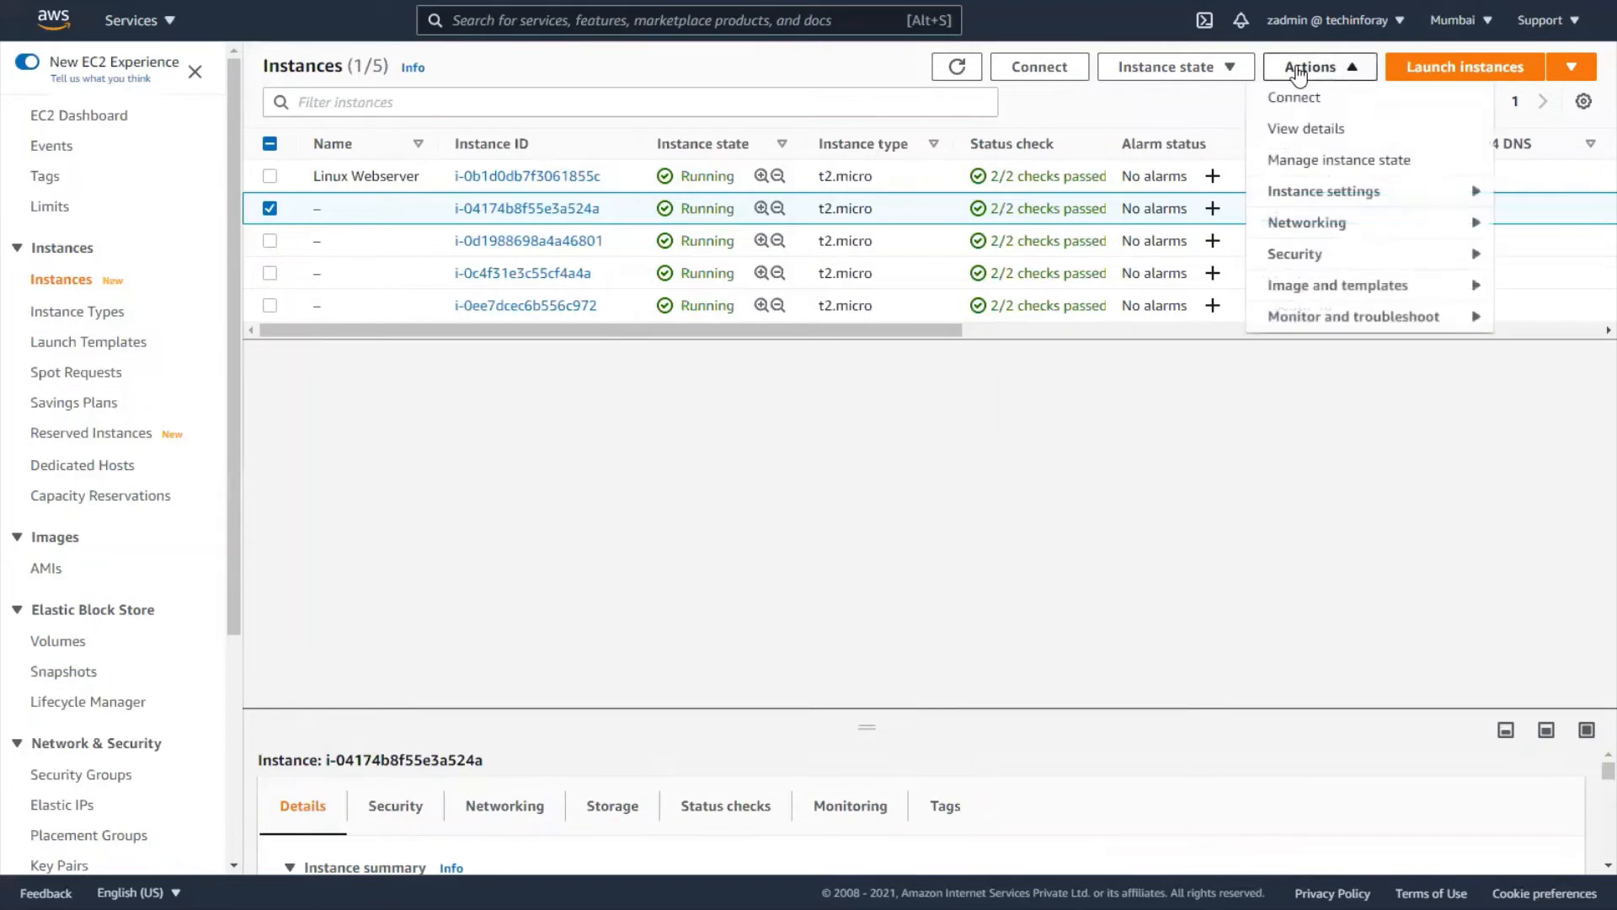
left_click(1206, 70)
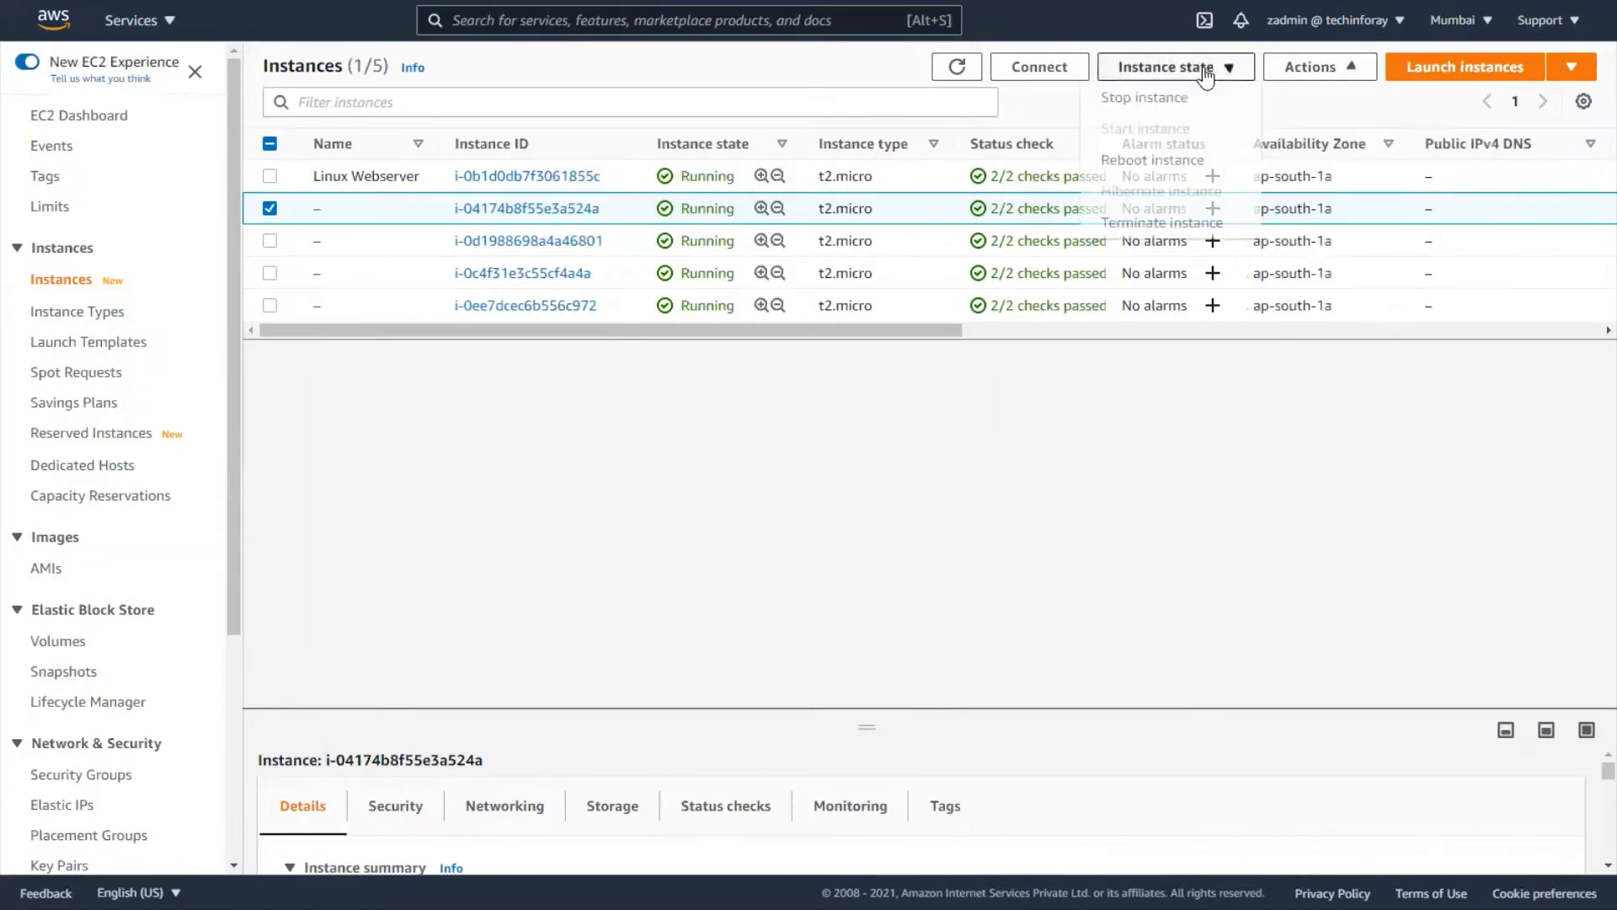
left_click(1173, 222)
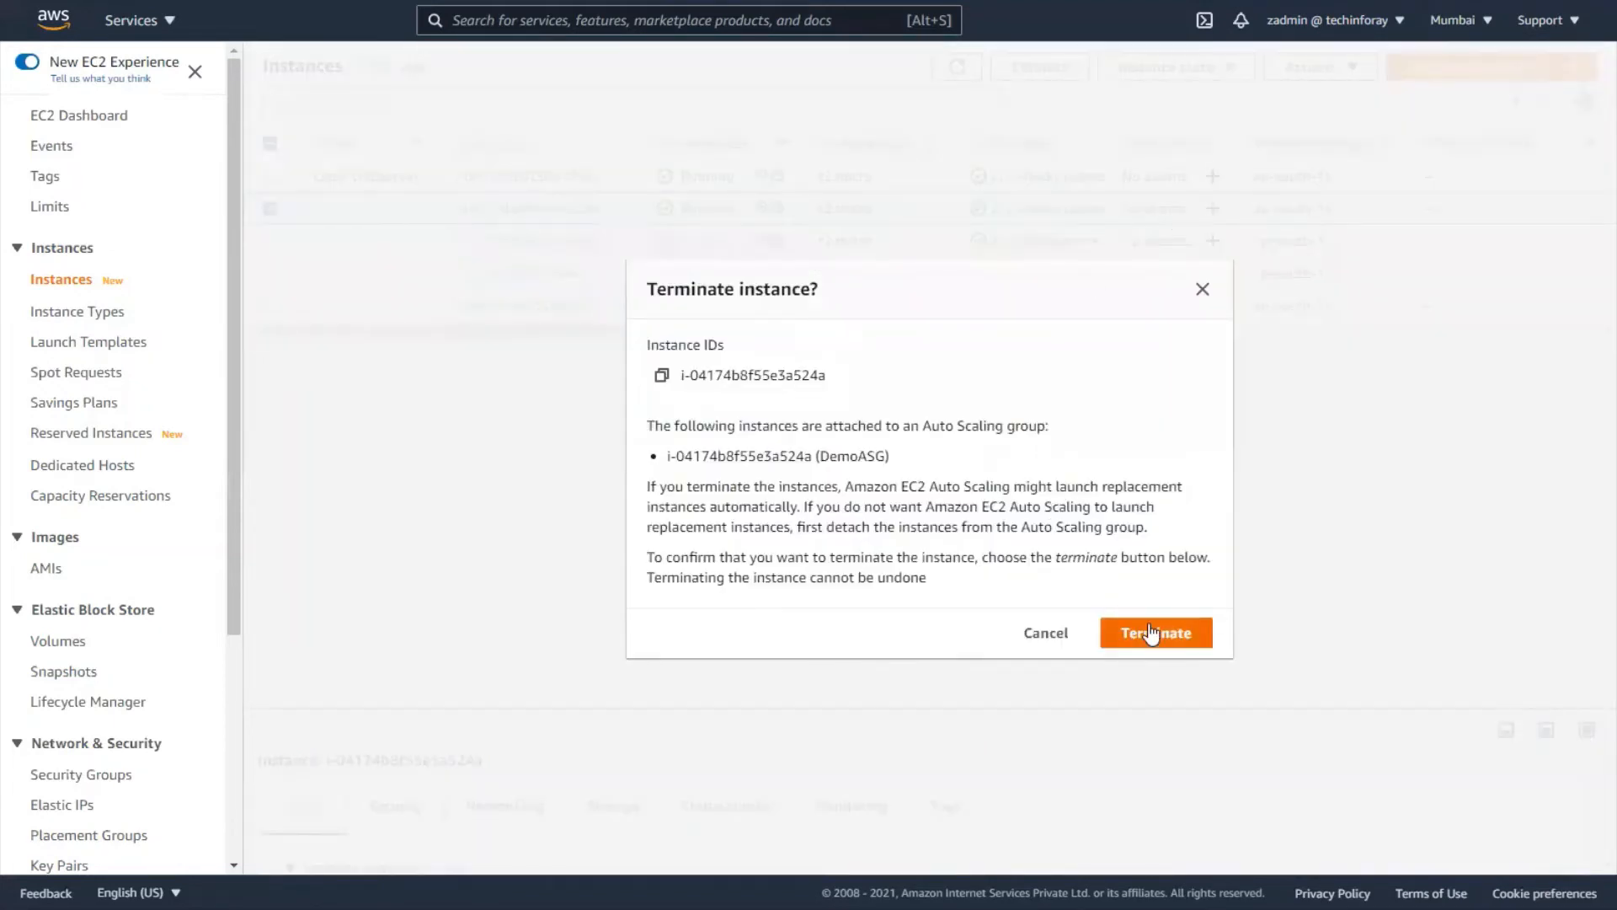
left_click(1152, 634)
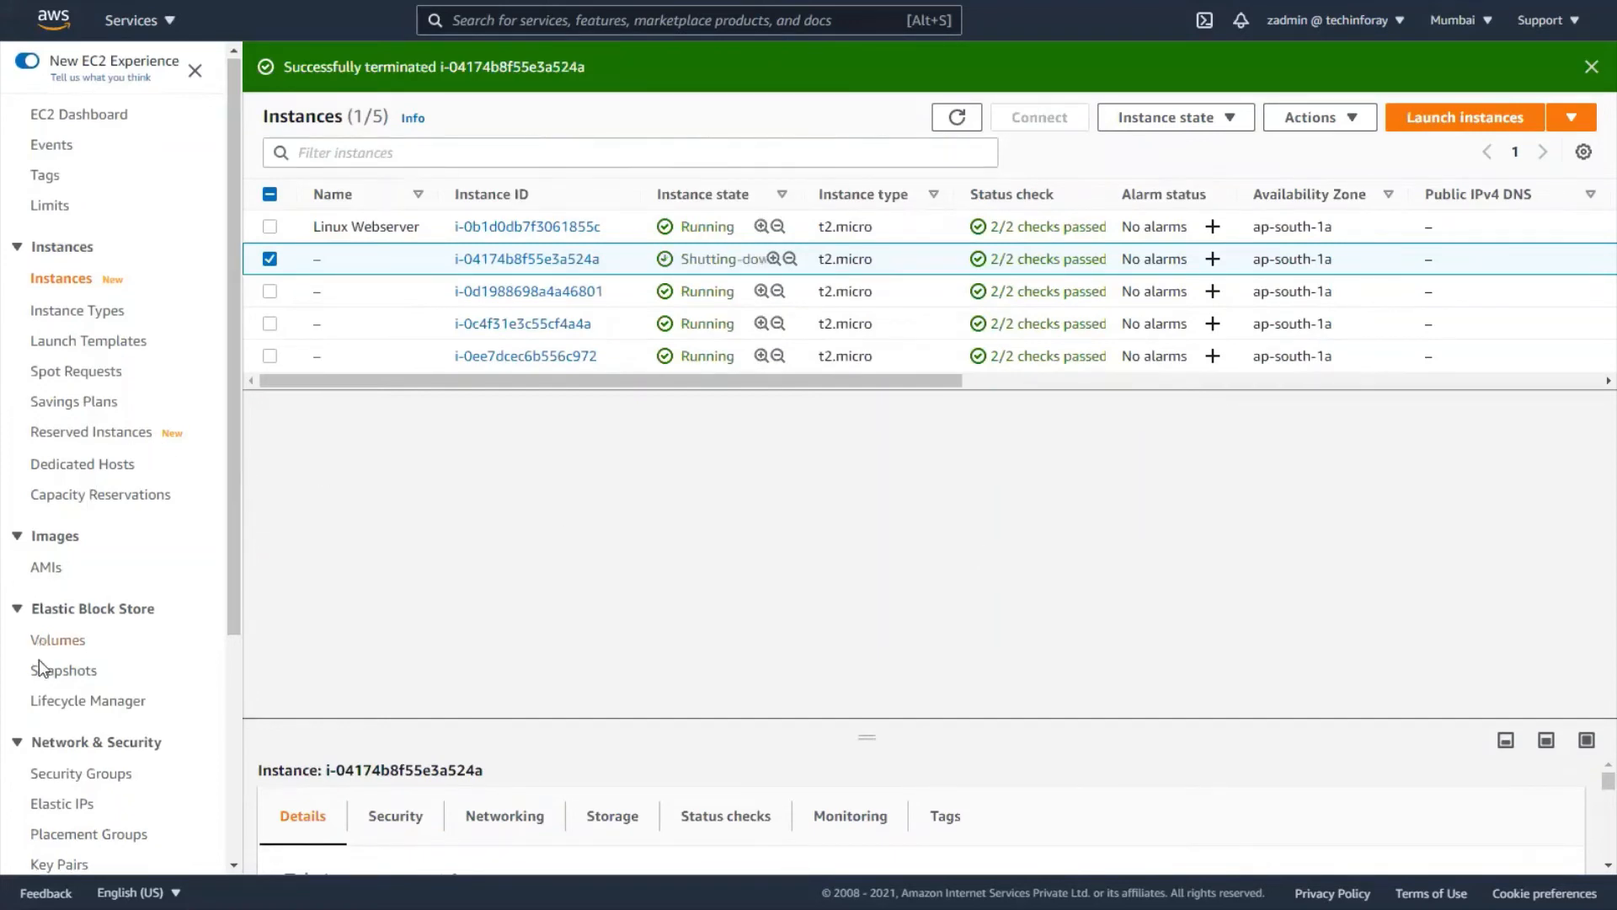
scroll(42, 666, "down", 4)
left_click(76, 784)
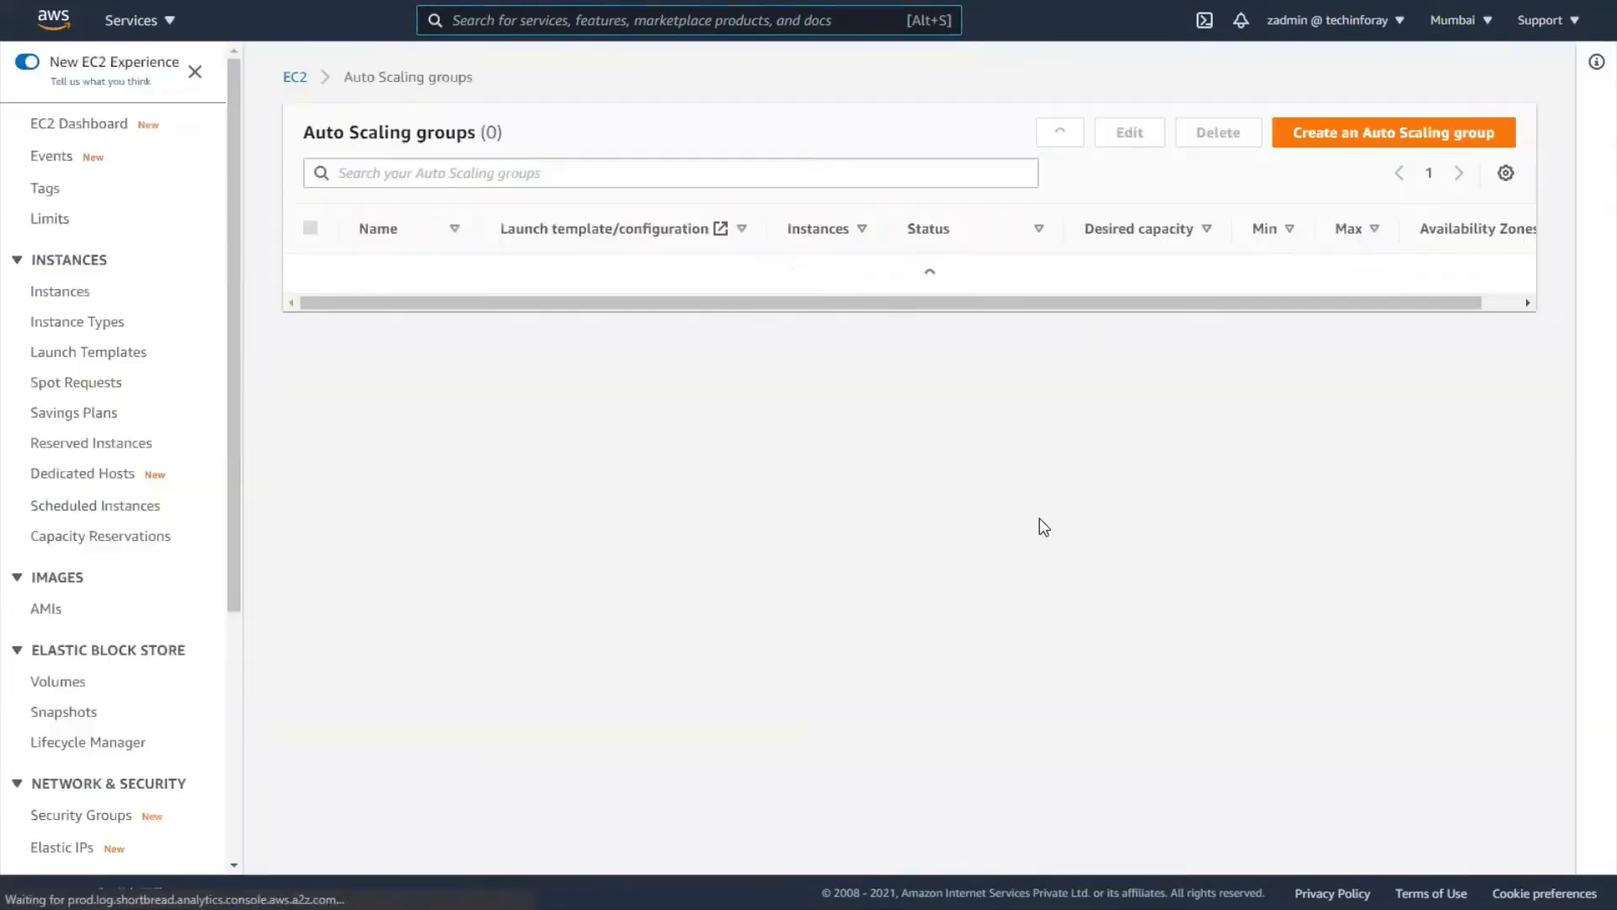
- Open DemoASG's Activity tab and refresh its history until four successful launches appear
left_click(392, 274)
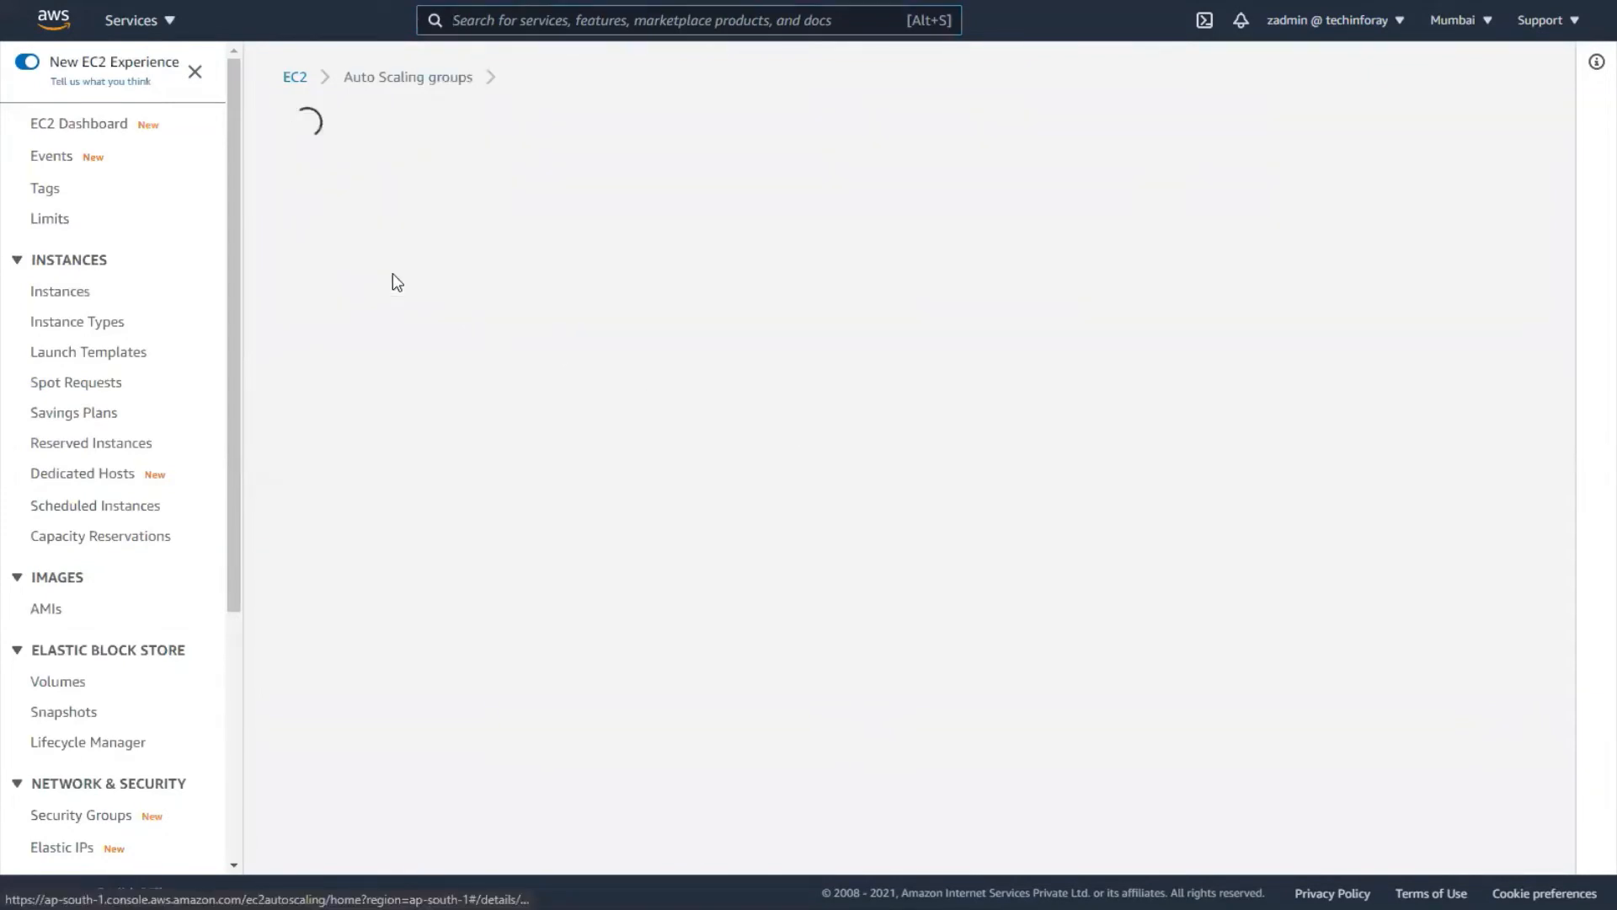
left_click(436, 132)
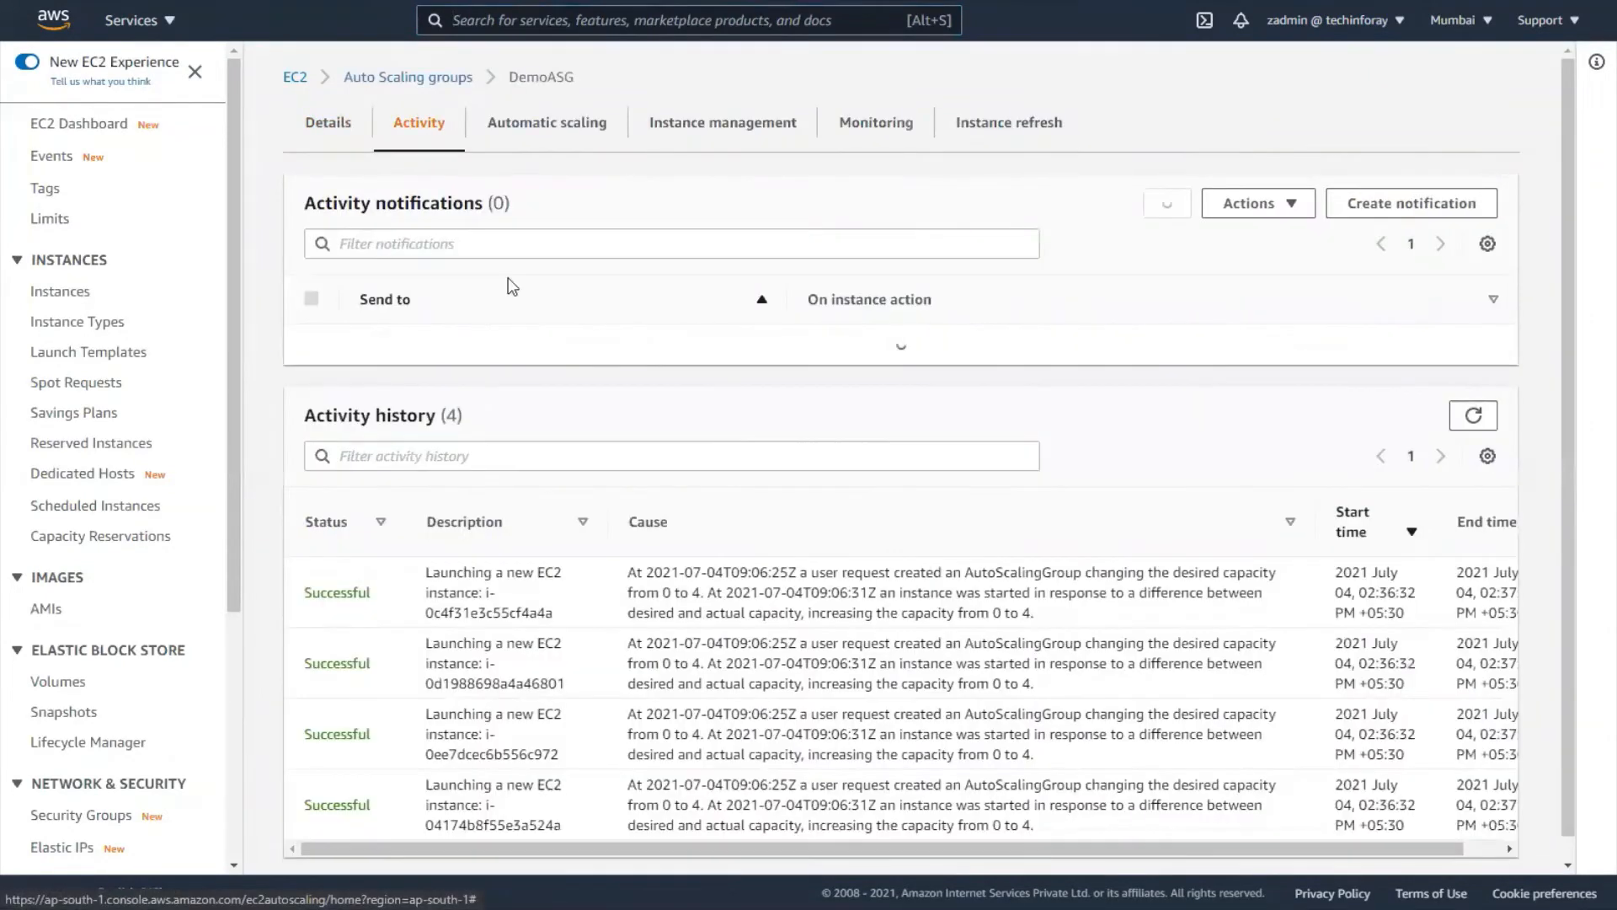
left_click(1472, 419)
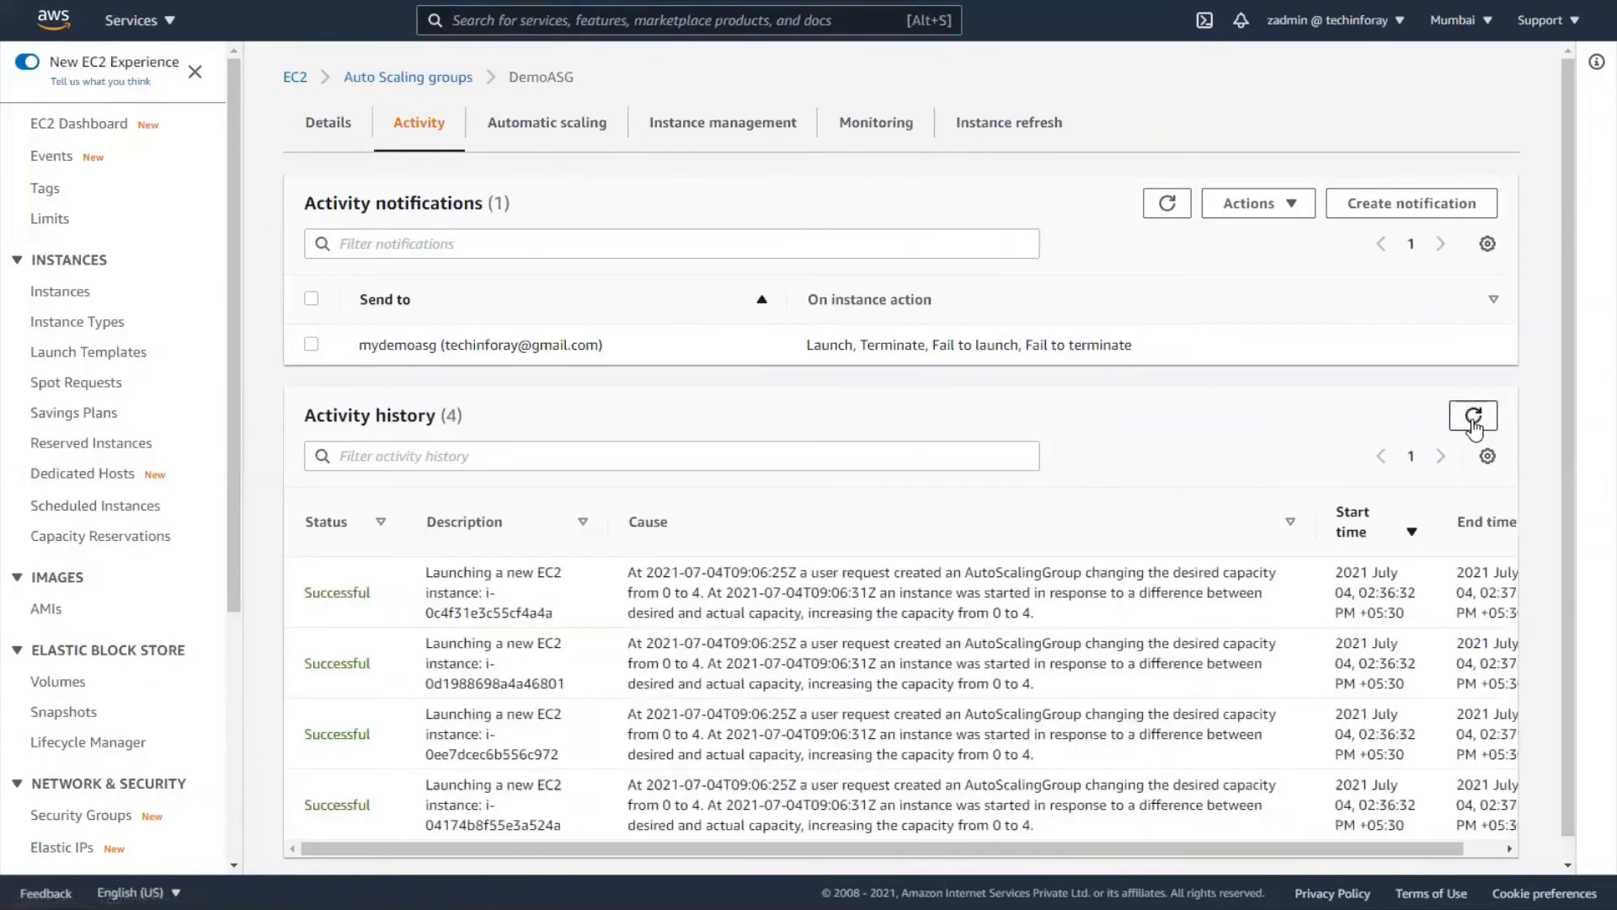
left_click(1470, 421)
left_click(1470, 421)
left_click(1470, 422)
left_click(1470, 421)
left_click(1470, 421)
left_click(1470, 421)
left_click(1470, 421)
left_click(1470, 421)
key("alt+Tab")
mouse_move(971, 371)
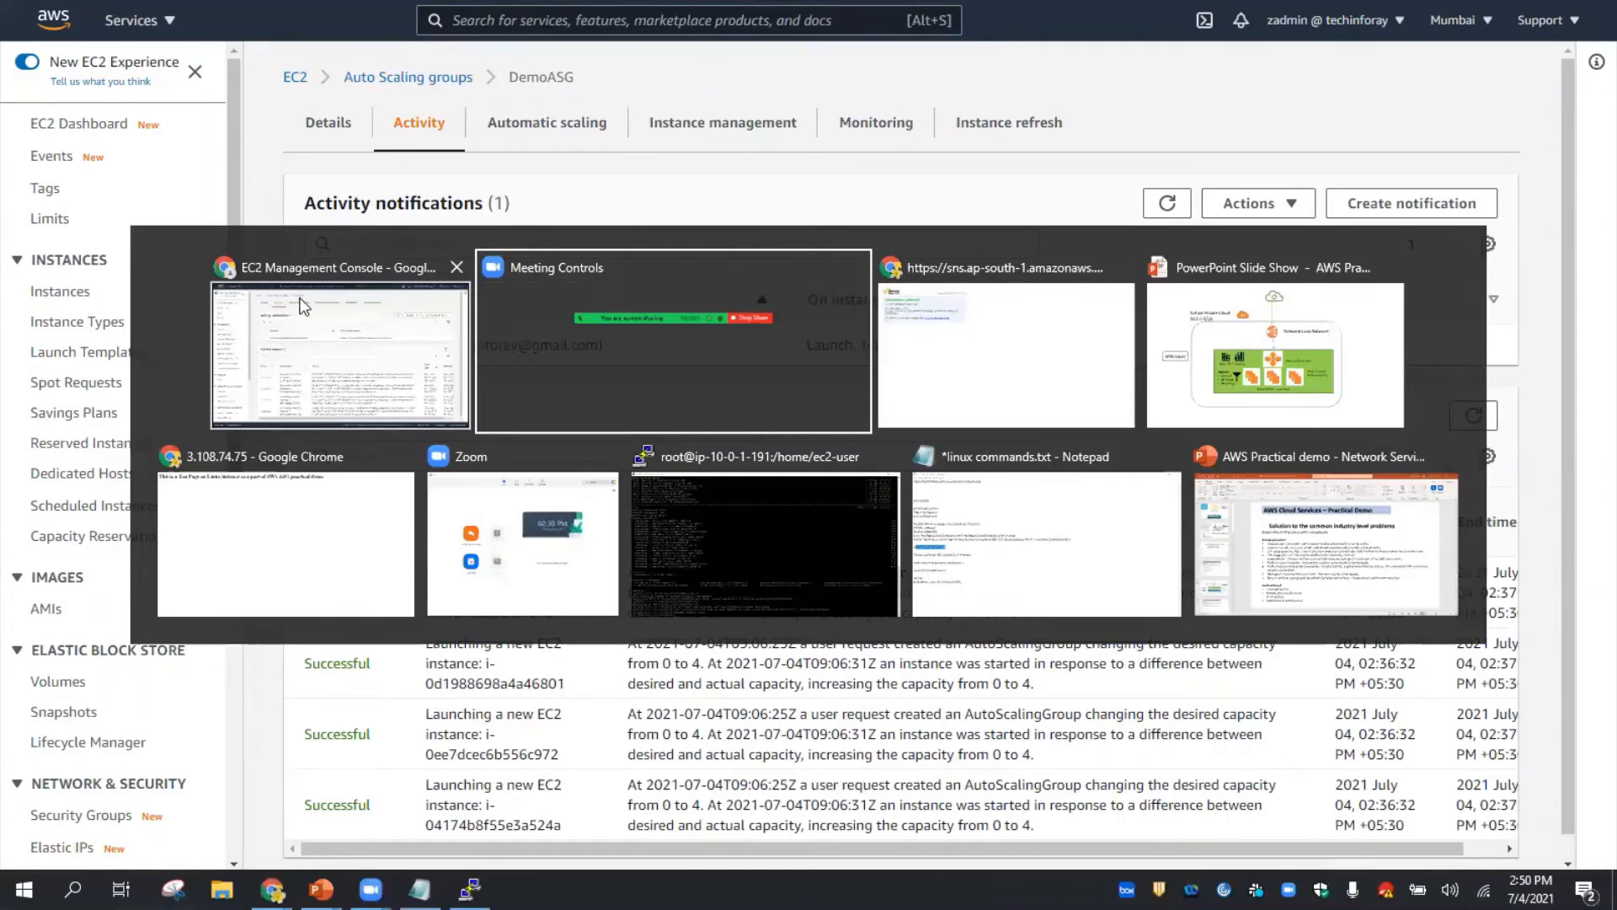
- Close the SNS subscription confirmation tab, leaving full-screen mode
left_click(1041, 363)
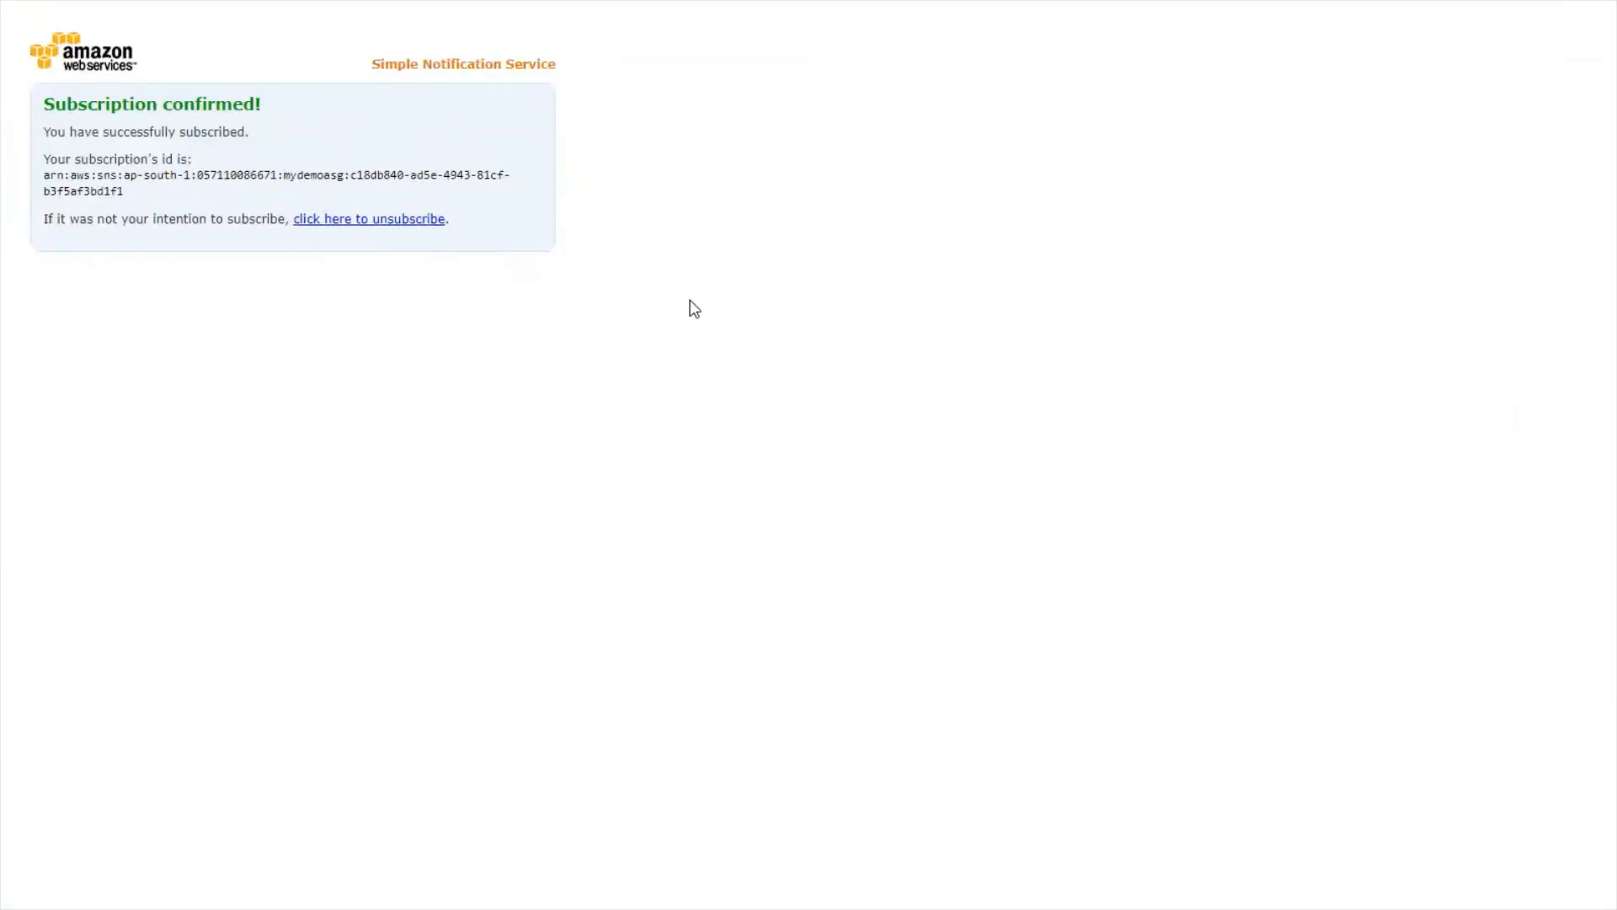
double_click(702, 336)
key("F11")
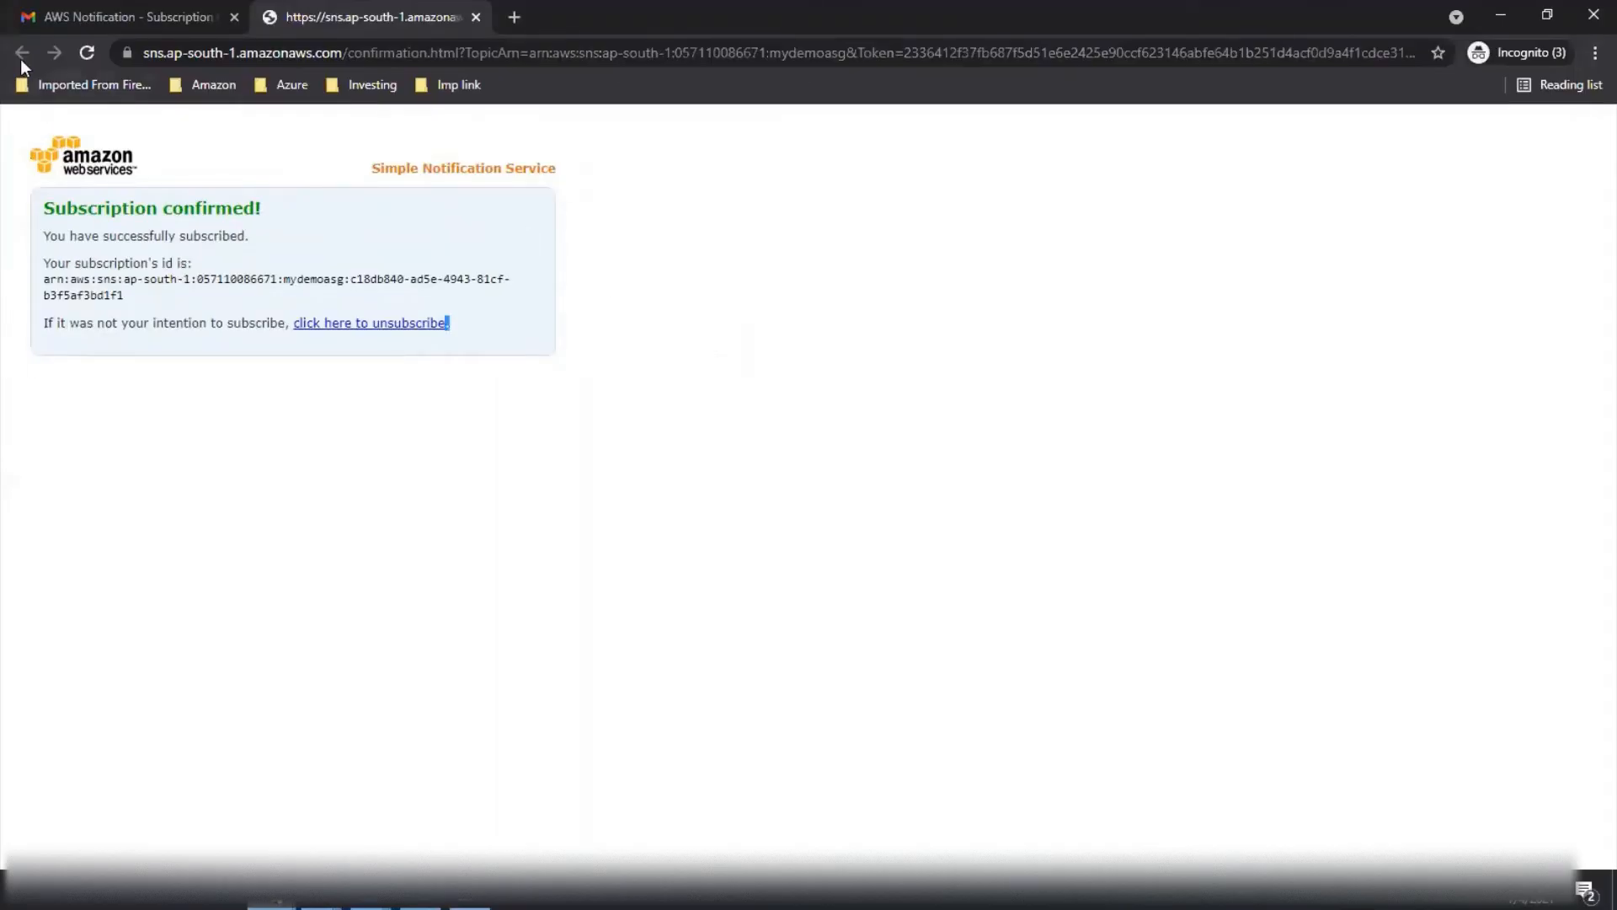
left_click(476, 17)
- Read the DemoASG termination email reporting instance i-04174b8f55e3a524a terminated after a health check
left_click(283, 202)
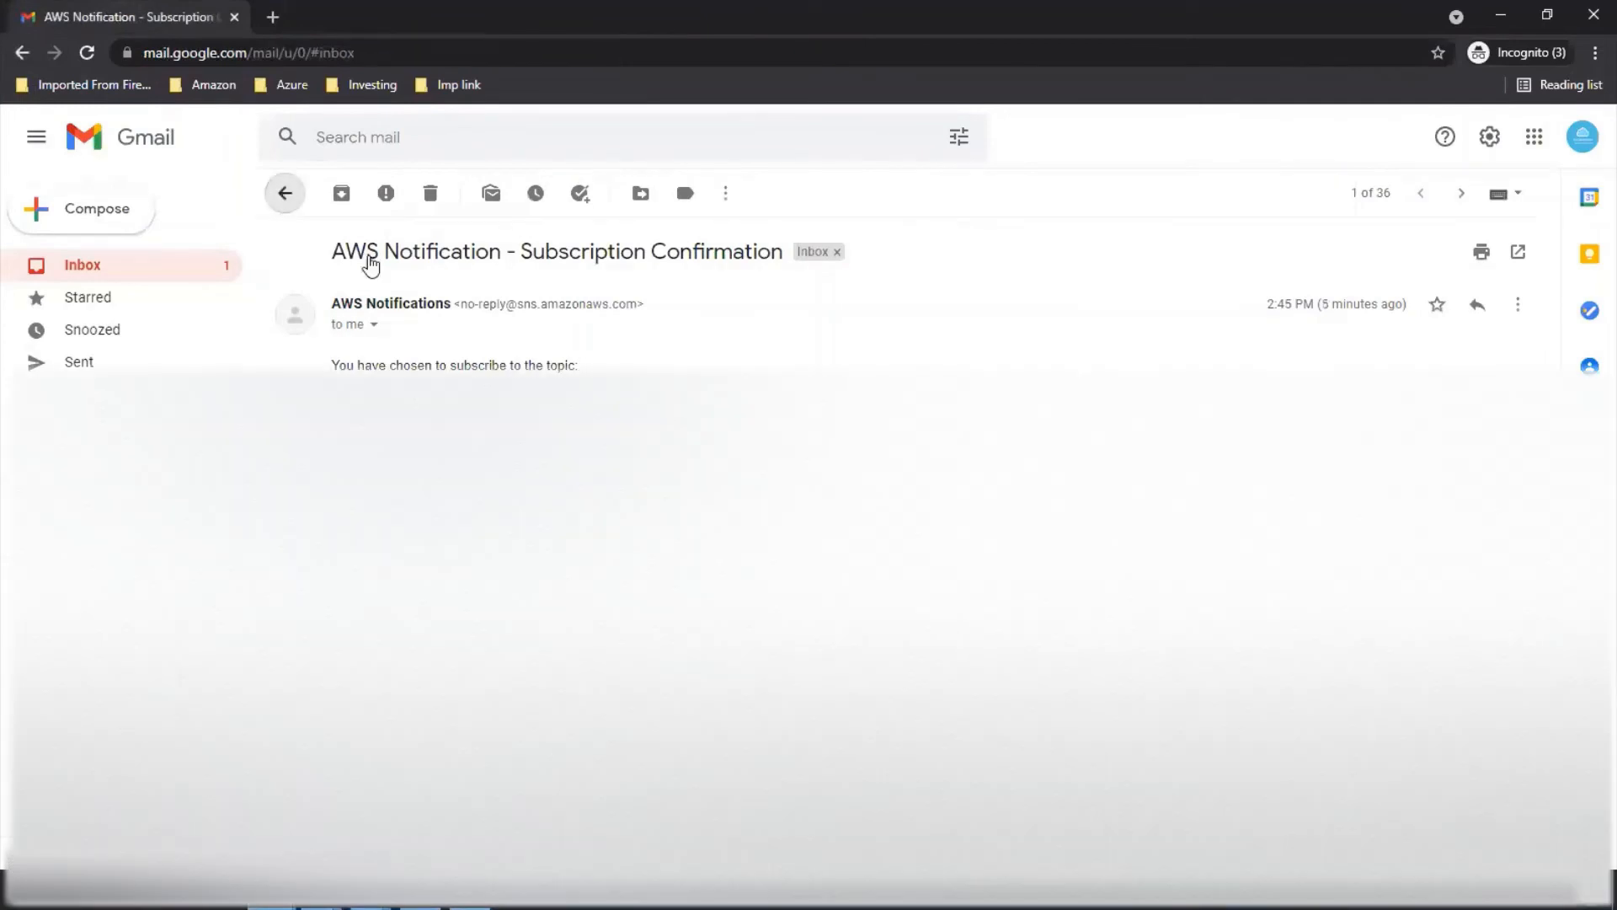
left_click(746, 297)
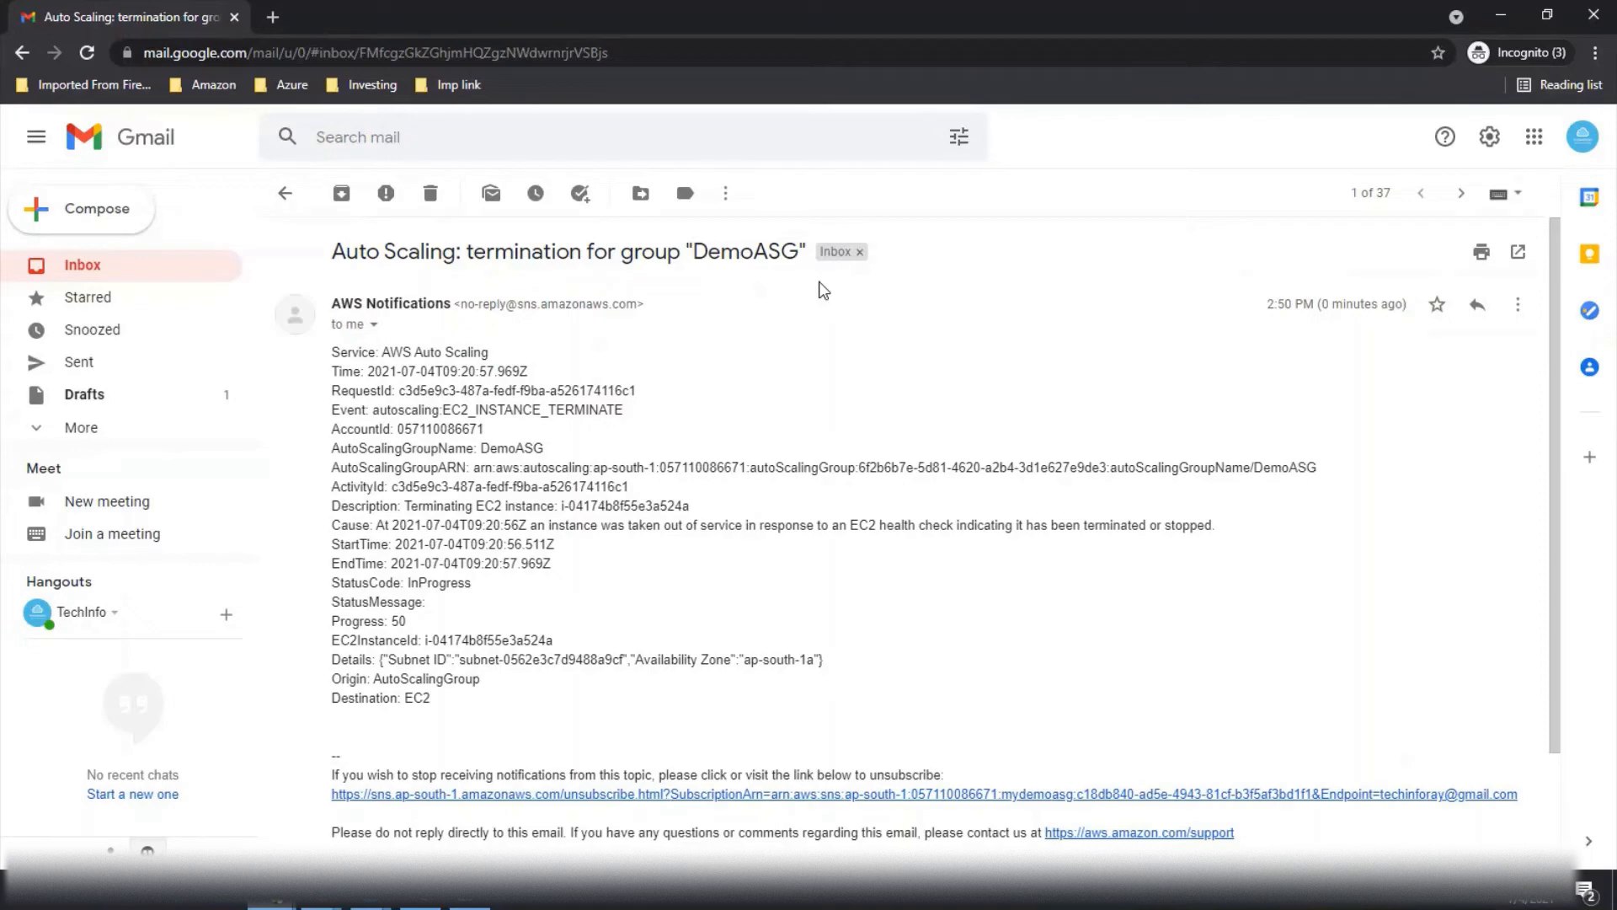
key("F11")
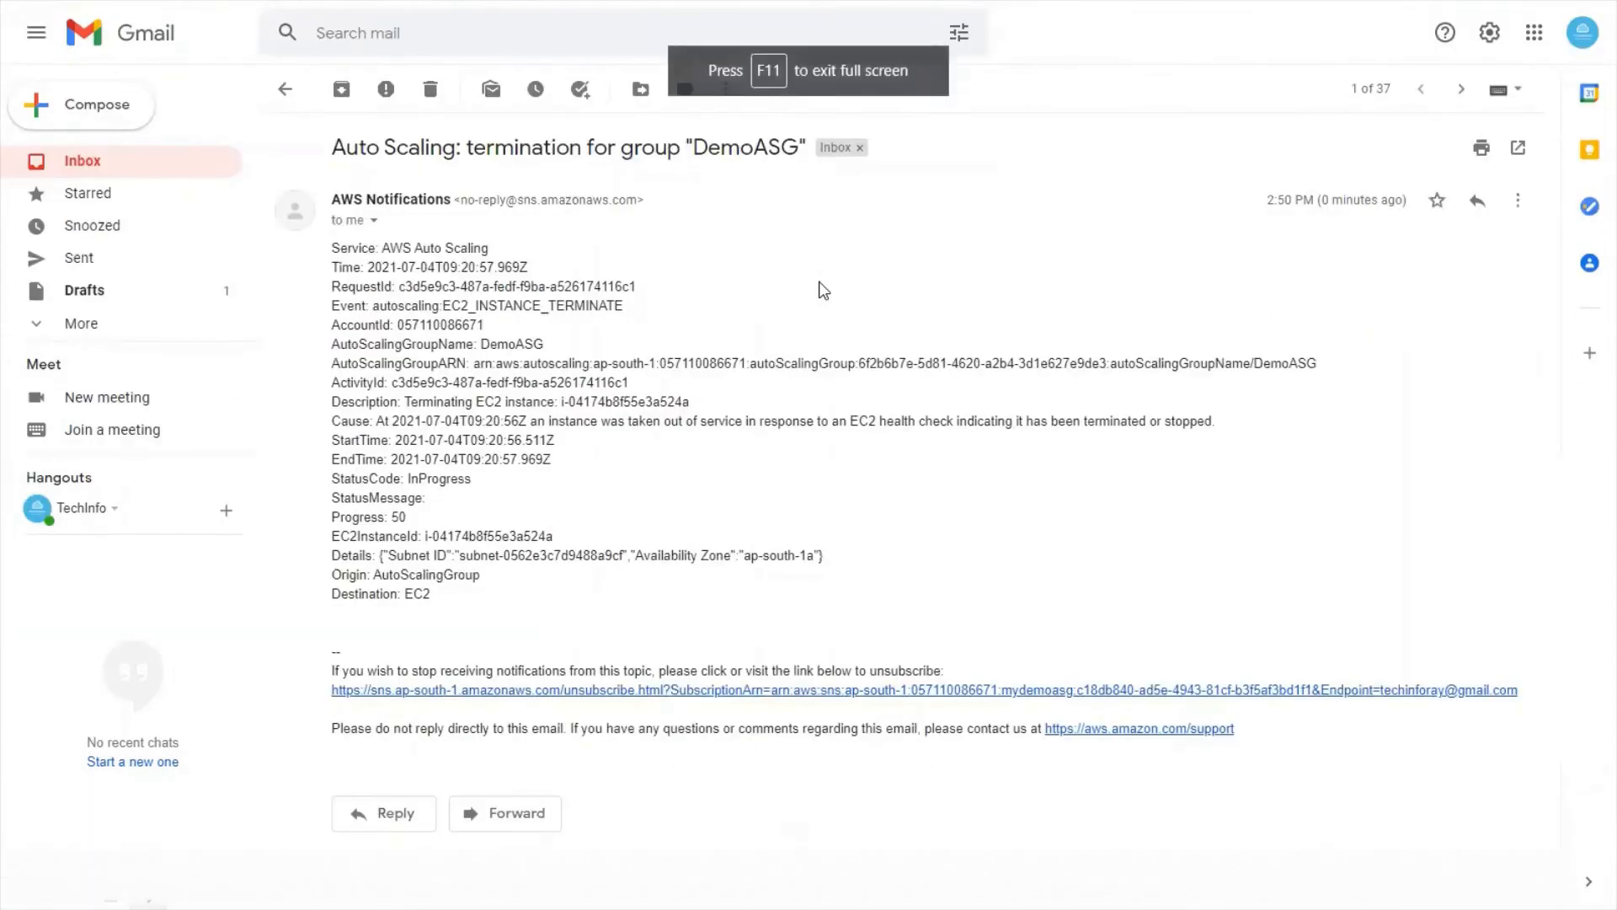
key("alt+Tab")
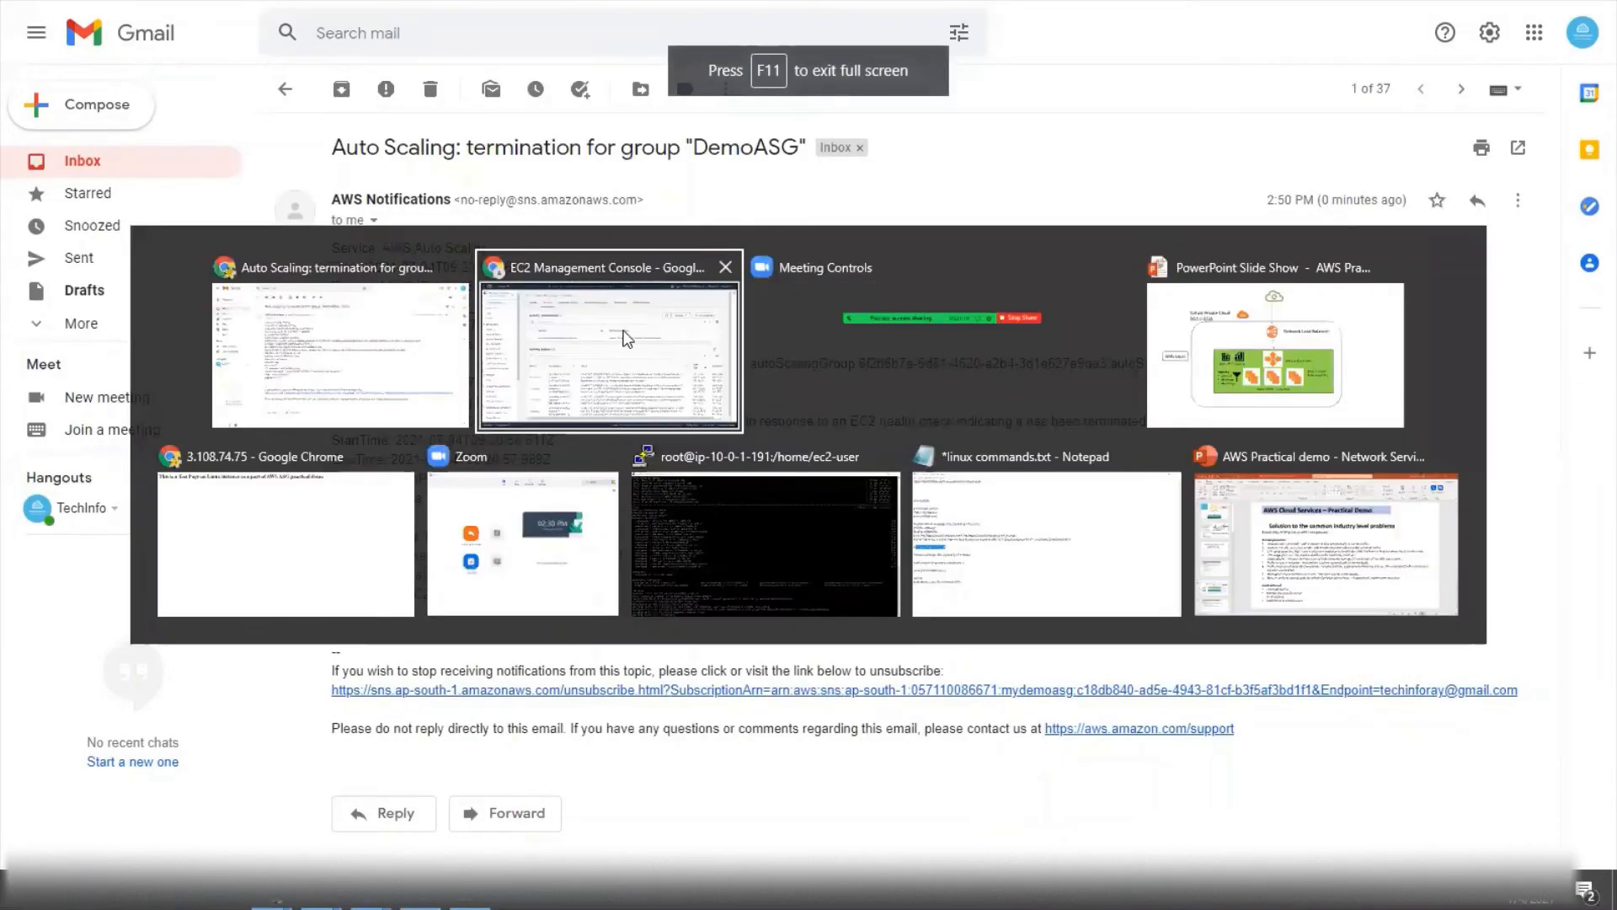
- Highlight DemoASG's replacement launch raising capacity from 3 to 4, then view Instances
left_click(640, 344)
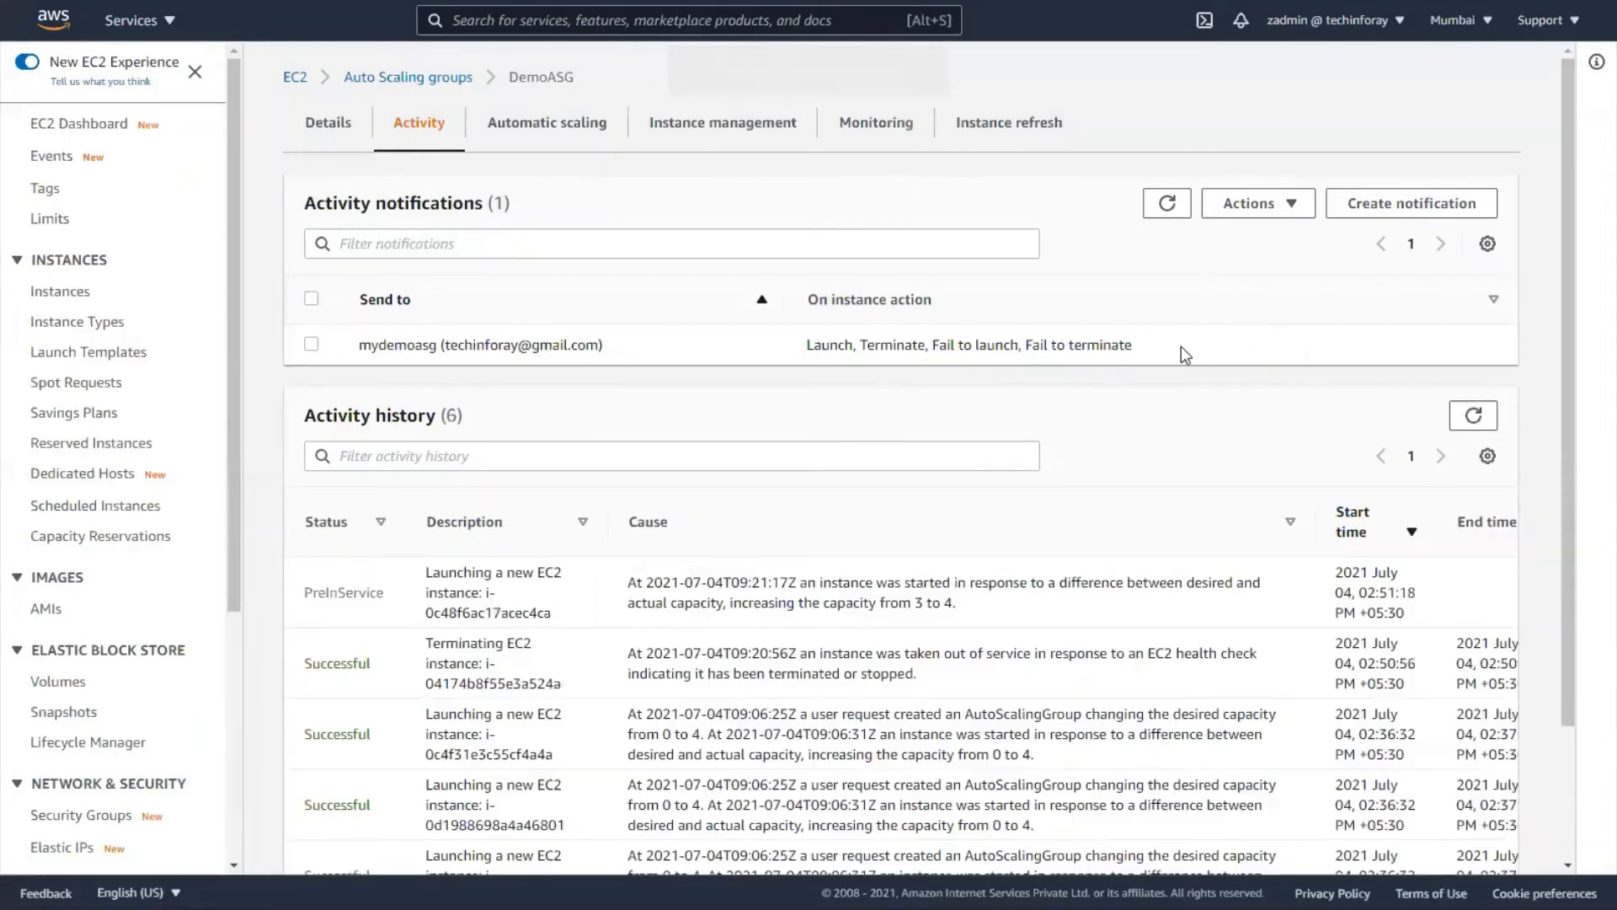
scroll(1181, 347, "down", 2)
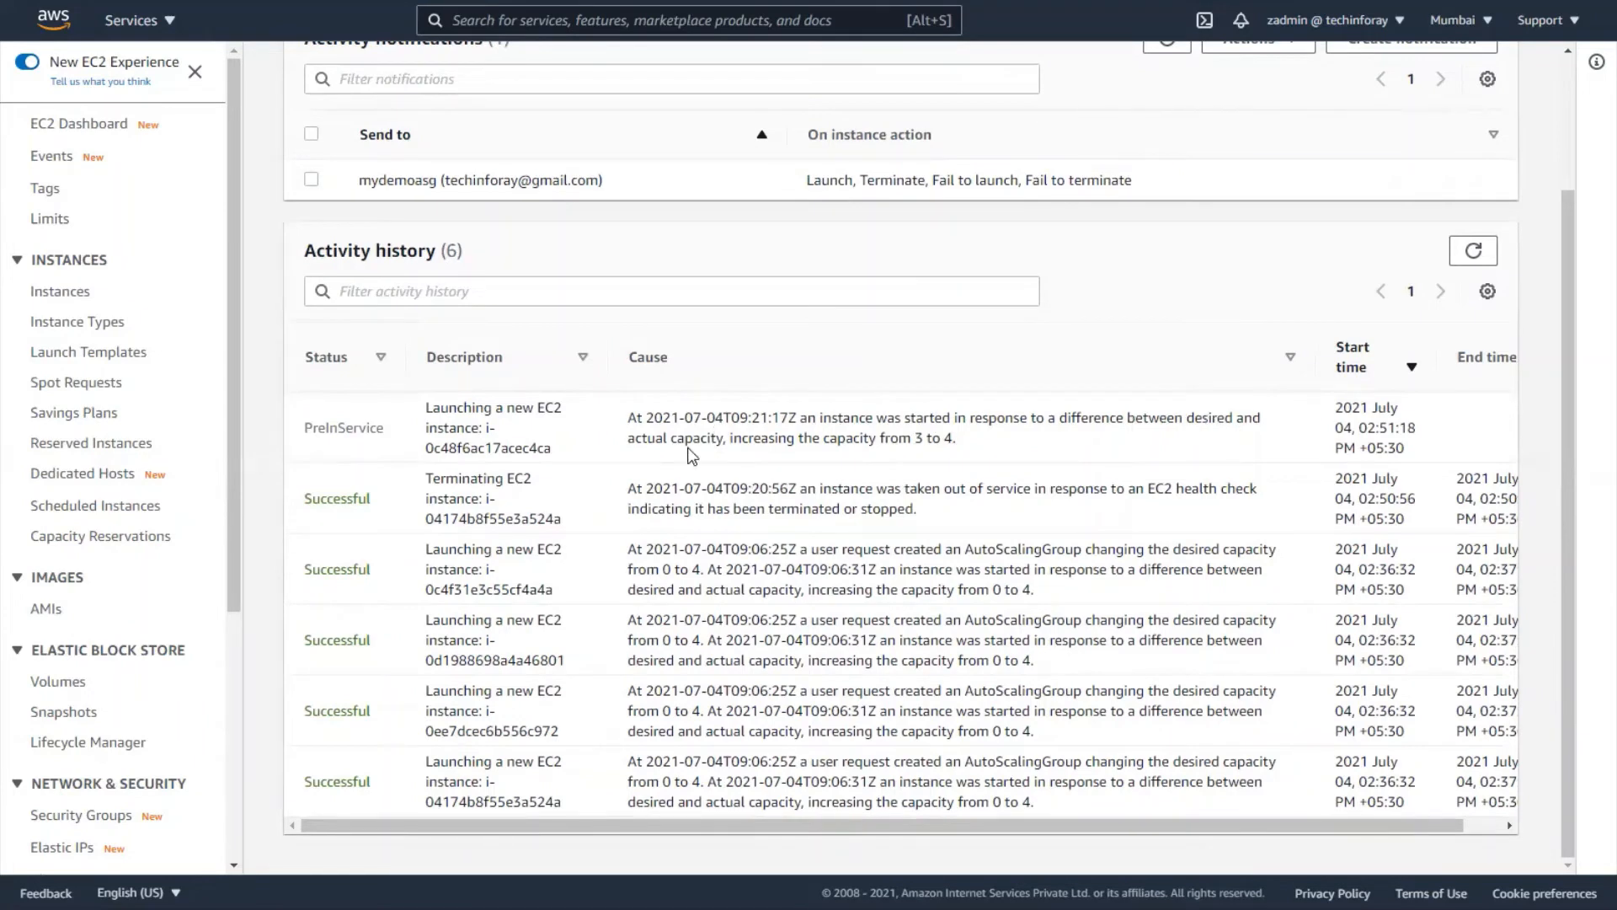
left_click_drag(757, 445, 952, 448)
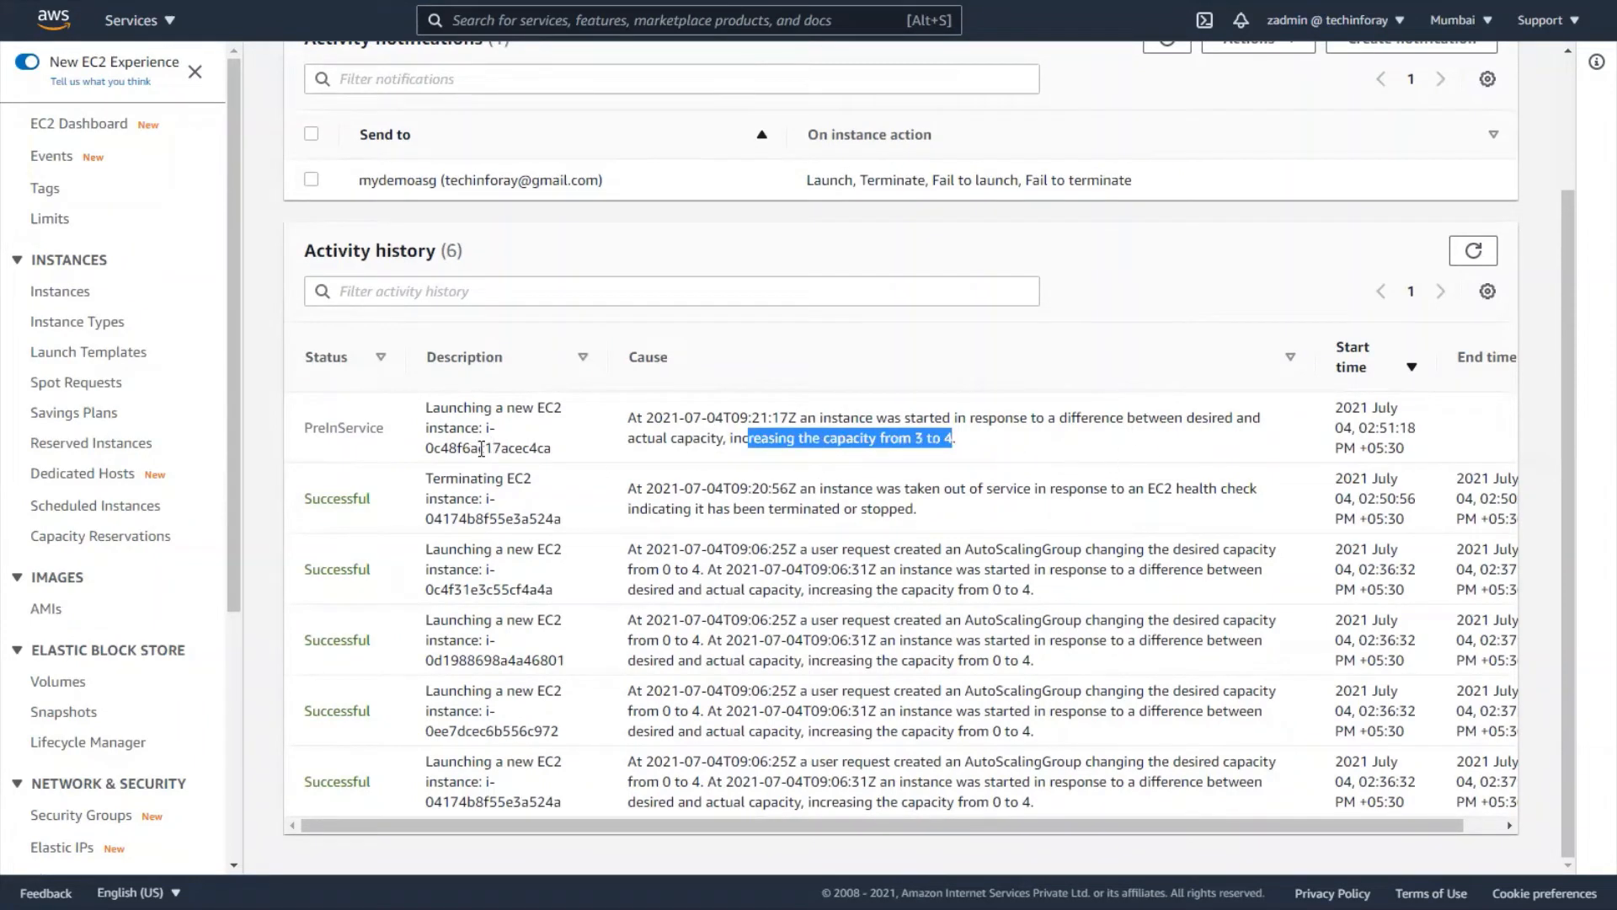
left_click(67, 291)
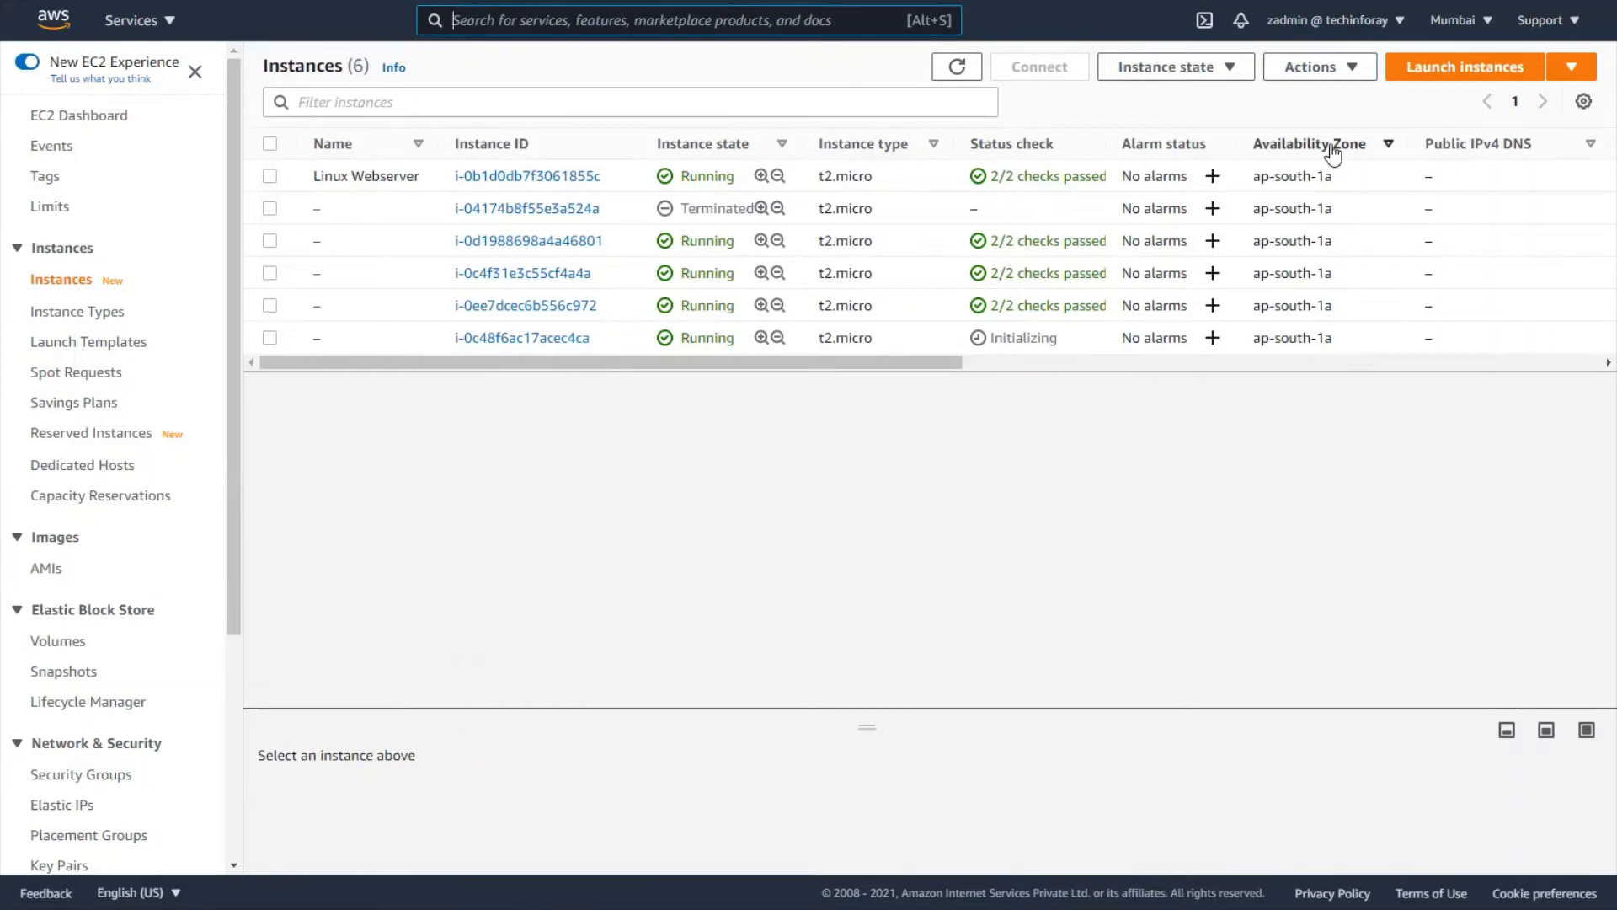
- Refresh the instances list and open Auto Scaling groups in a new tab
left_click(957, 81)
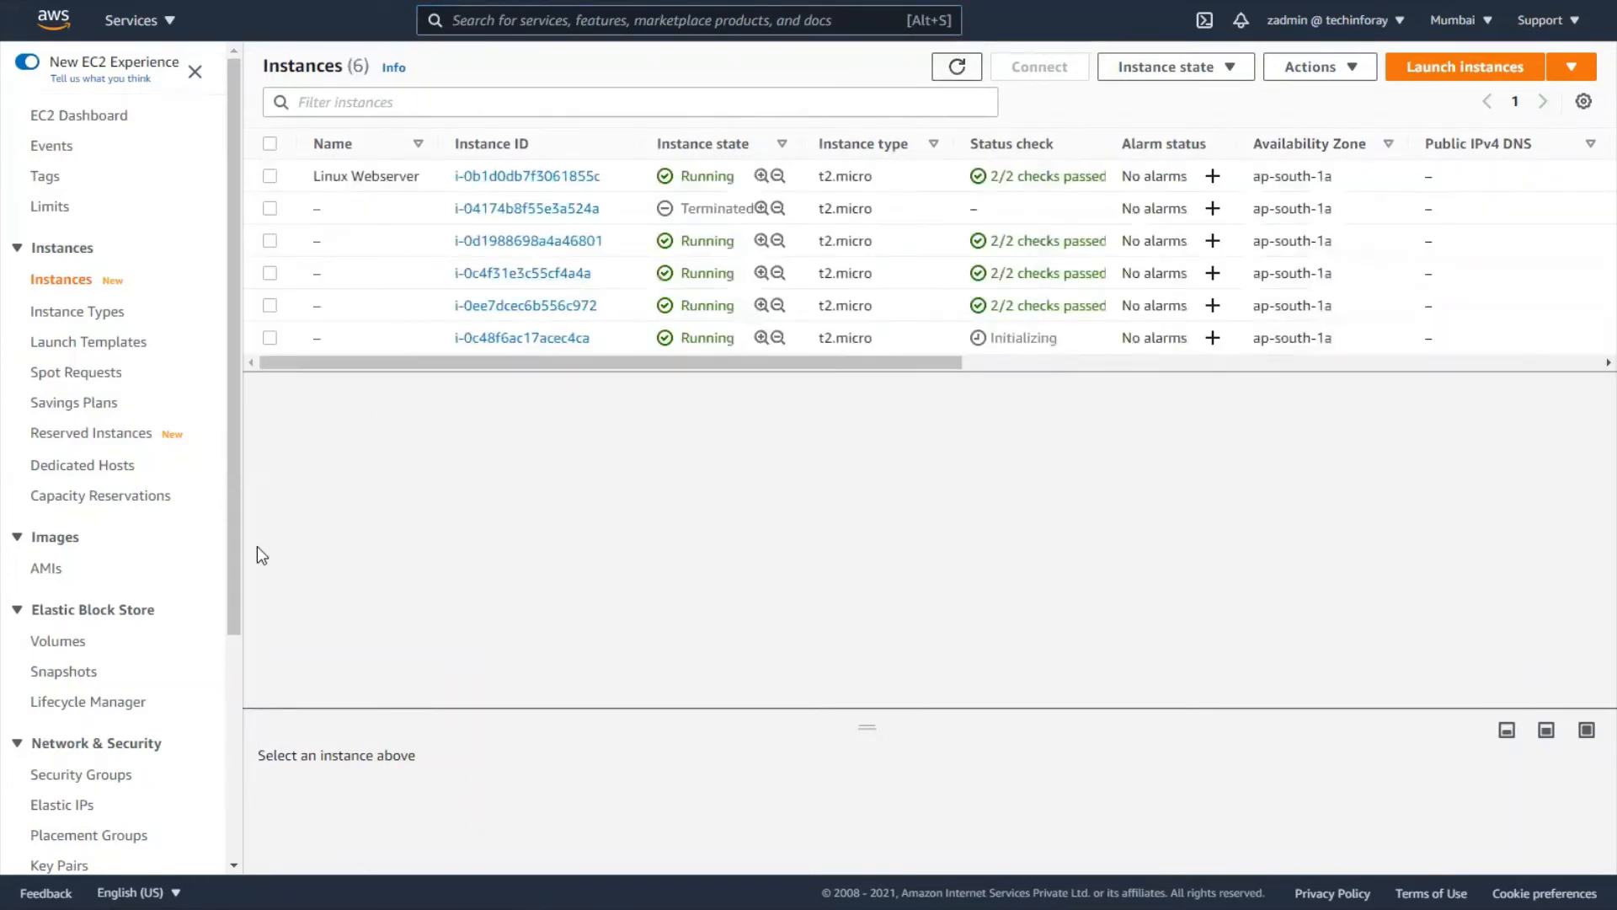
scroll(213, 617, "down", 4)
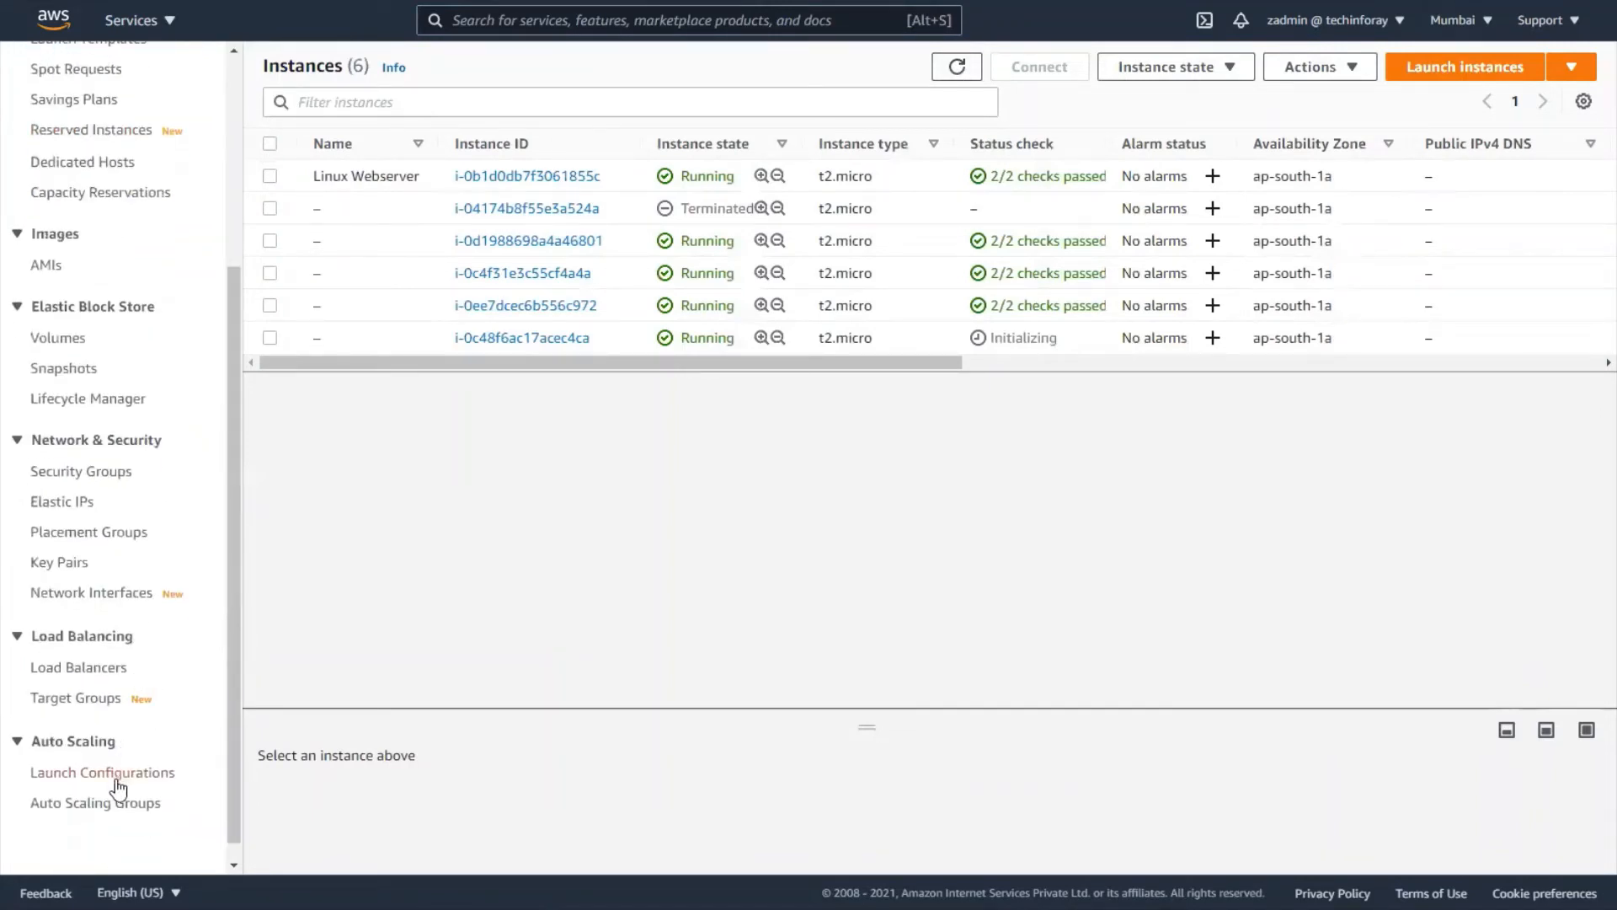
right_click(110, 803)
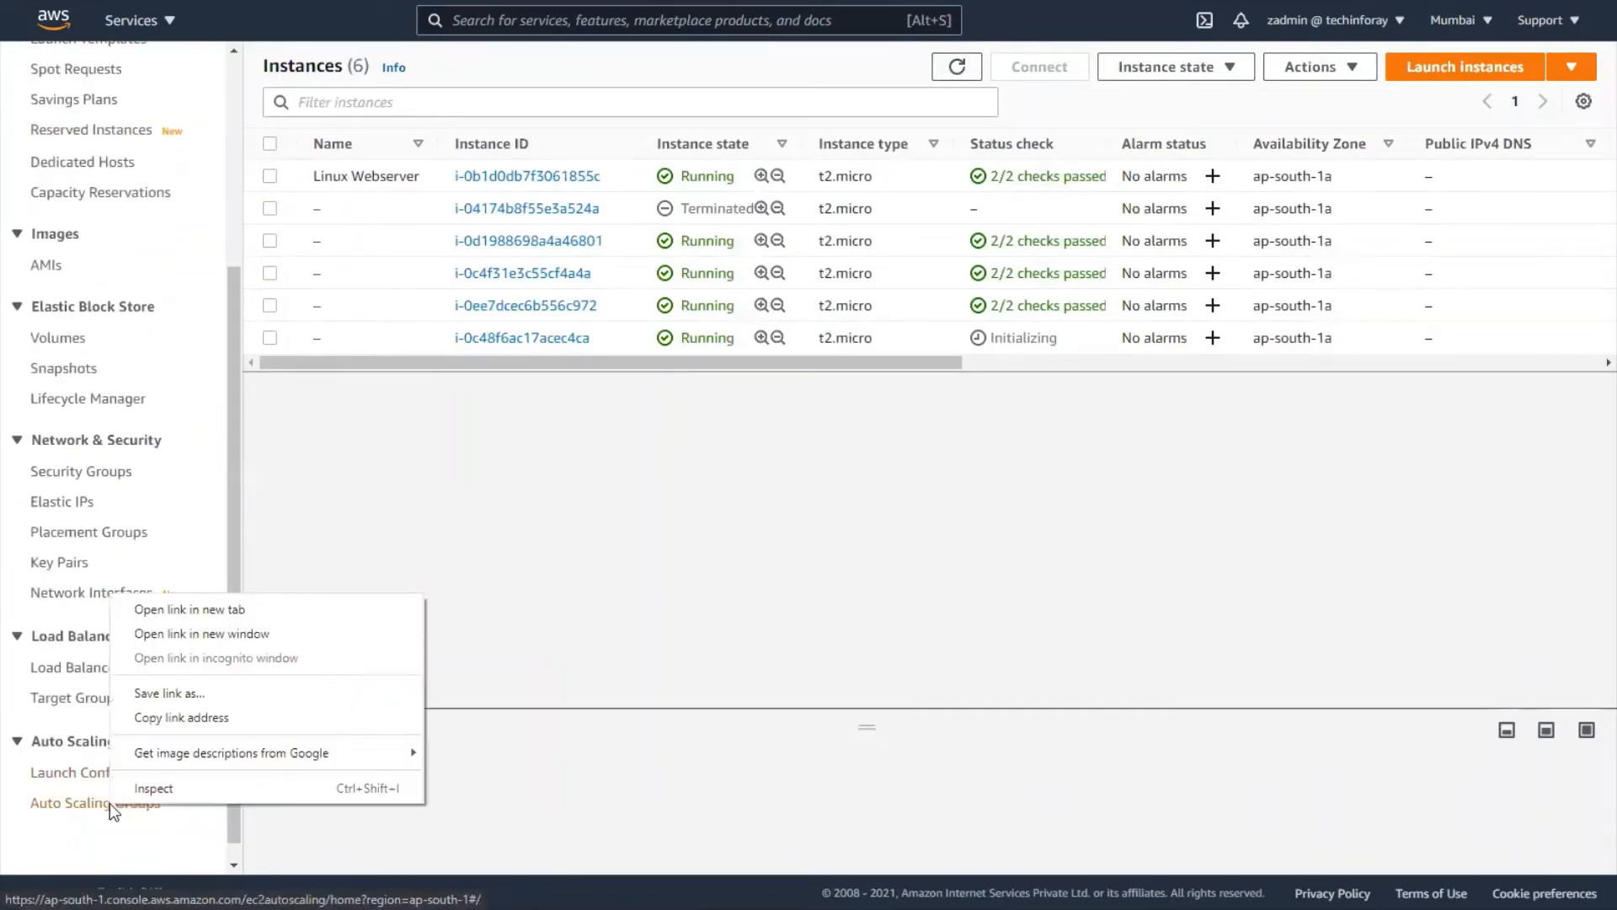
left_click(191, 611)
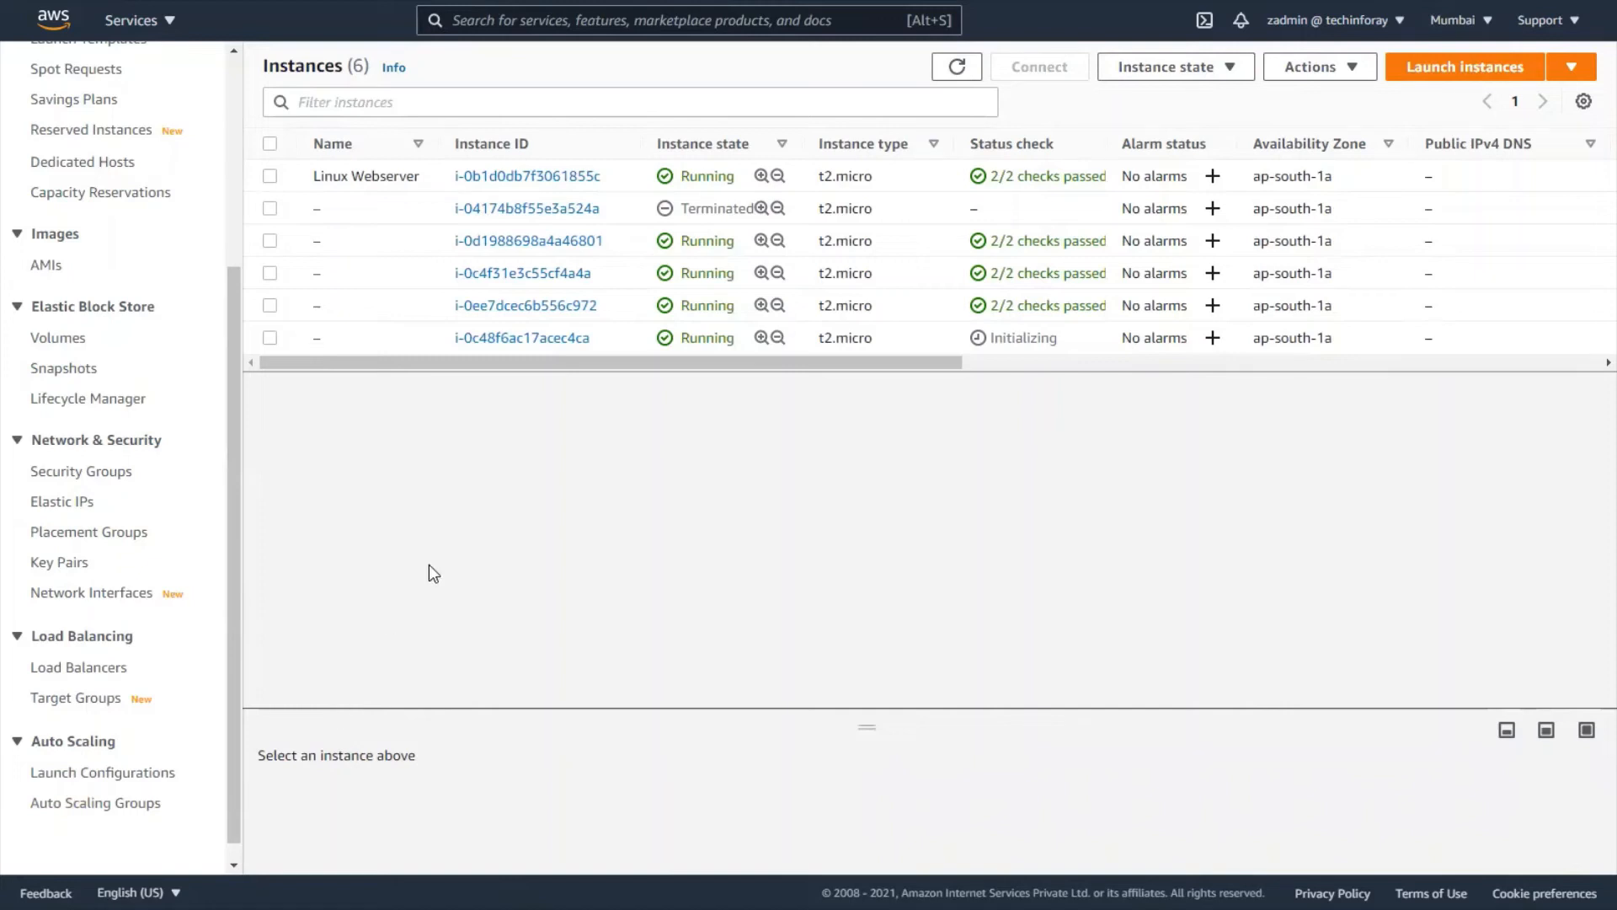
- Move the Auto Scaling groups tab into its own new browser window
key("F11")
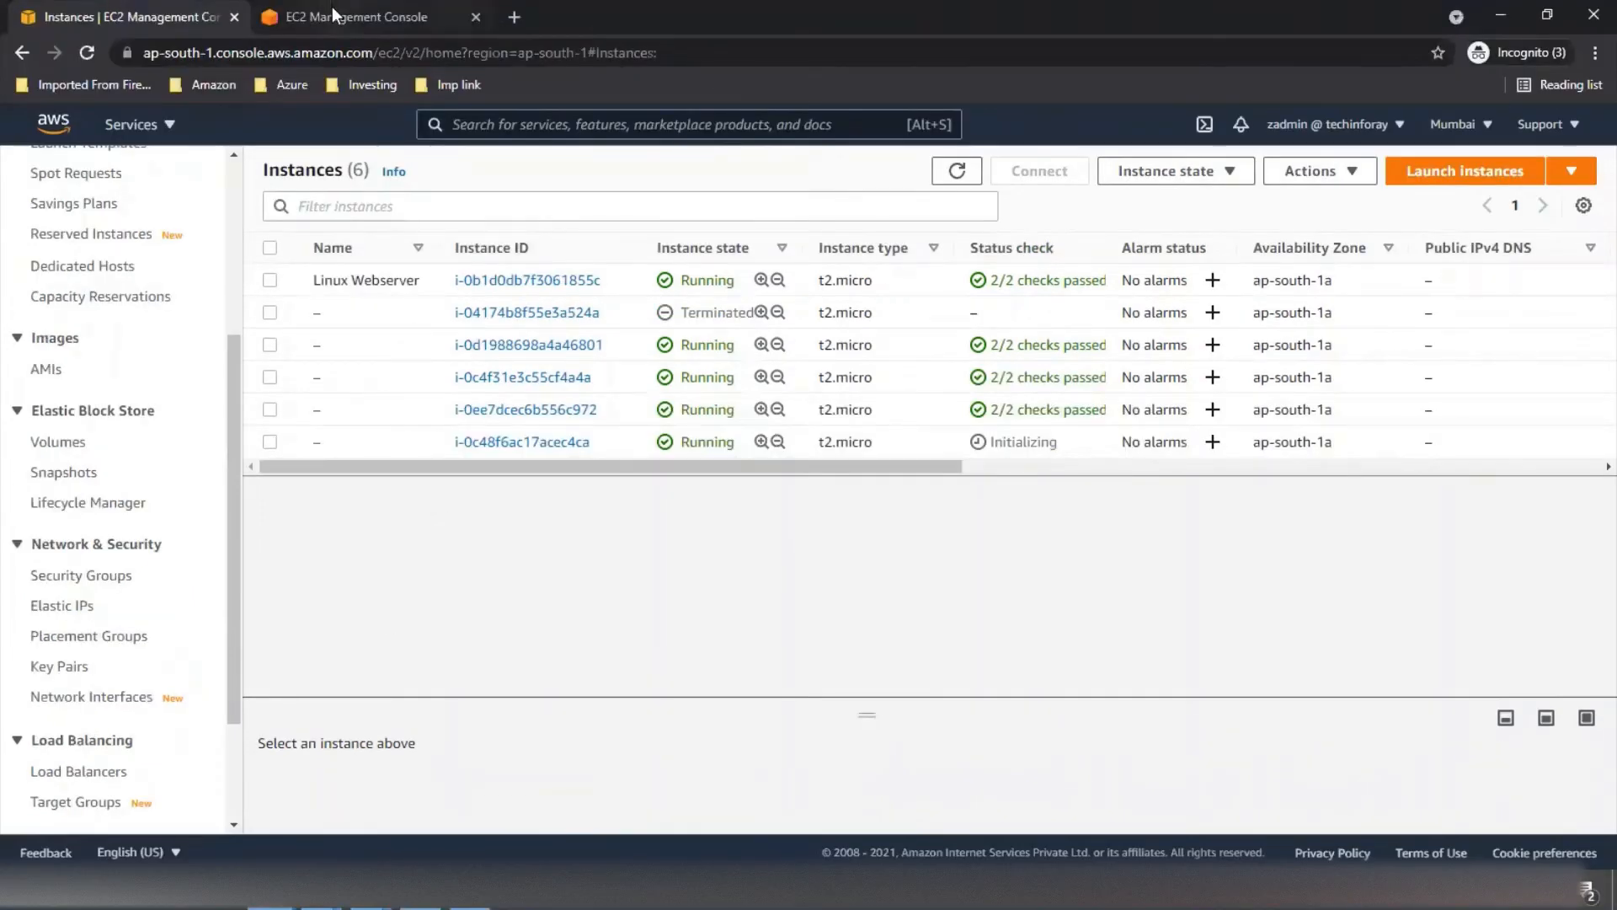
right_click(333, 15)
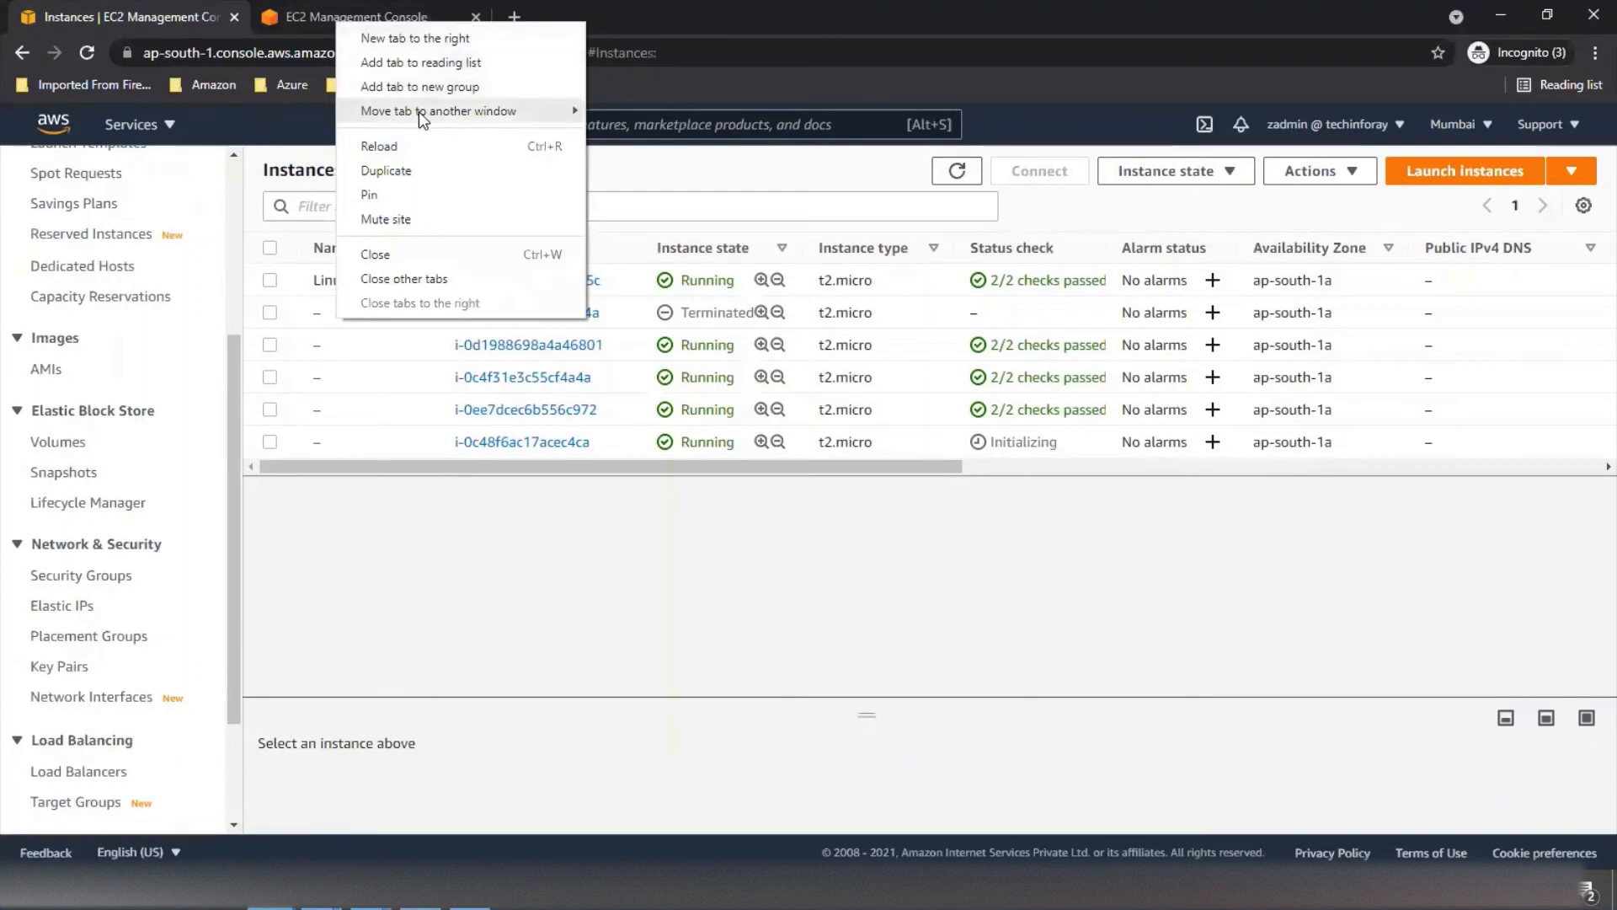
mouse_move(422, 116)
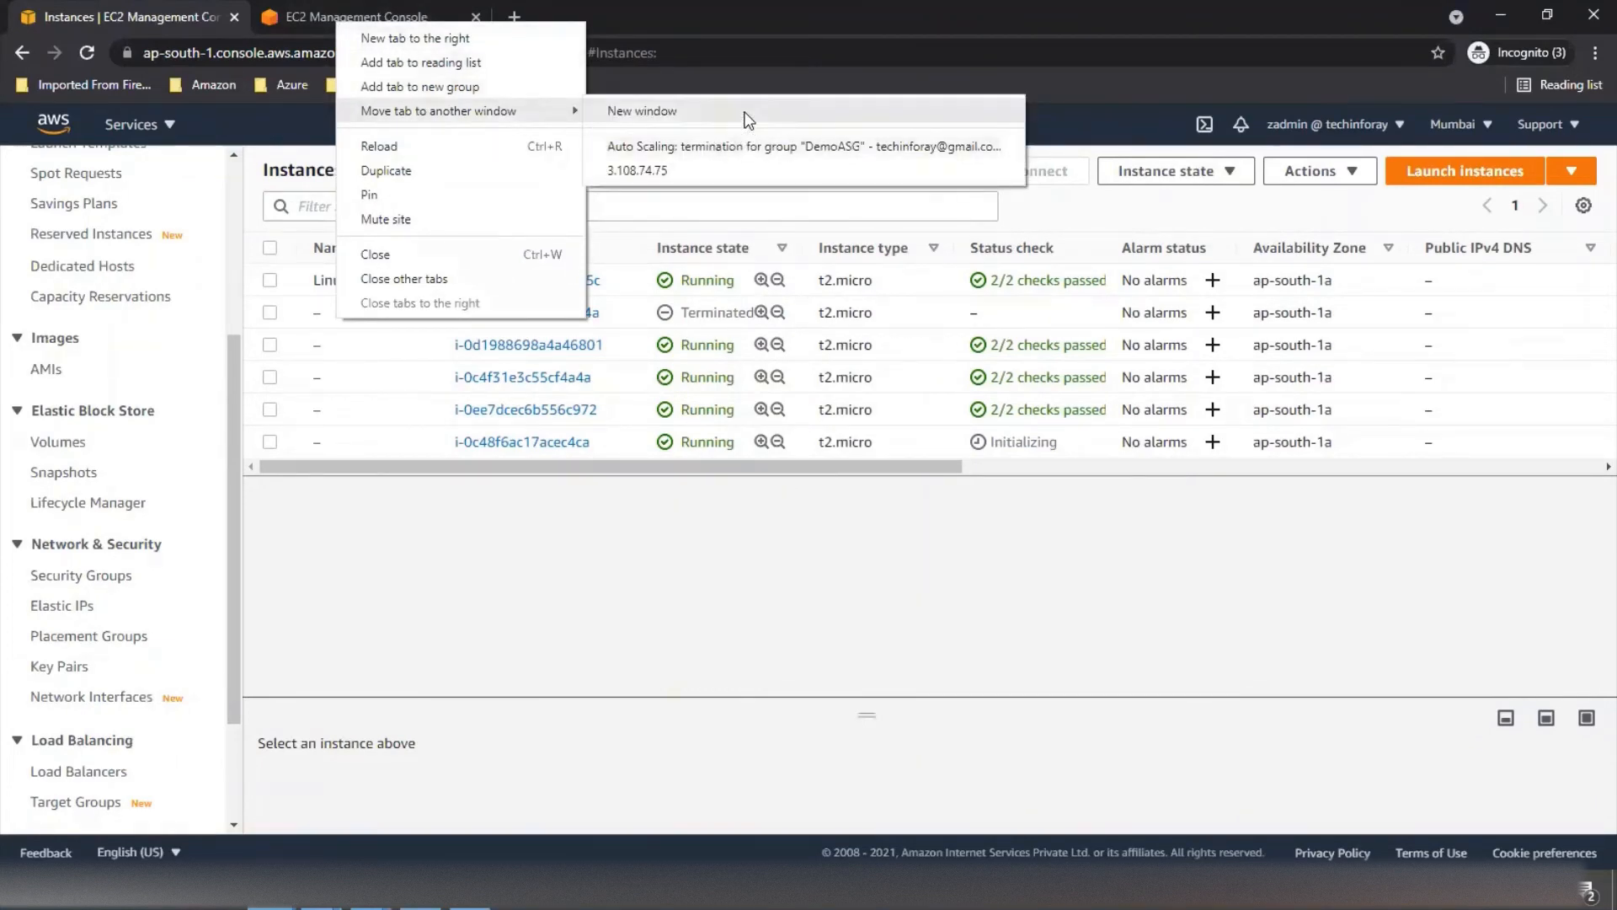
left_click(632, 111)
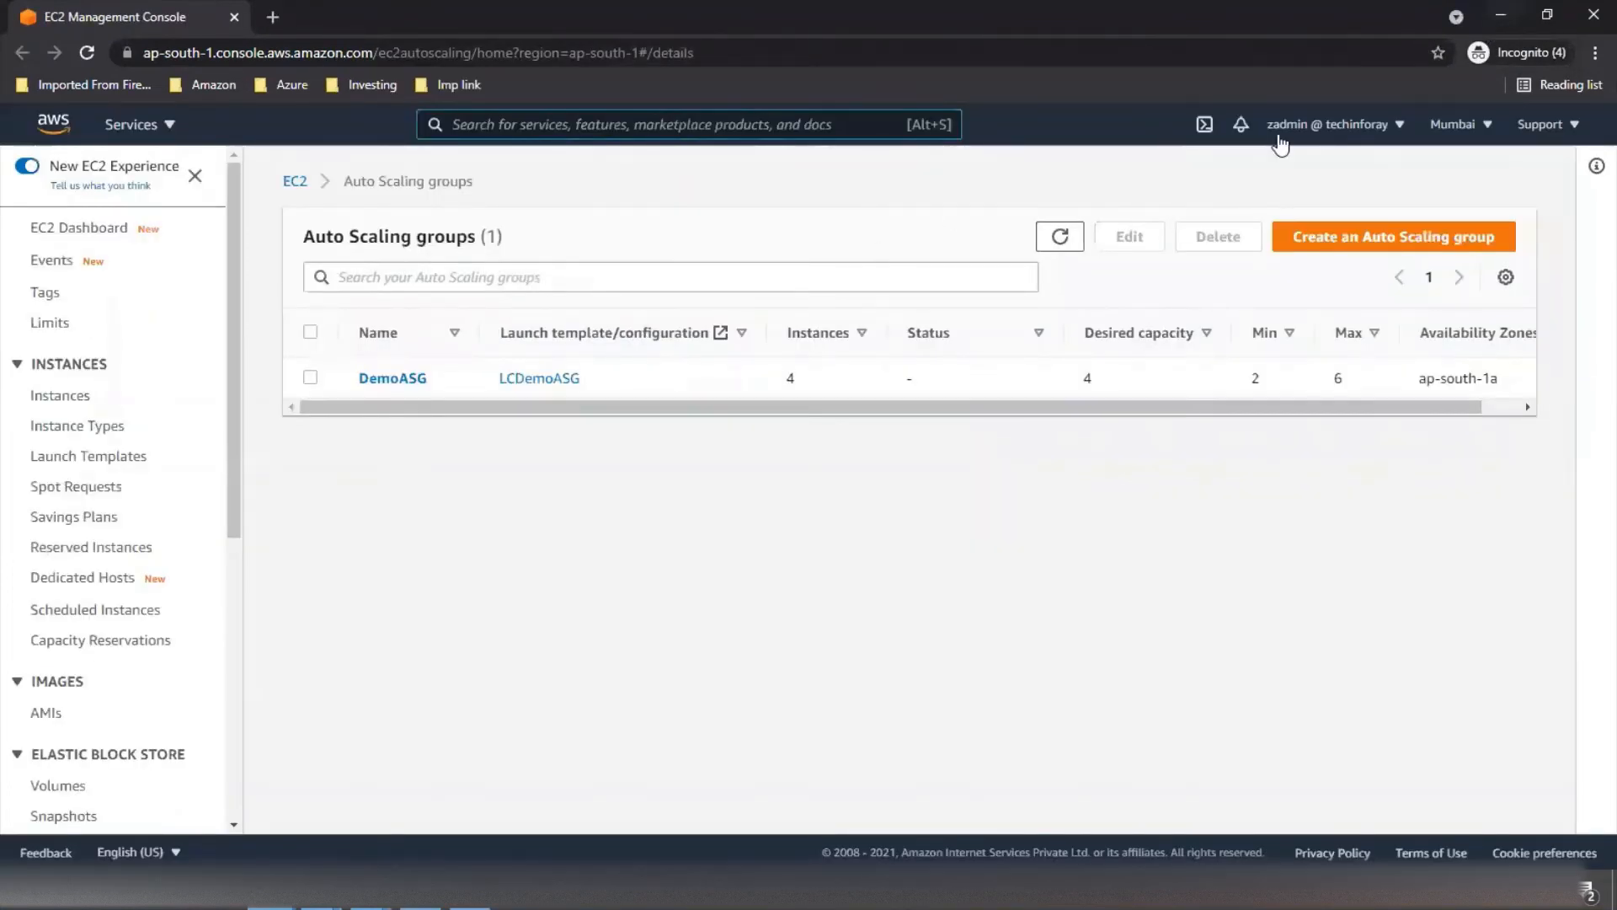
- In the new window, open DemoASG's activity history and highlight the latest launch's Cause
key("F11")
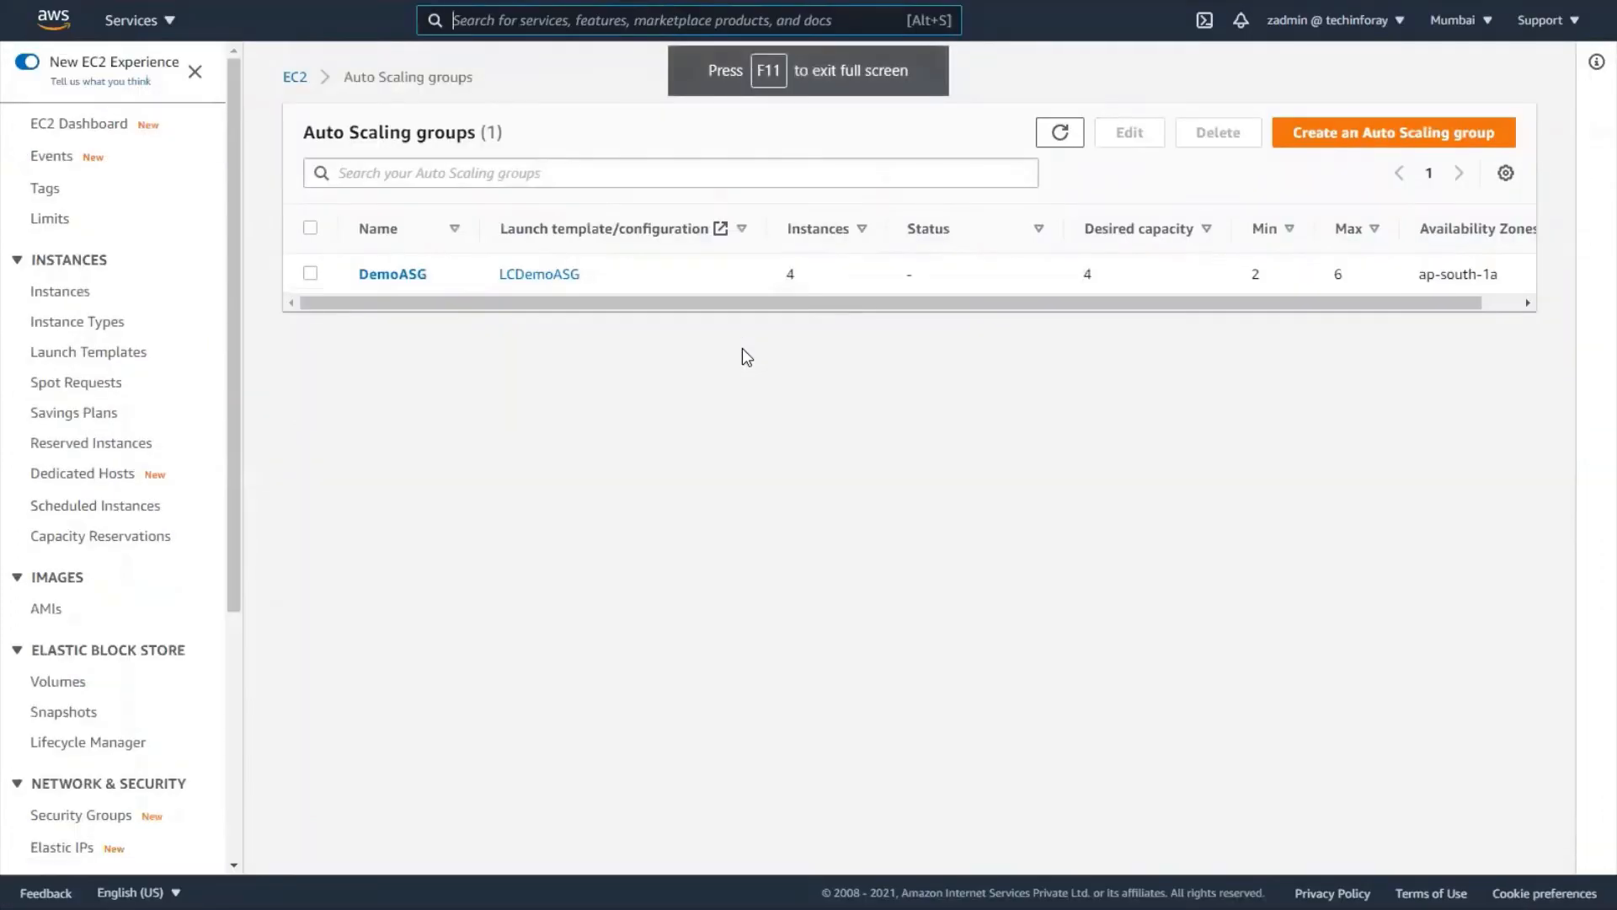
left_click(405, 268)
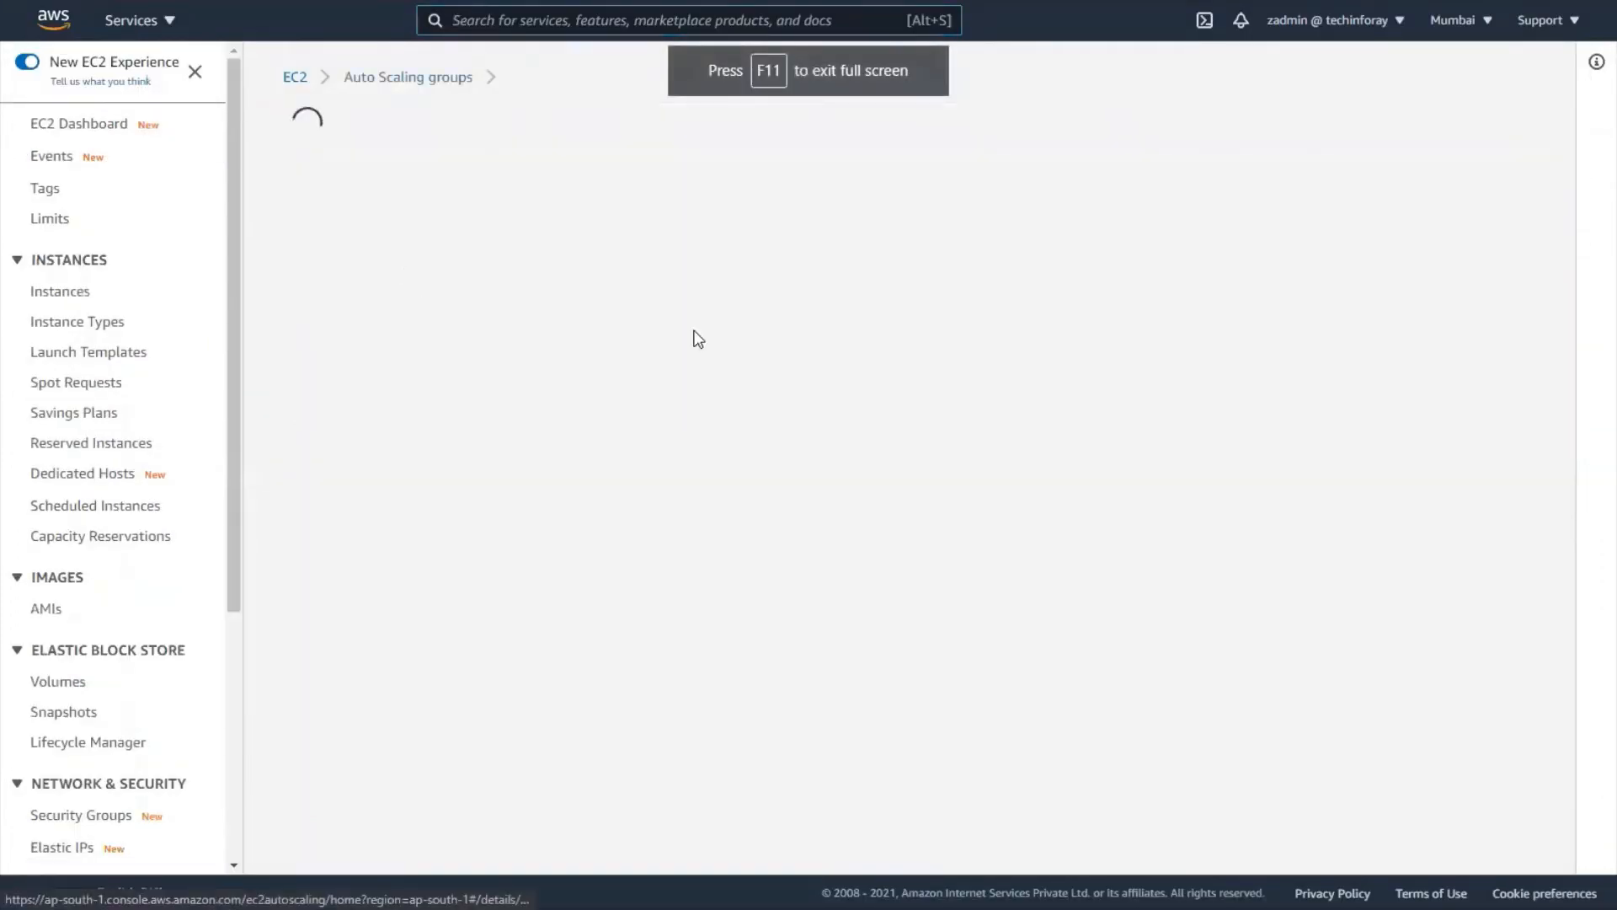
left_click(418, 122)
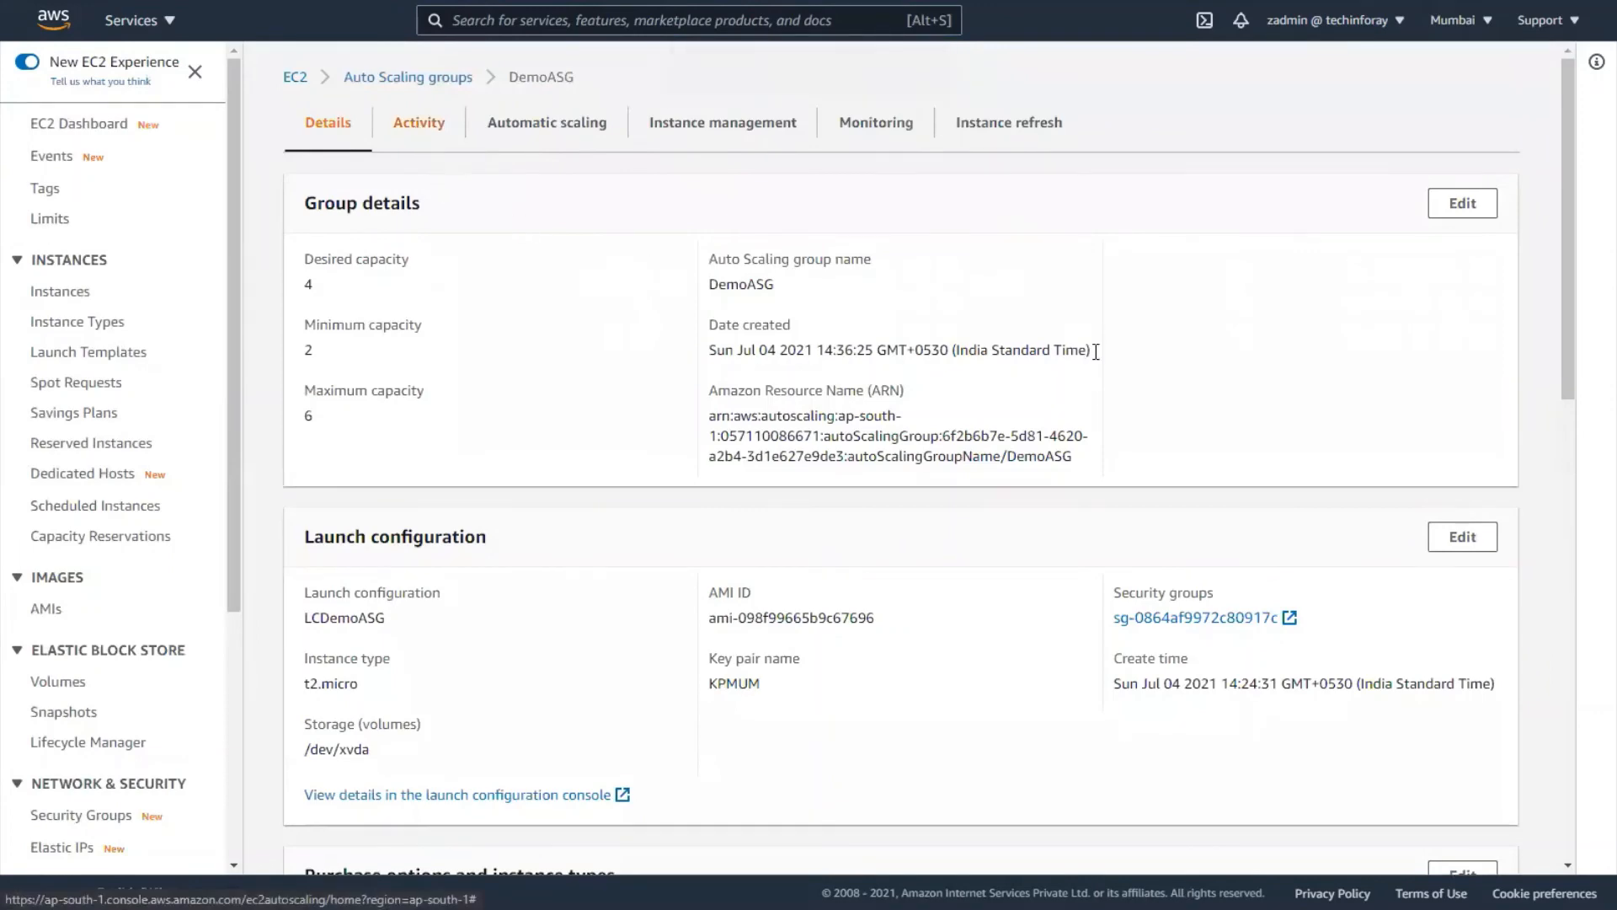
scroll(1292, 394, "down", 3)
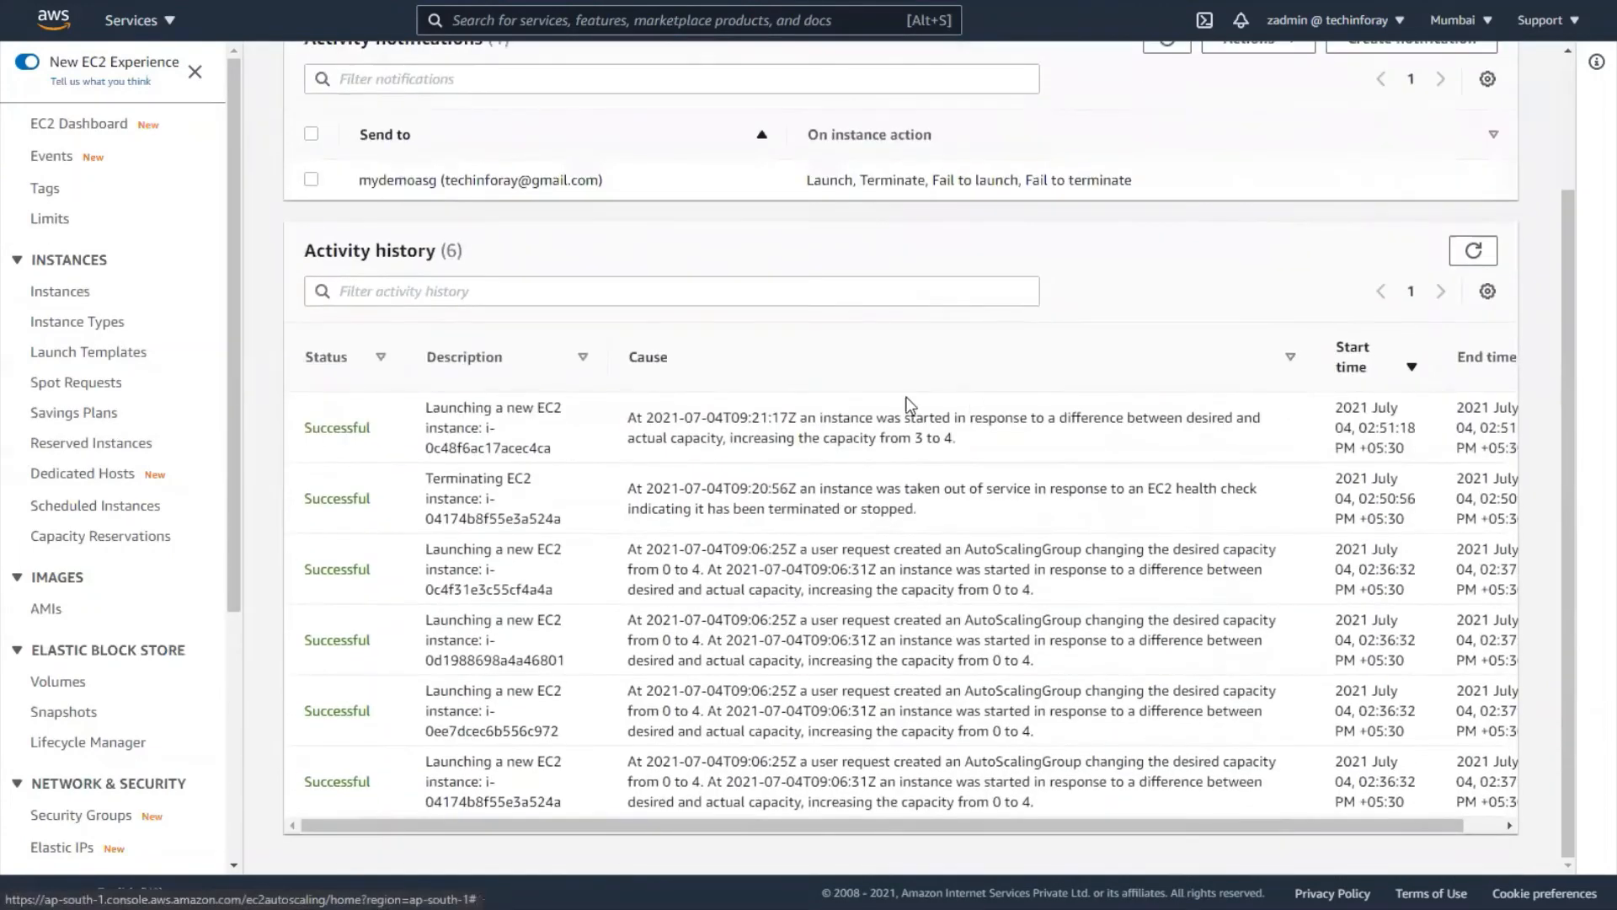
left_click_drag(806, 414, 1195, 439)
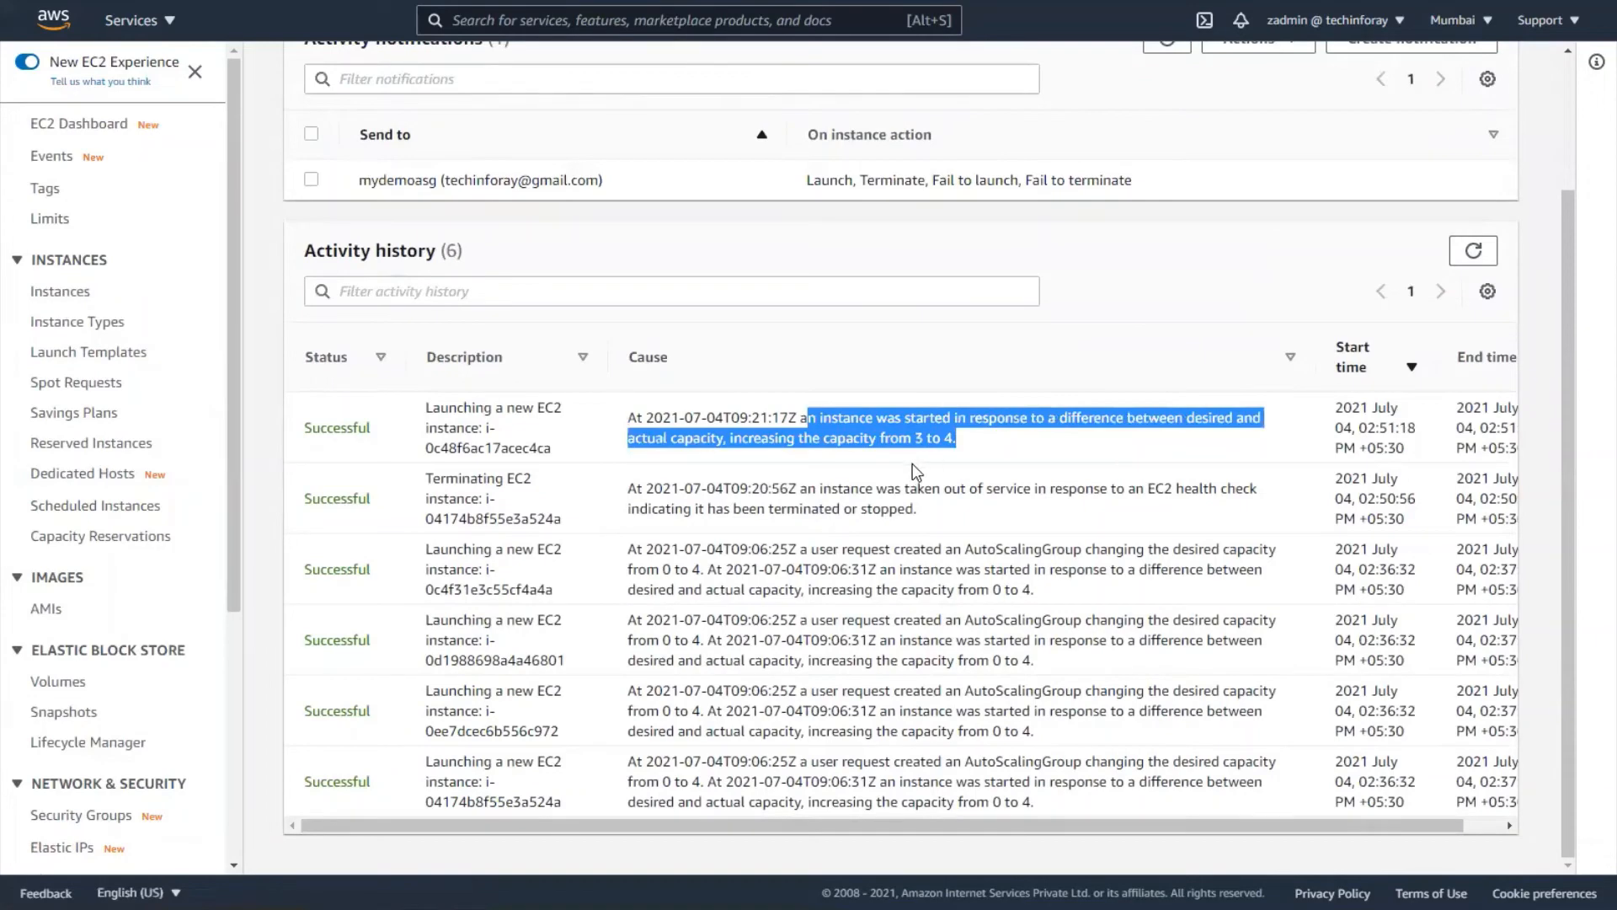
scroll(754, 290, "up", 3)
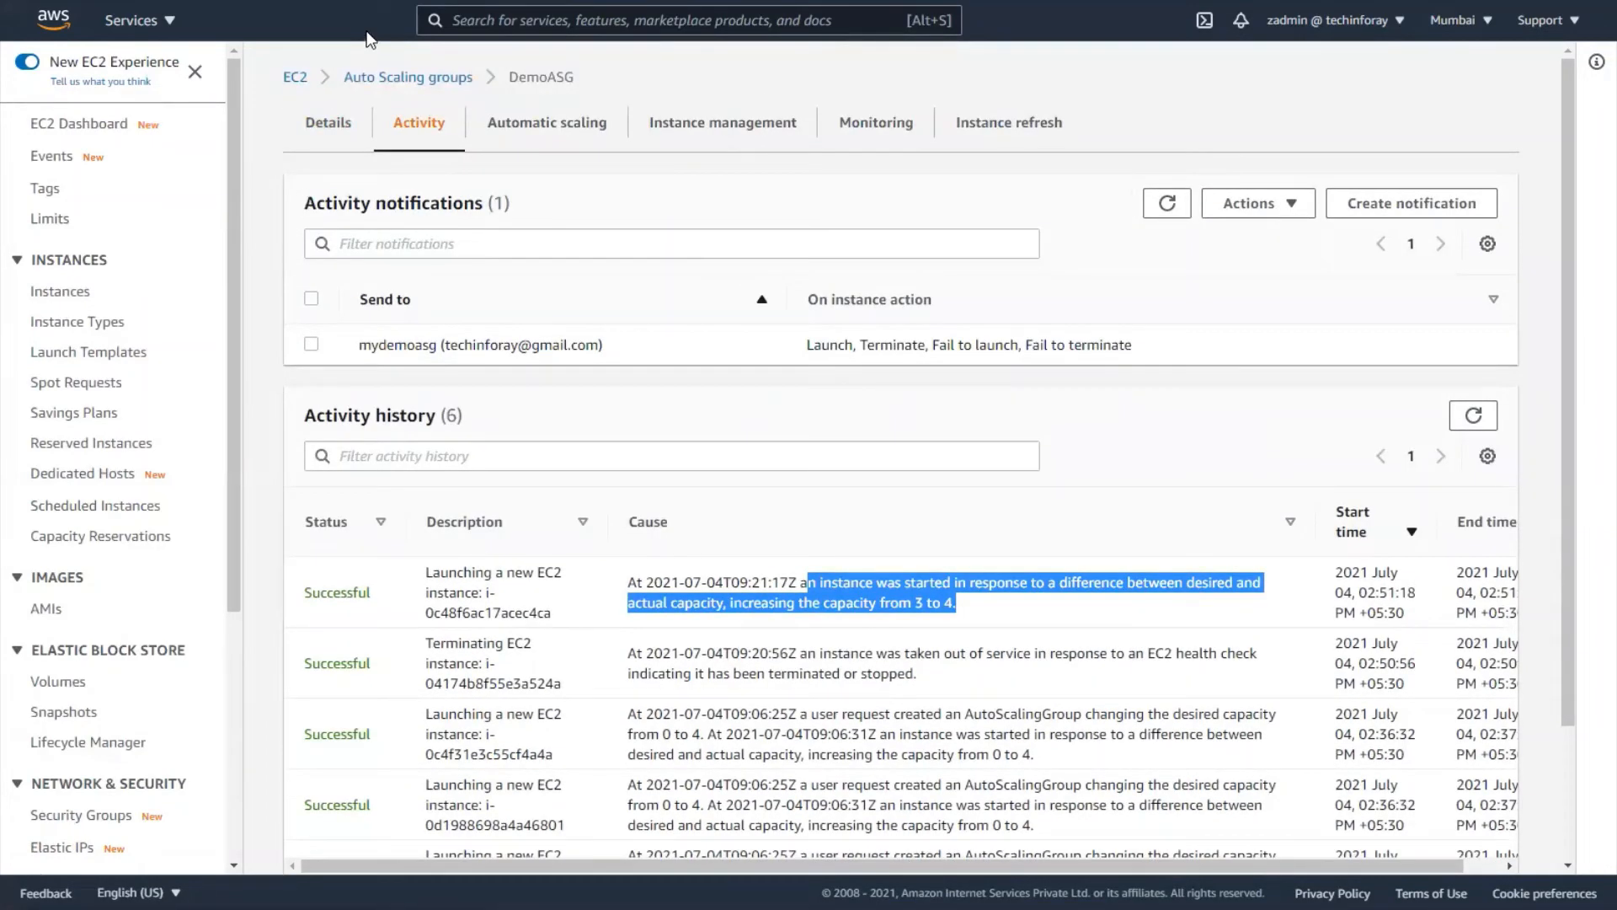
key("alt+Tab")
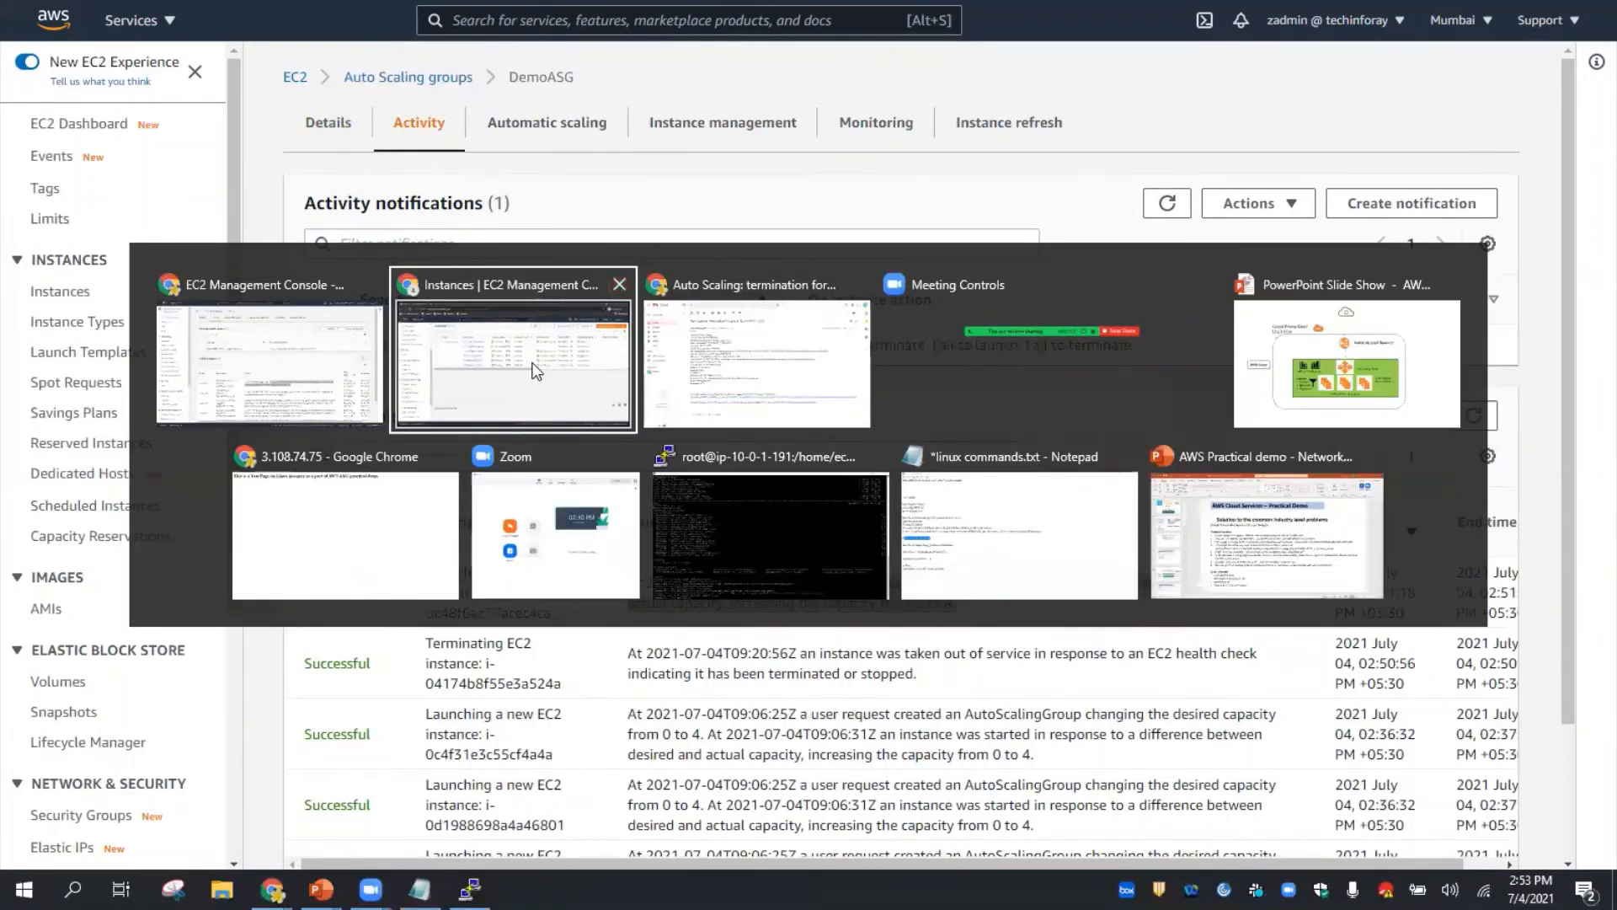
- Refresh the EC2 instance list several times to check the latest instances
left_click(536, 371)
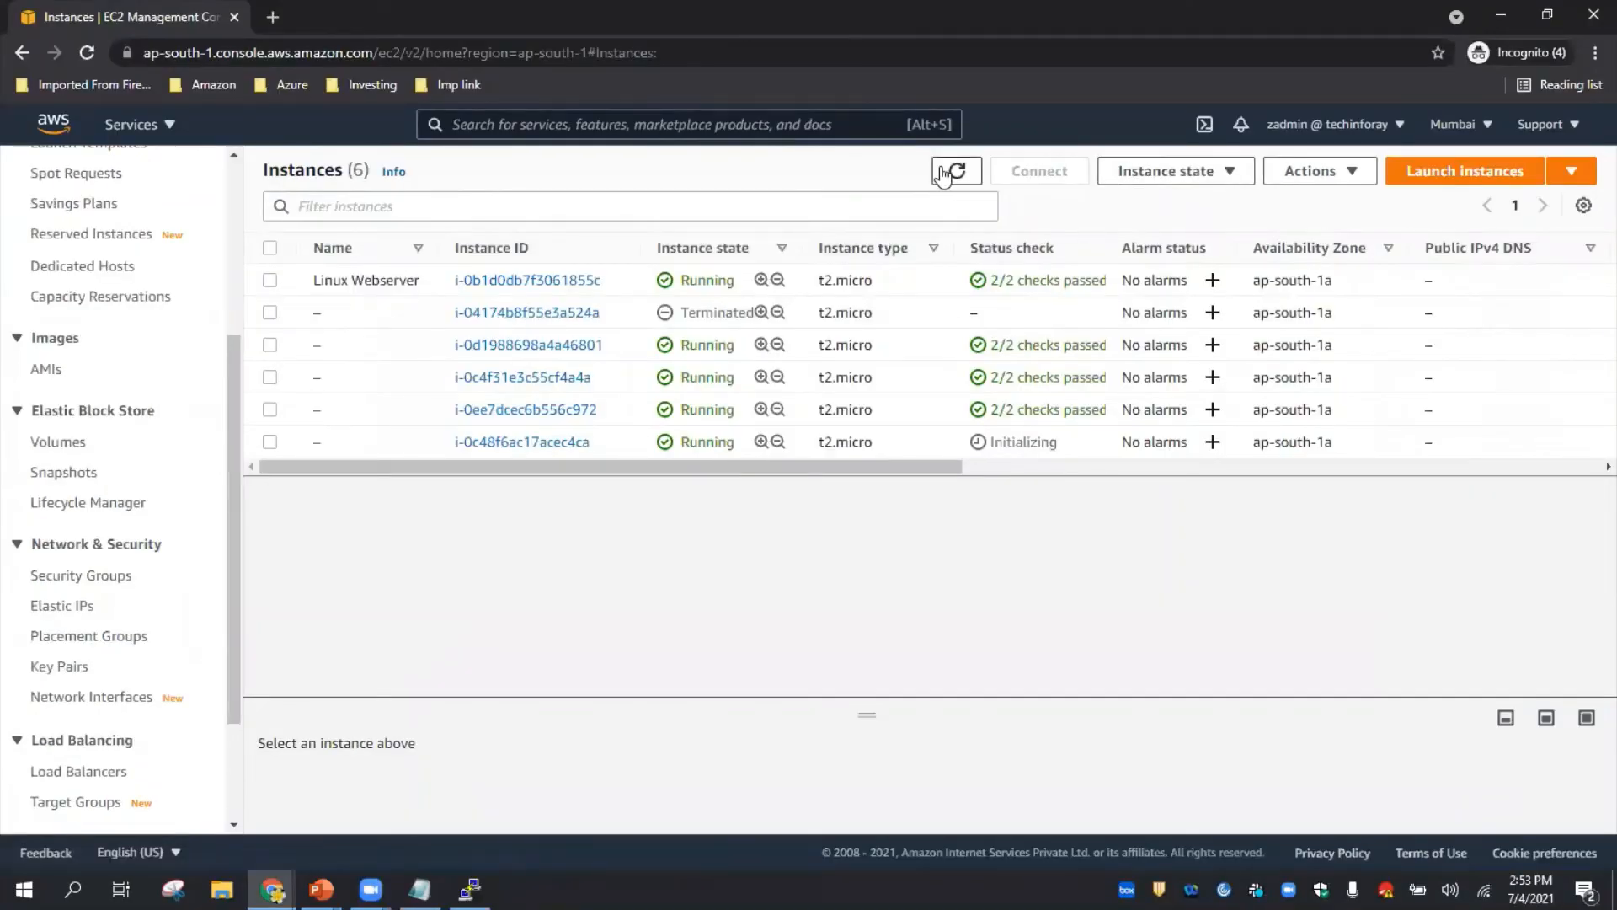
left_click(945, 171)
left_click(944, 171)
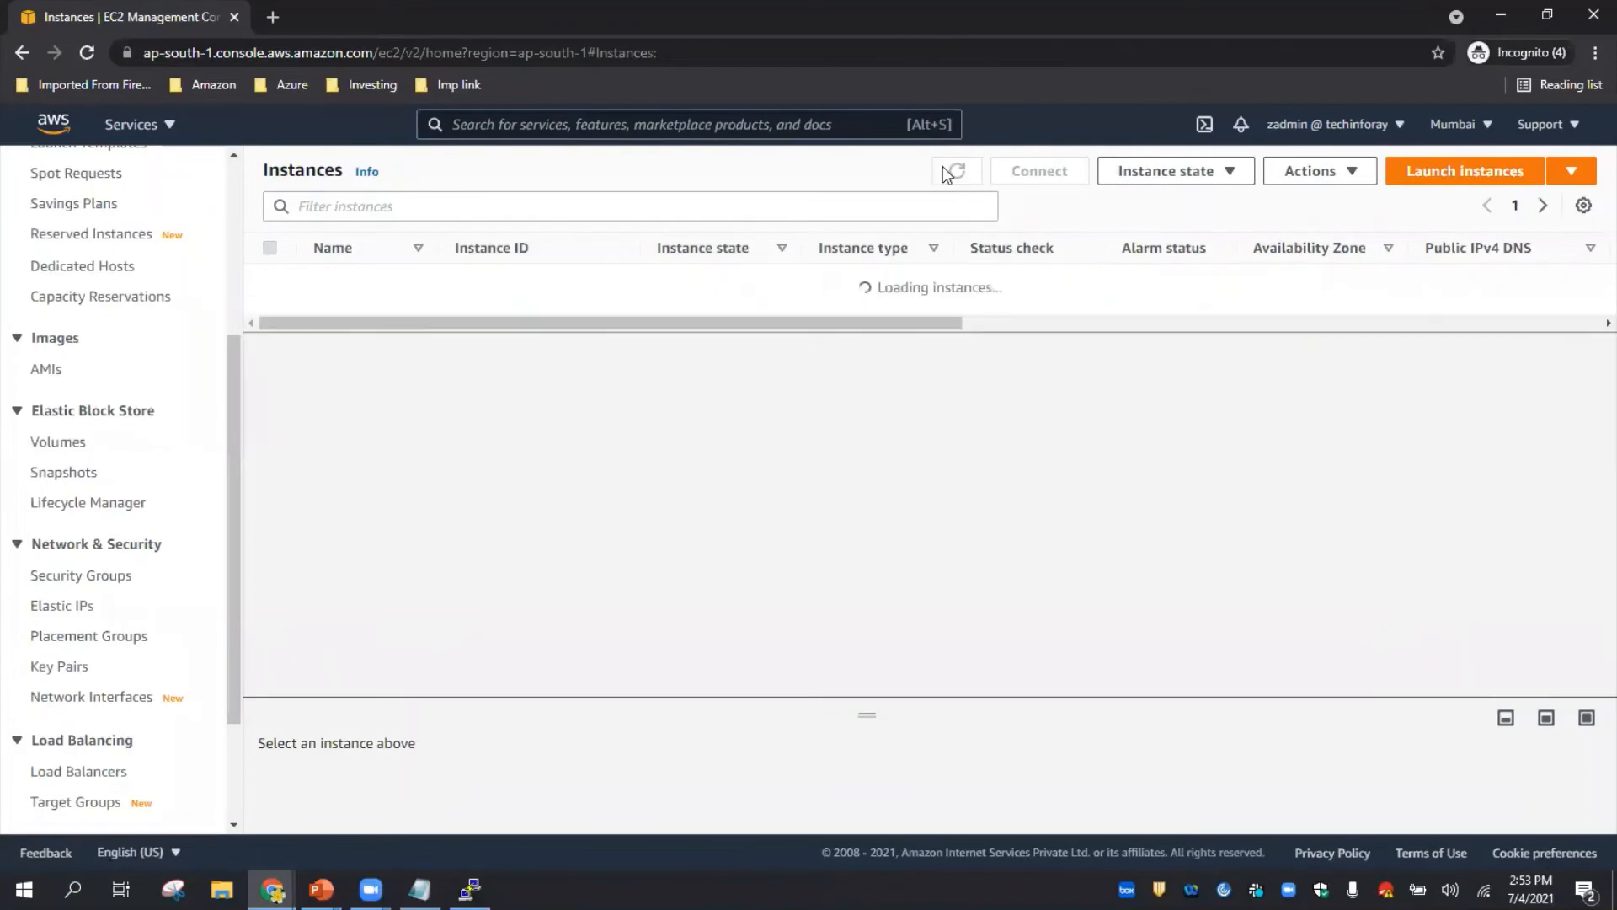
left_click(944, 169)
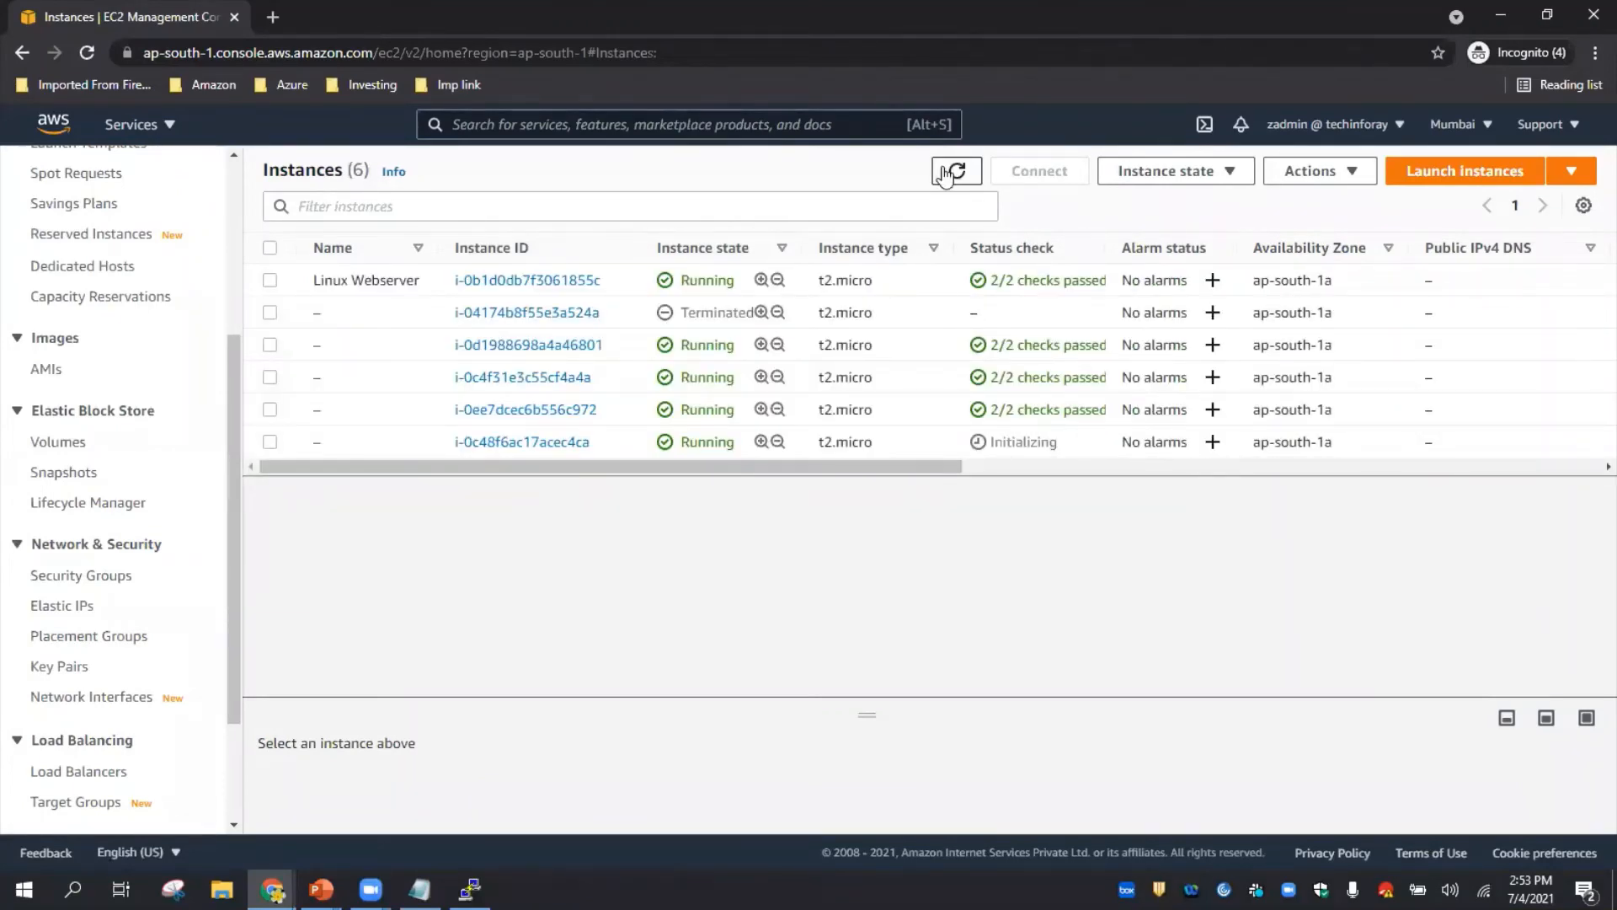
- Open DemoASG's details, then its Monitoring view of CloudWatch charts
key("alt+Tab")
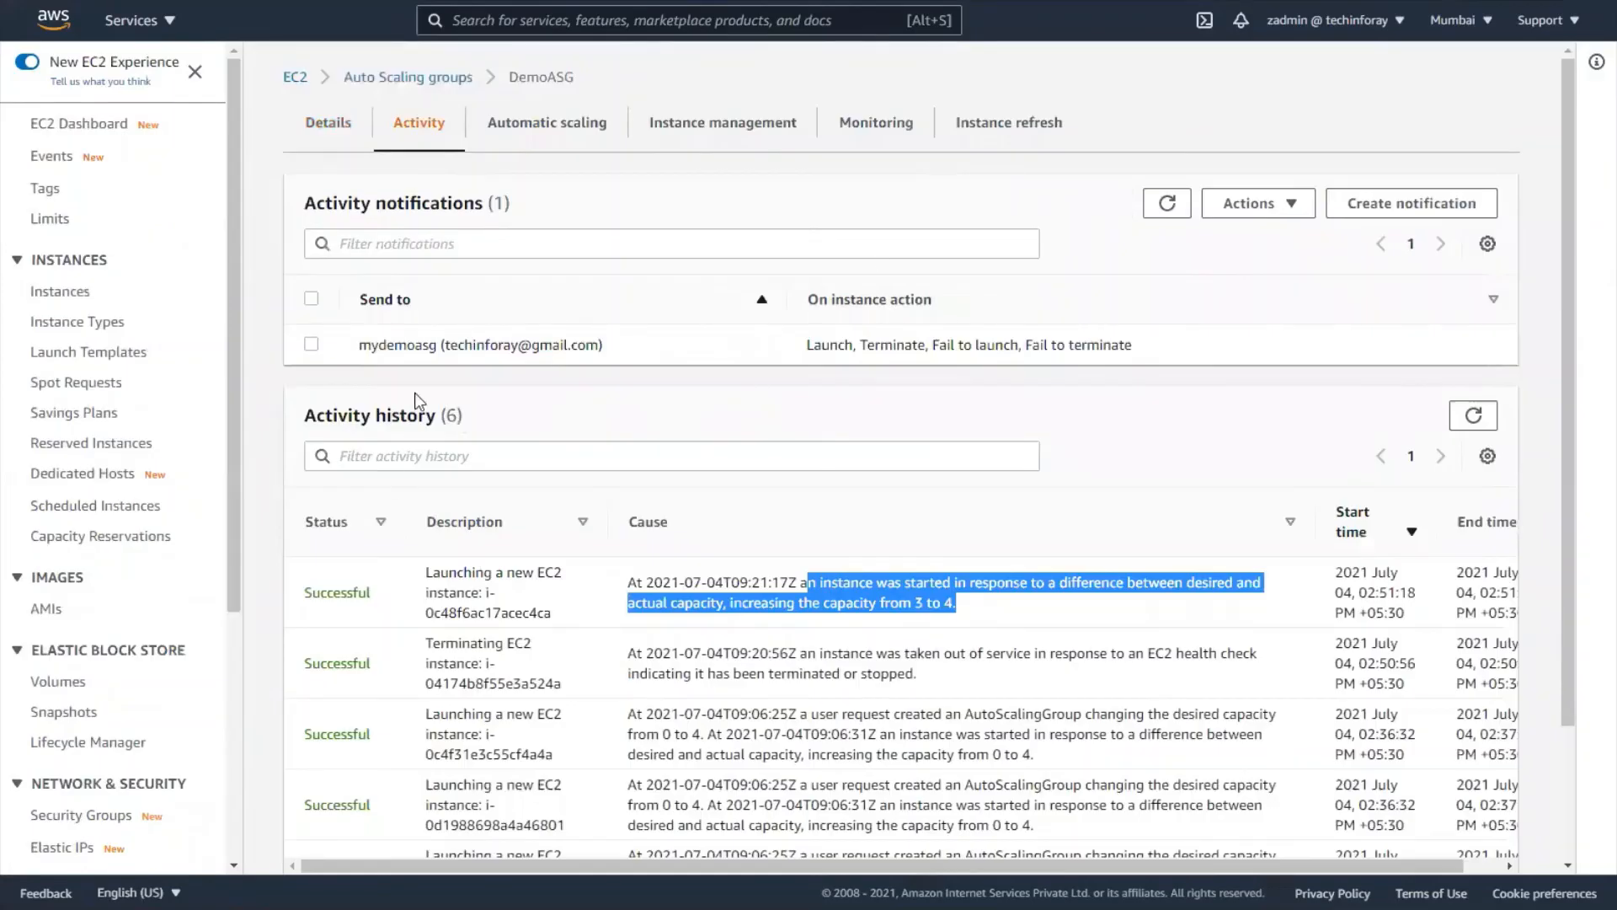
scroll(415, 401, "down", 2)
scroll(413, 350, "up", 2)
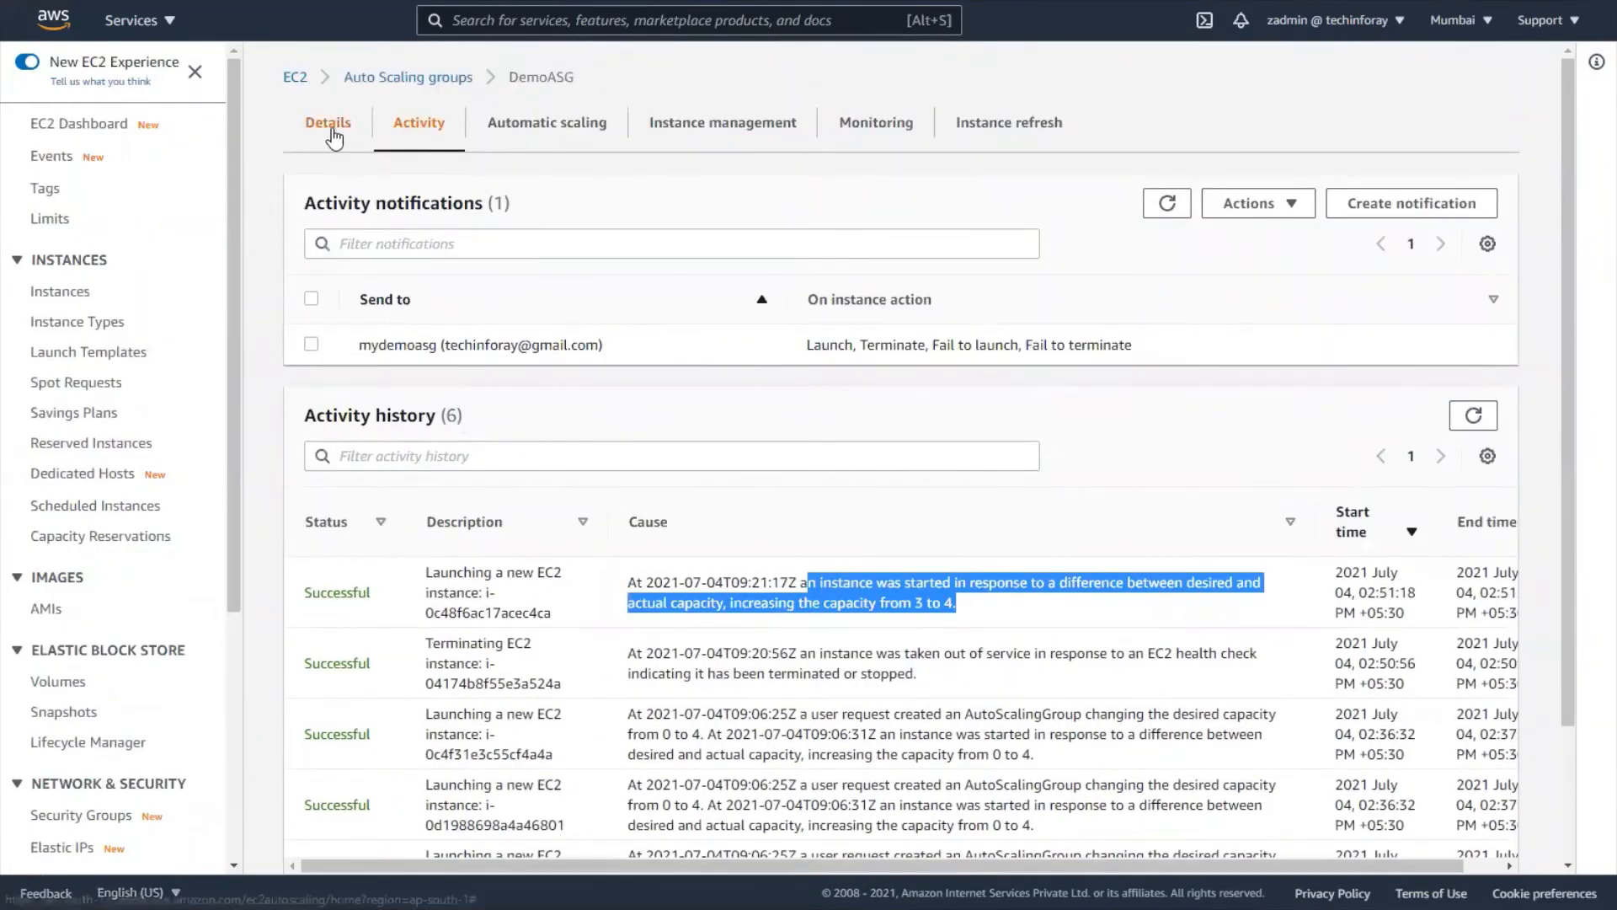
left_click(331, 125)
scroll(1049, 374, "down", 10)
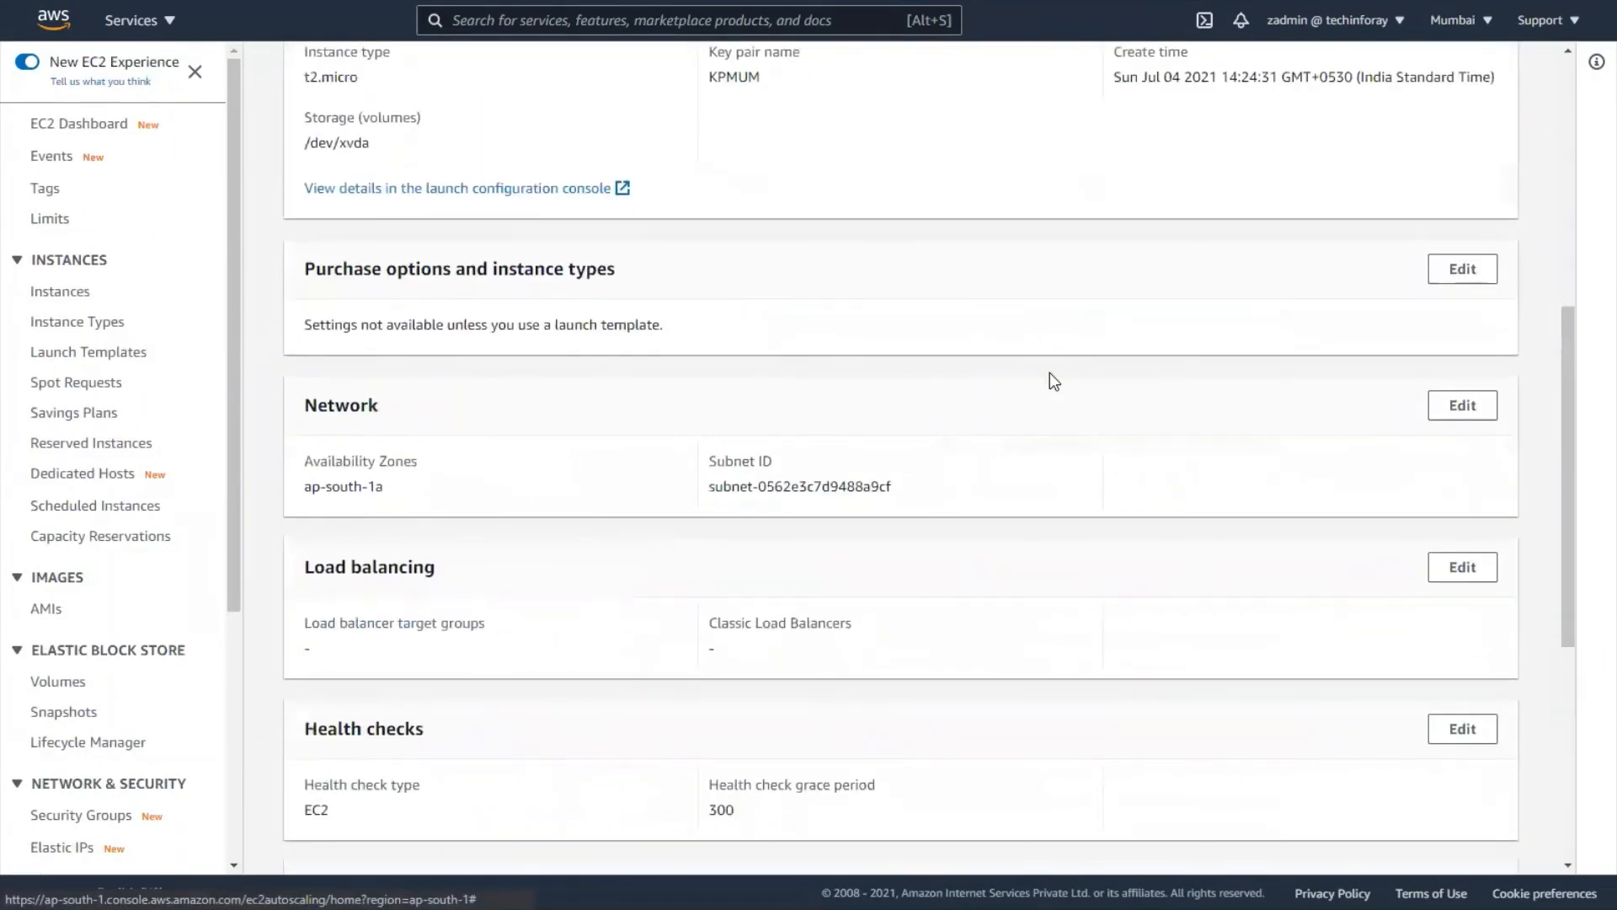
scroll(1050, 373, "up", 10)
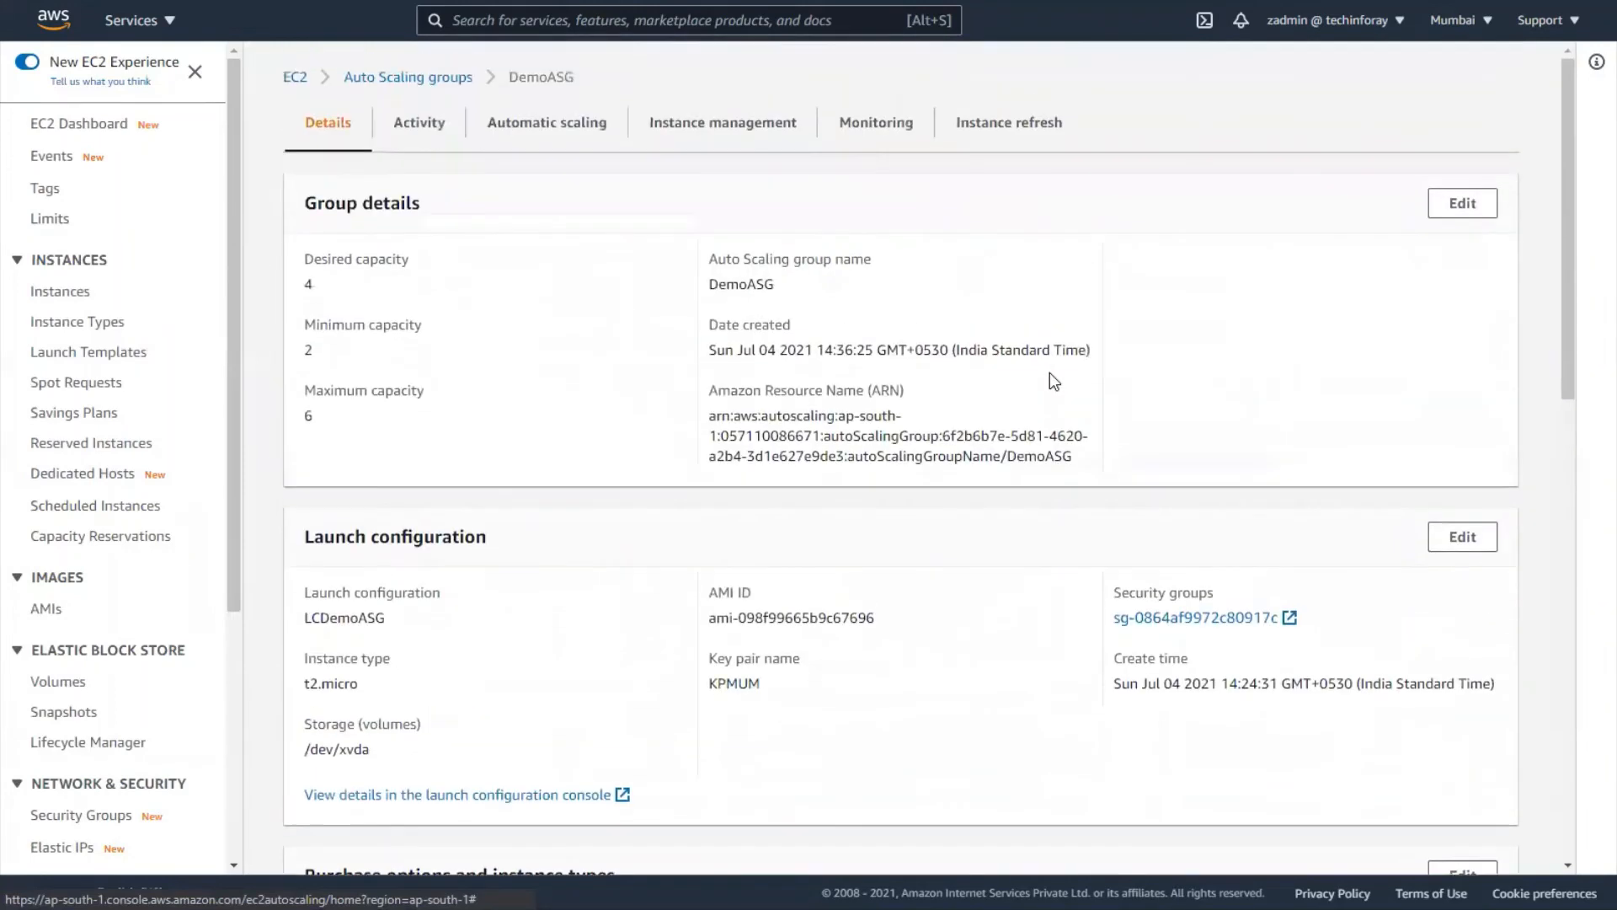
left_click(869, 128)
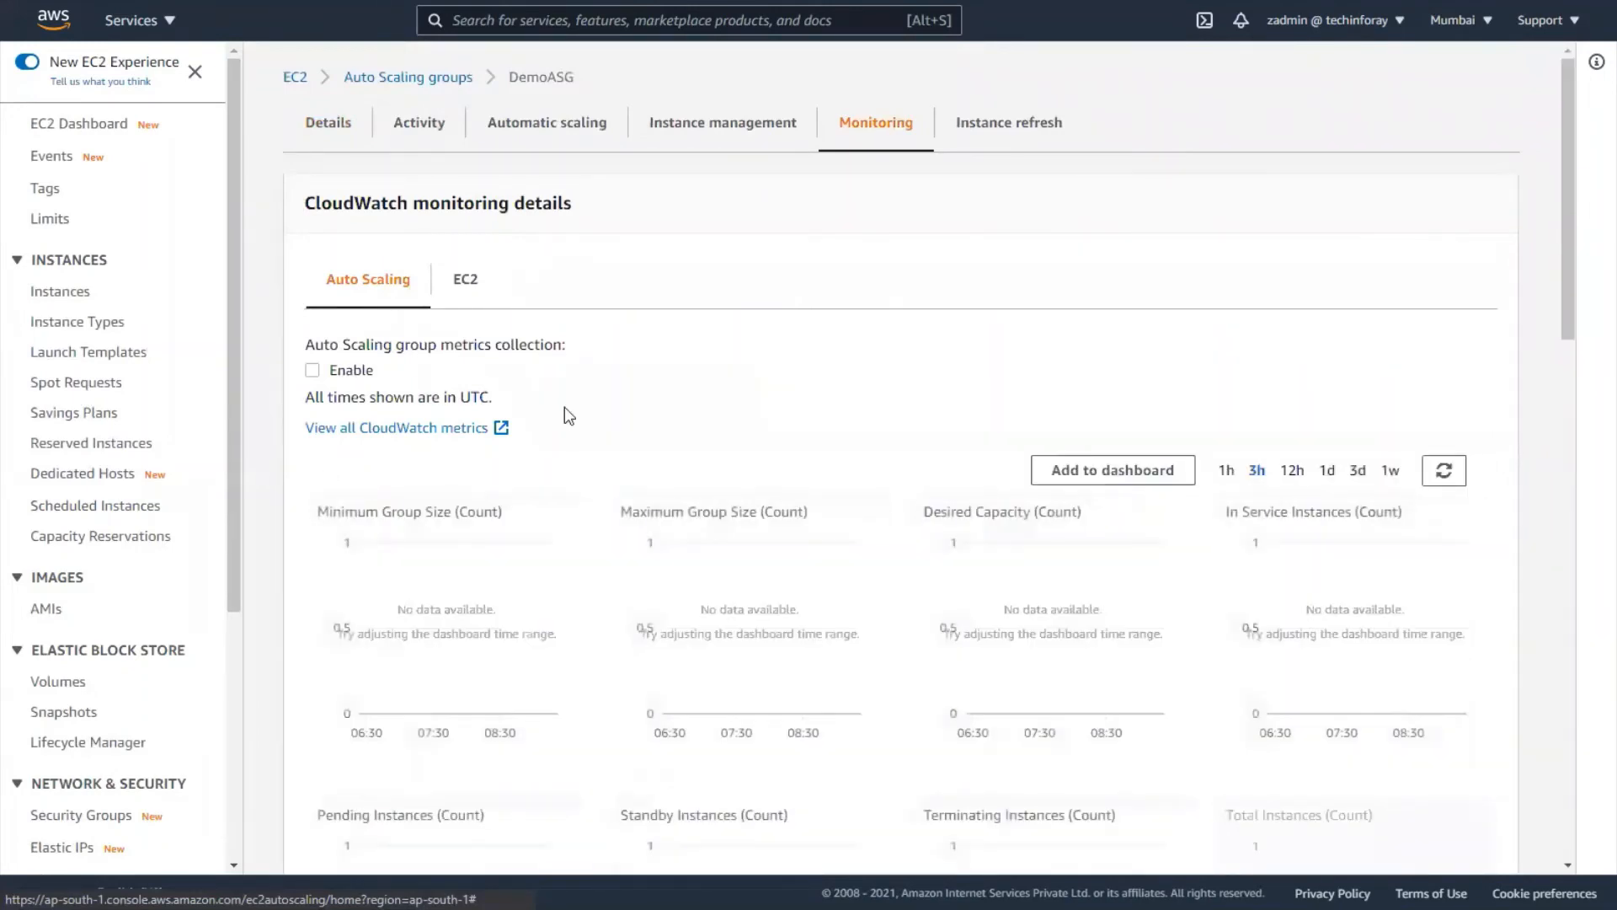
- Open all CloudWatch metrics and check the graph Actions menu on the empty untitled graph
left_click(419, 432)
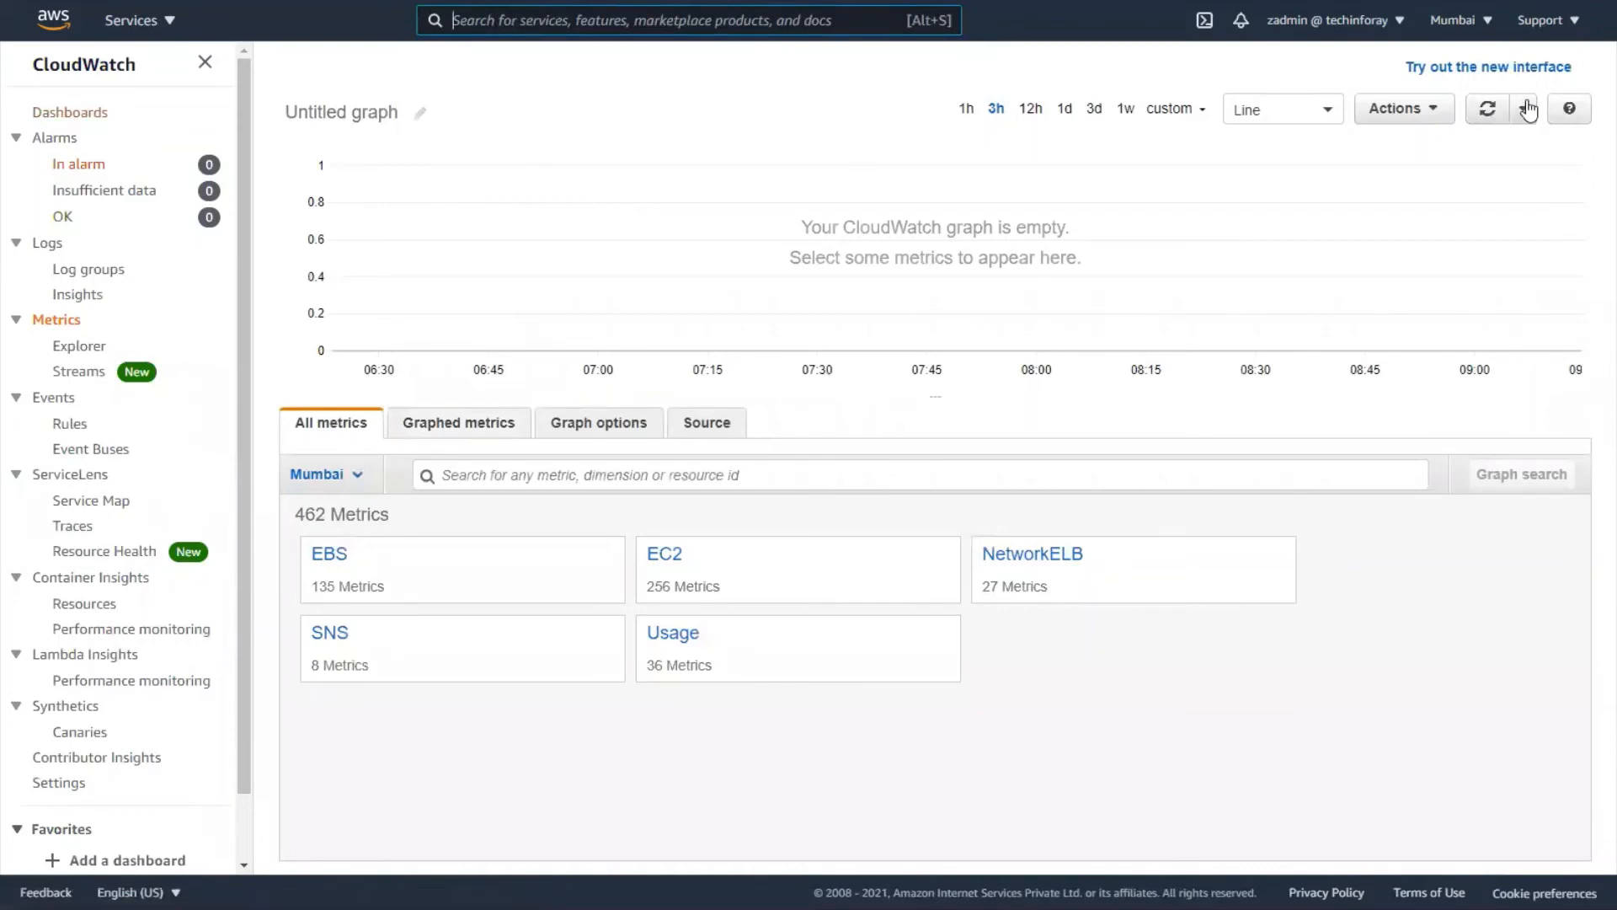
left_click(1435, 119)
left_click(1435, 120)
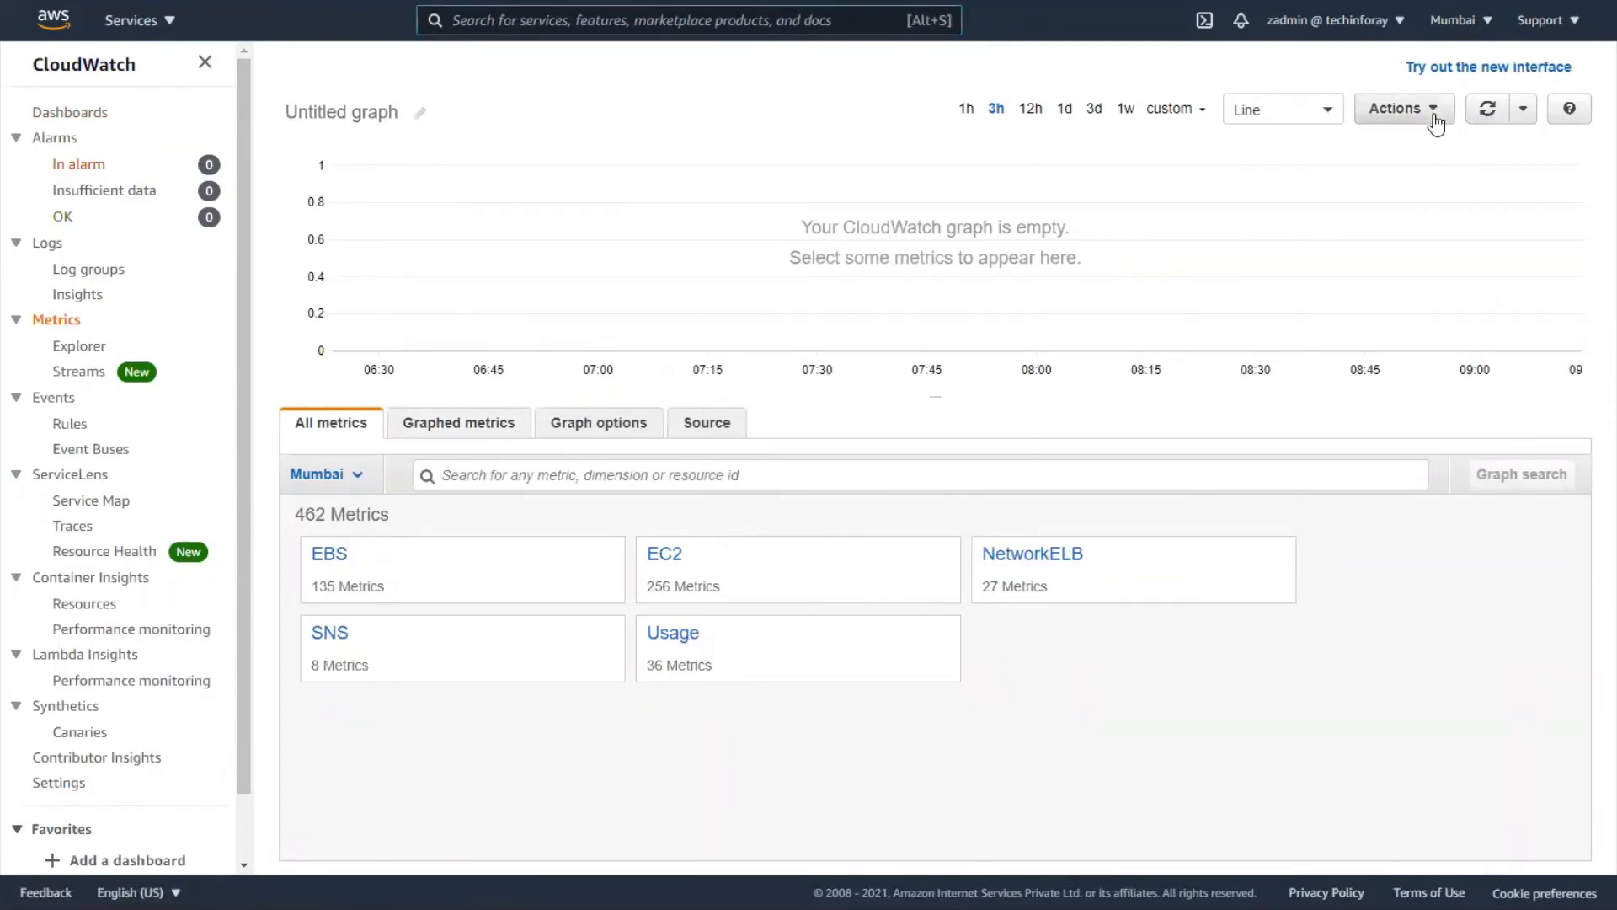
- From CloudWatch Dashboards, create a new dashboard named 'MydemoASG'
left_click(99, 118)
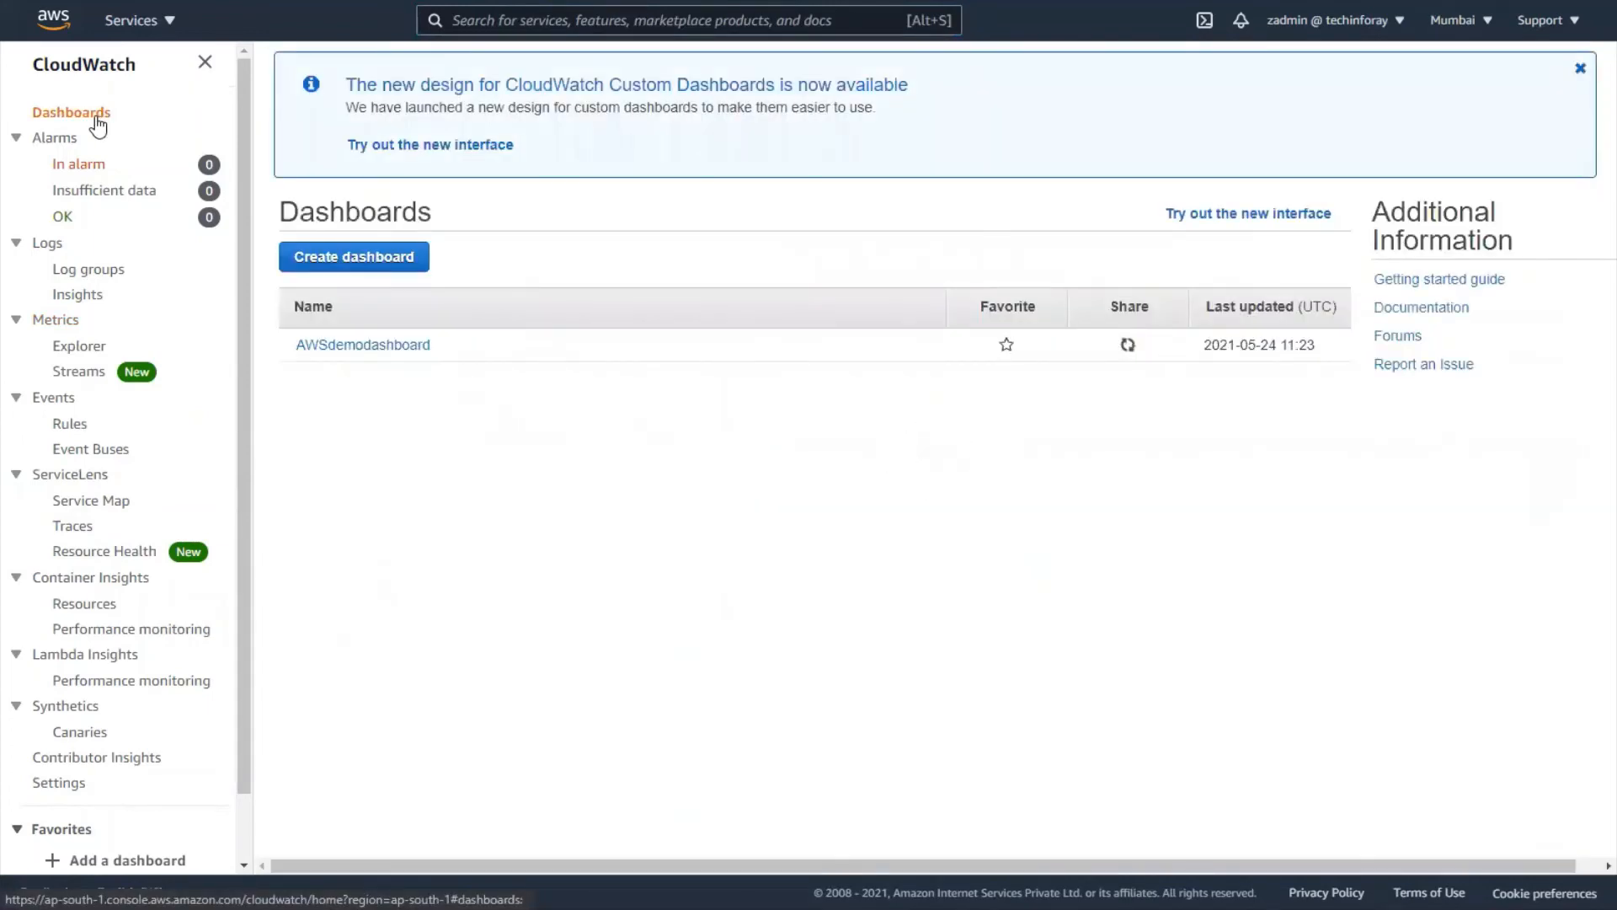
left_click(387, 270)
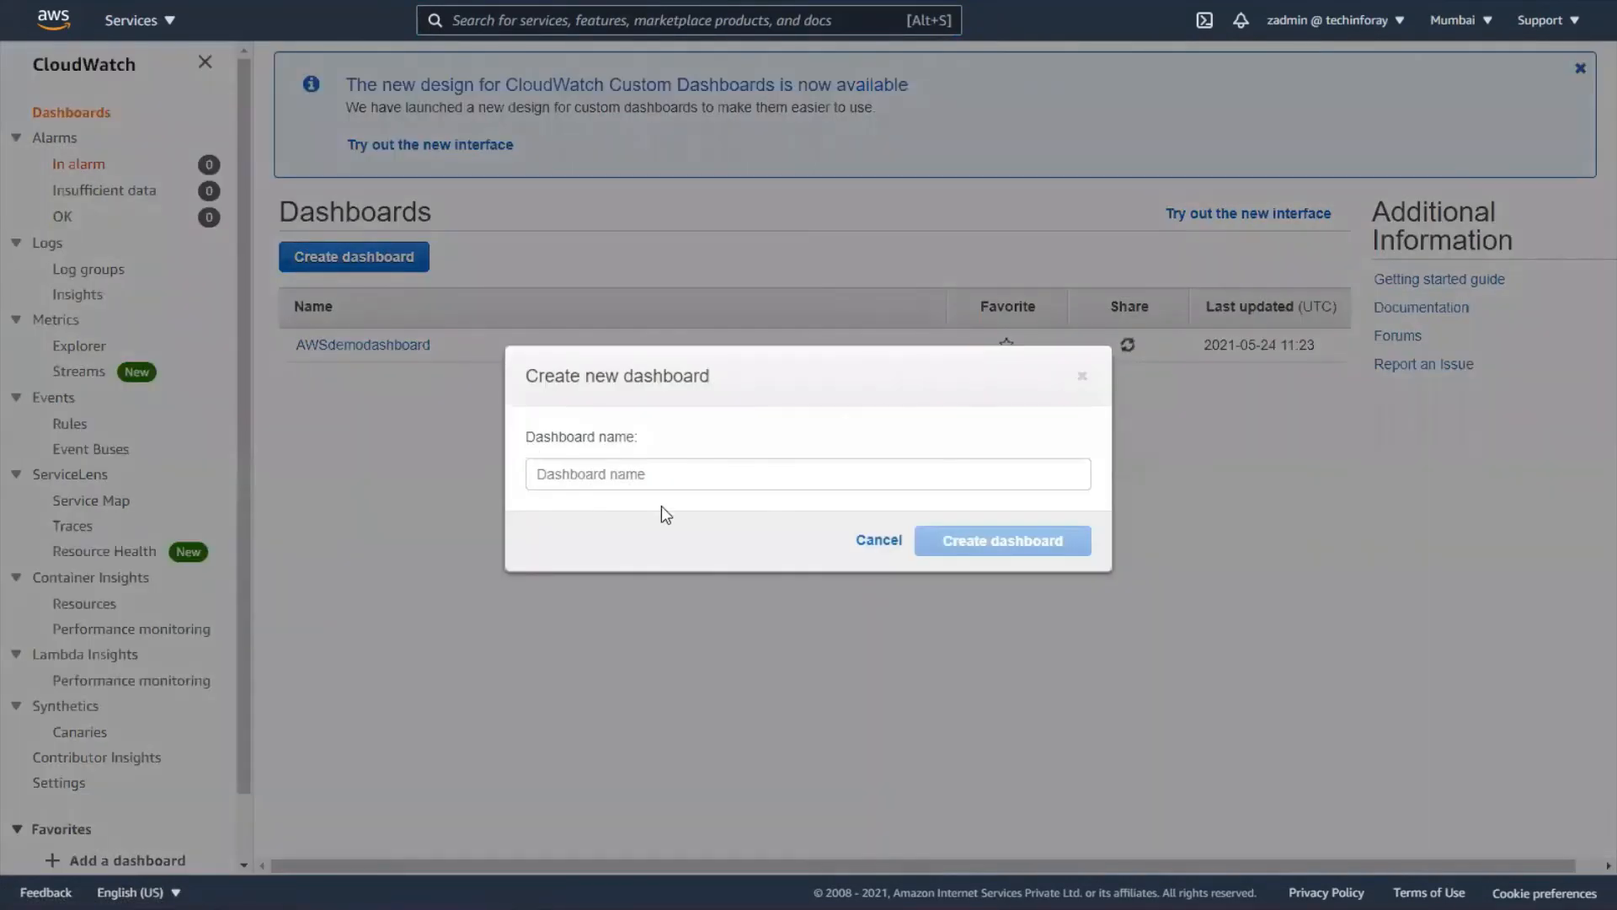
left_click(678, 465)
type("MydemoASG")
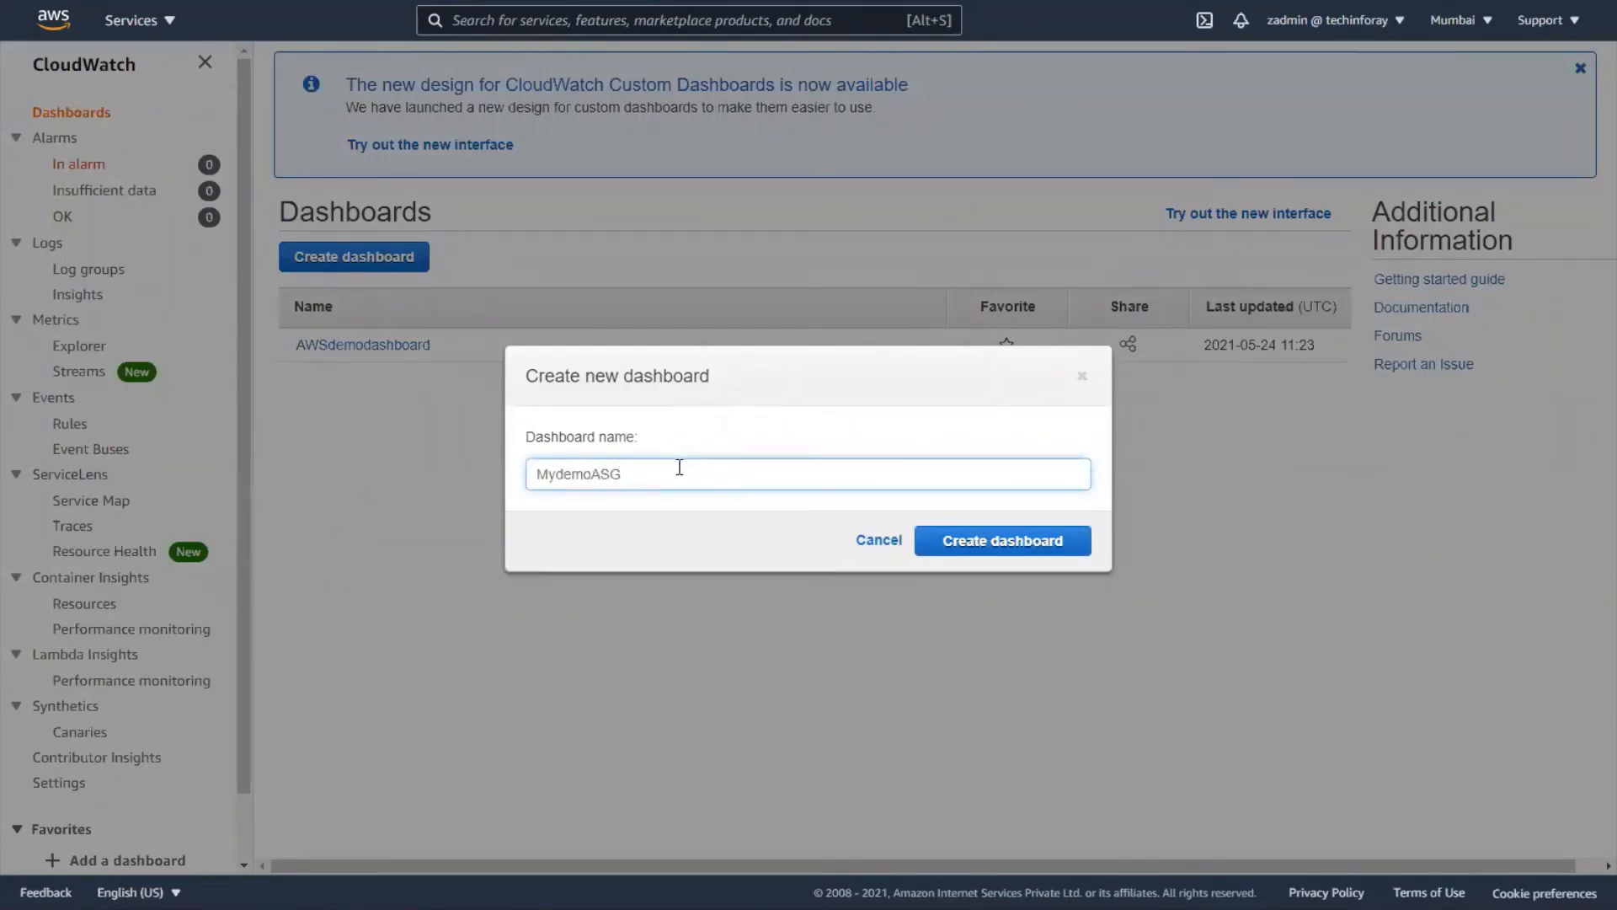
left_click(1002, 546)
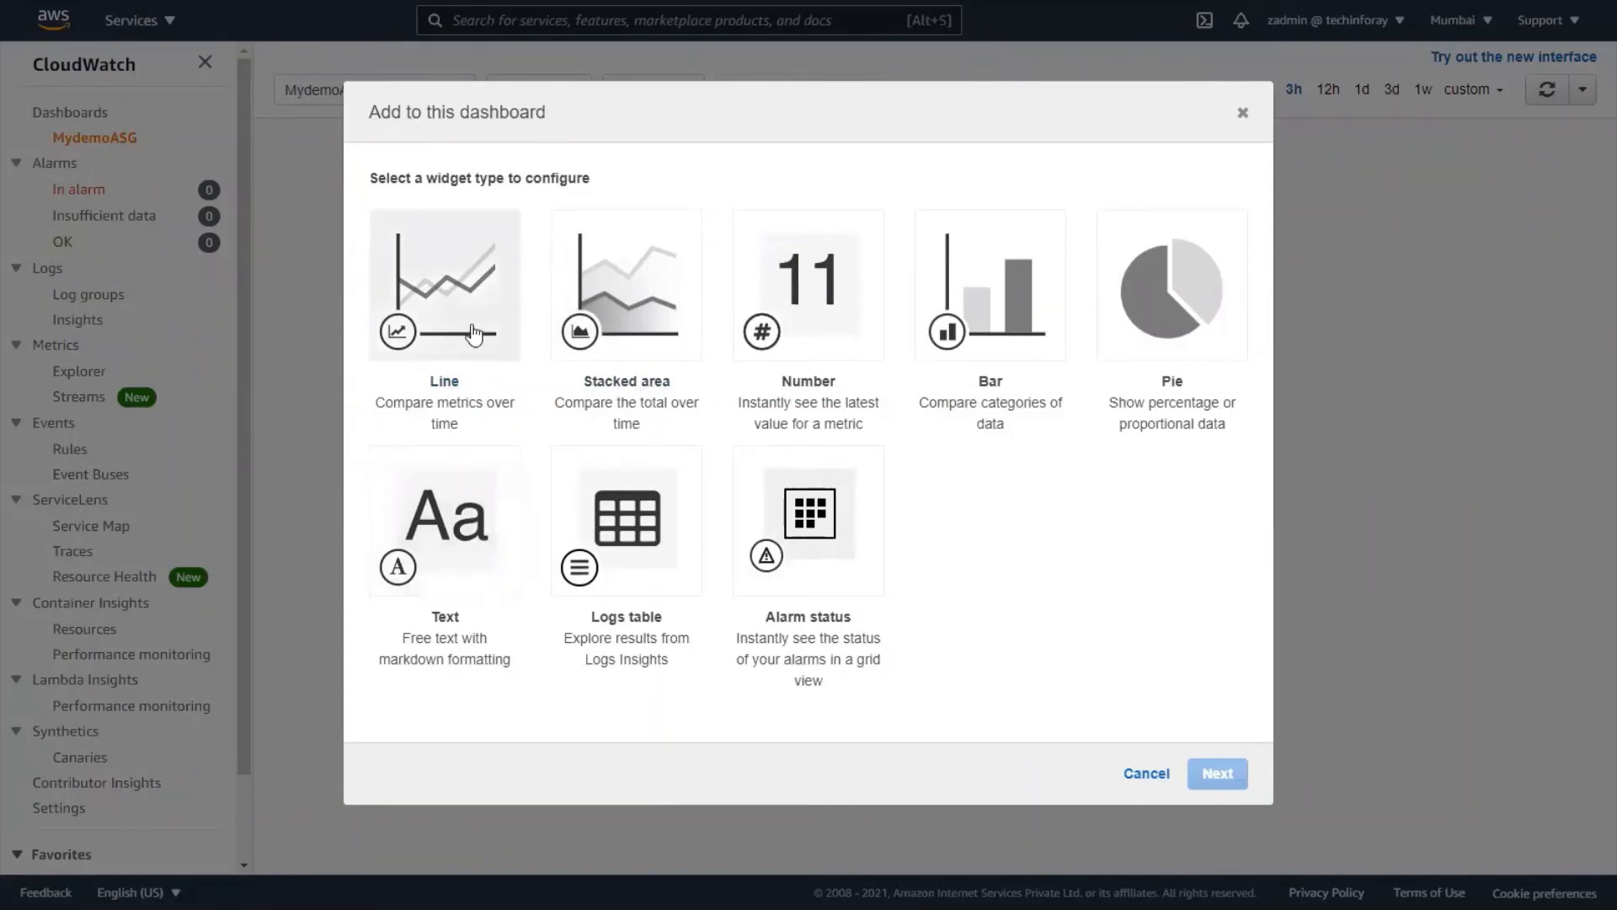
- Start a Line widget based on Metrics for the dashboard
left_click(461, 285)
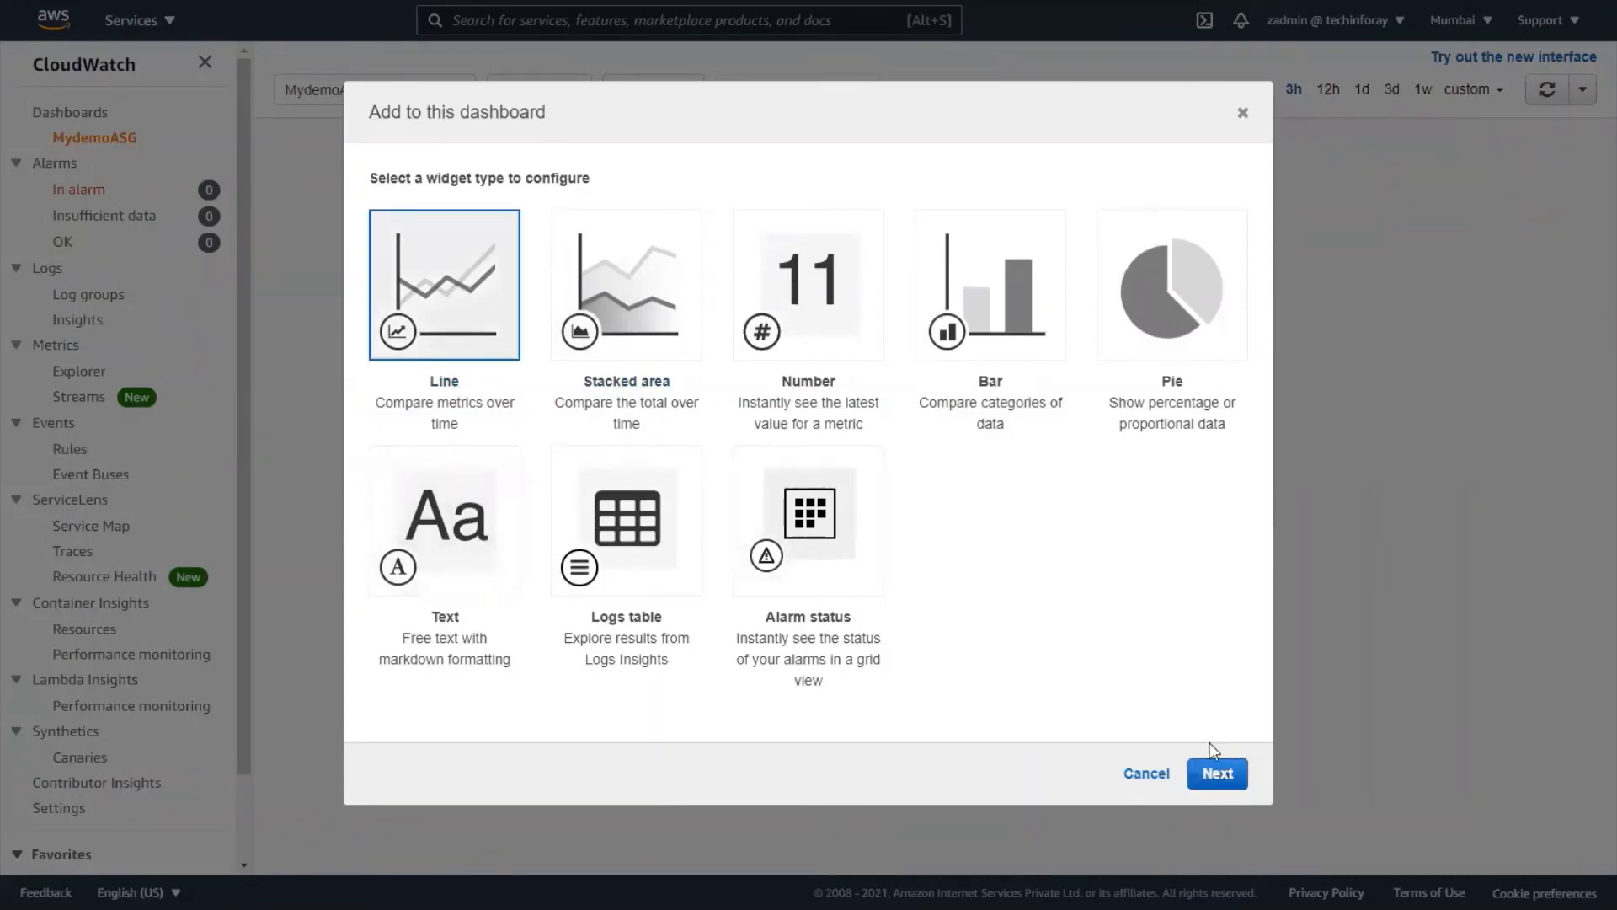
left_click(1211, 747)
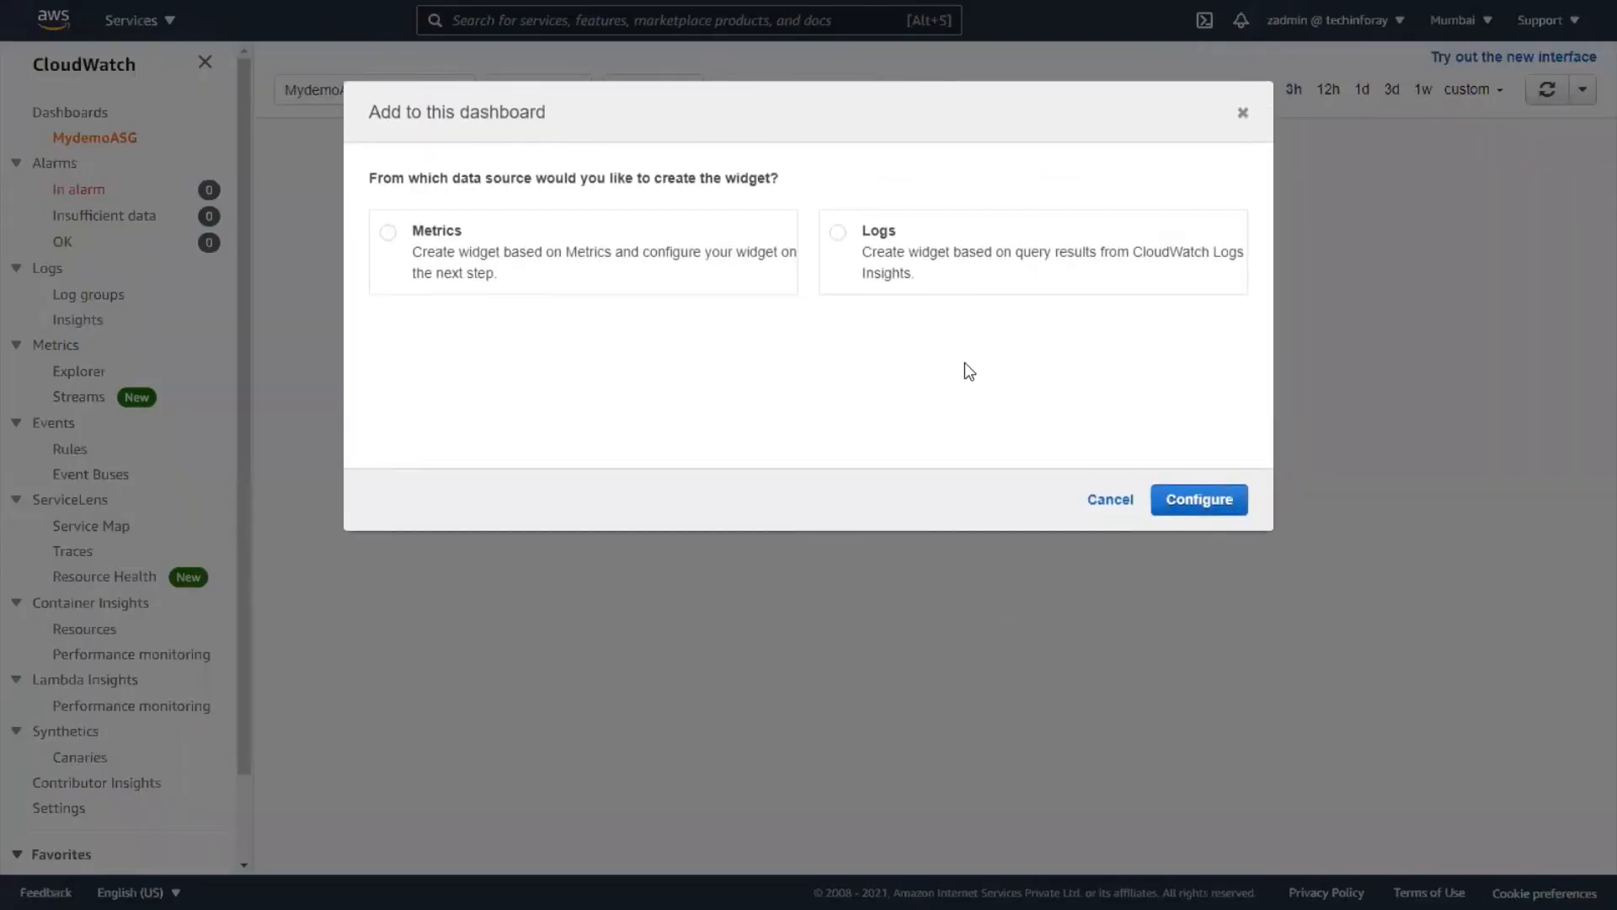
left_click(388, 233)
left_click(1200, 504)
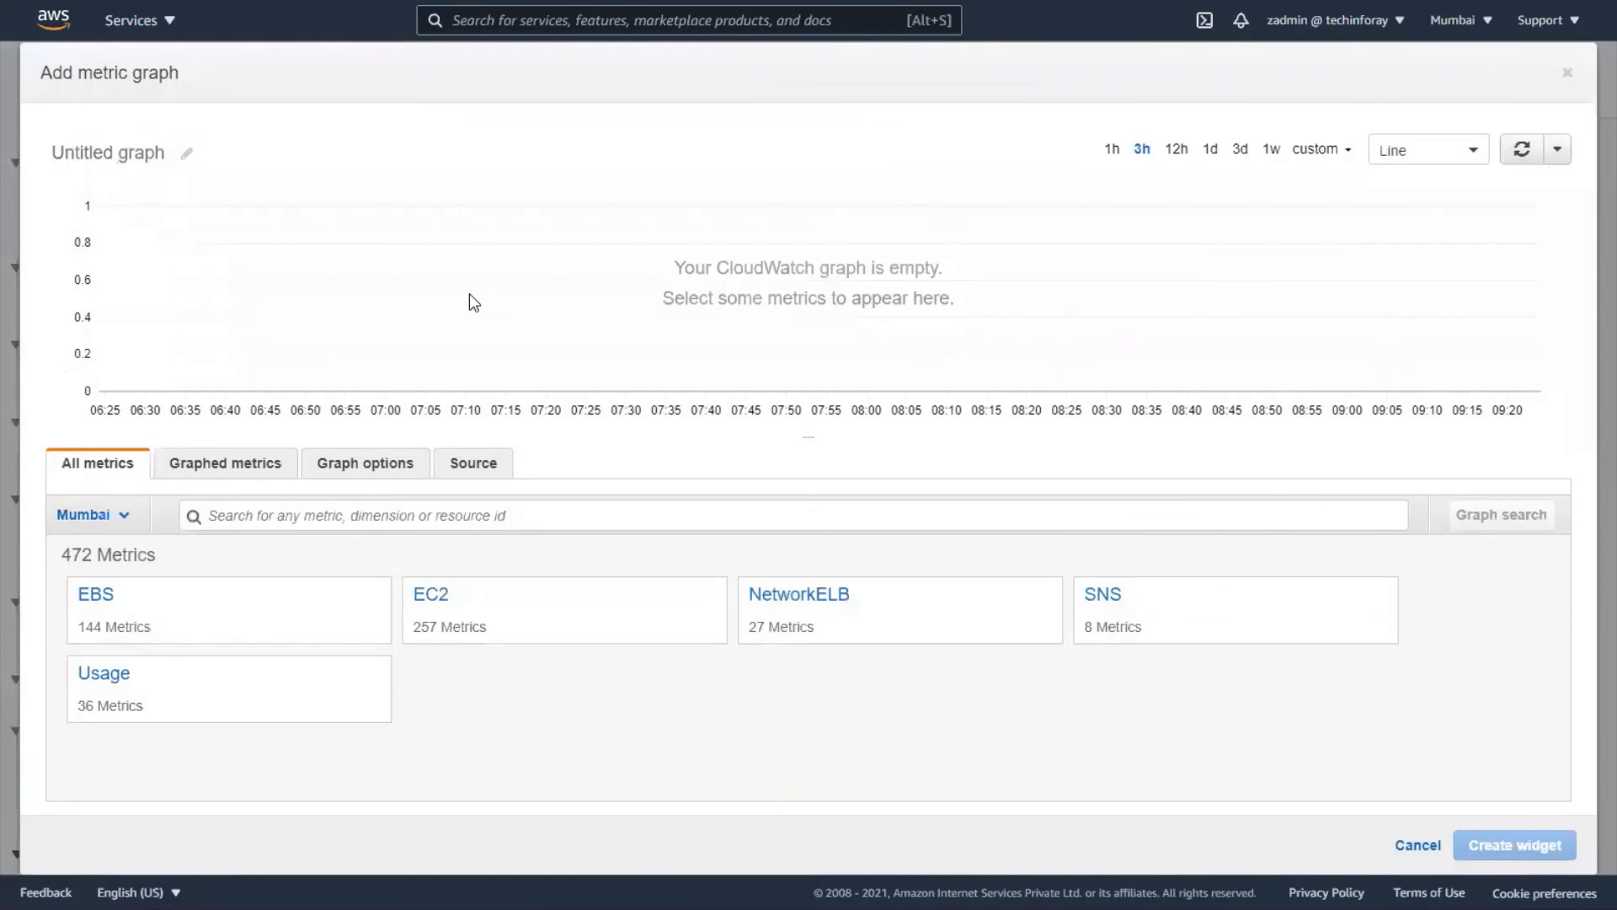
- Graph DemoASG's CPUUtilization from EC2 > By Auto Scaling Group and create the widget
left_click(427, 600)
left_click(216, 594)
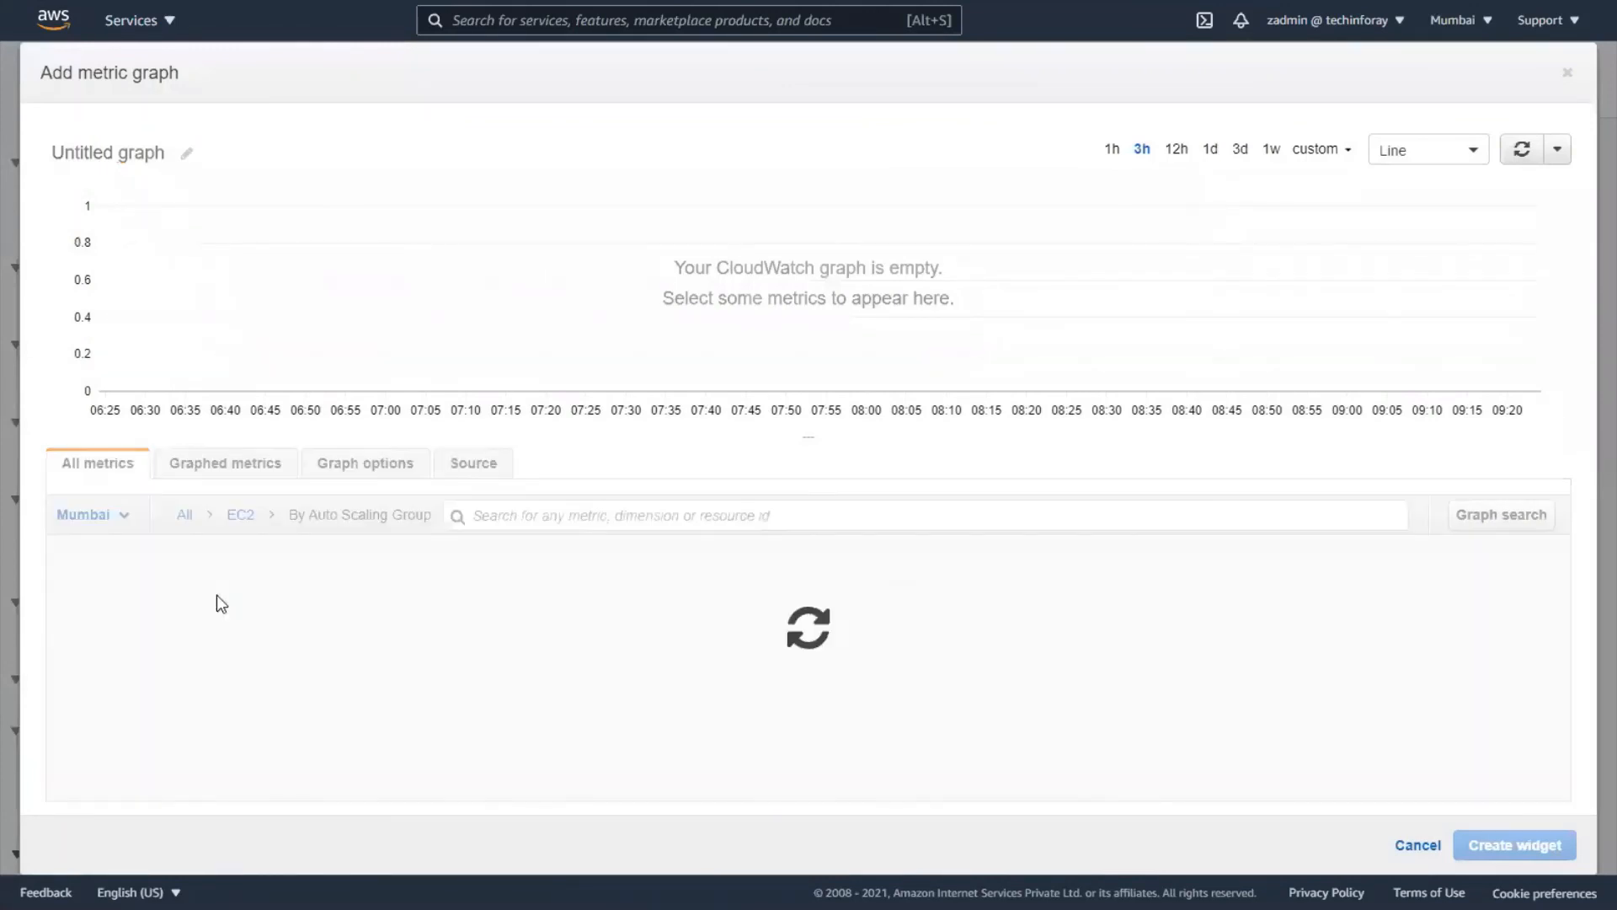
scroll(647, 626, "down", 5)
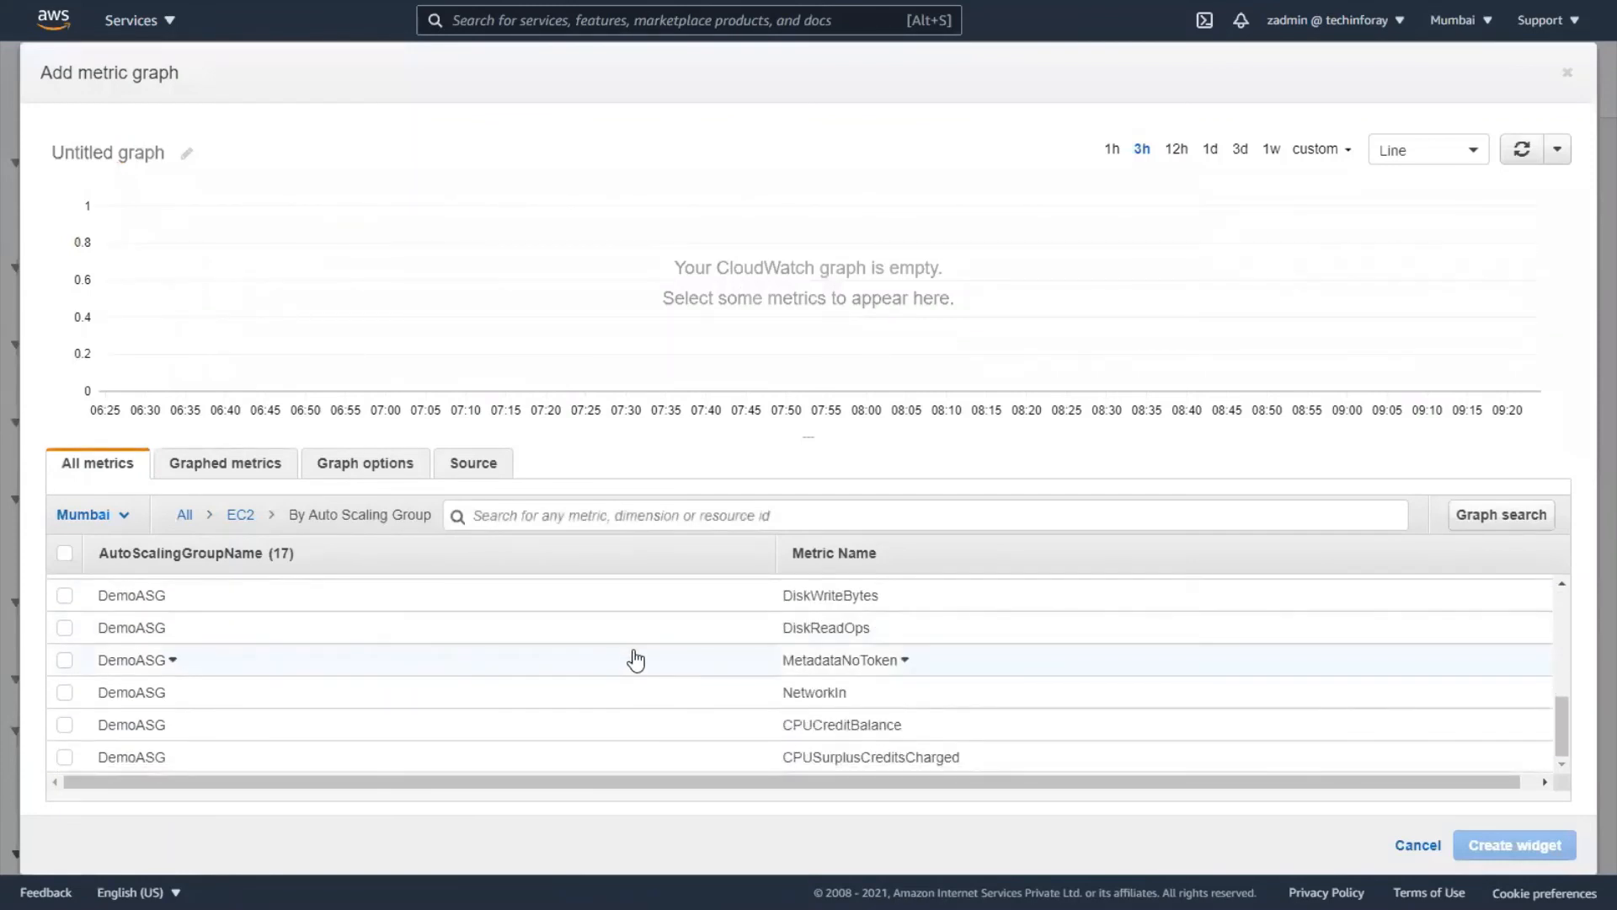
scroll(636, 659, "up", 5)
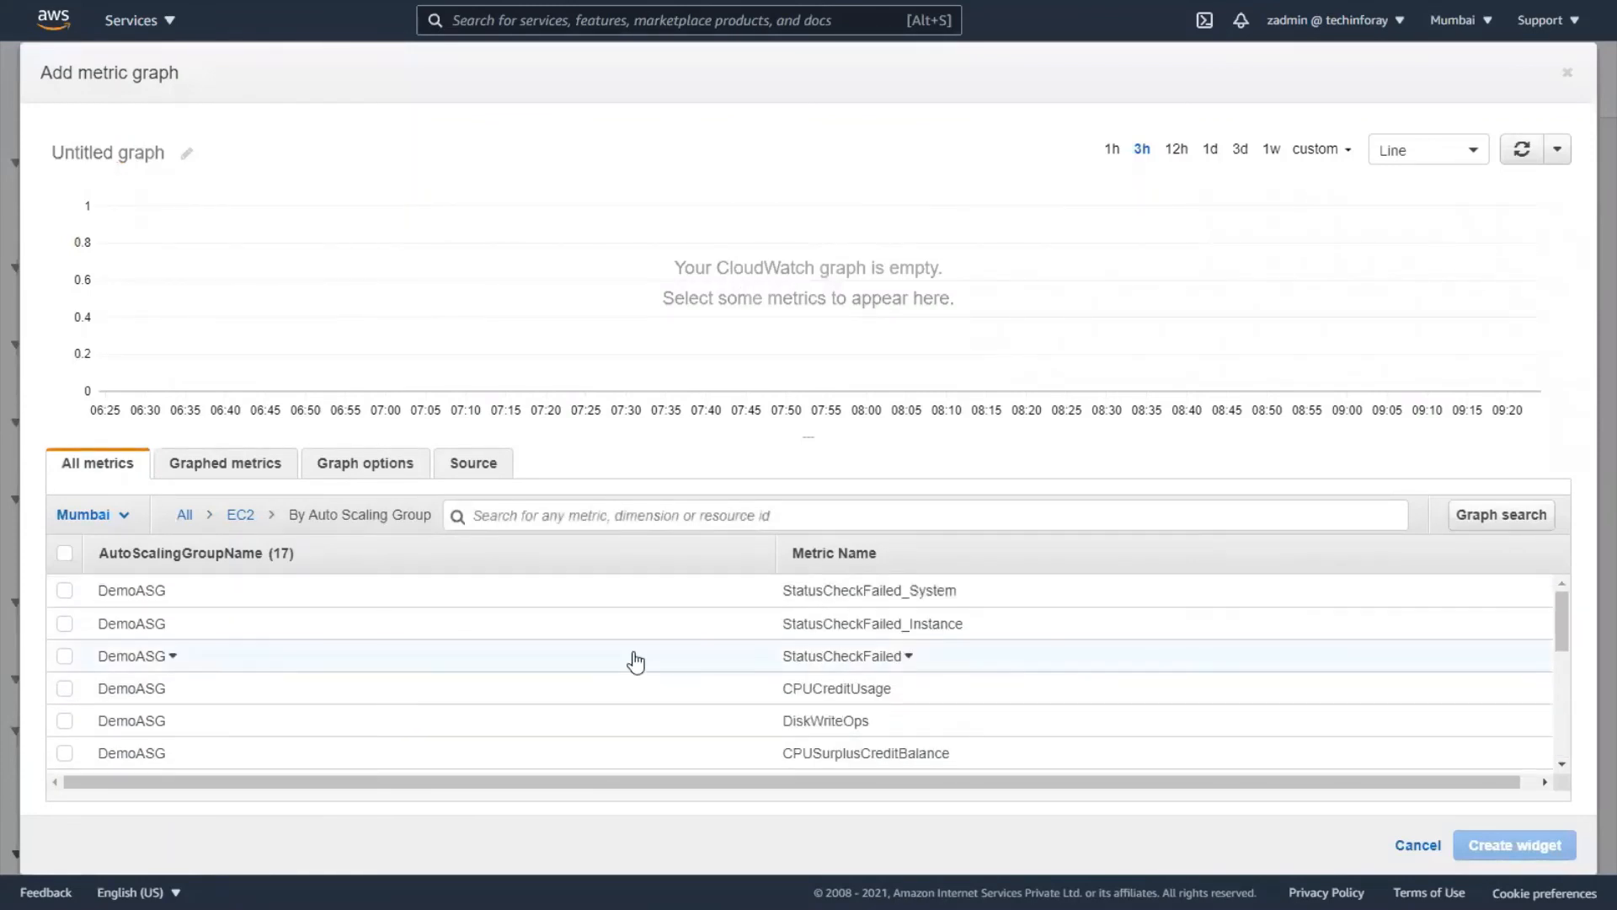
scroll(636, 661, "down", 1)
scroll(636, 661, "up", 1)
scroll(636, 661, "down", 1)
scroll(636, 661, "down", 3)
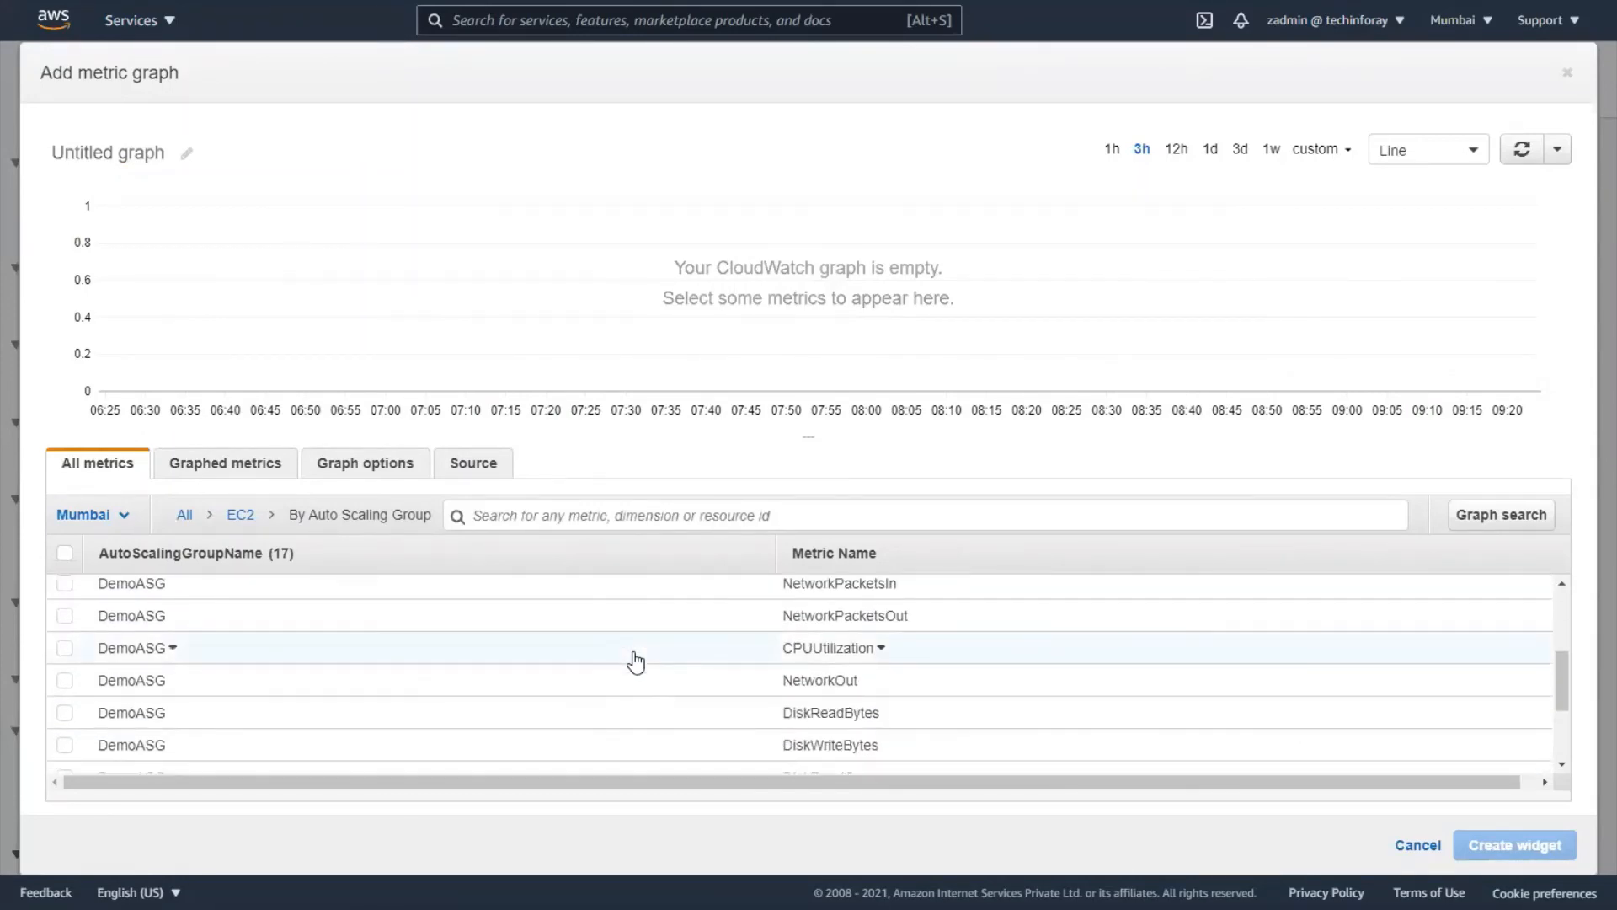
left_click(65, 647)
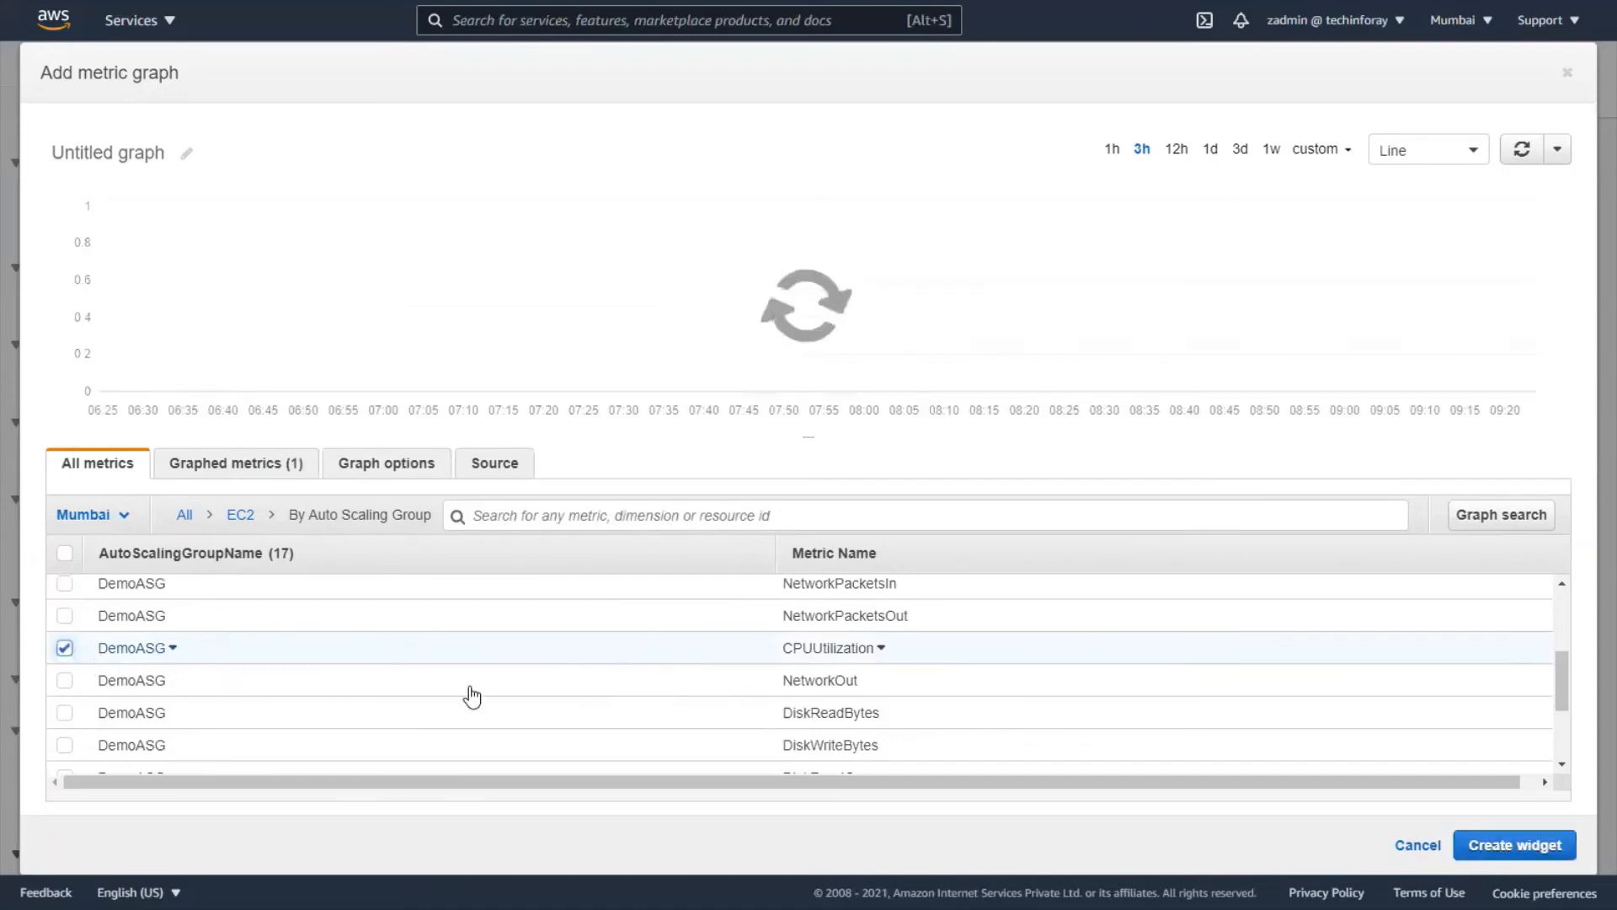
left_click(1516, 845)
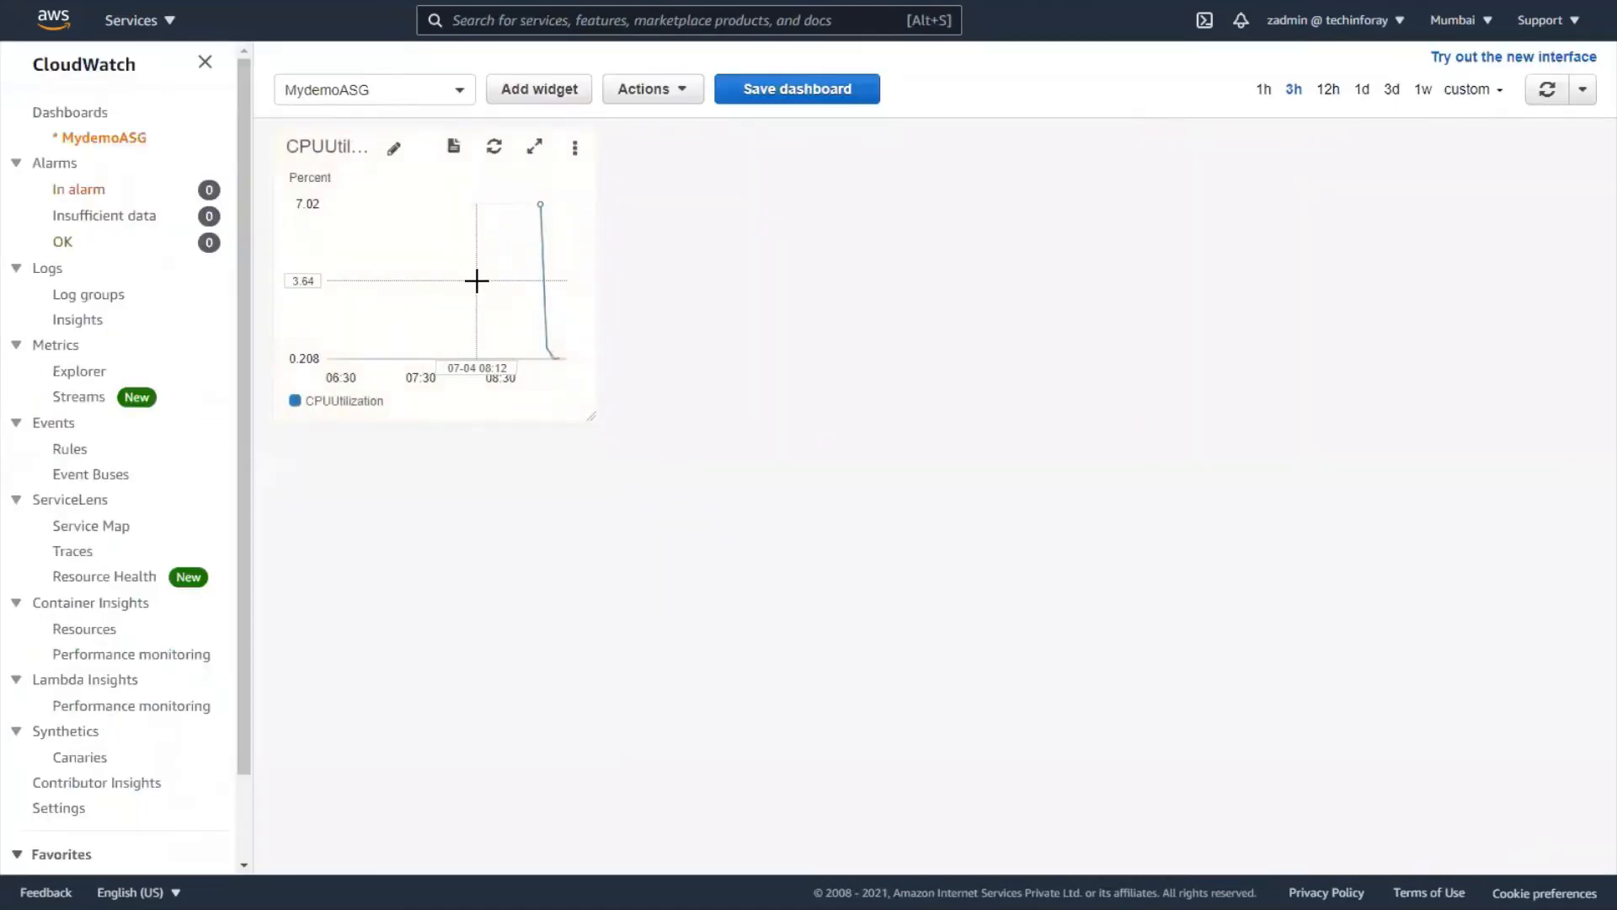
- Enlarge the CPUUtilization widget and start adding another widget to MydemoASG
left_click_drag(596, 419, 961, 529)
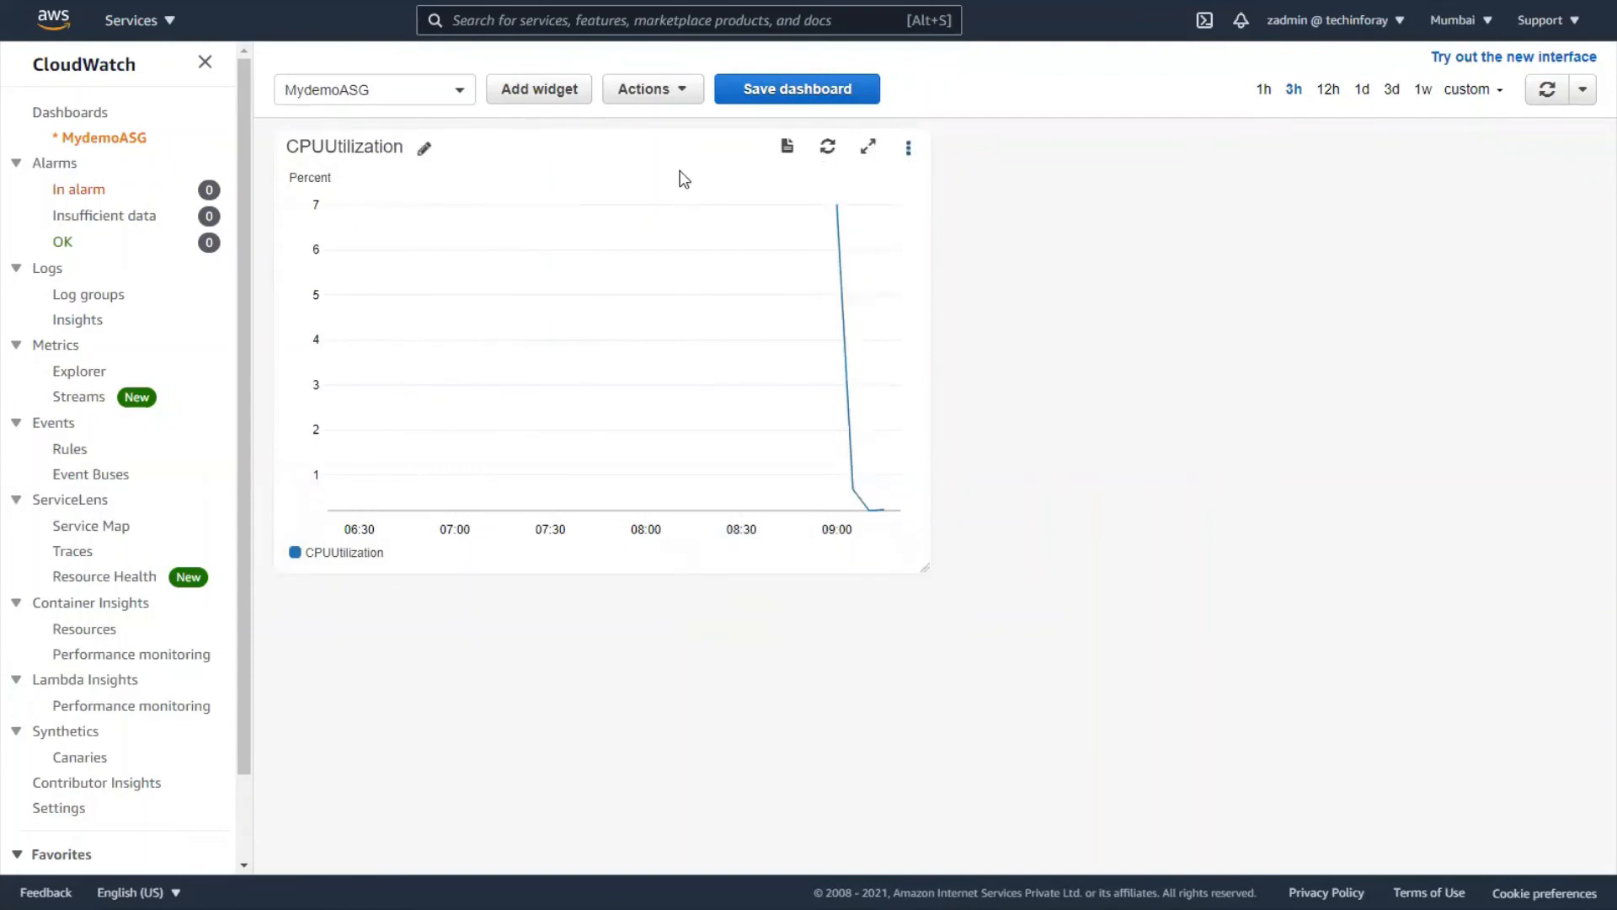
left_click(559, 101)
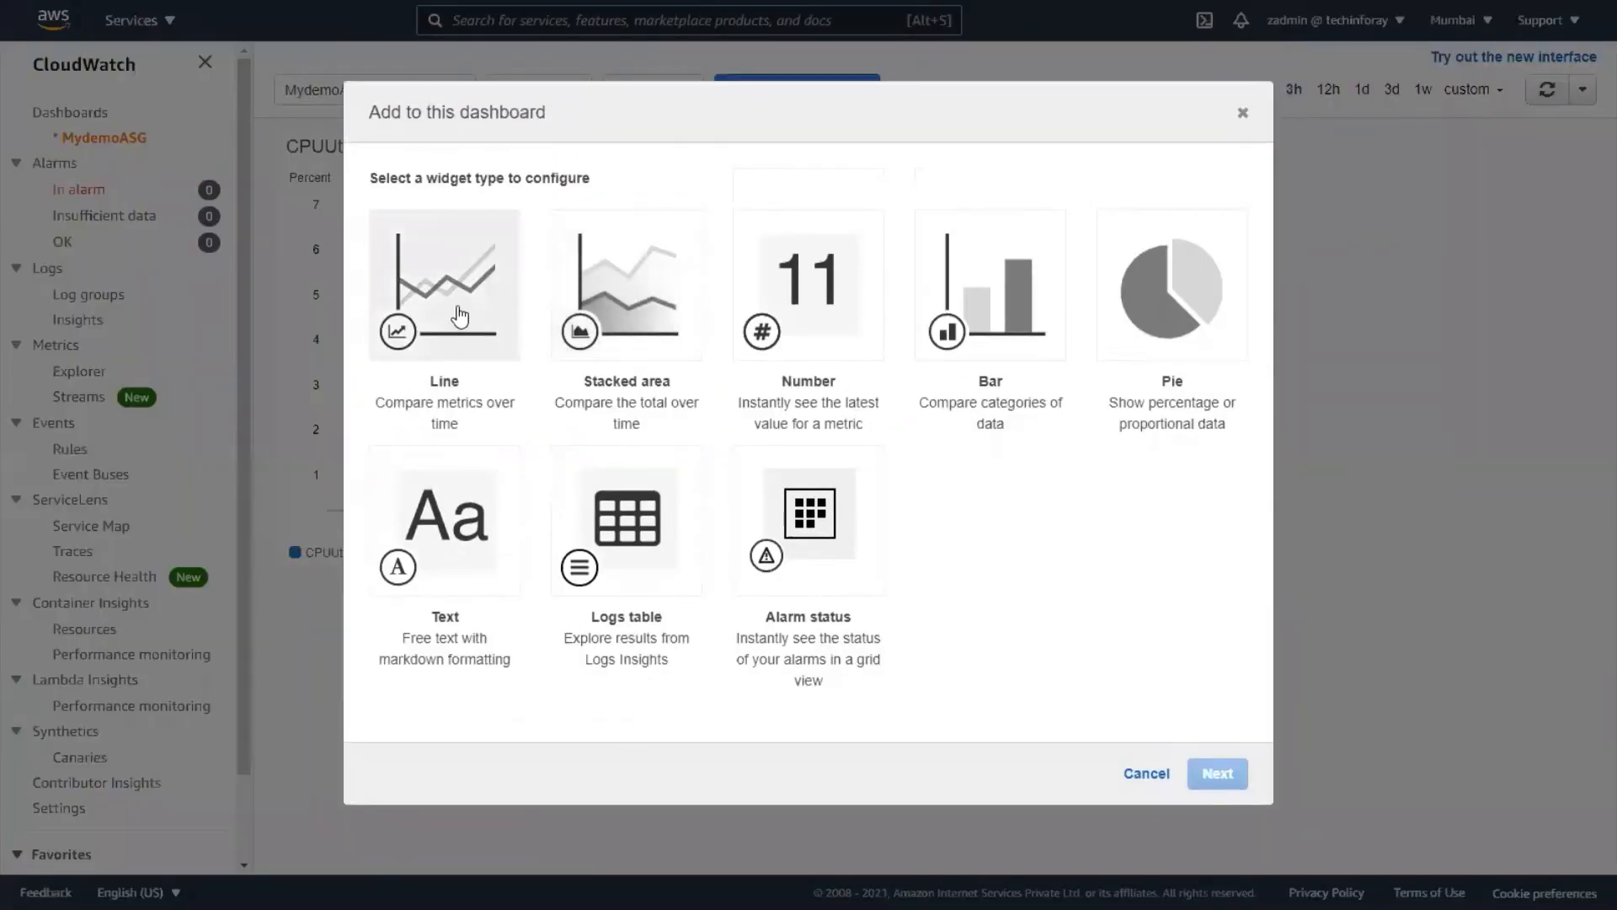
- Start another Line metrics widget and browse EC2 metrics by Auto Scaling Group
left_click(459, 319)
left_click(1219, 773)
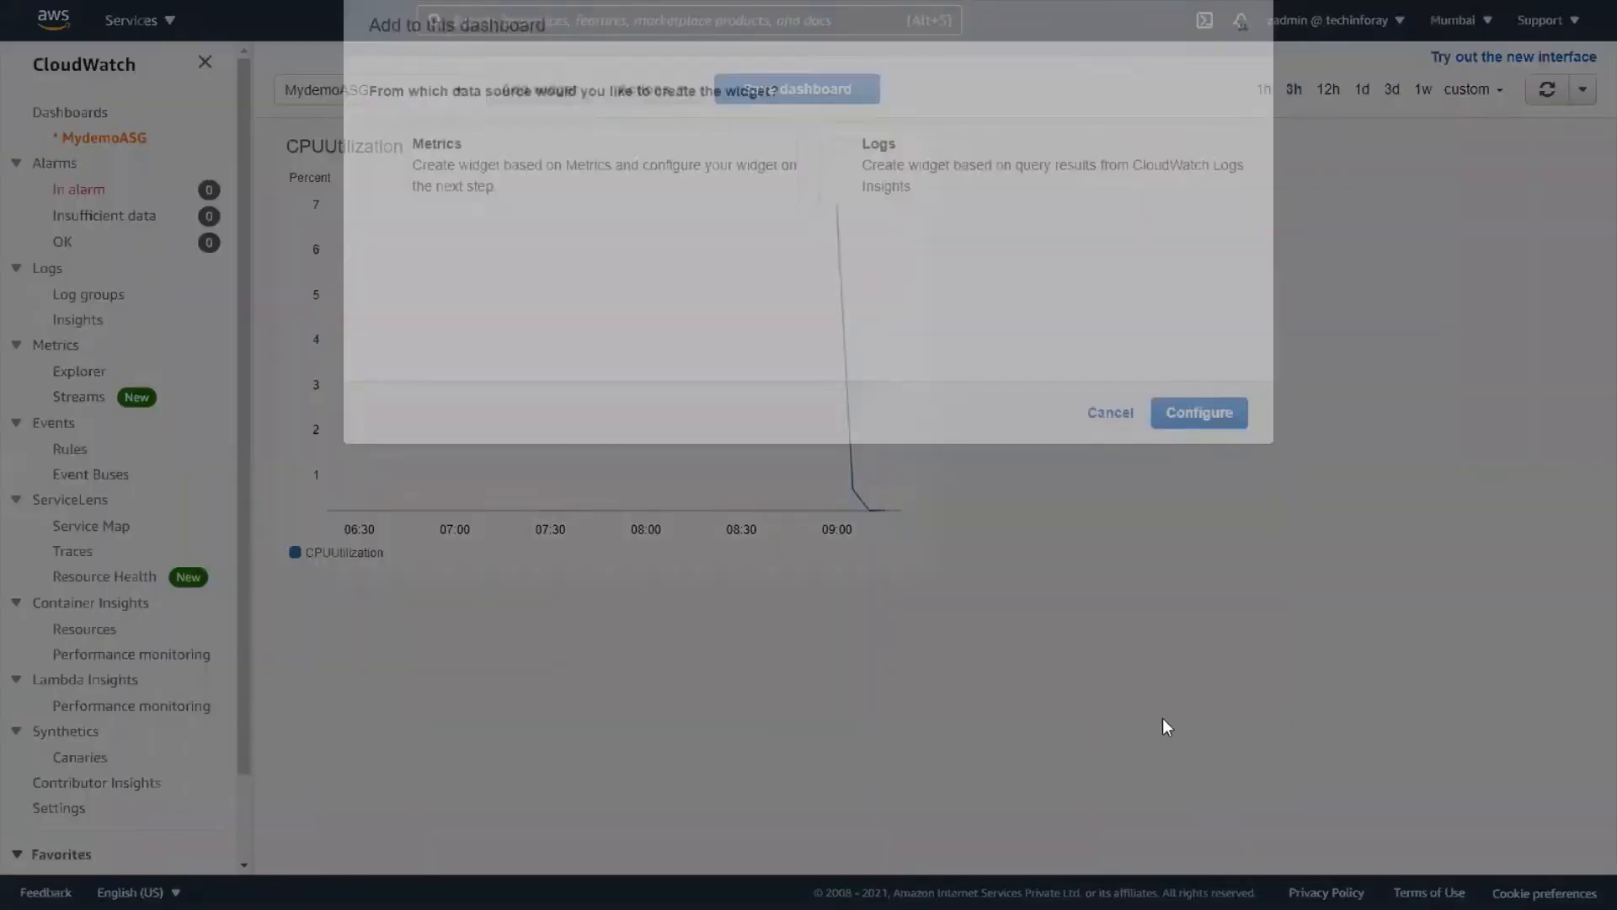
left_click(463, 264)
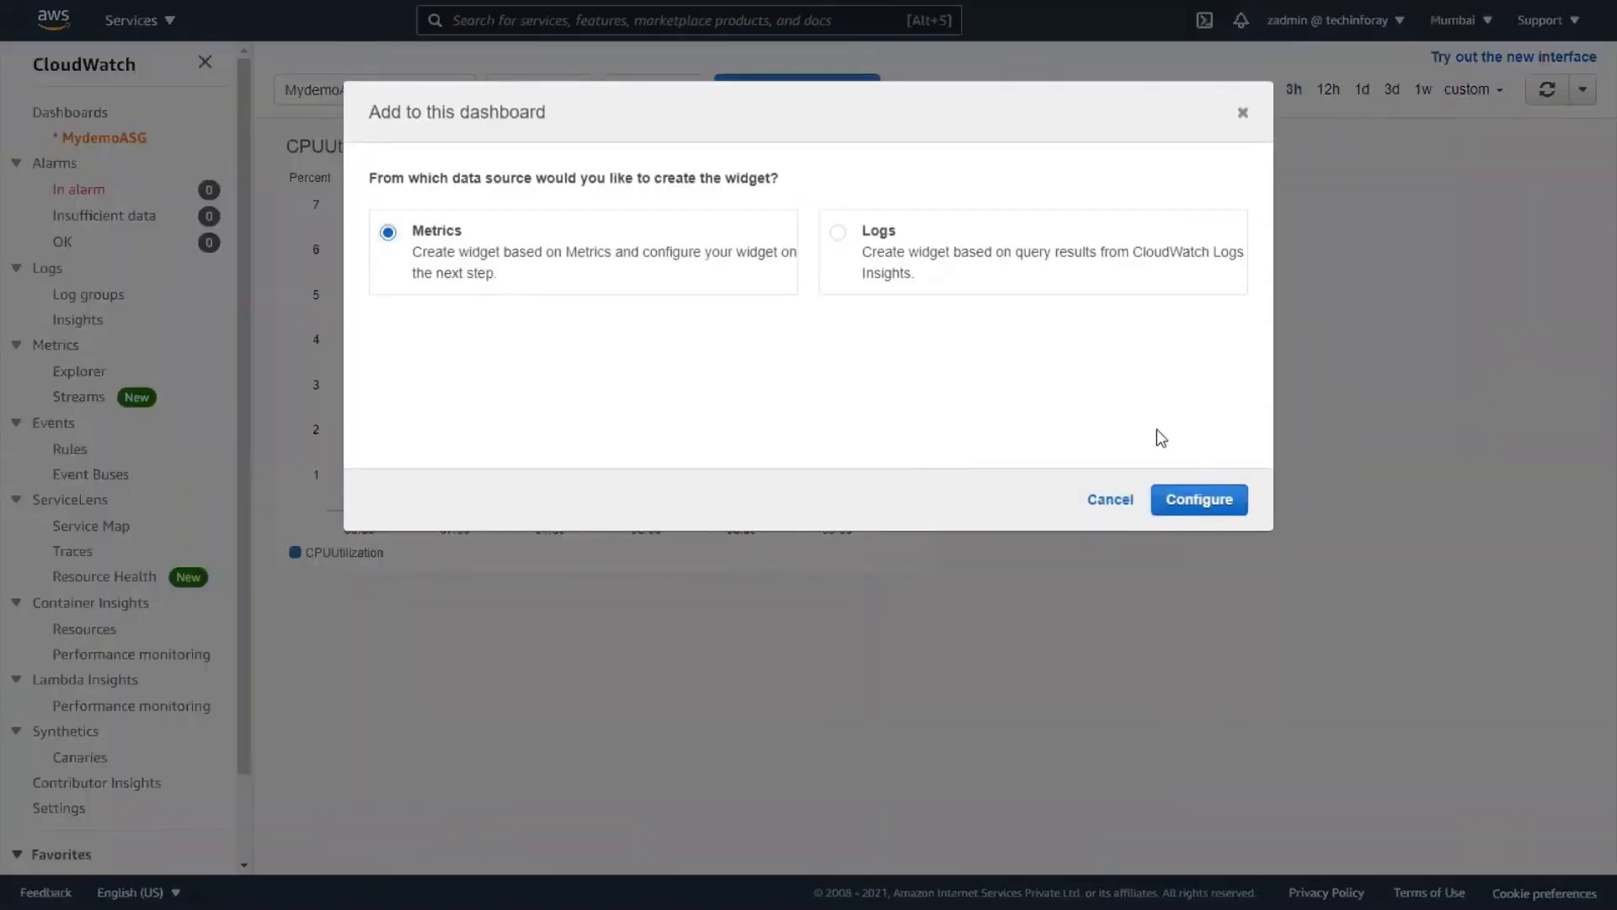
left_click(1185, 510)
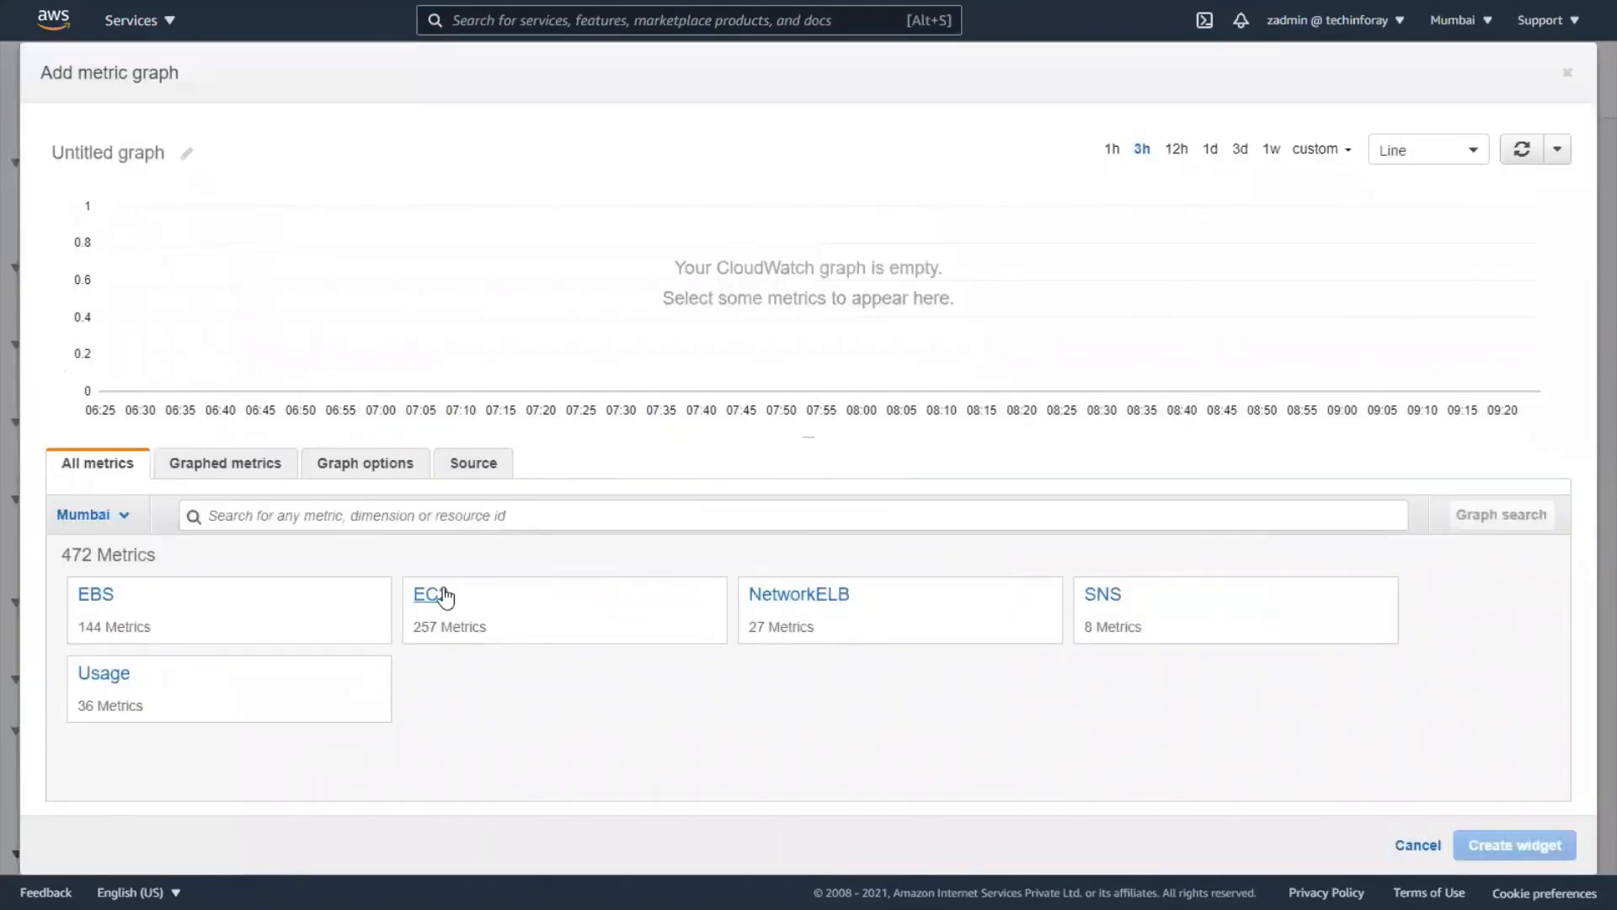
left_click(439, 600)
left_click(164, 594)
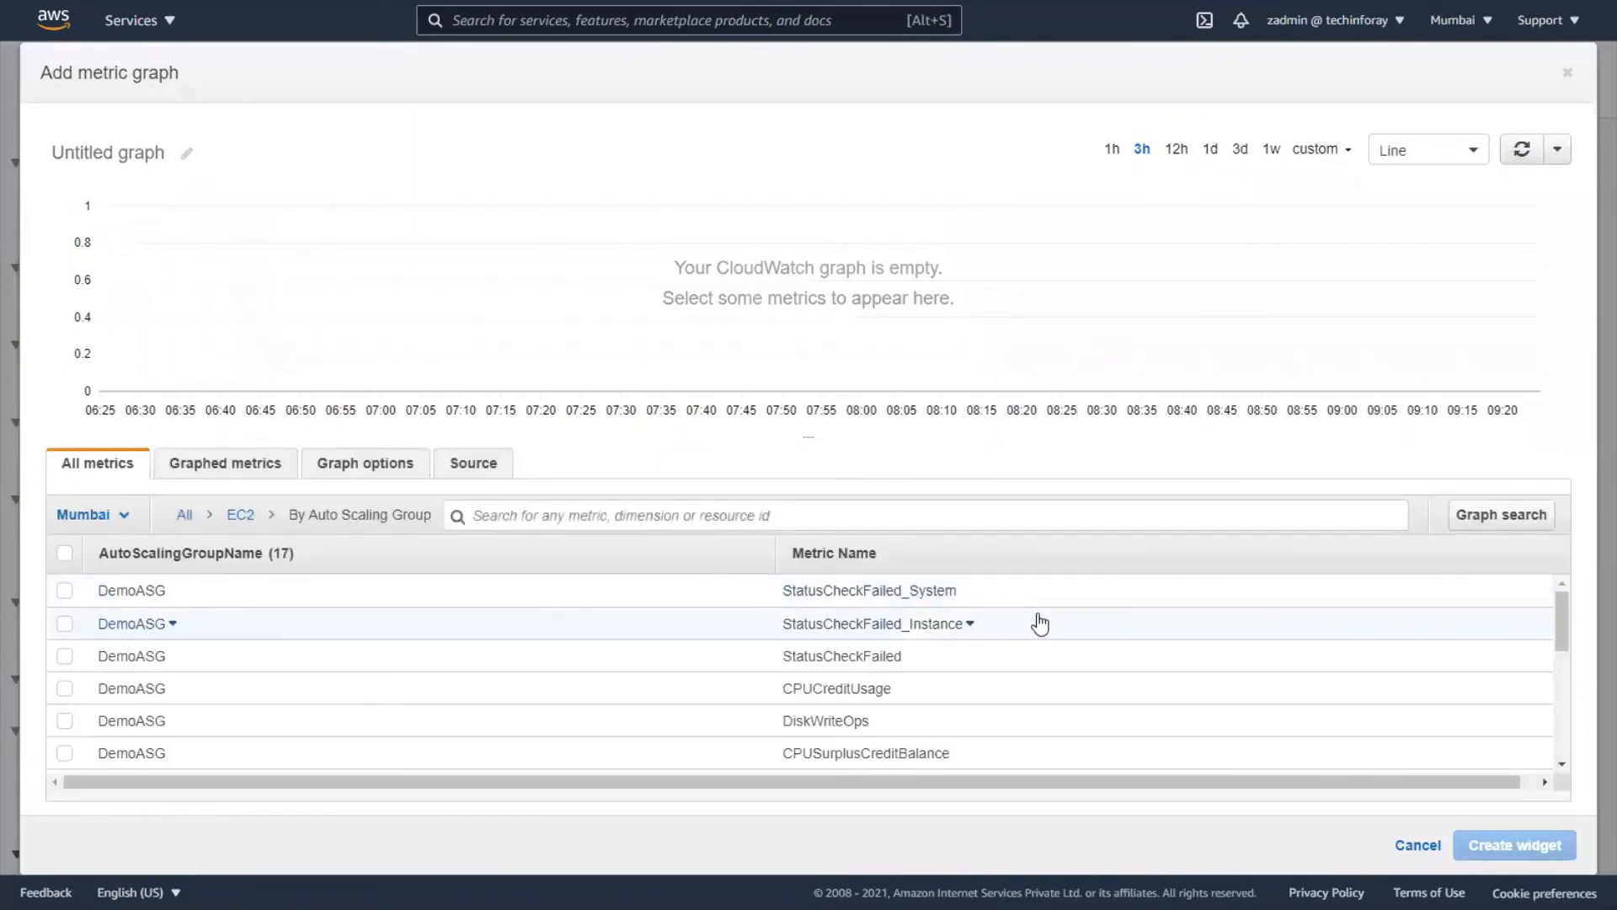
scroll(1040, 623, "down", 3)
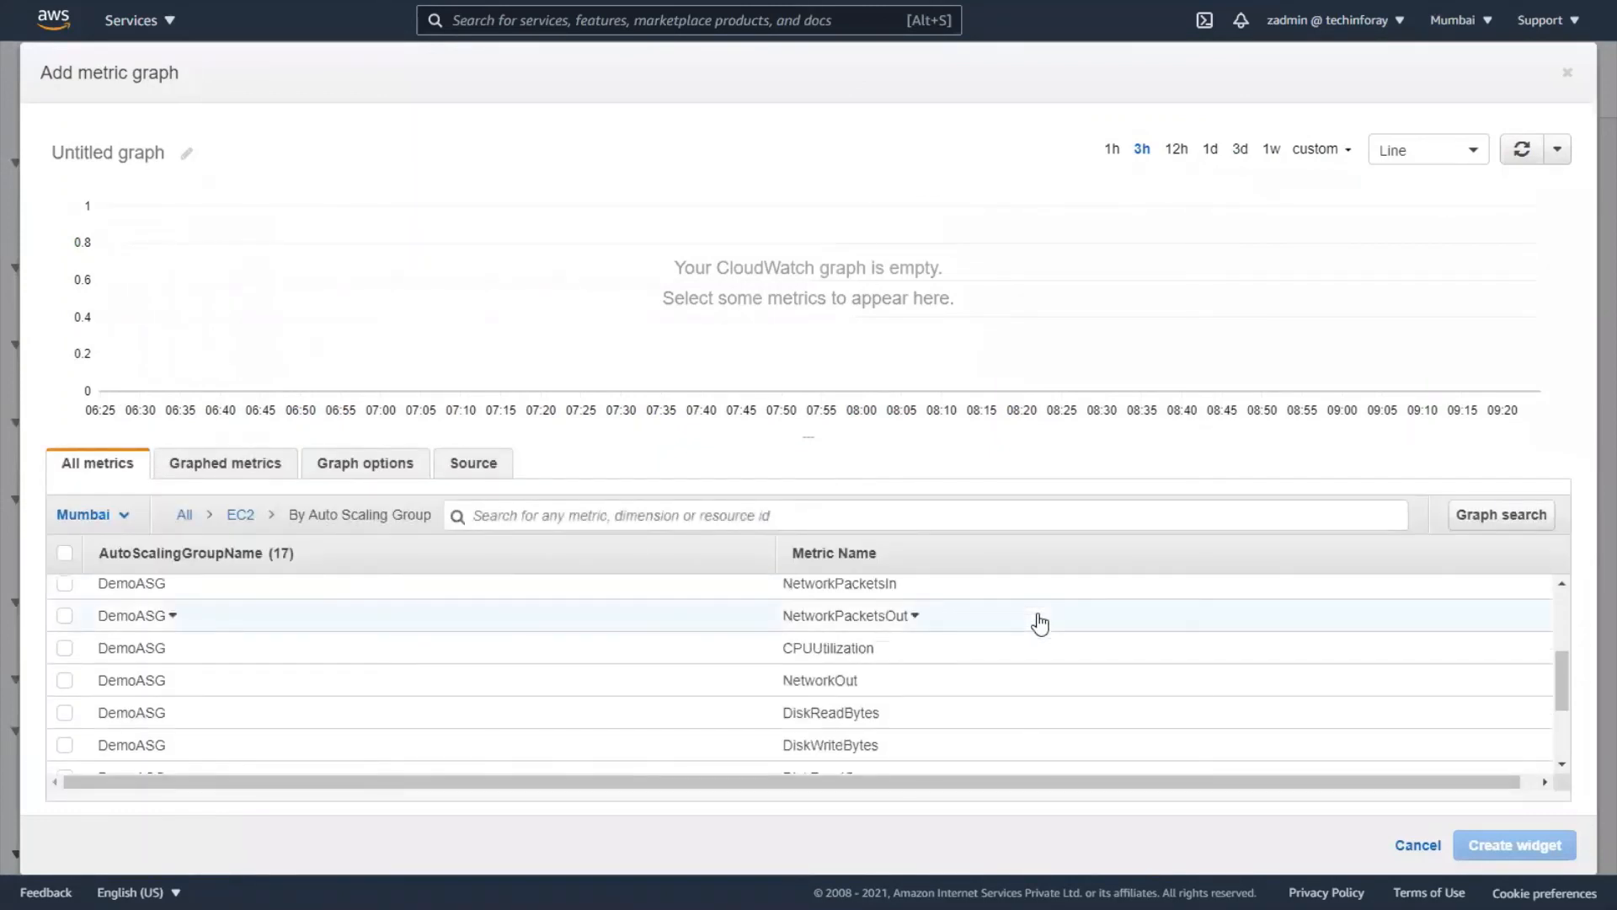
scroll(1041, 623, "down", 3)
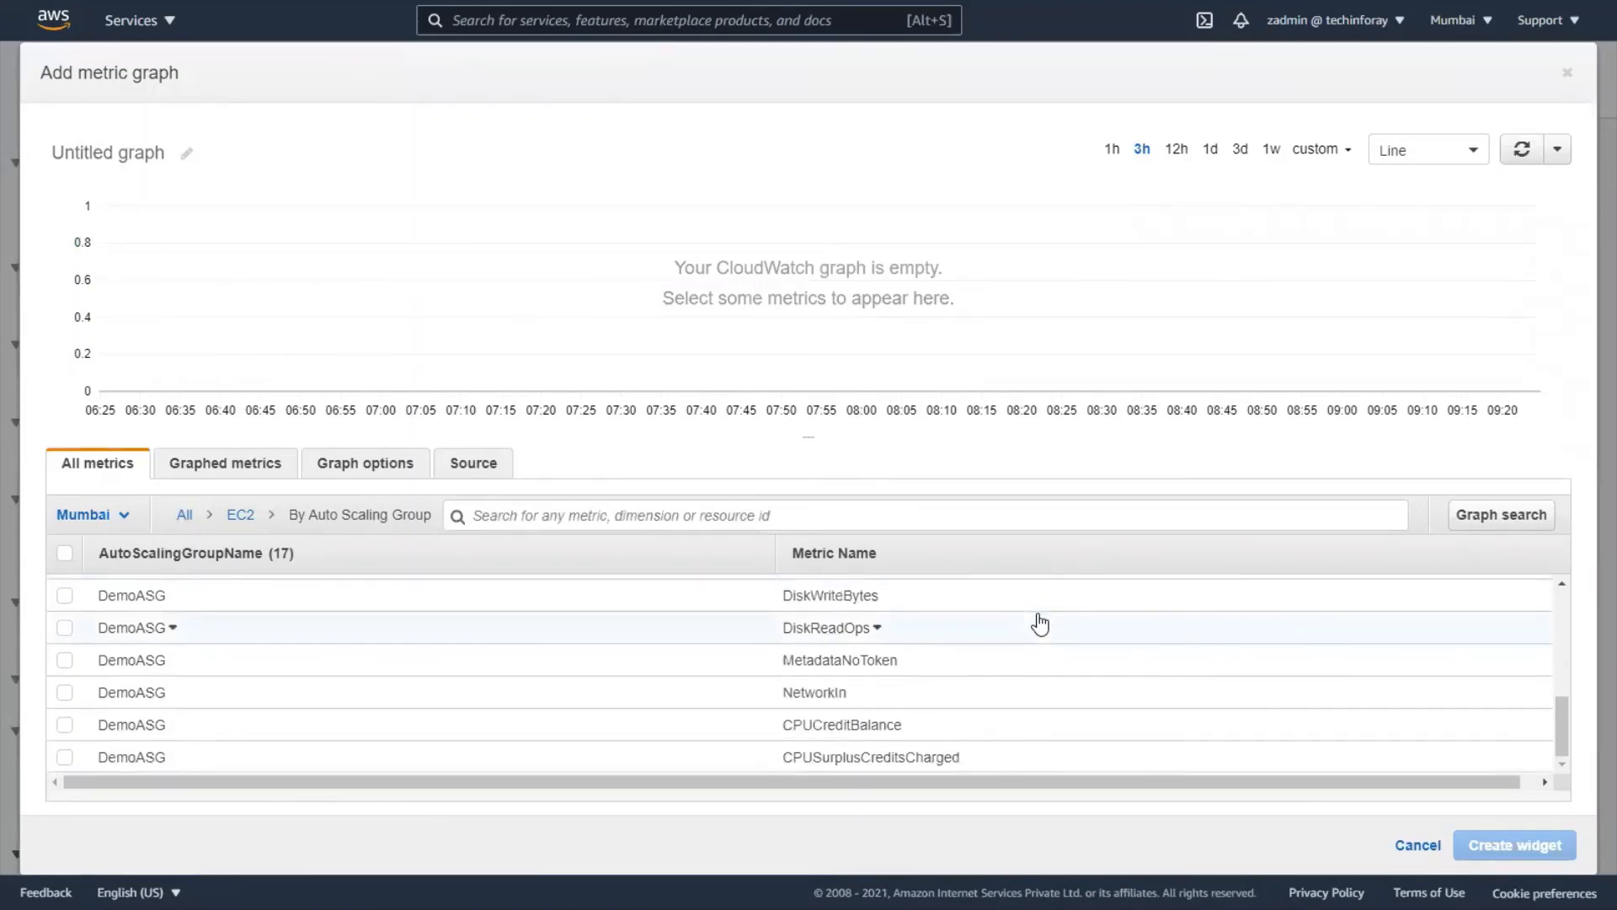
scroll(1052, 709, "up", 5)
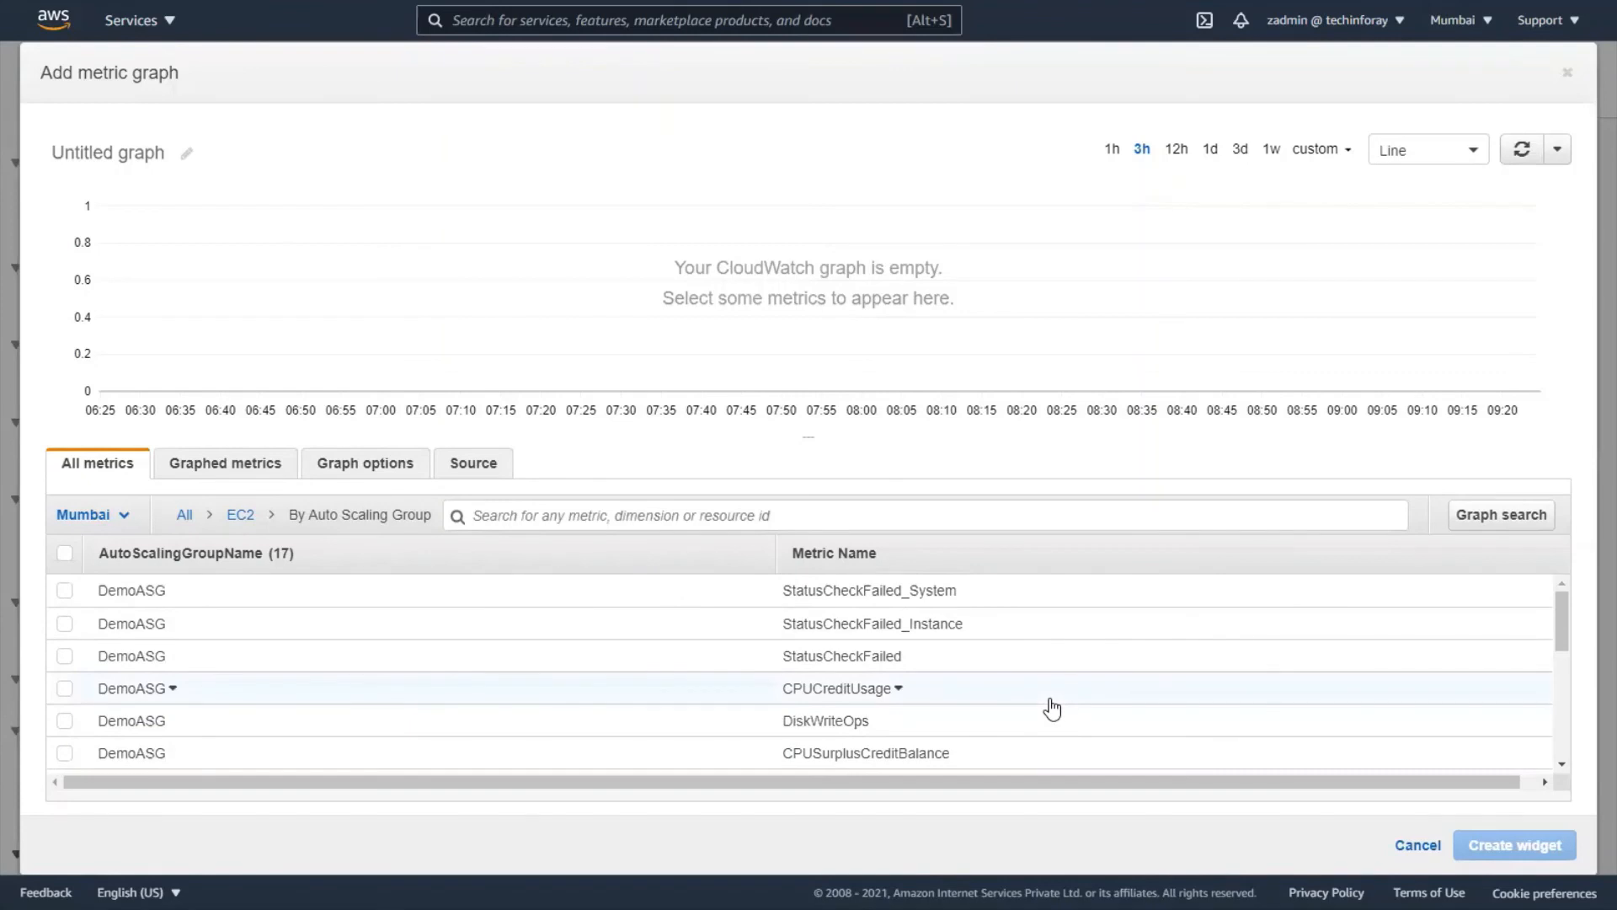
scroll(1052, 709, "down", 5)
scroll(1052, 709, "up", 5)
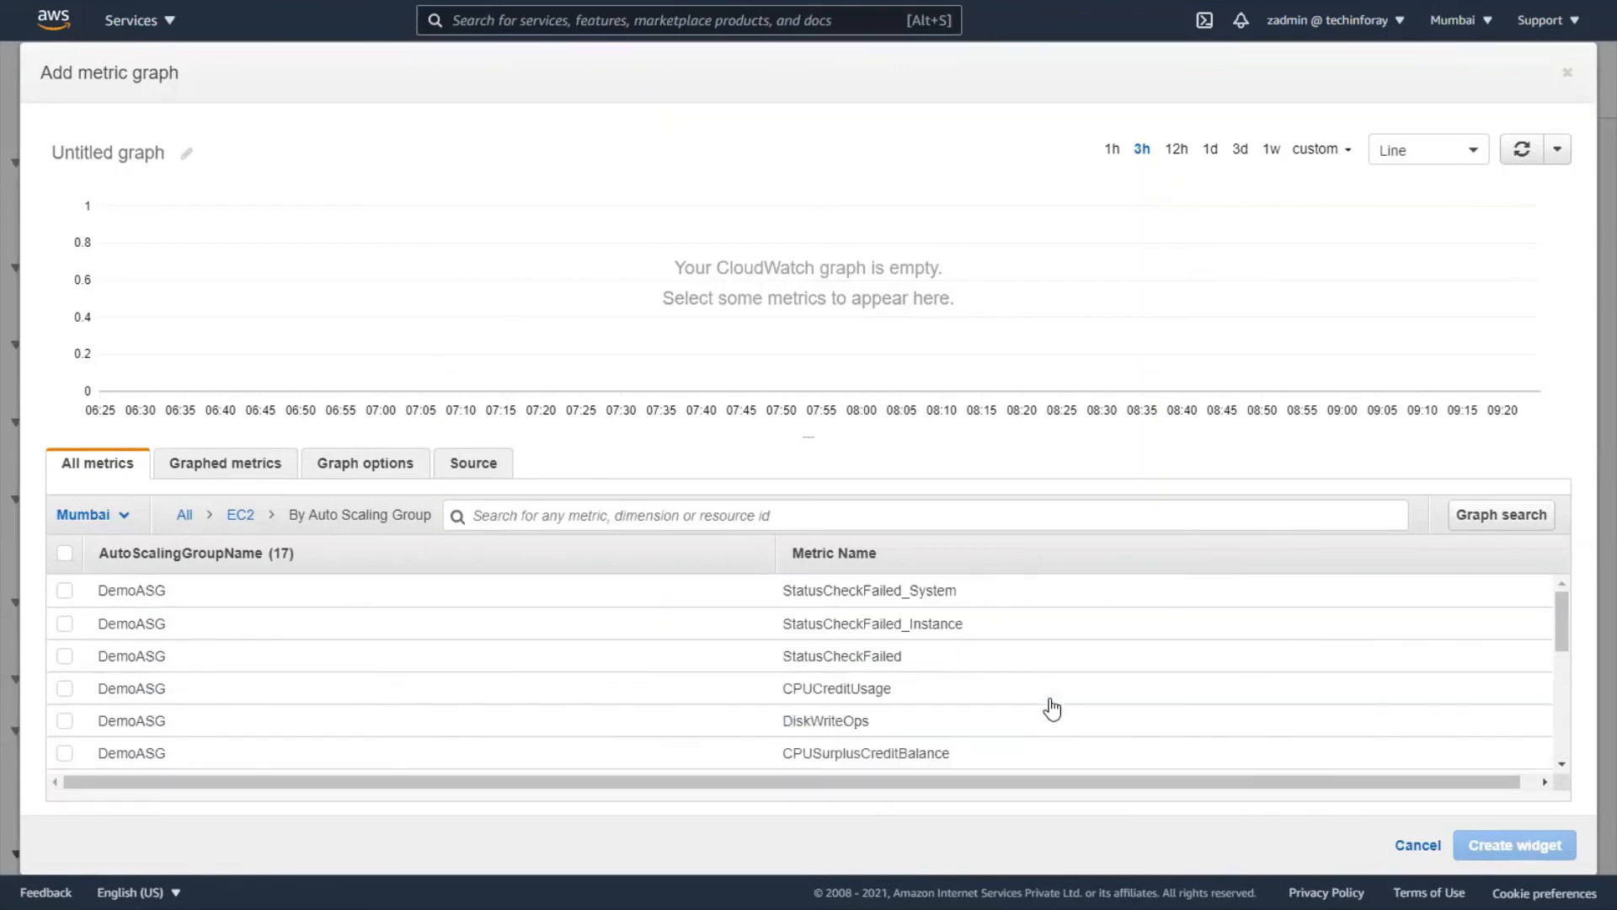
- Preview NetworkELB Target Group per-AZ UnHealthyHostCount and HealthyHostCount, then cancel the graph
left_click(240, 514)
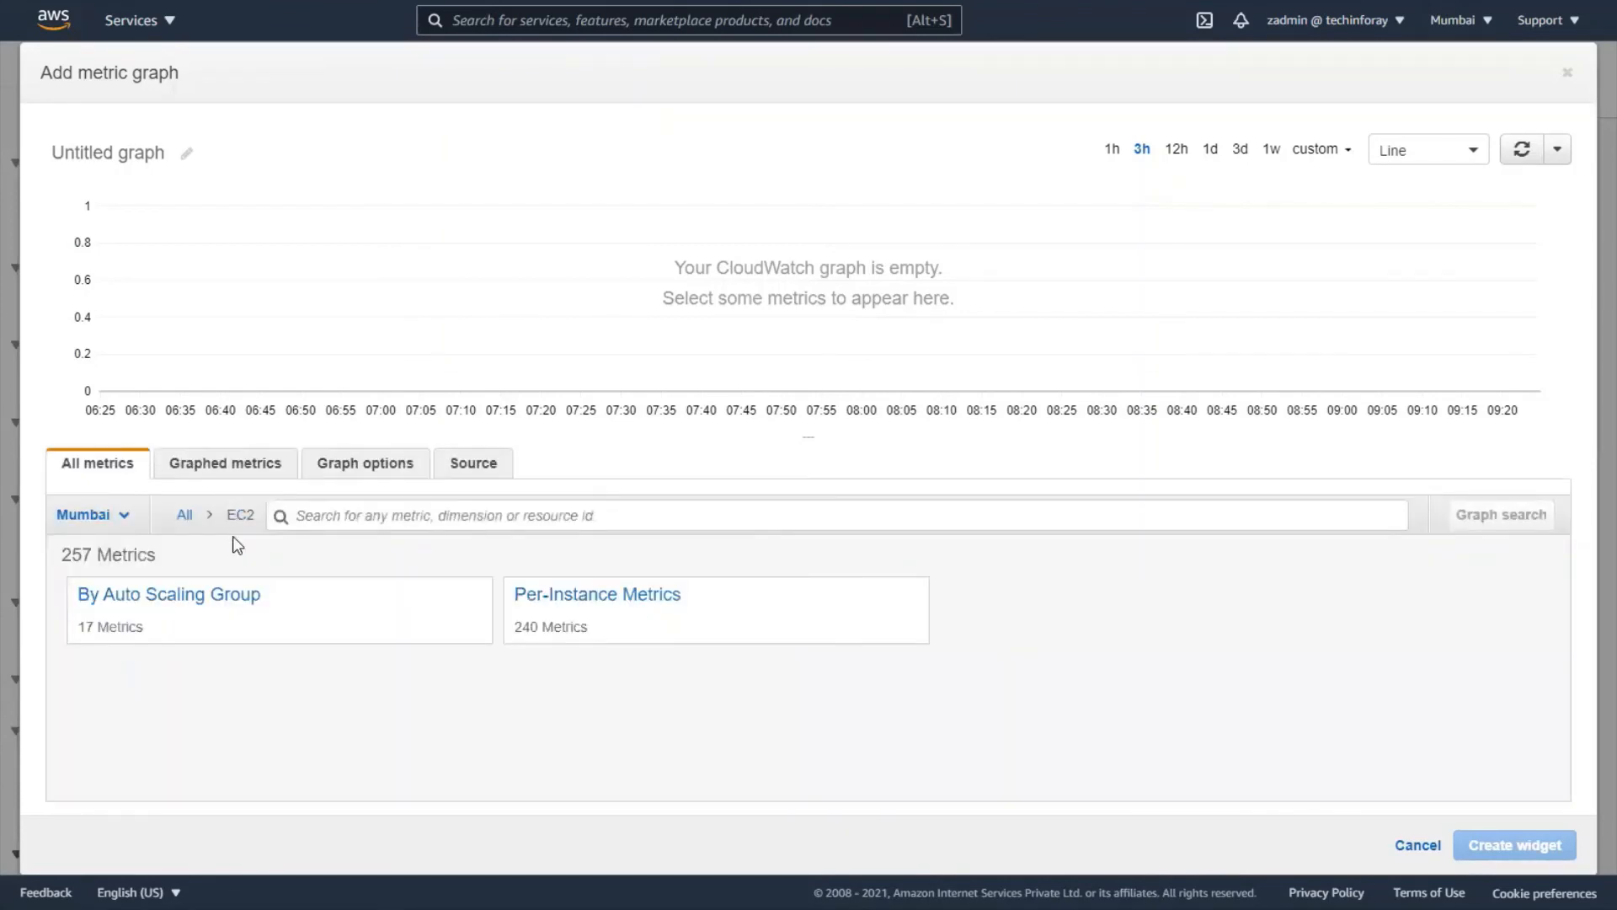
left_click(186, 517)
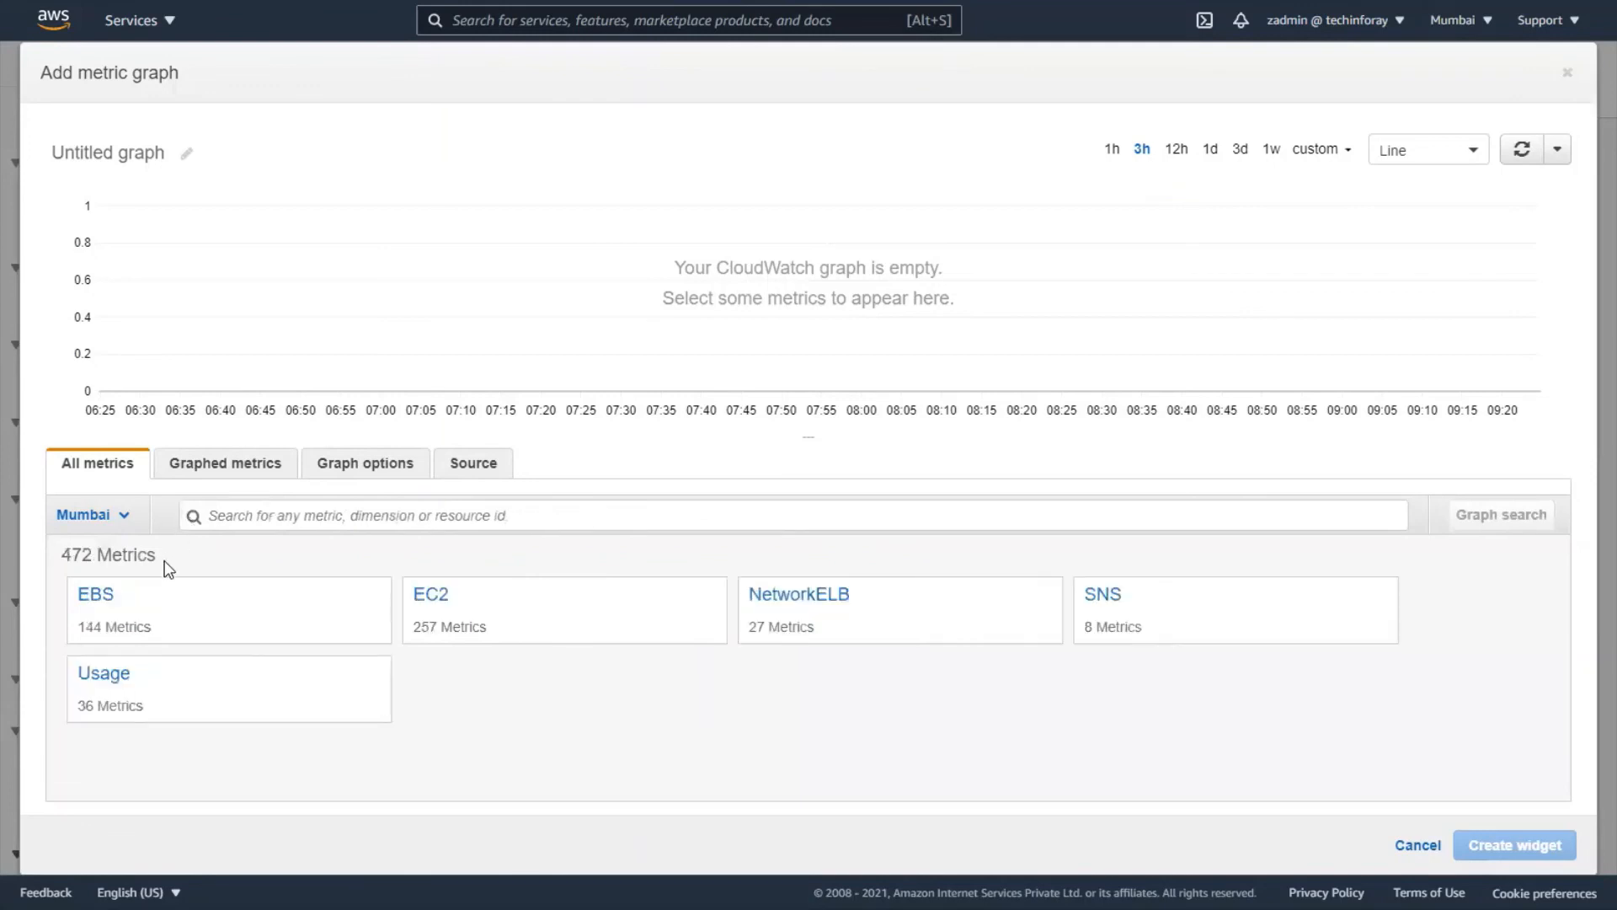
left_click(822, 602)
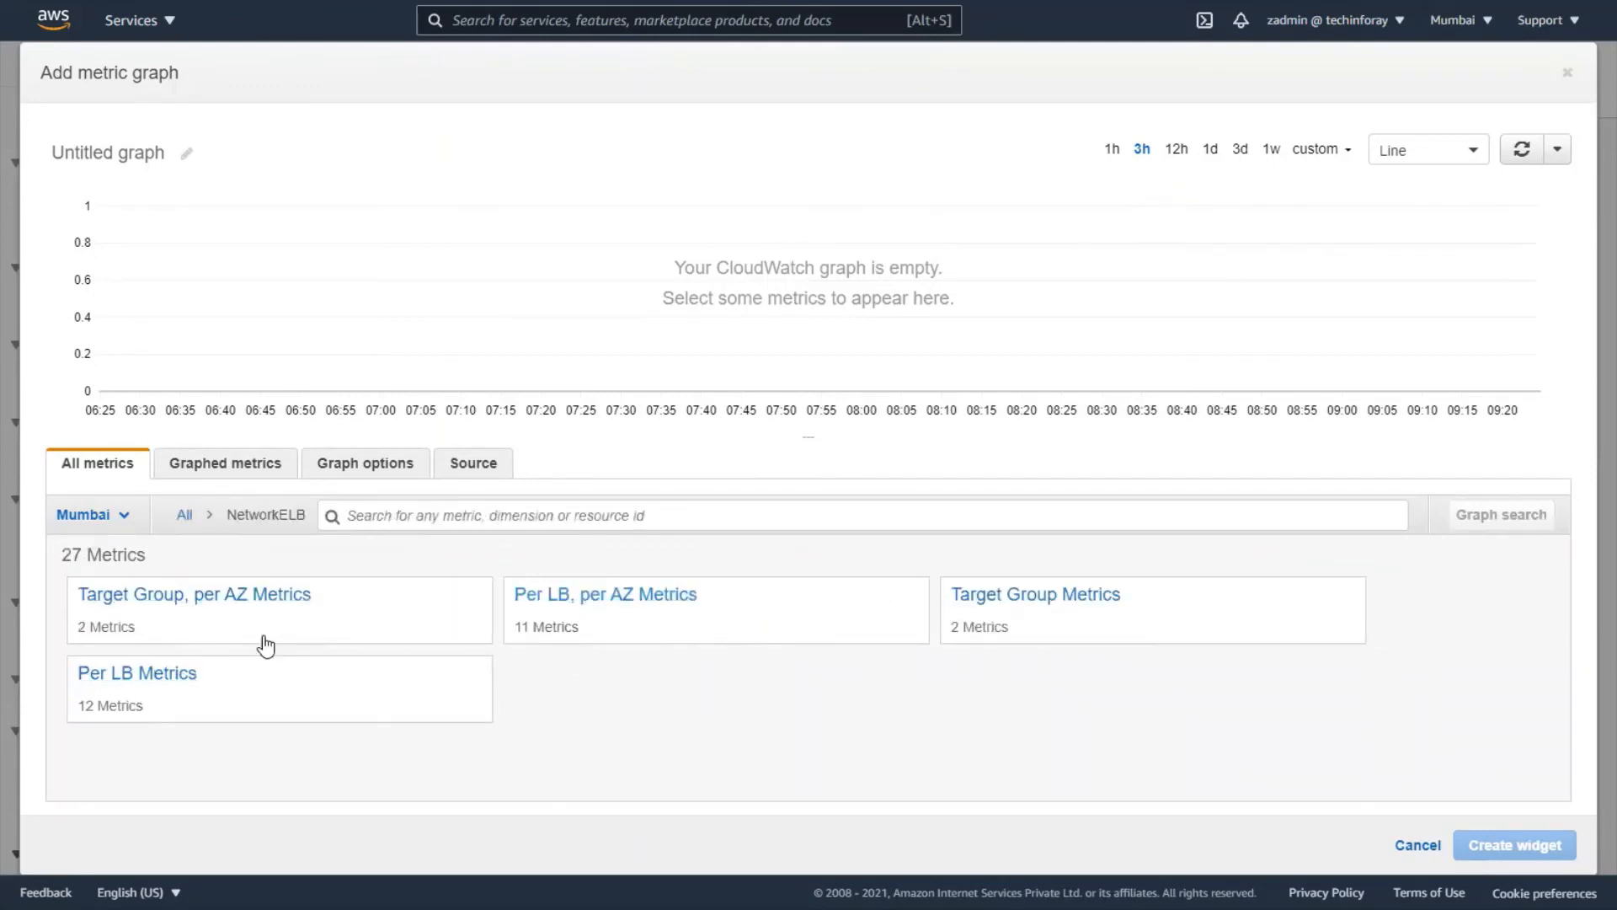
left_click(256, 600)
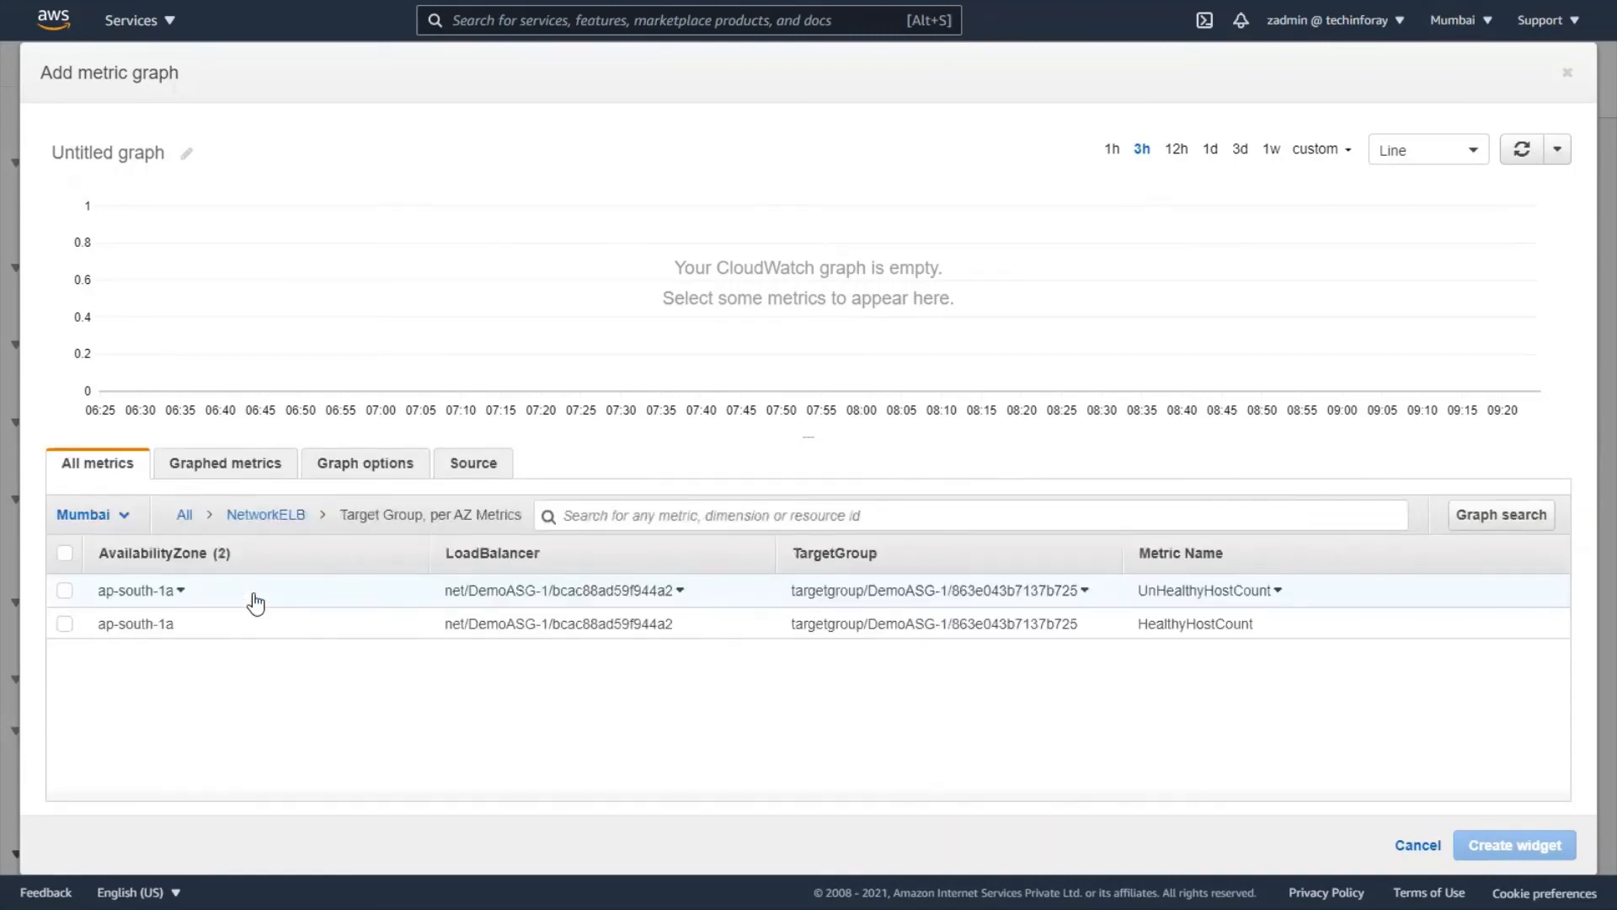
left_click(64, 591)
left_click(64, 625)
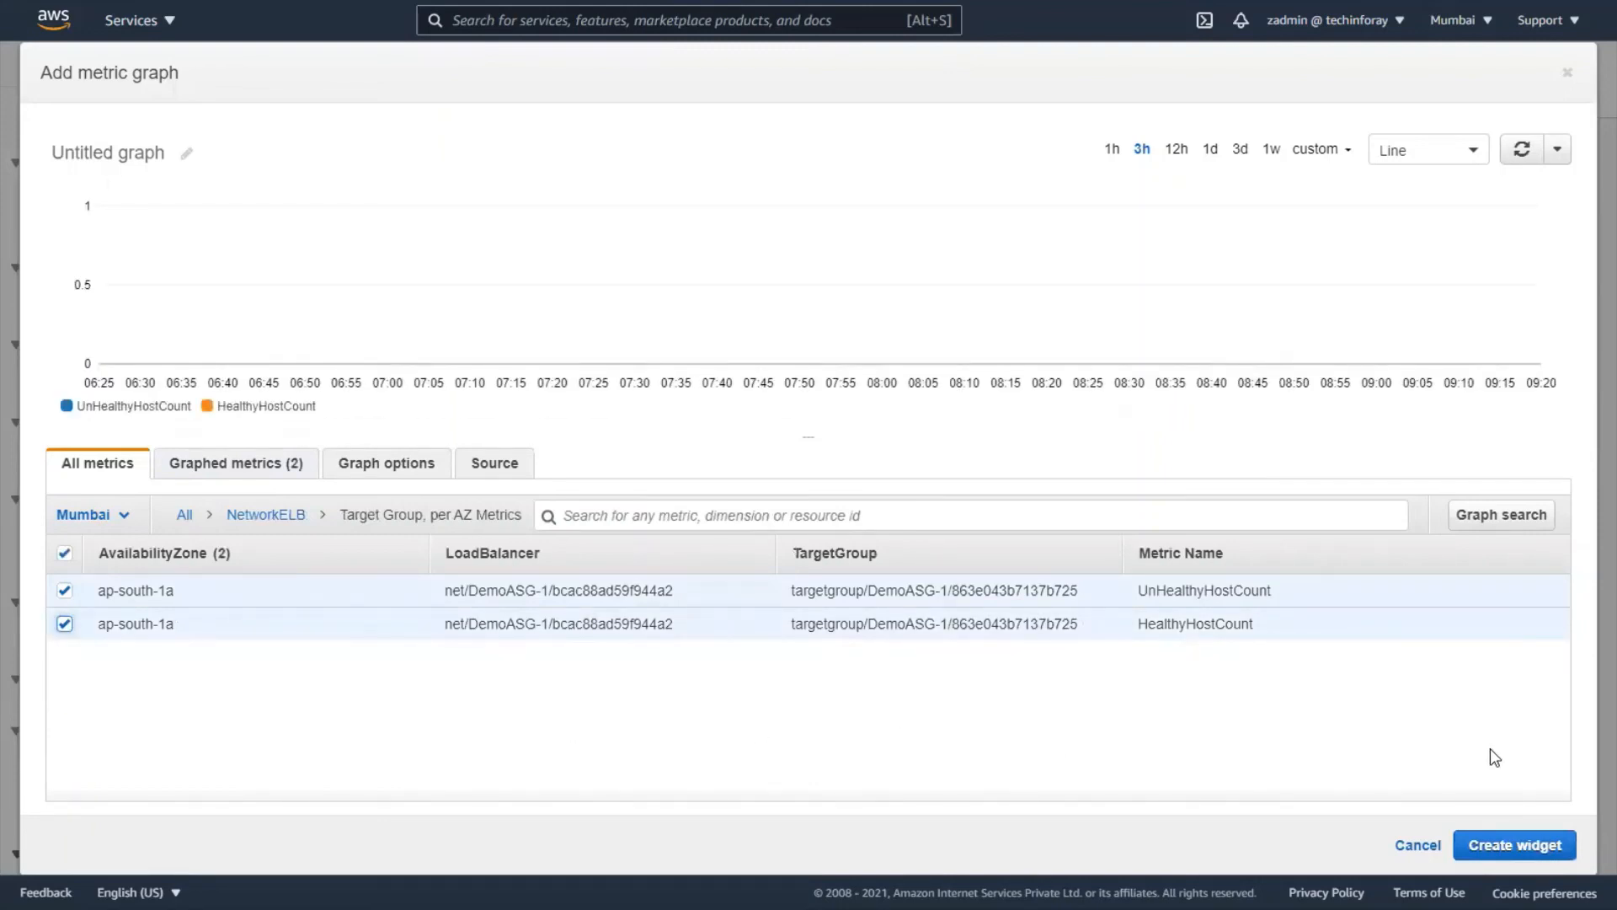
left_click(1426, 843)
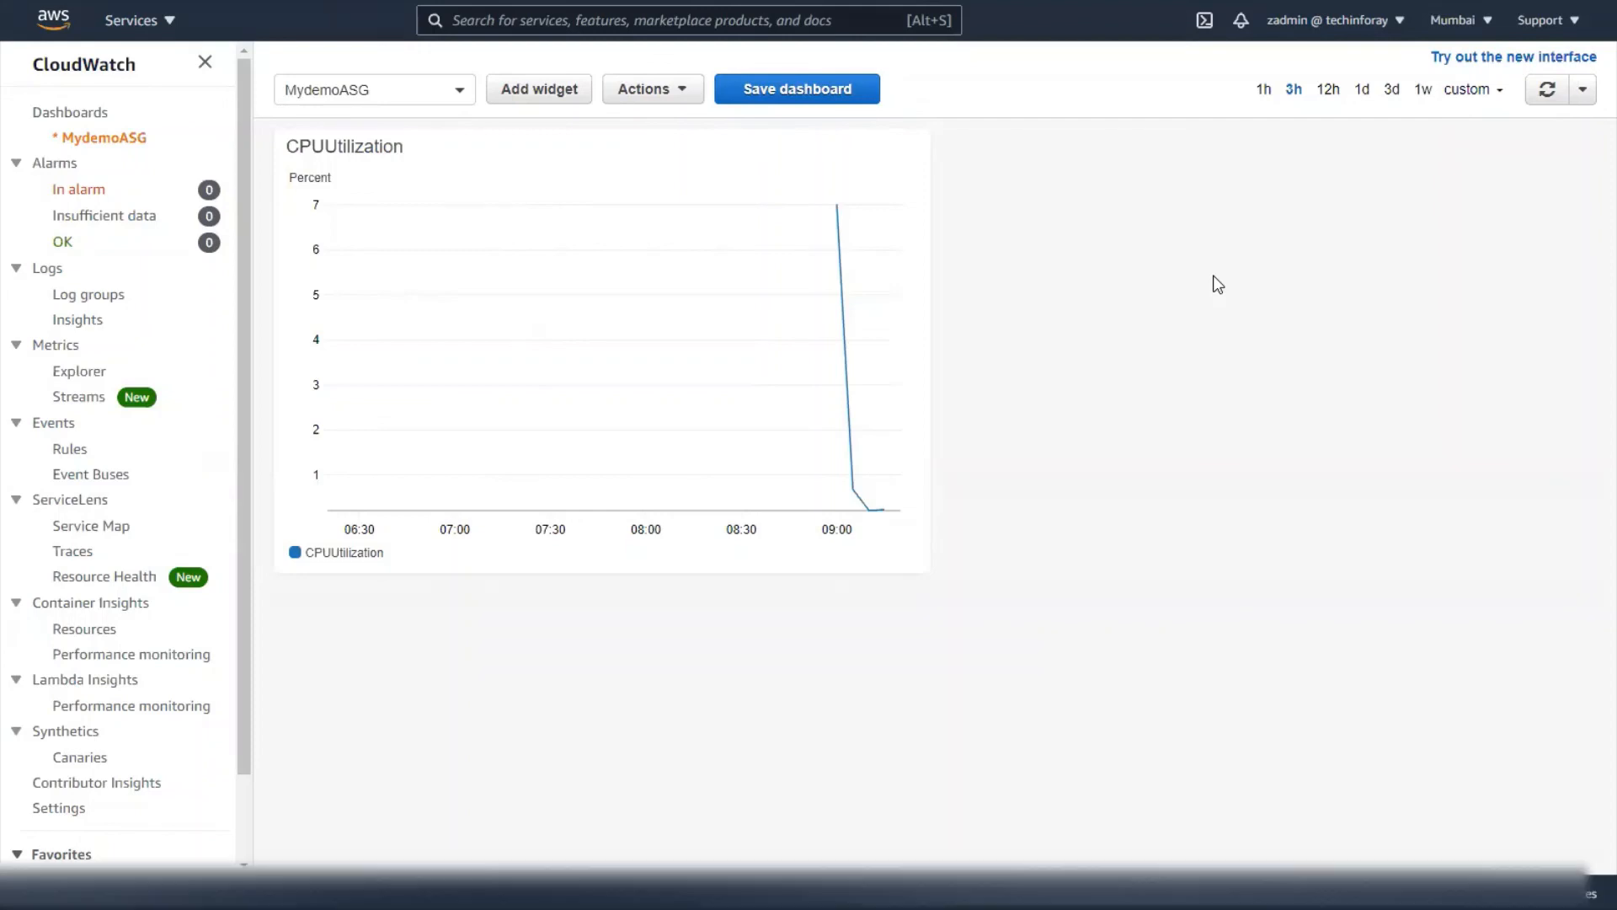
- Switch between the EC2 Instances and CloudWatch dashboard windows, ending on CloudWatch
key("alt+Tab")
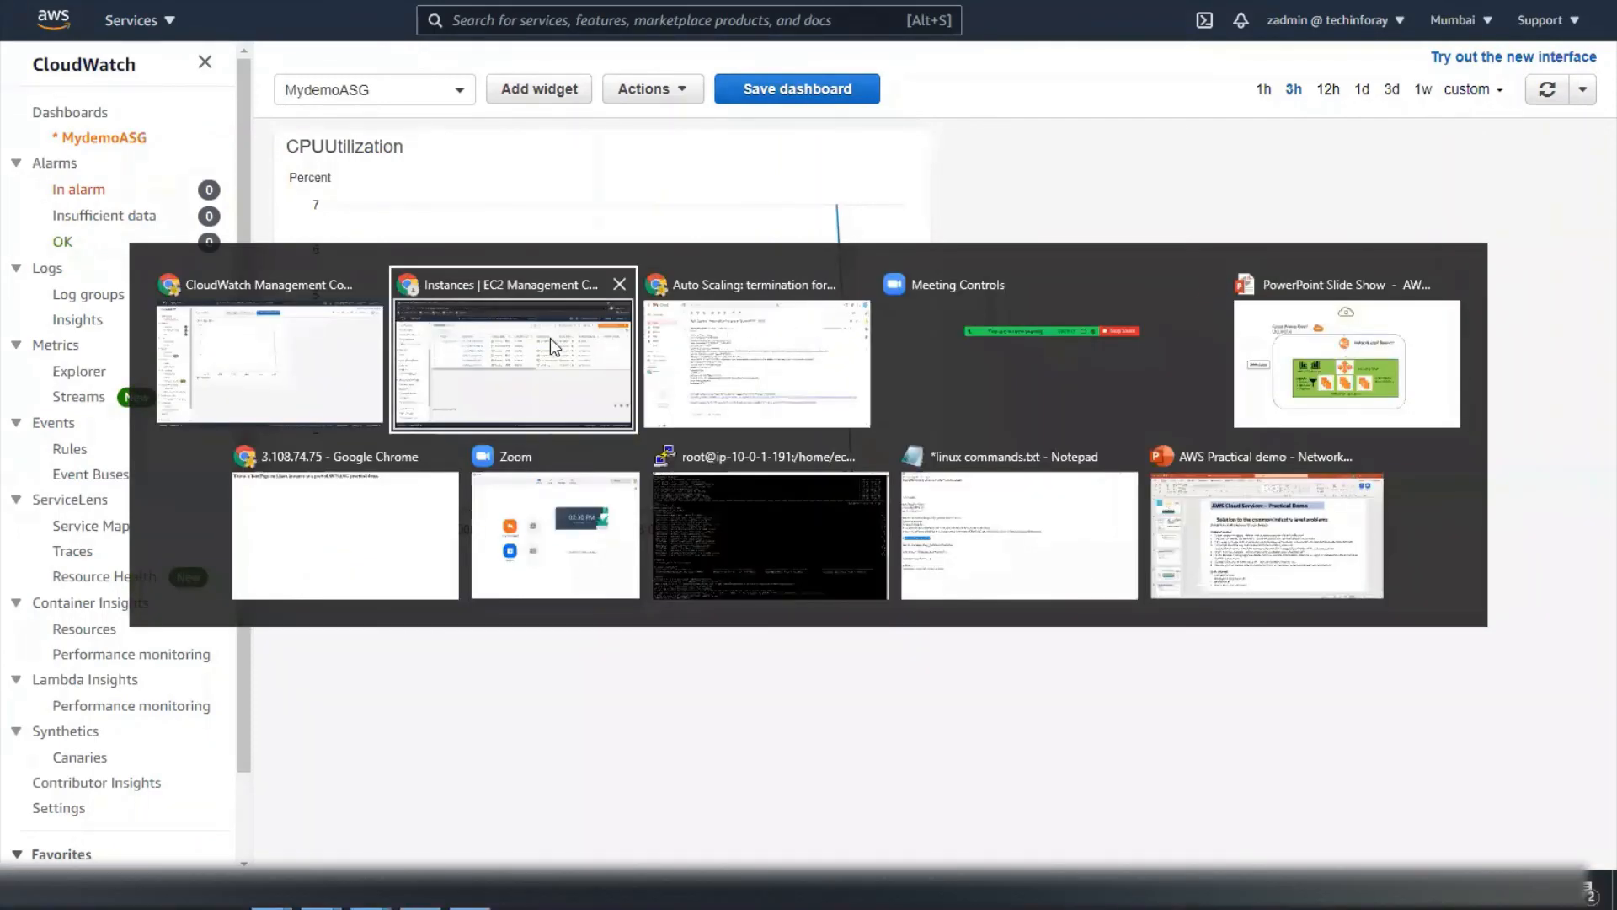
left_click(438, 357)
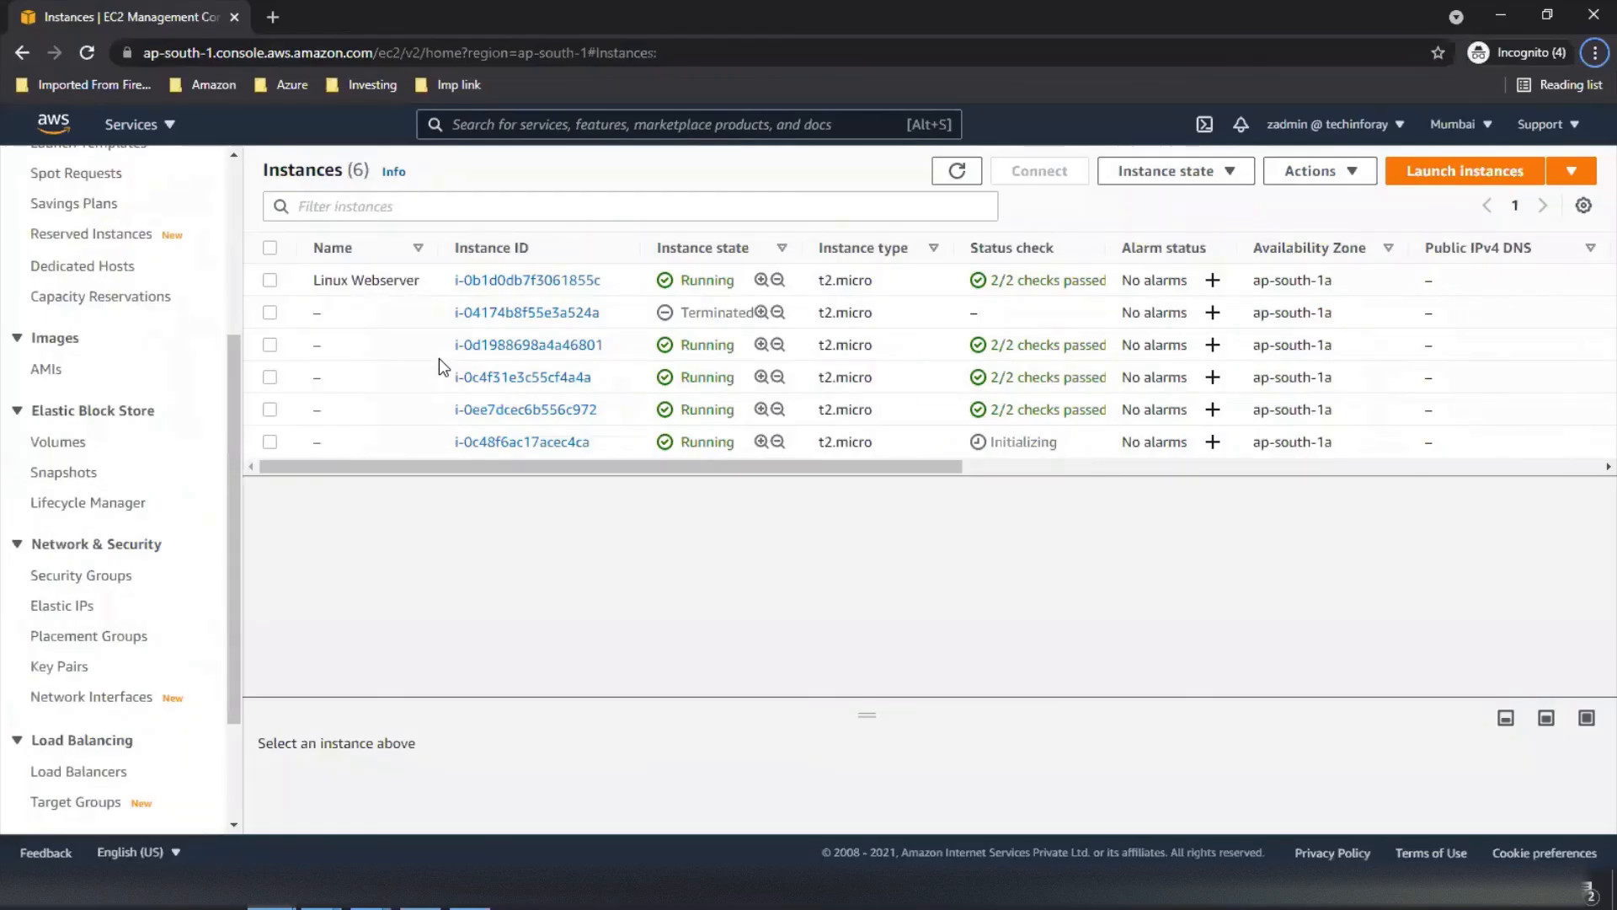
key("alt+Tab")
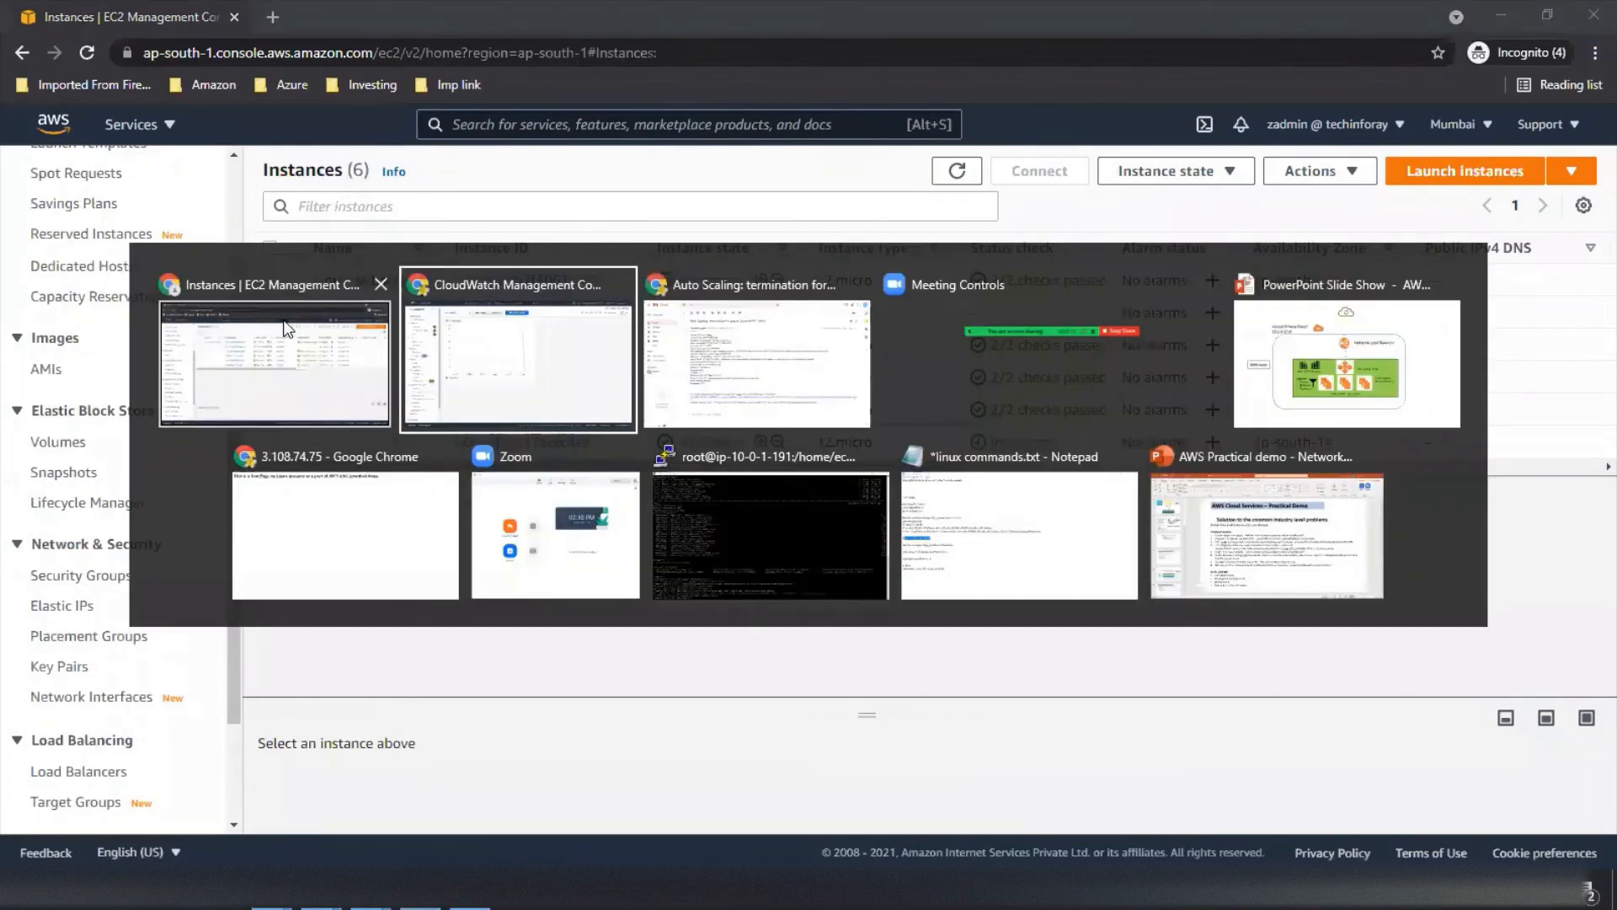
left_click(286, 327)
key("alt+Tab")
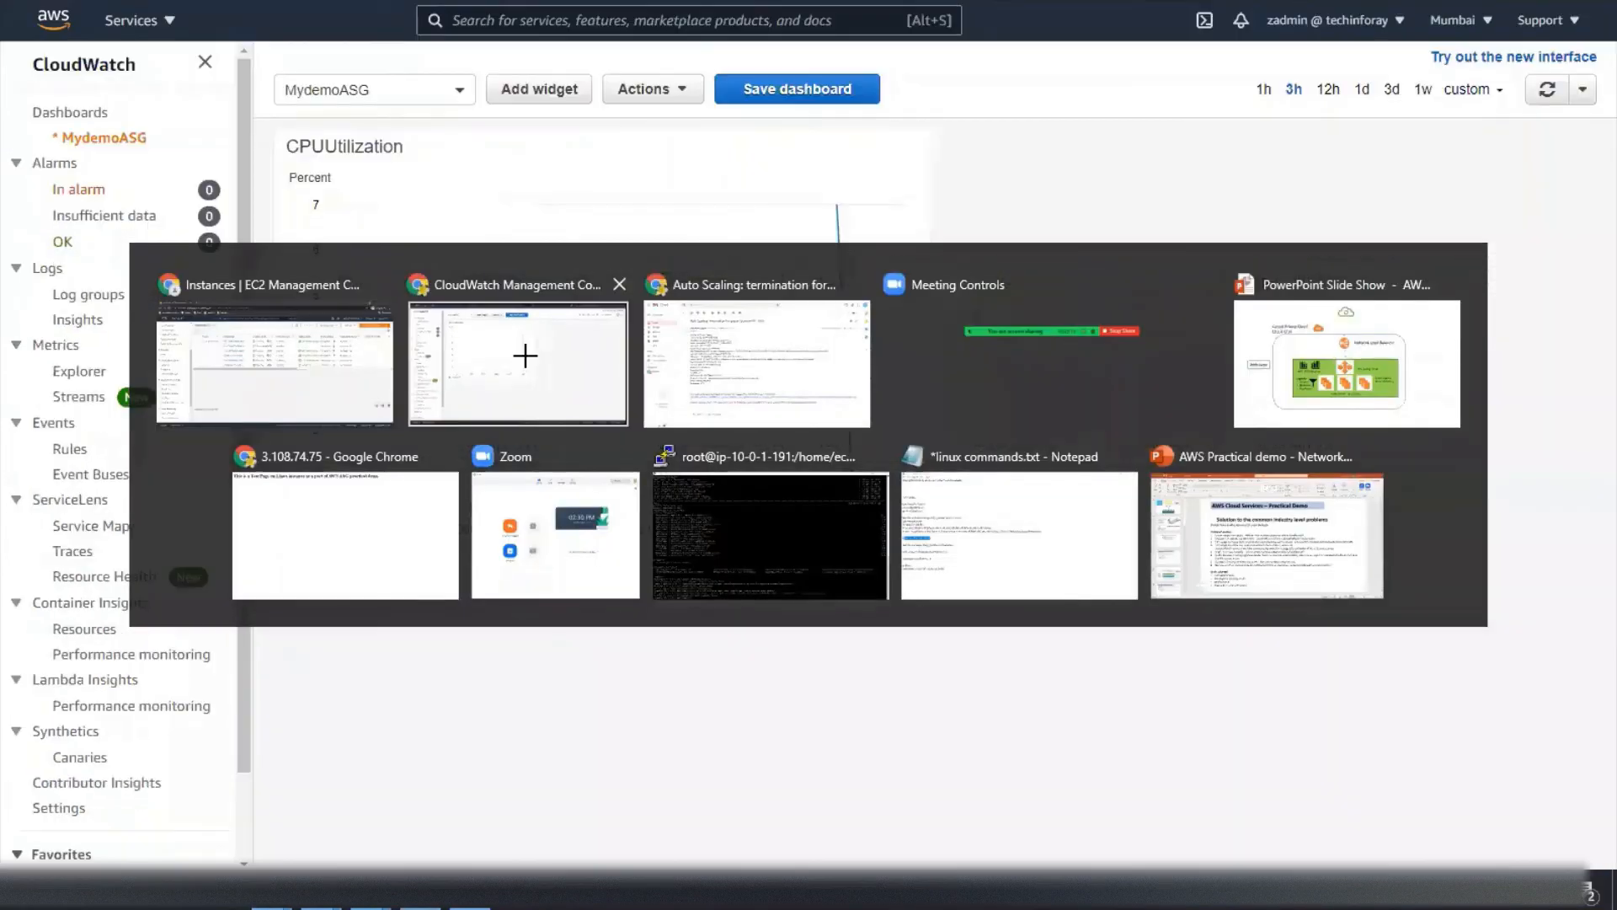
left_click(523, 357)
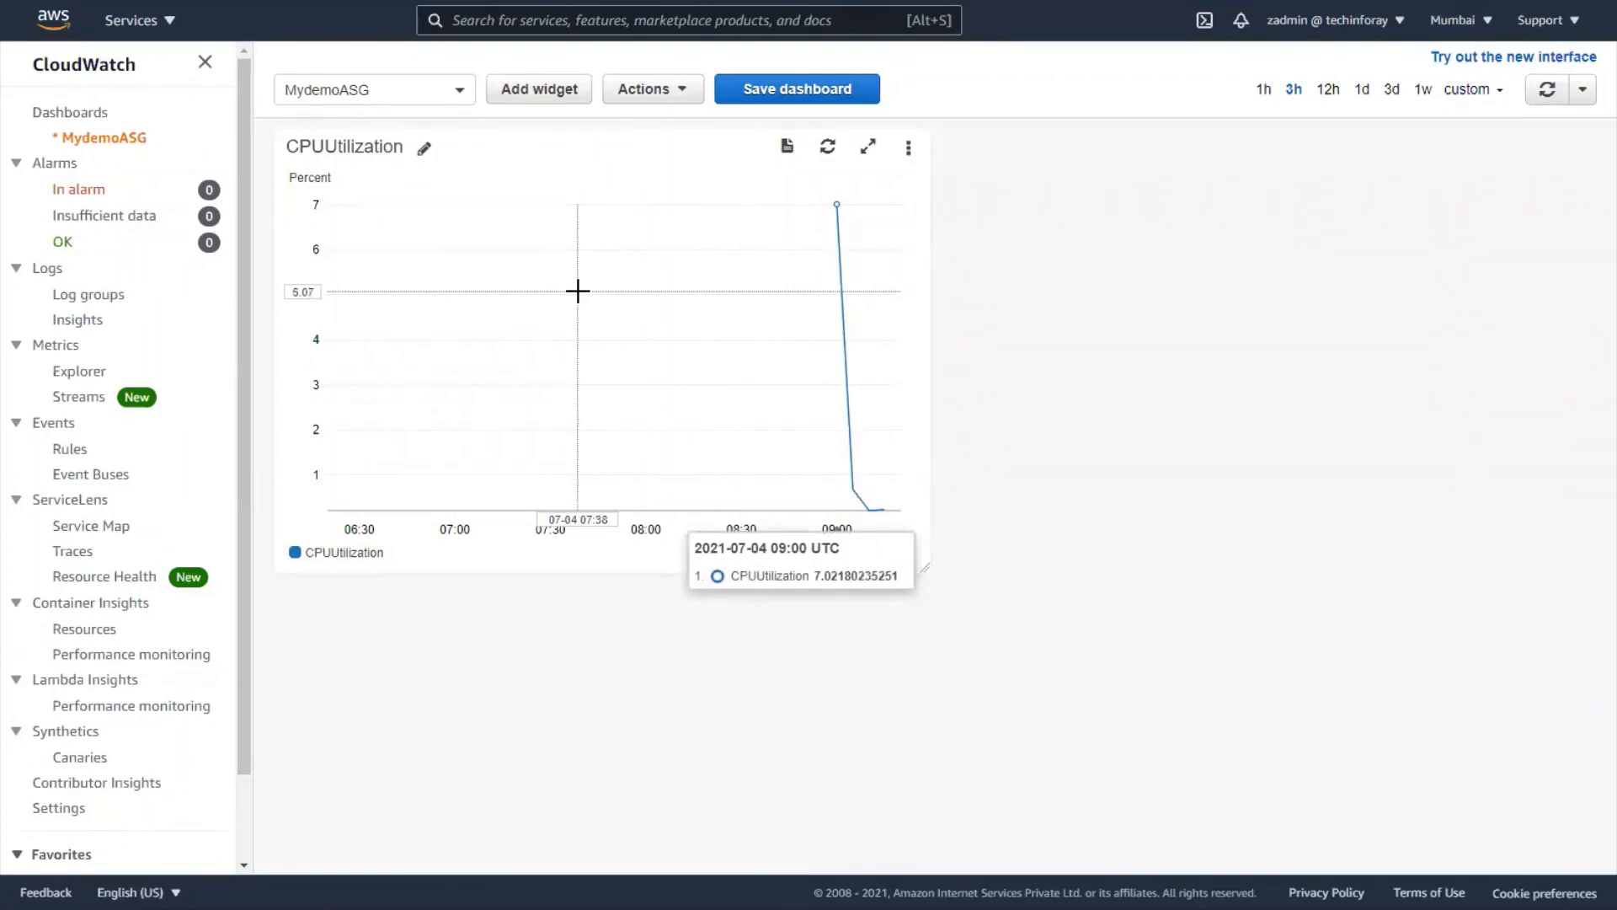
- Move the CloudWatch dashboard tab into its own new browser window, back in full screen
key("F11")
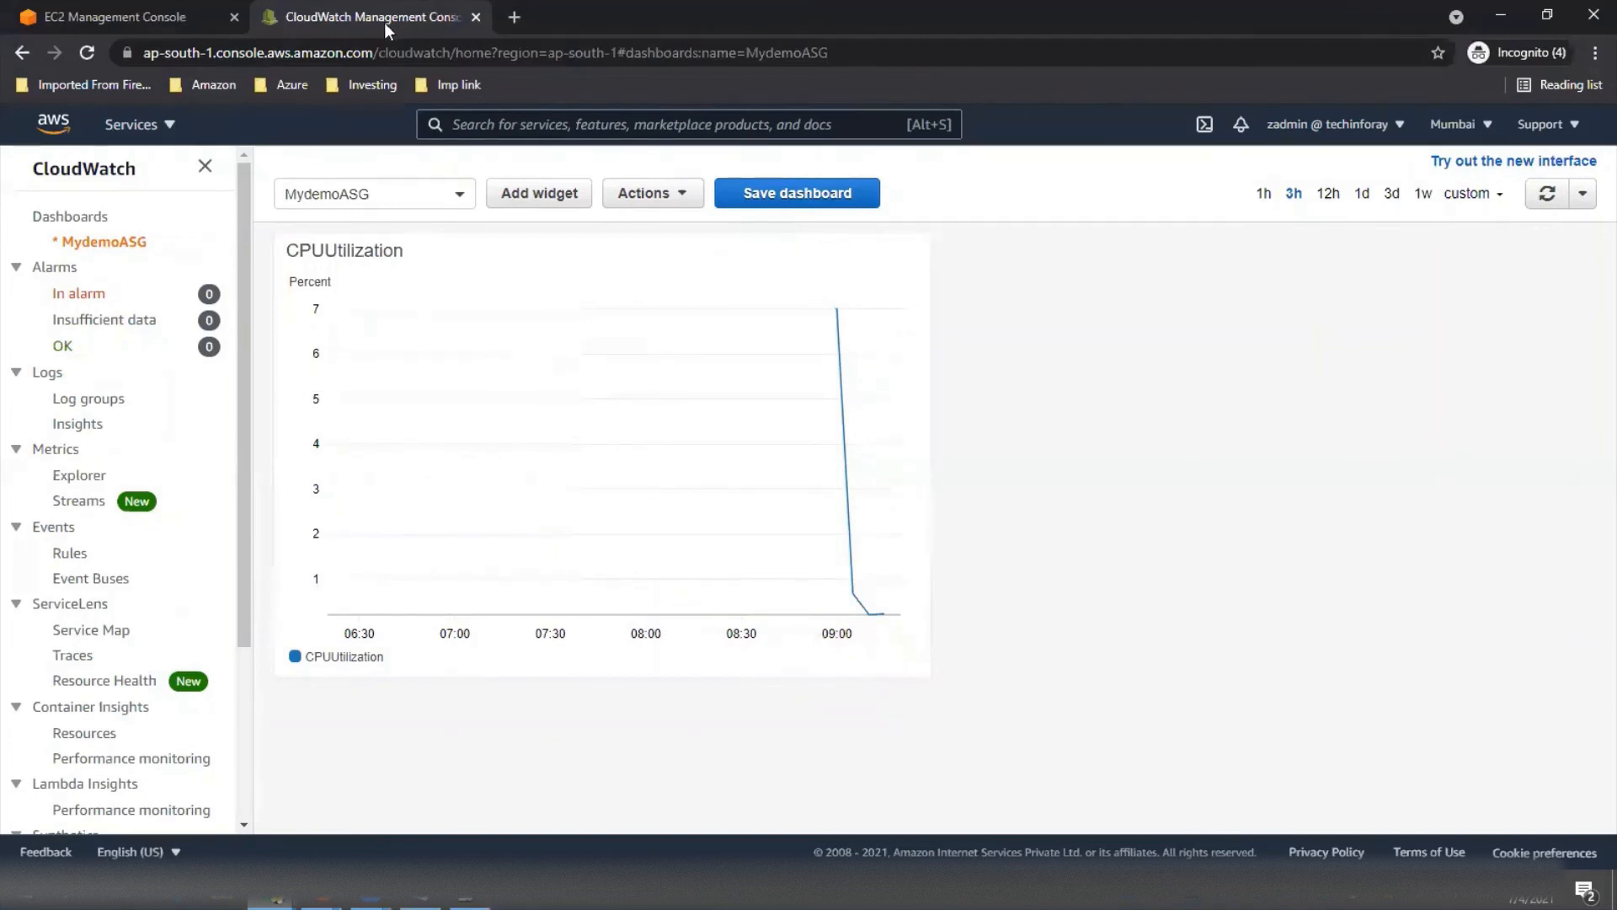
right_click(381, 14)
mouse_move(506, 100)
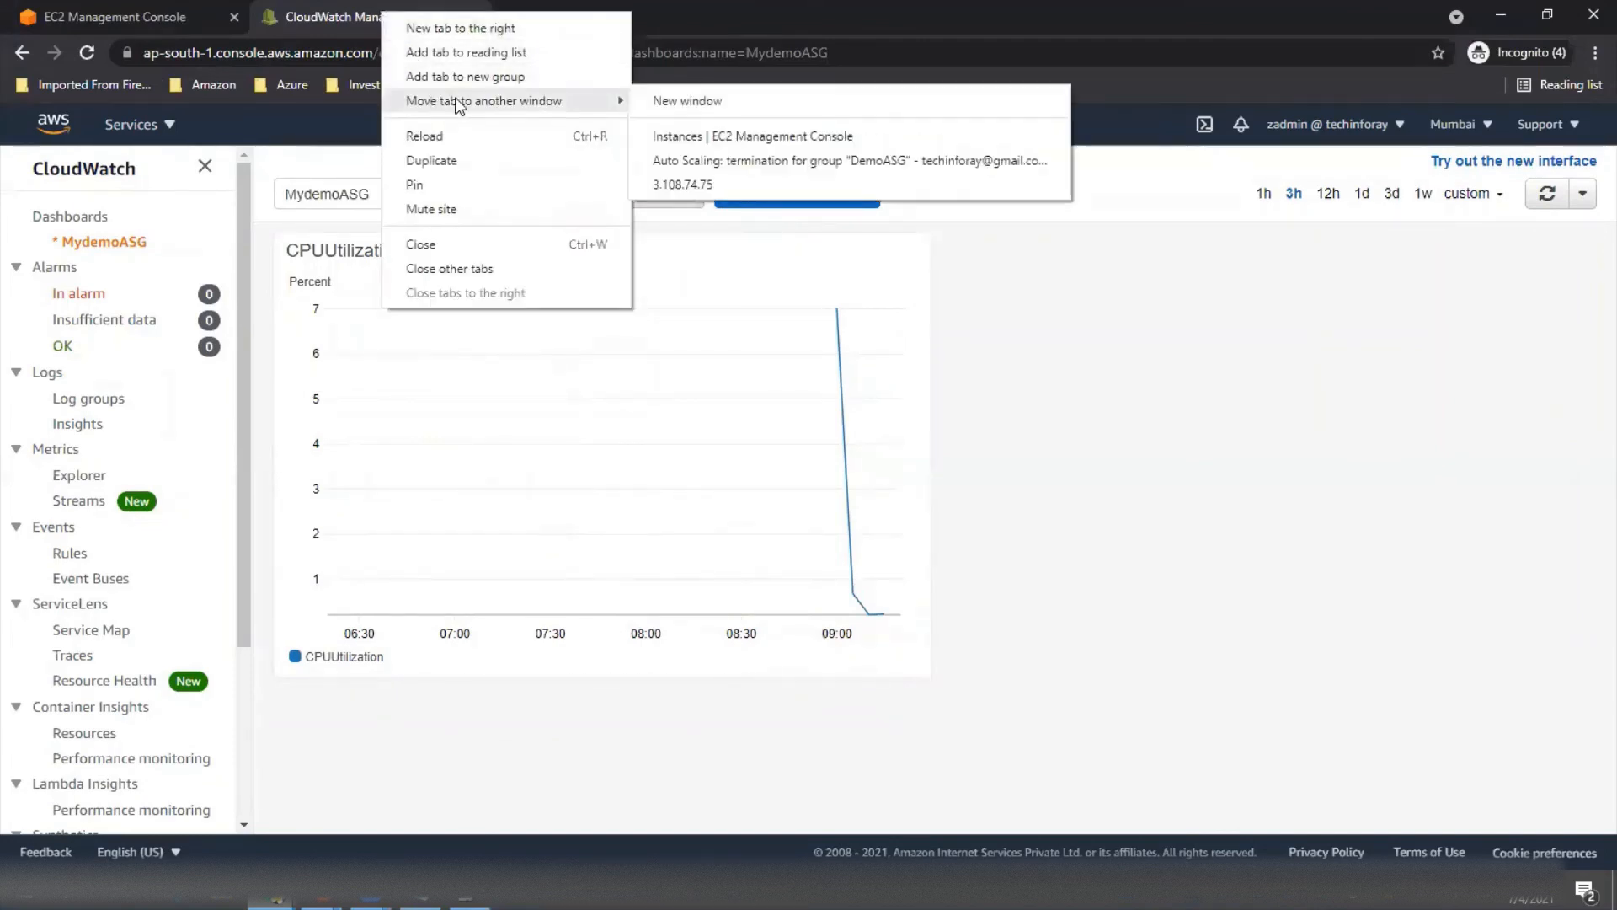
left_click(678, 102)
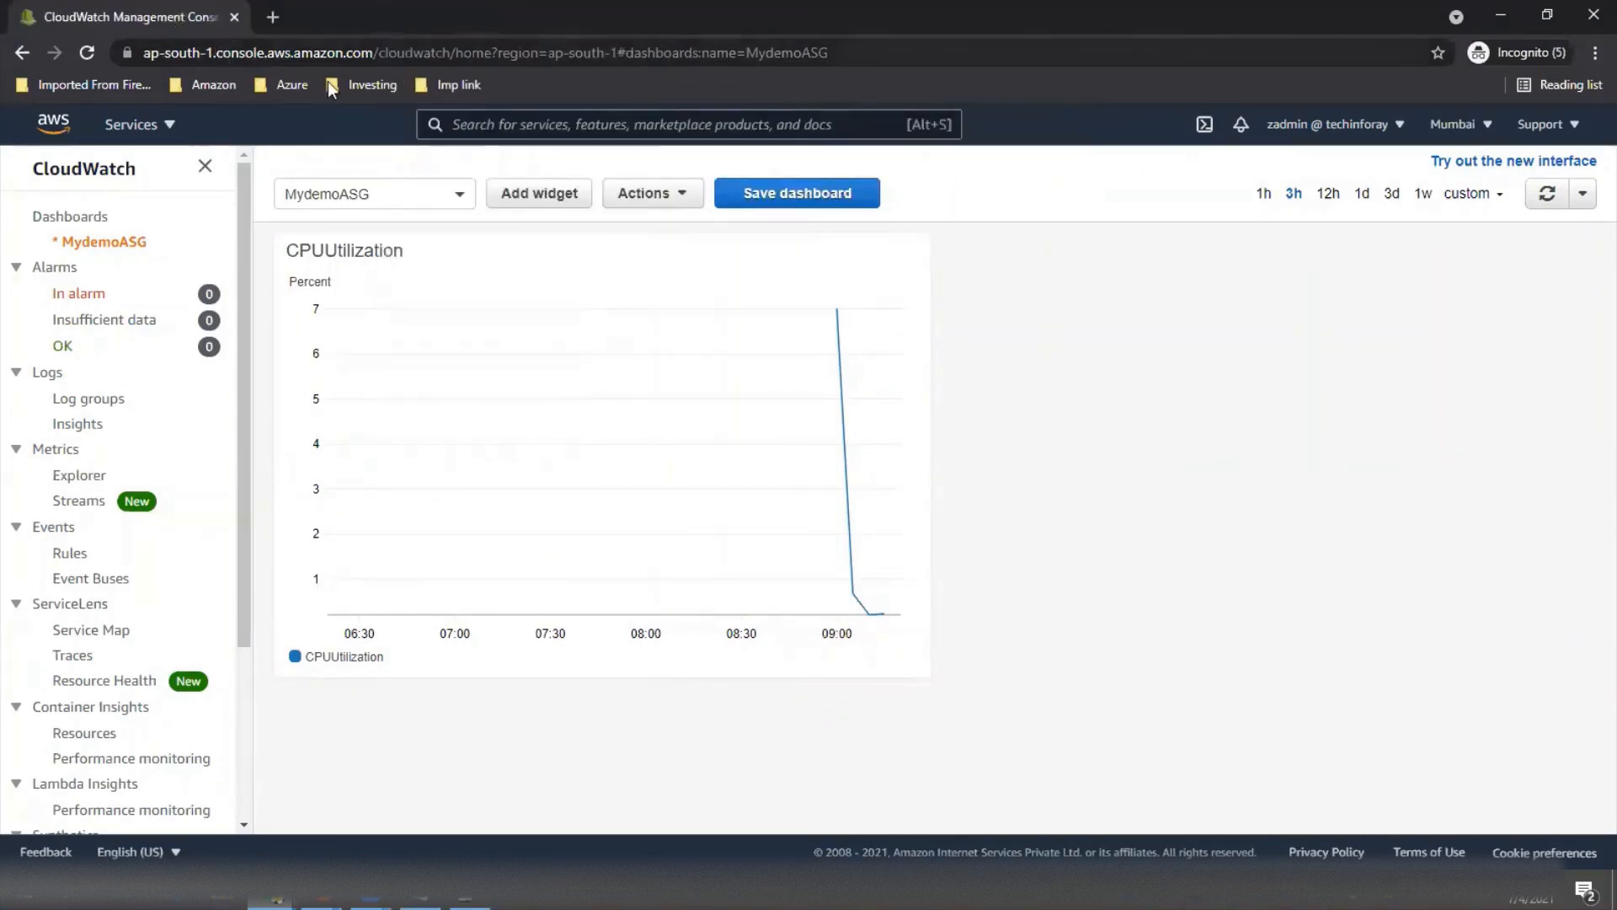
key("F11")
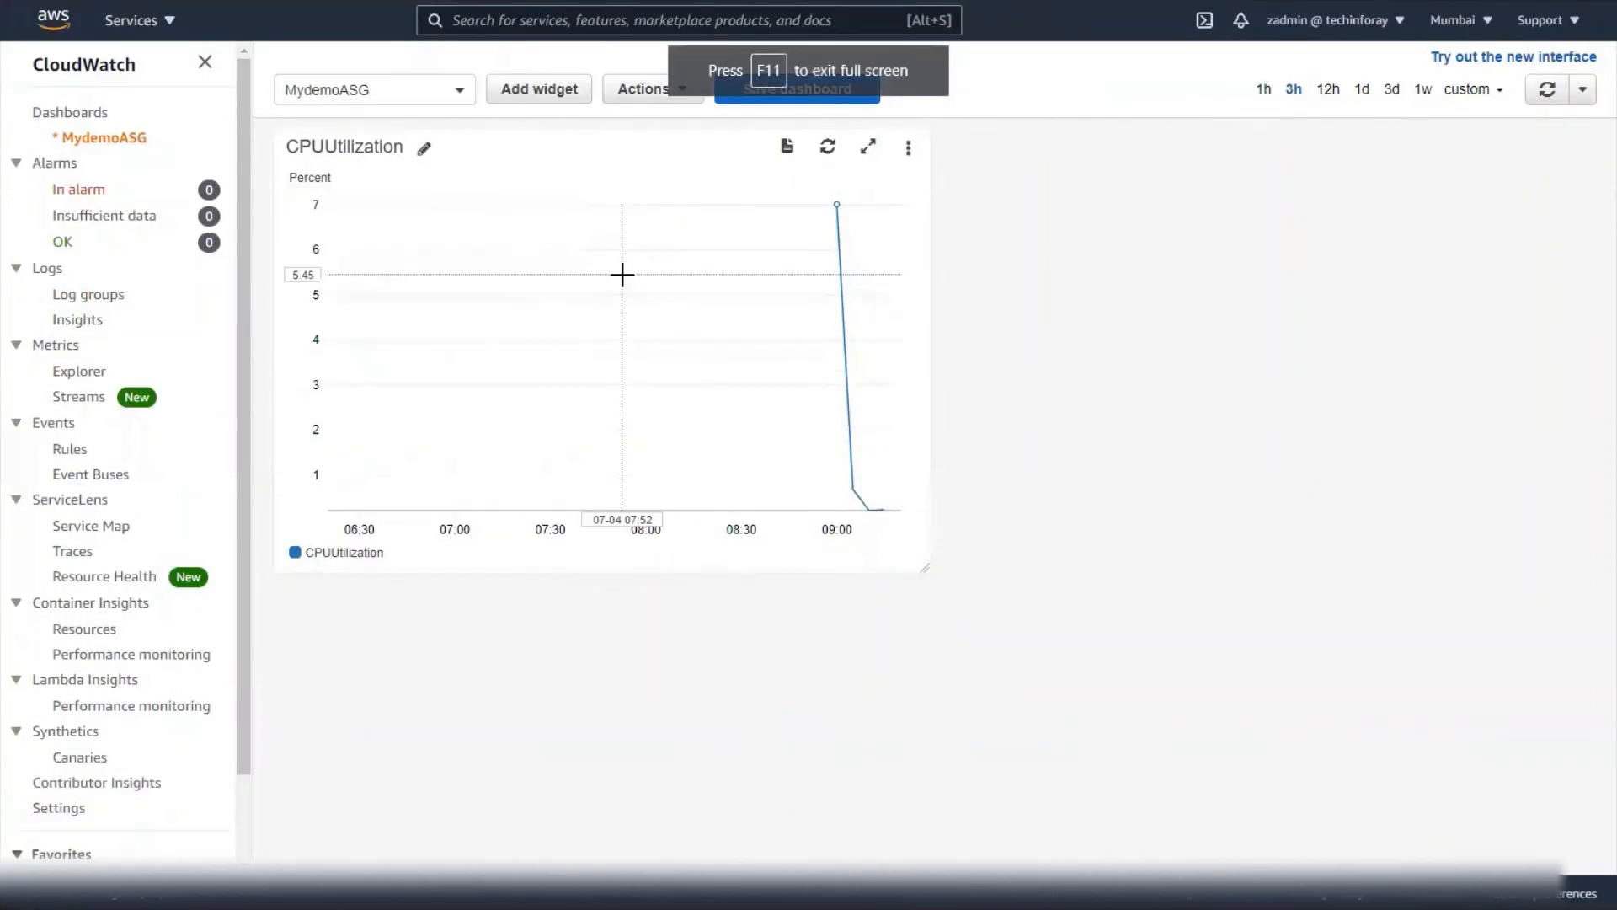
key("alt+Tab")
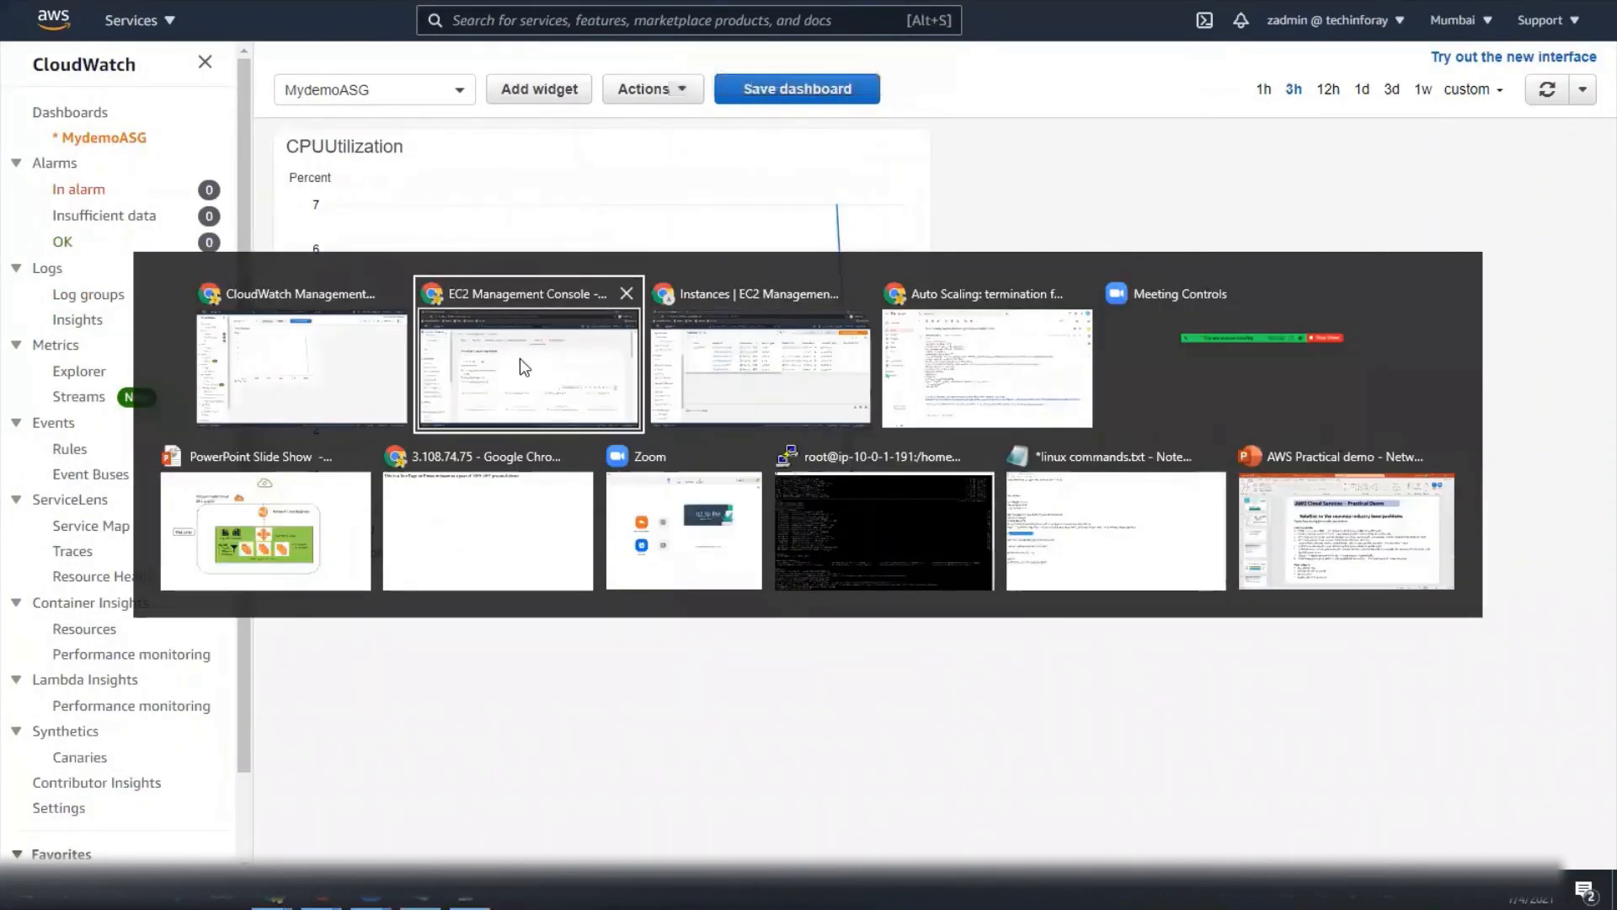
- In the EC2 console window, go back to the Auto Scaling groups list showing DemoASG
left_click(458, 356)
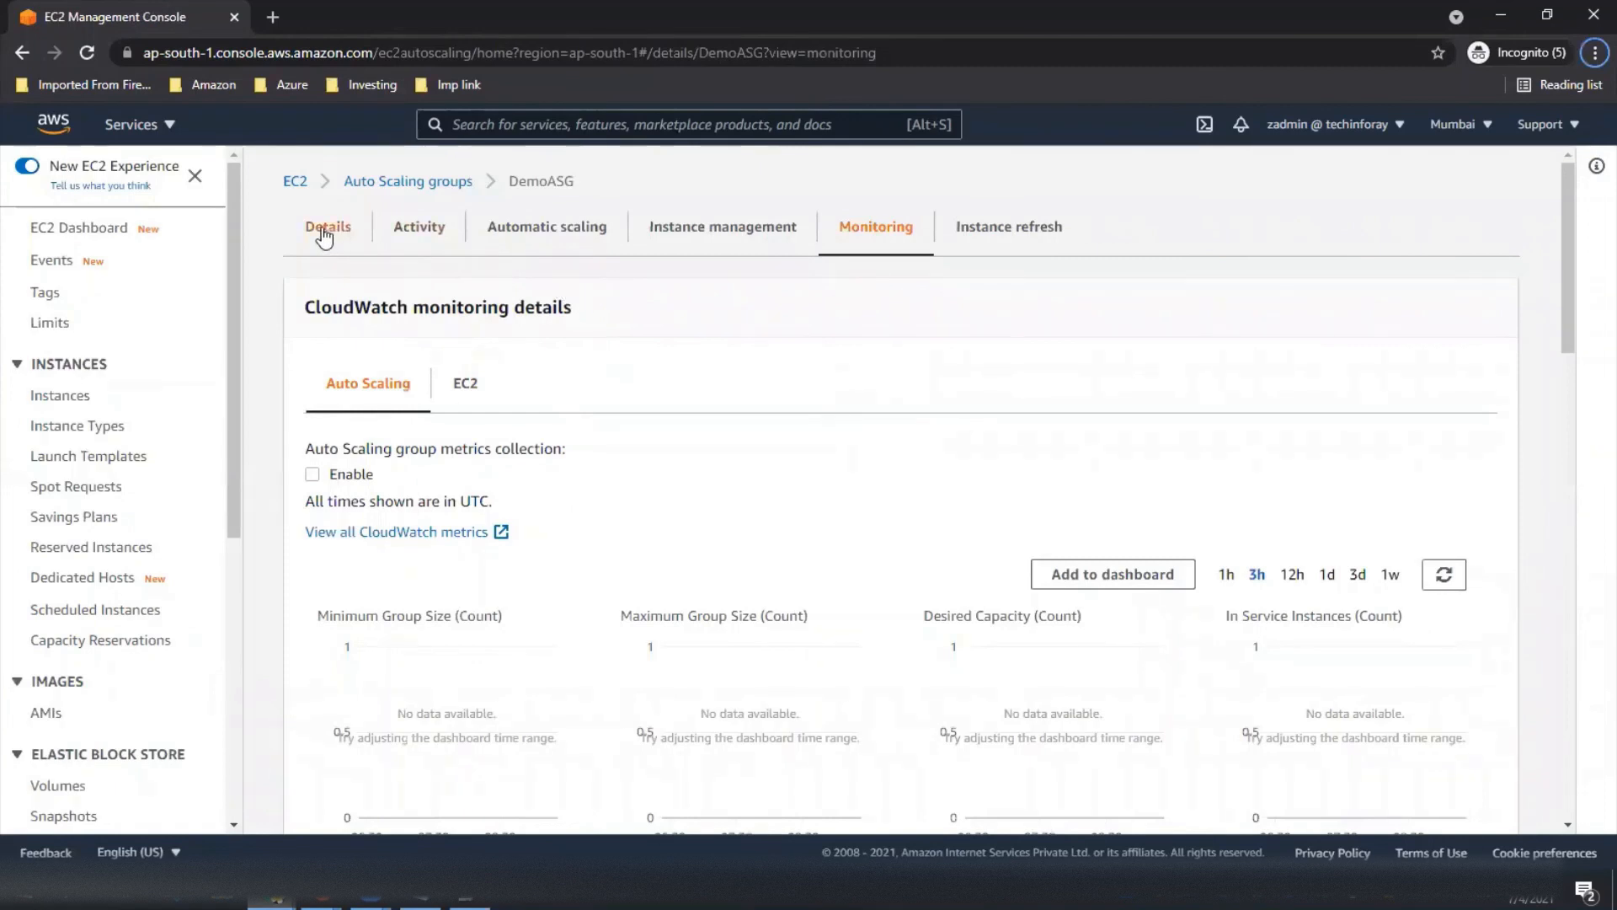
left_click(407, 181)
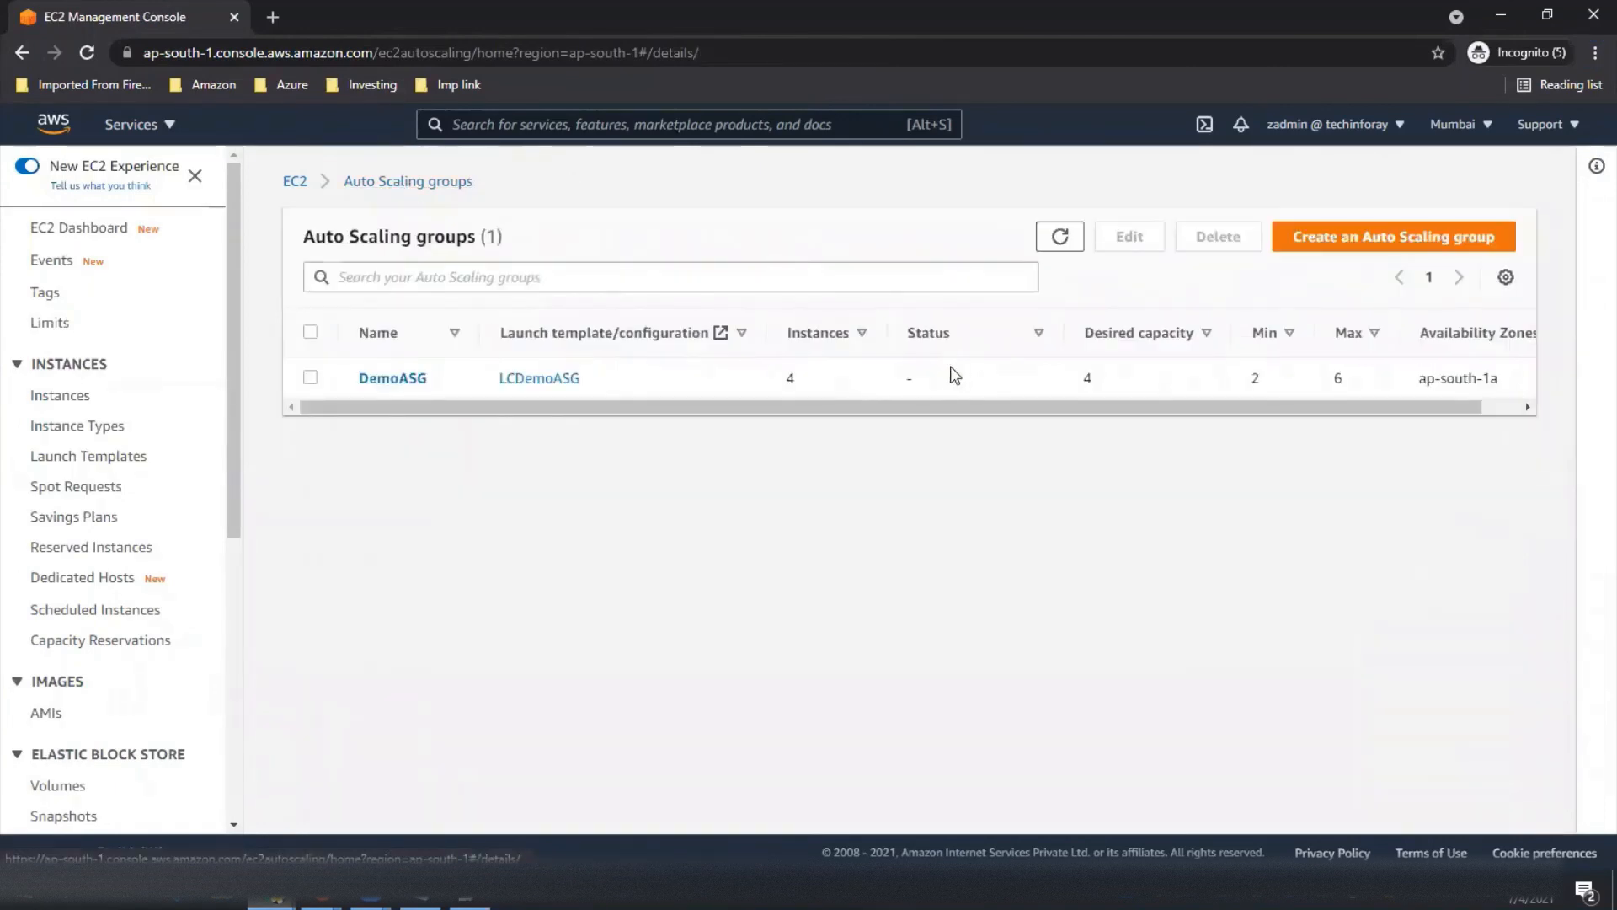